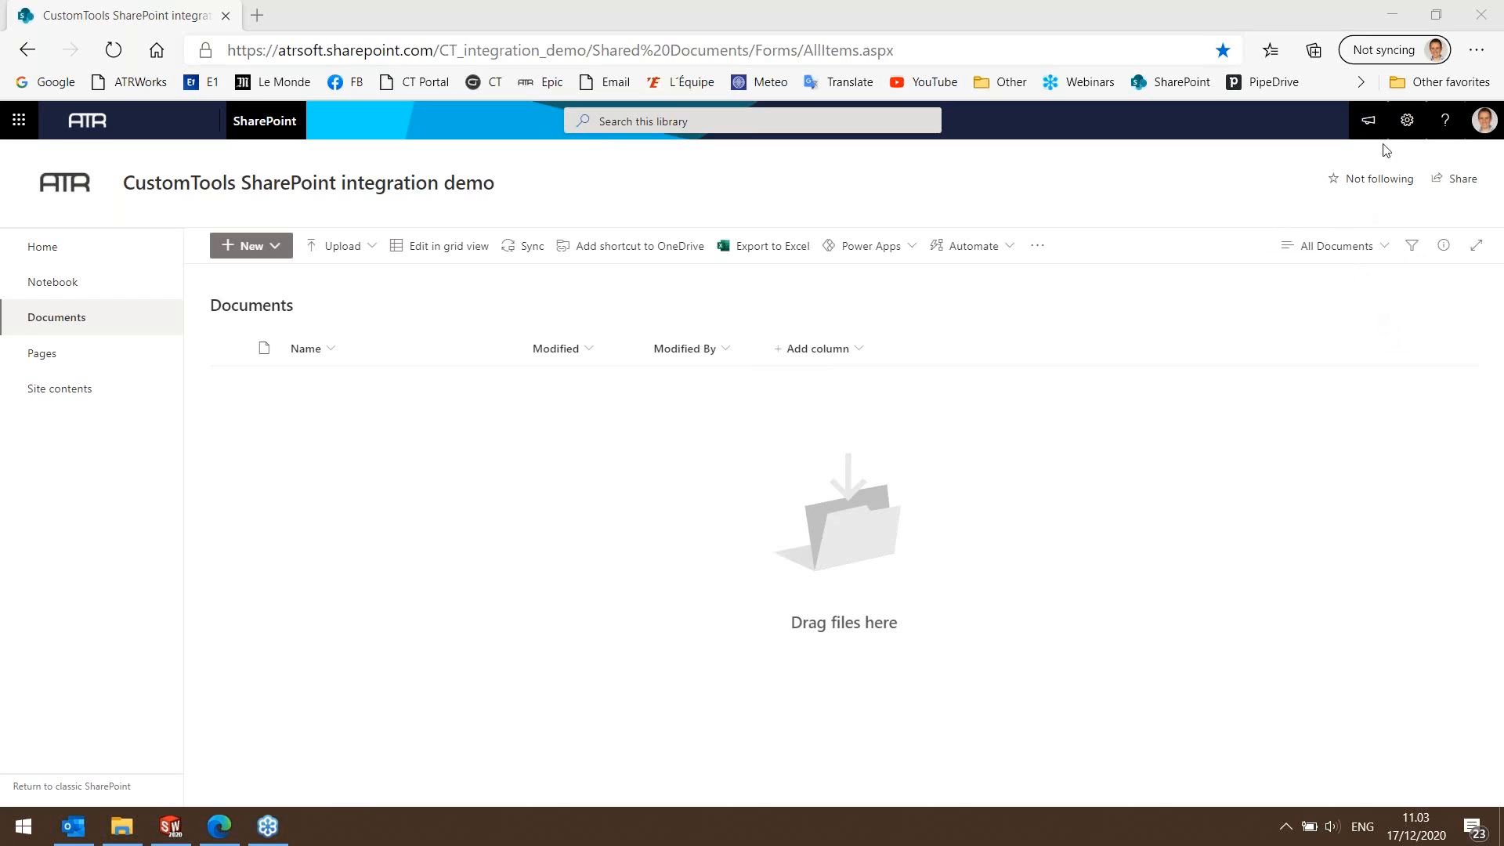
# Switch to SOLIDWORKS and search CUSTOMTOOLS for documents of type Assembly with Description 1 set to CONVEYOR.
pyautogui.click(1390, 19)
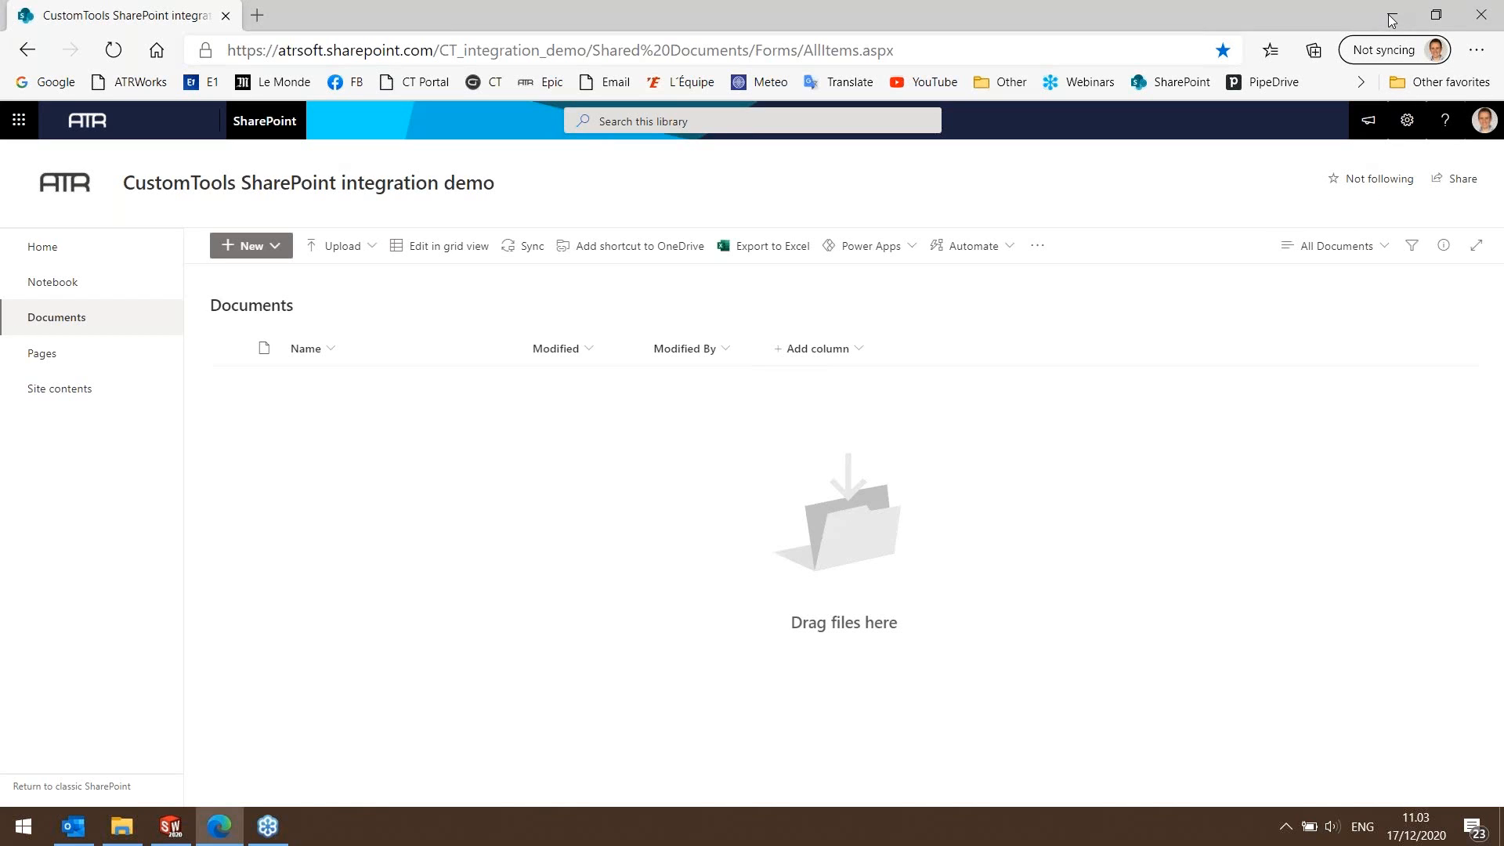
pyautogui.click(1292, 218)
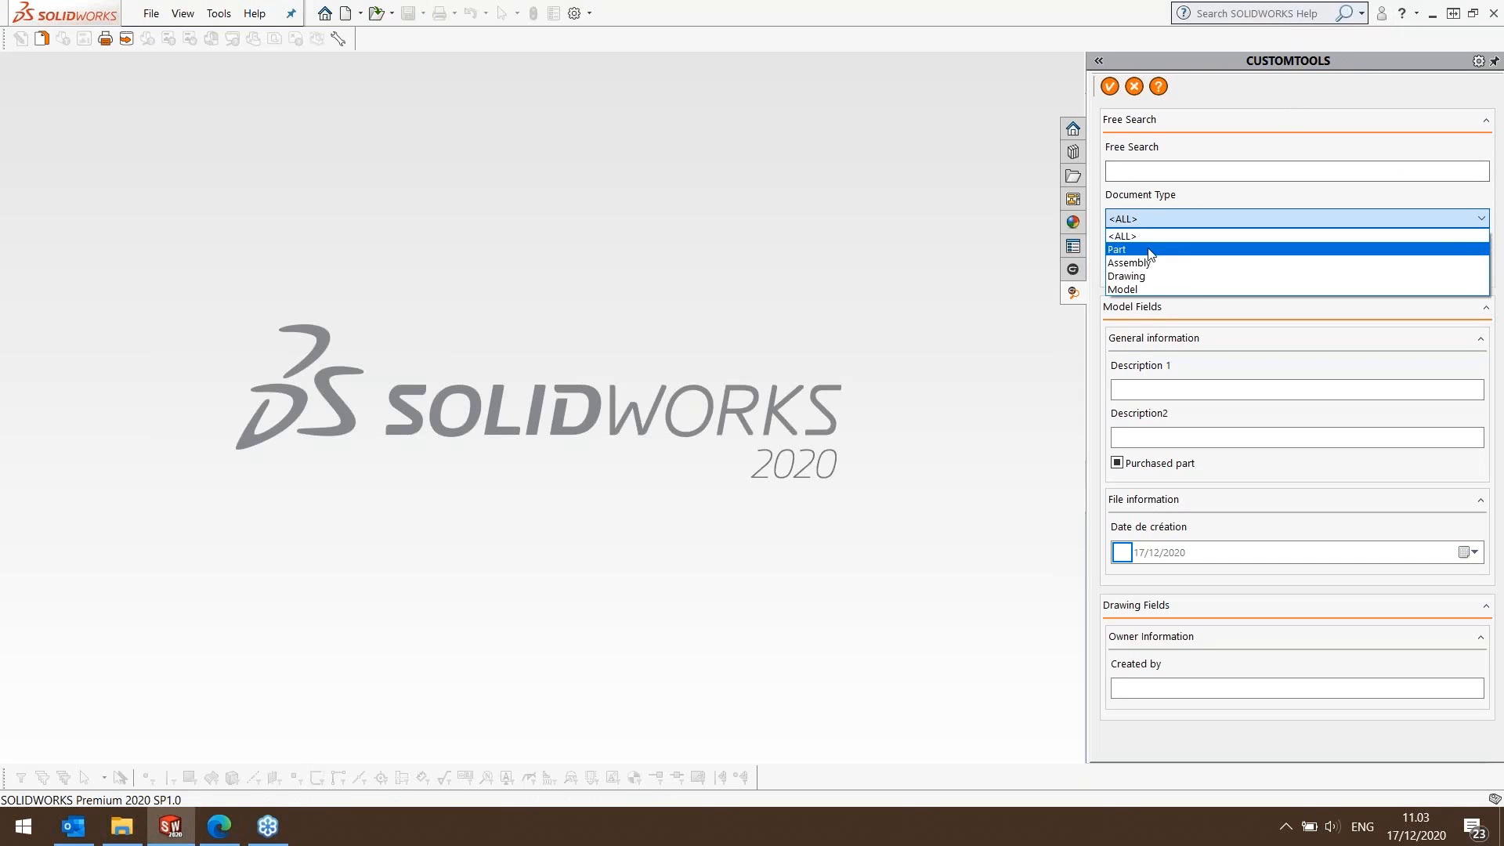
pyautogui.click(1143, 263)
pyautogui.click(1127, 390)
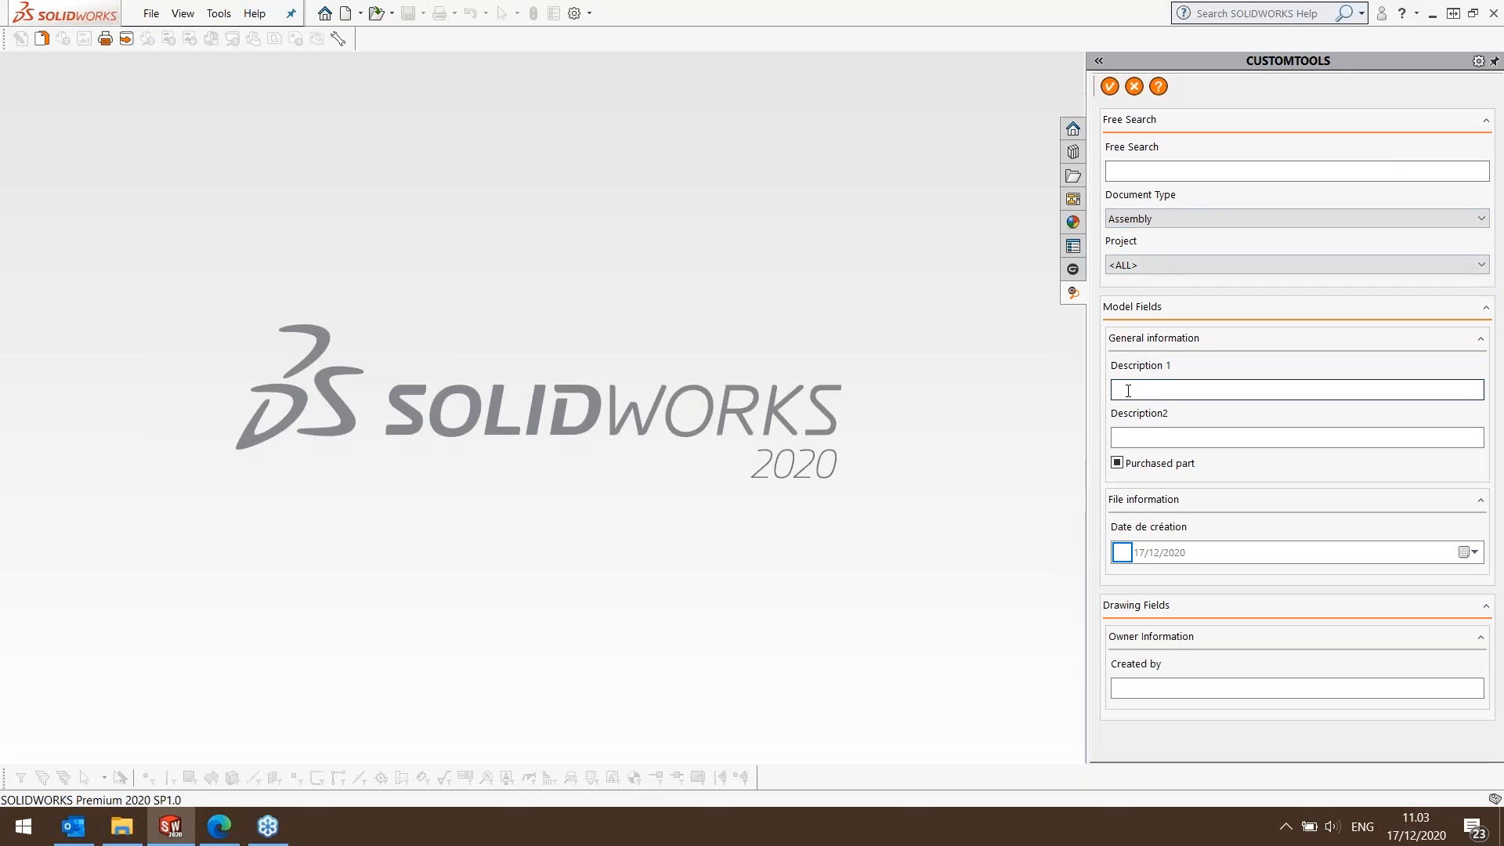
pyautogui.write('C')
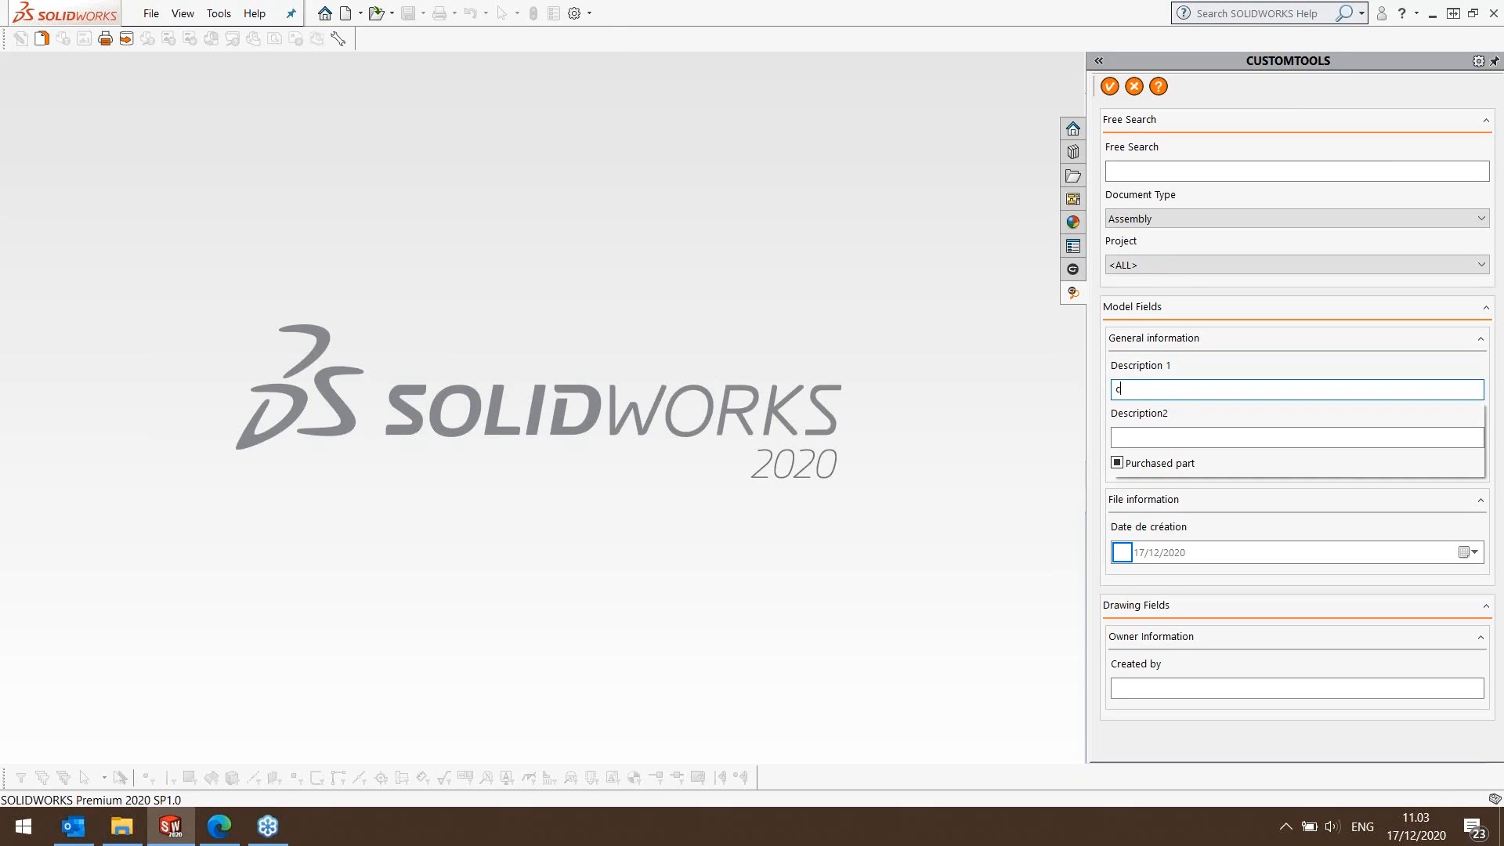
pyautogui.click(1130, 444)
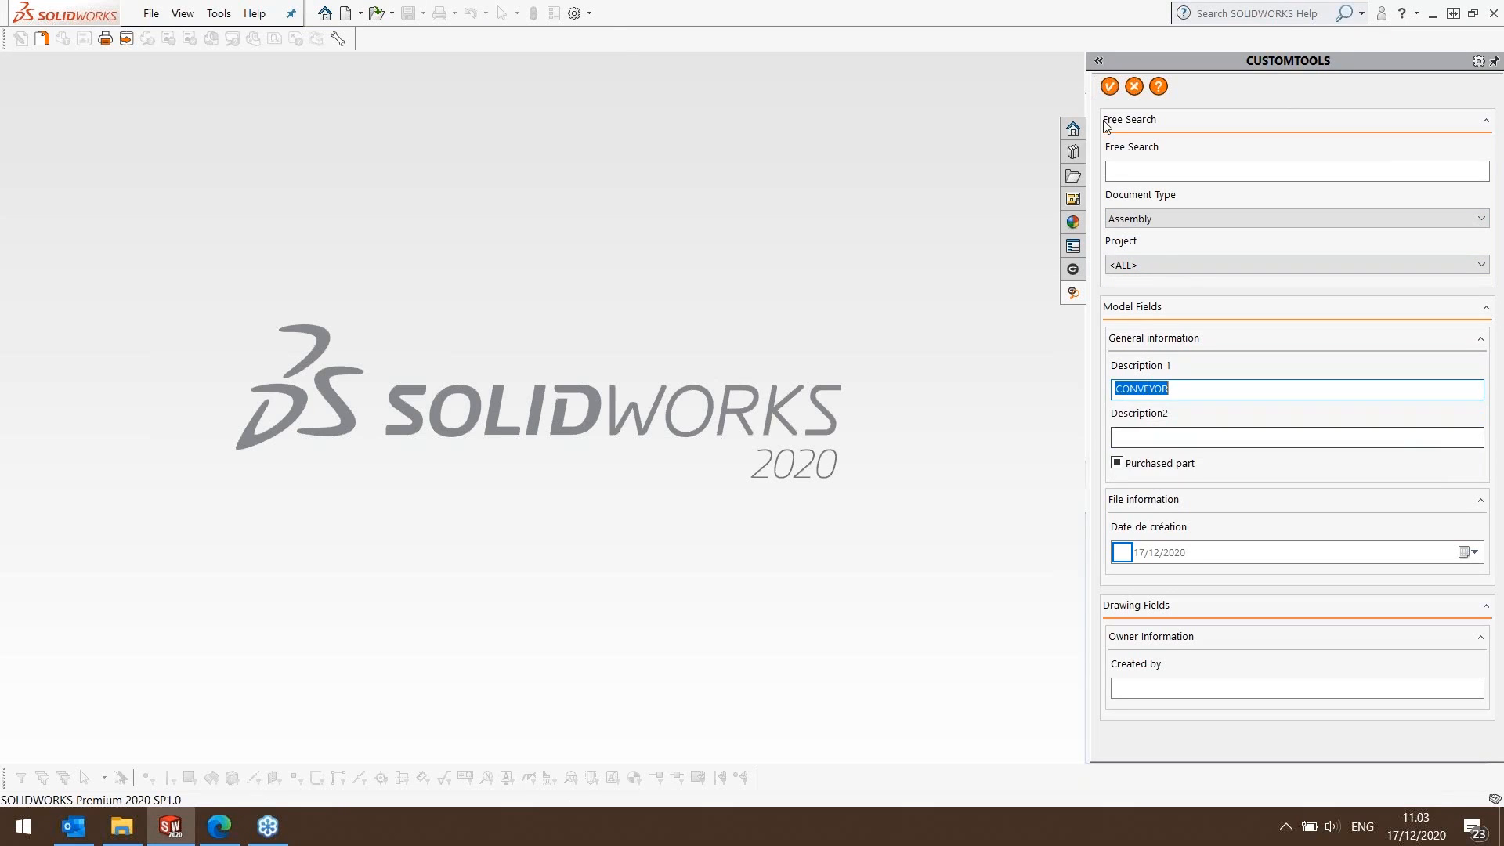
pyautogui.click(1109, 86)
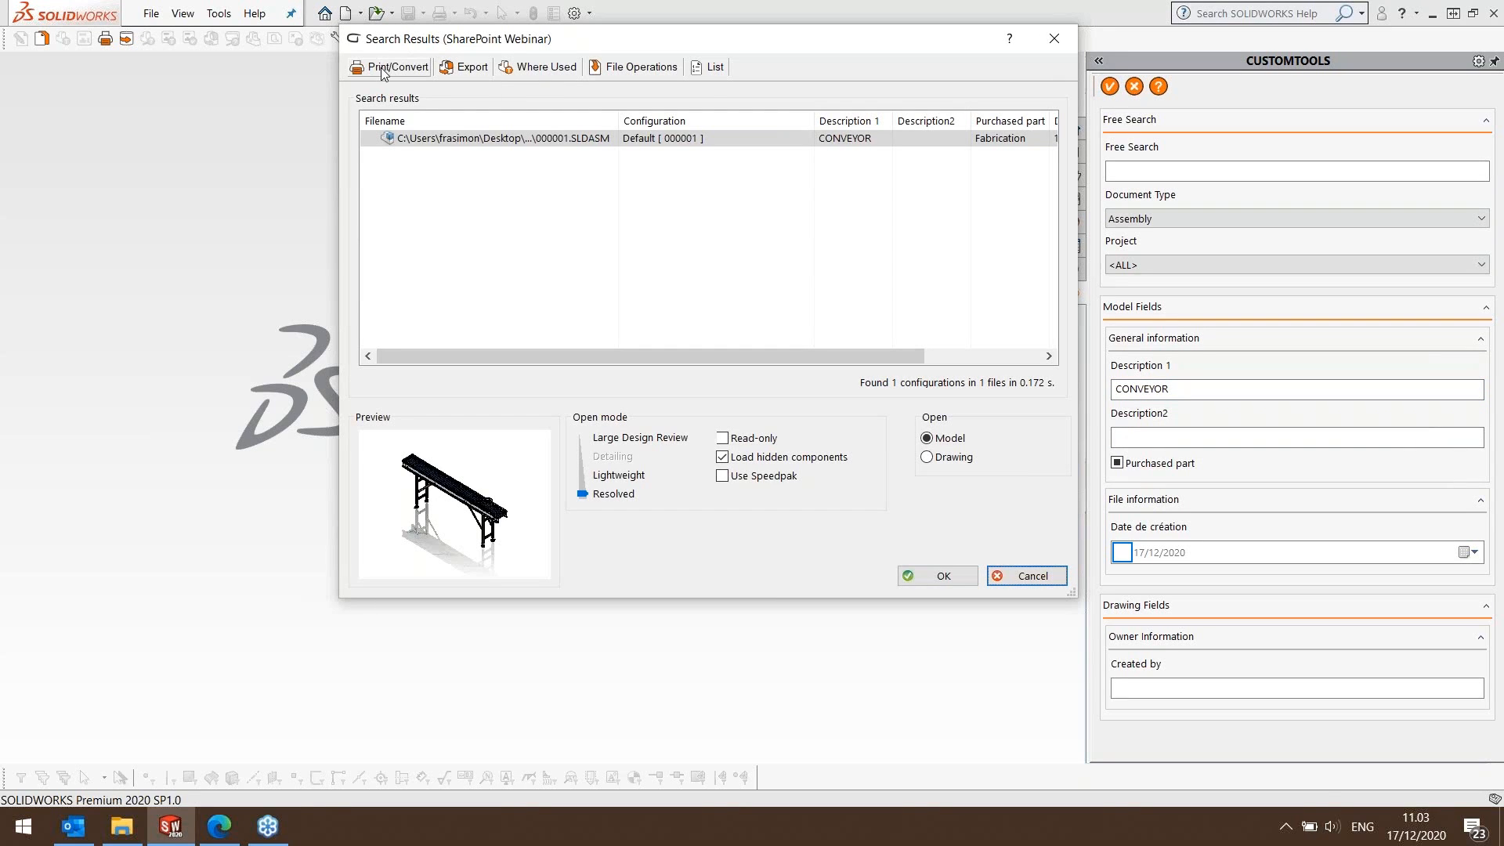
# Start a batch print/convert operation for the CONVEYOR assembly and apply the Export to SharePoint template.
pyautogui.click(382, 68)
pyautogui.click(399, 105)
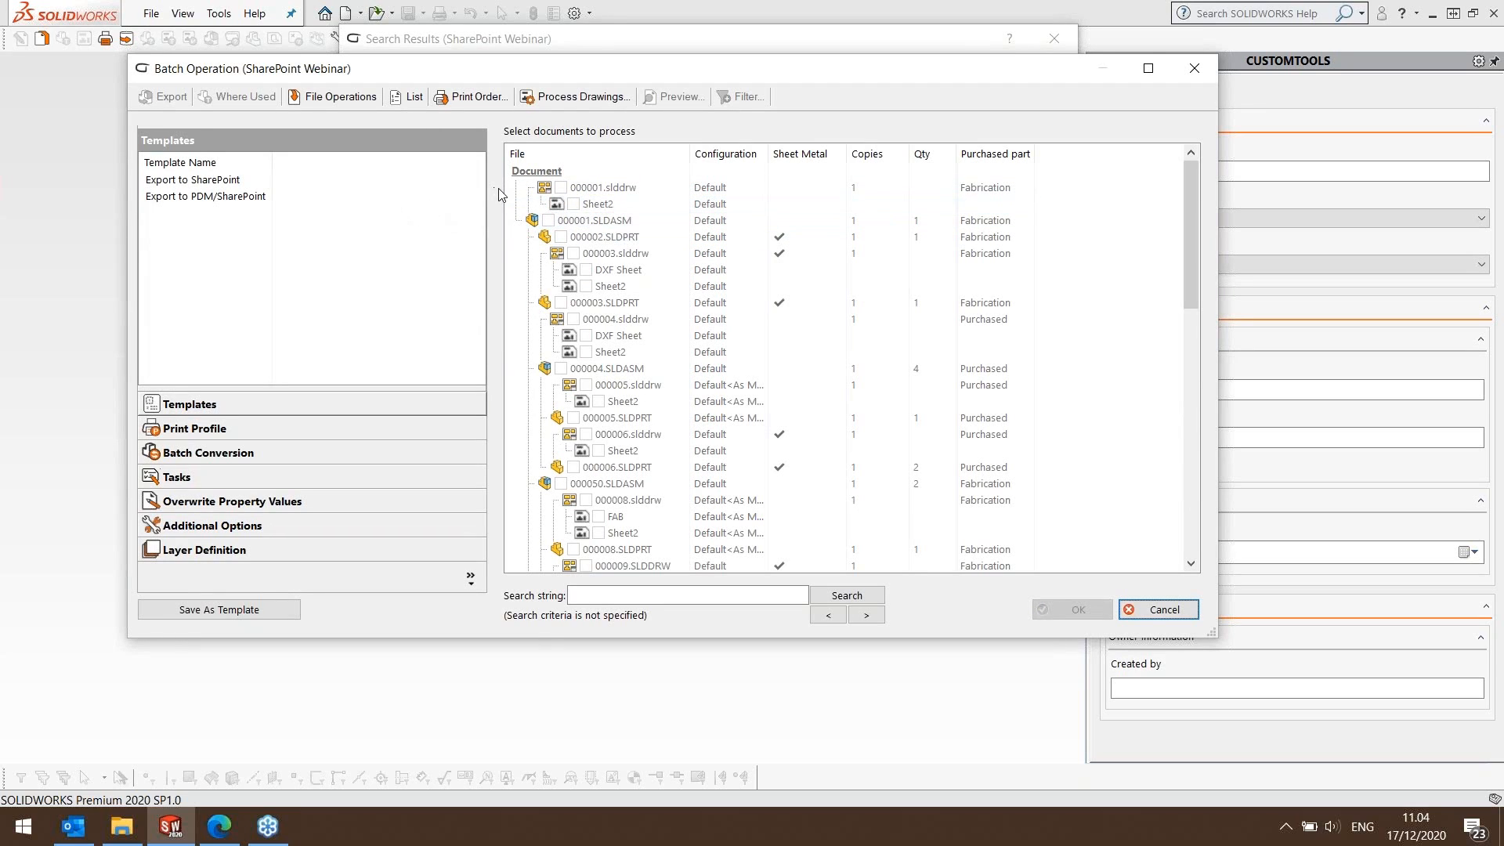
pyautogui.click(224, 185)
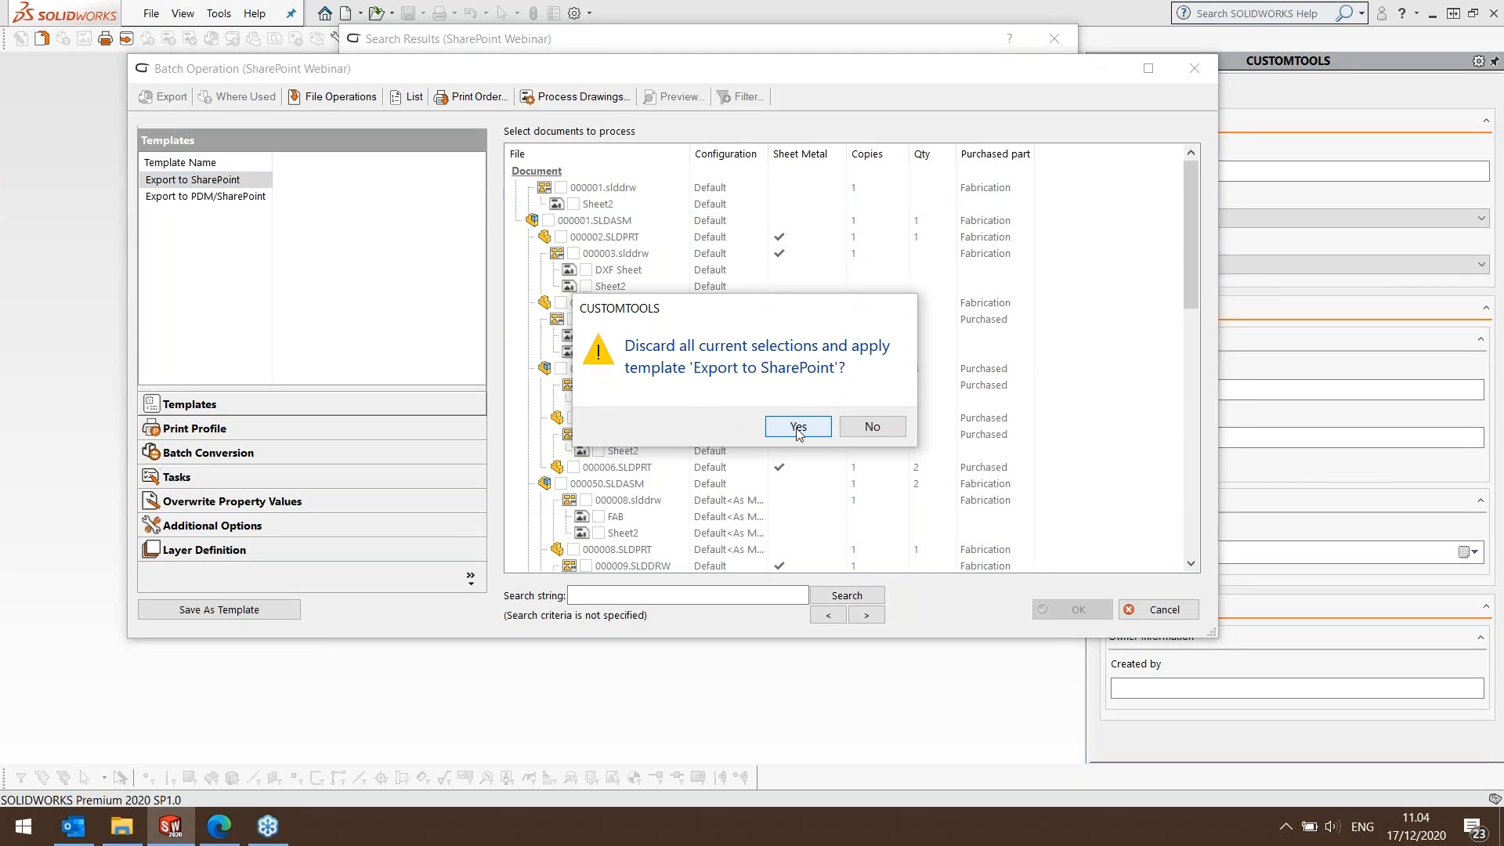
pyautogui.click(798, 427)
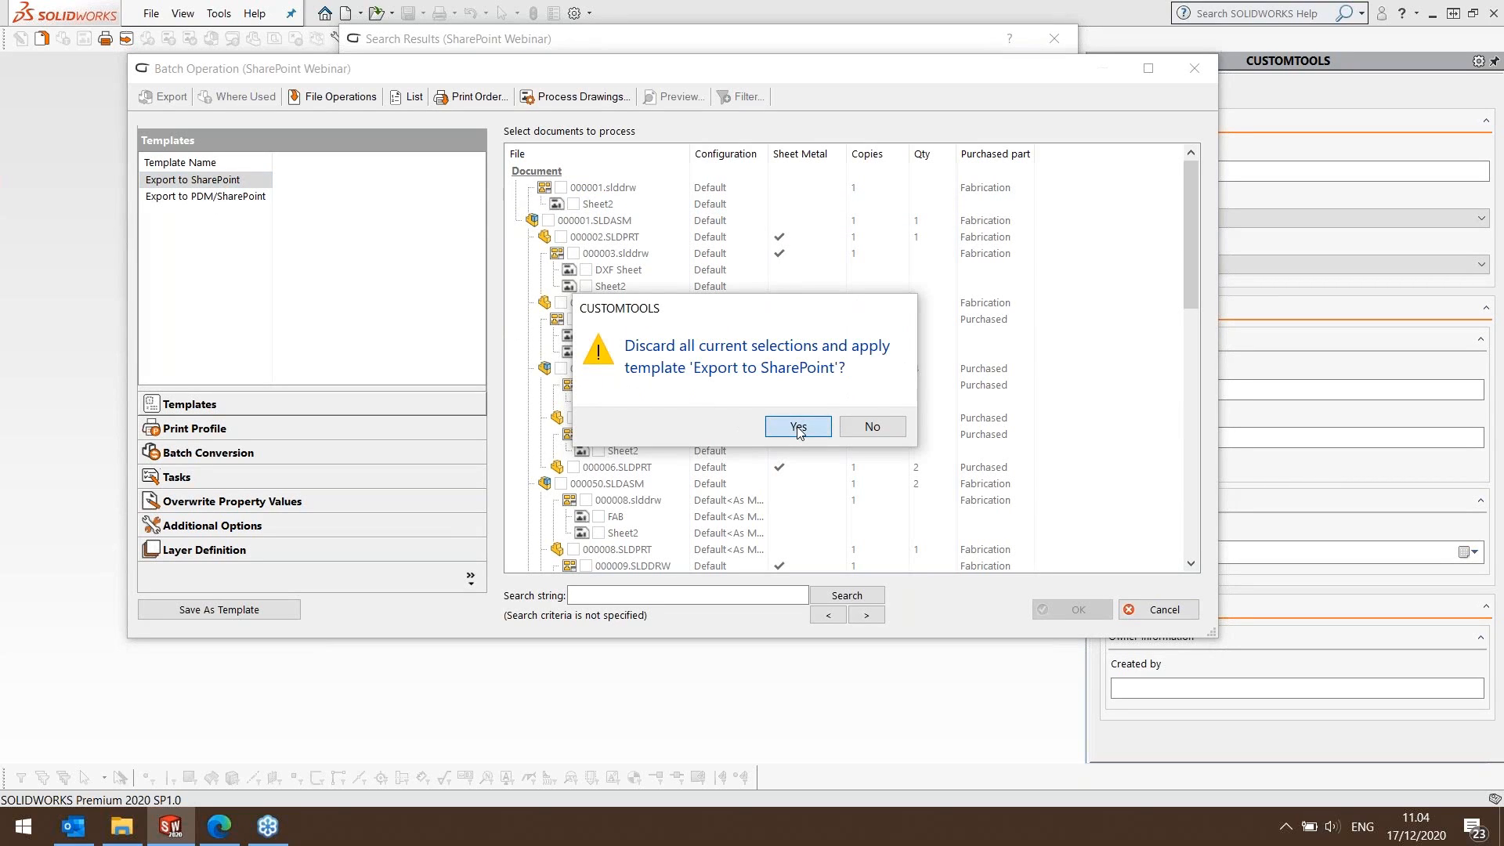
# Examine which documents and sheets are selected for the PDF Purchased, DXF for Cutting, STEP, DXF for Bending and PDF Fabrication conversion rules.
pyautogui.click(240, 456)
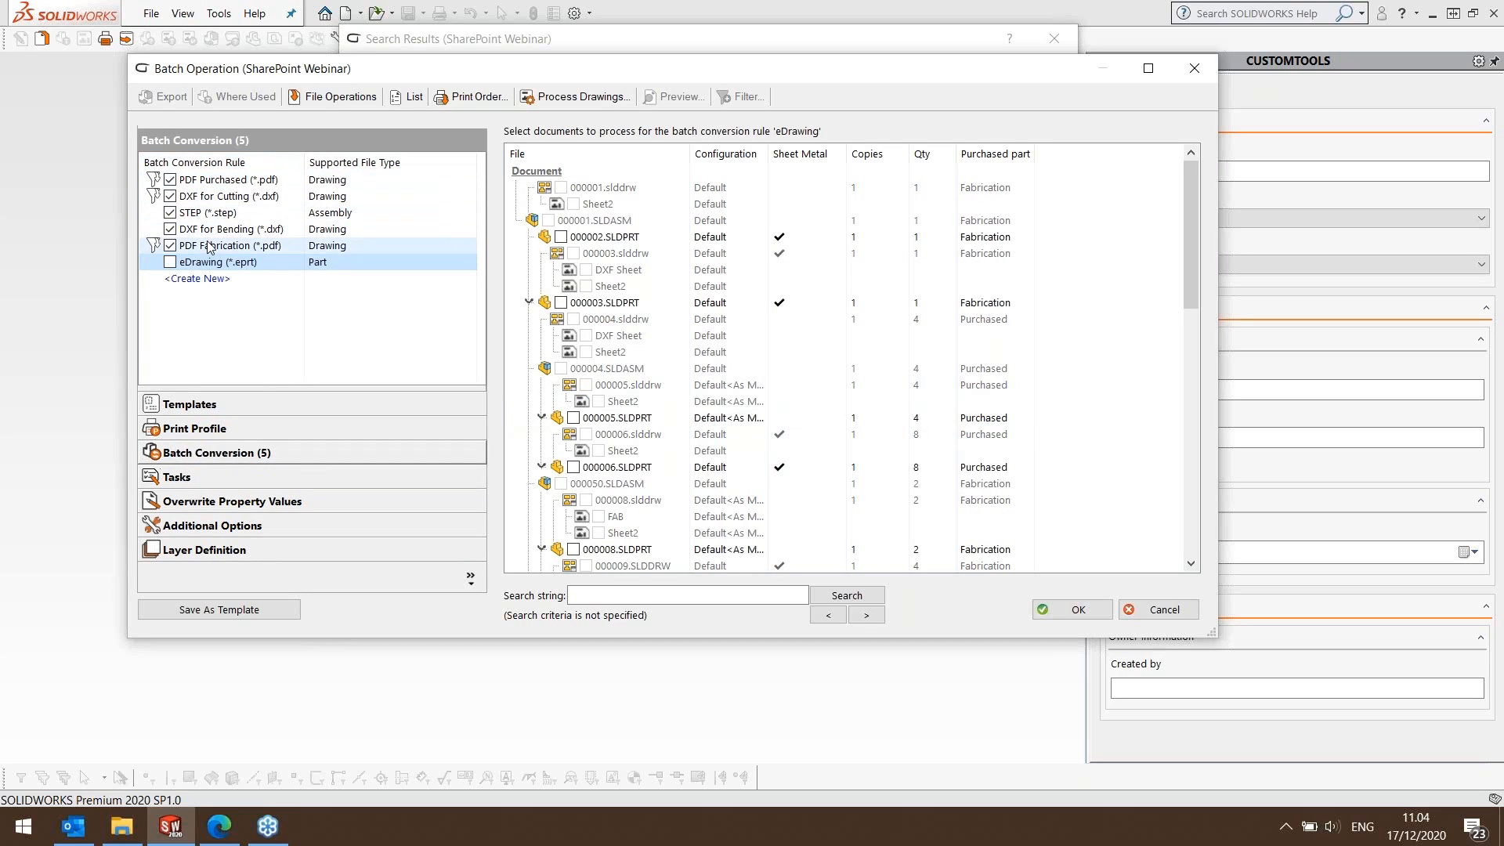
pyautogui.click(216, 183)
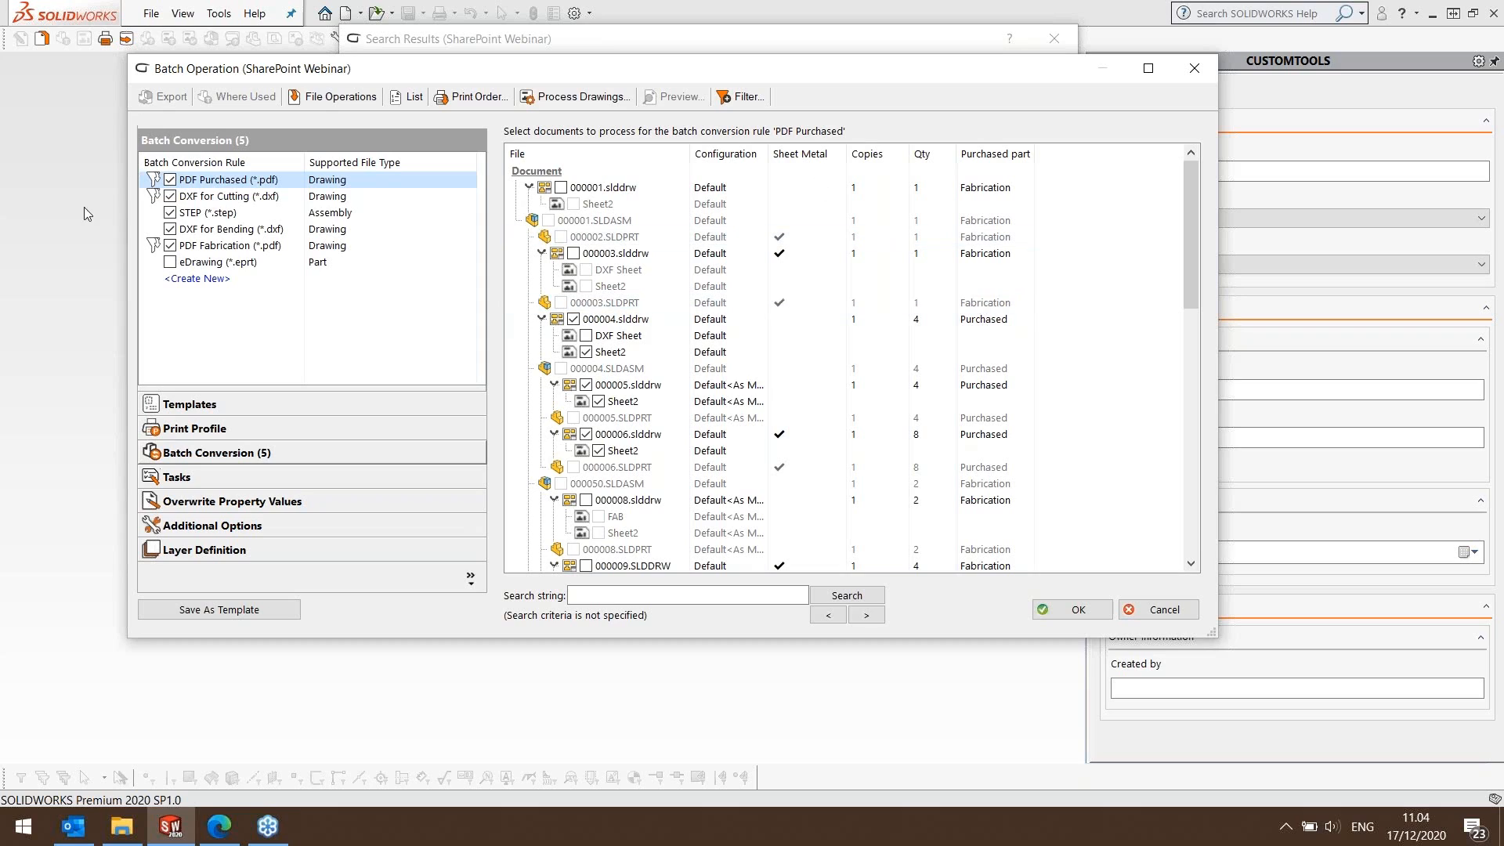
pyautogui.click(226, 199)
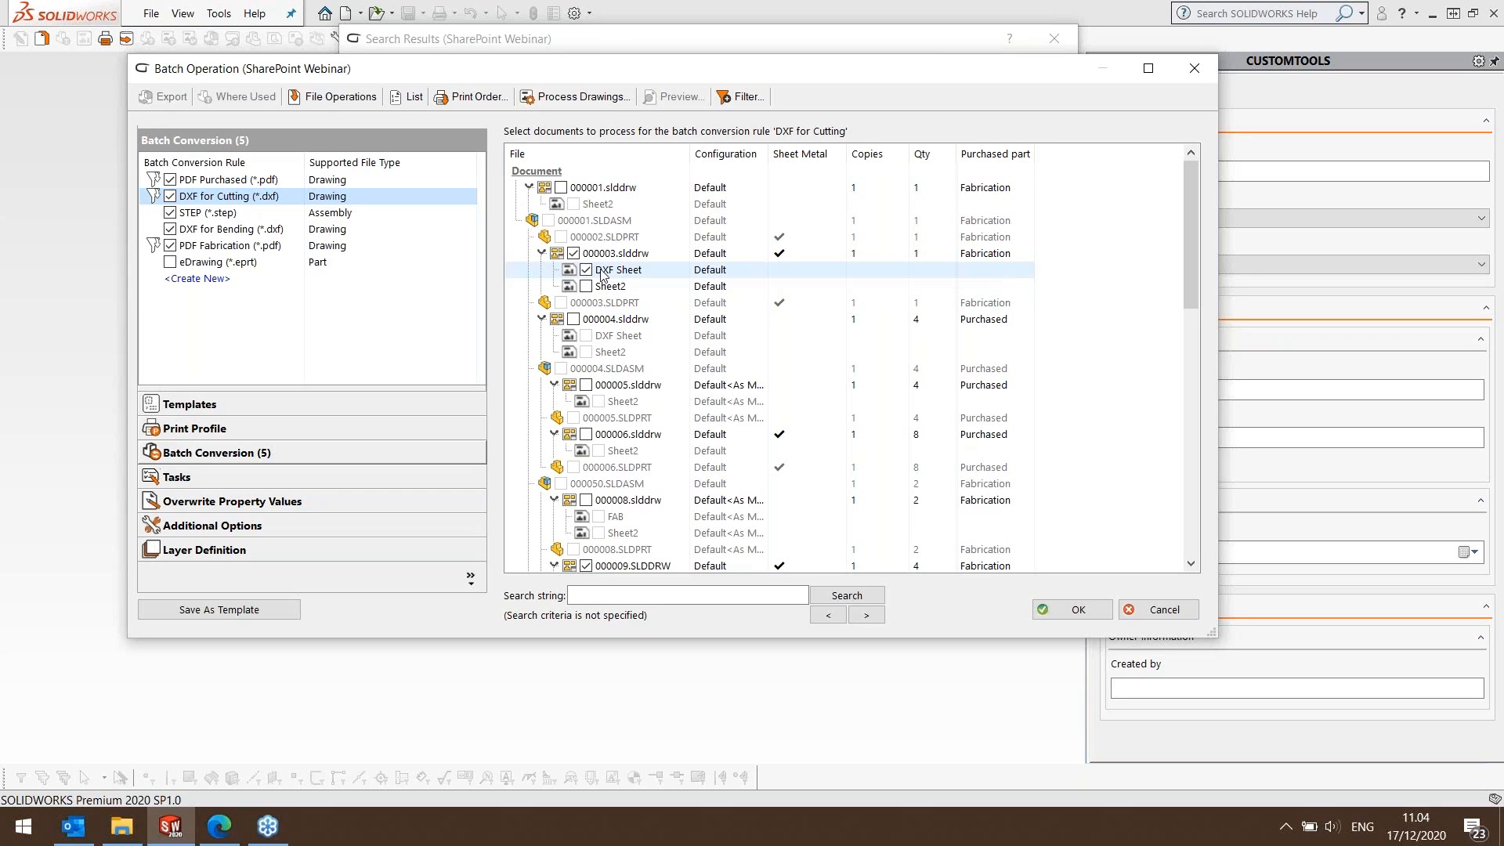
pyautogui.click(208, 212)
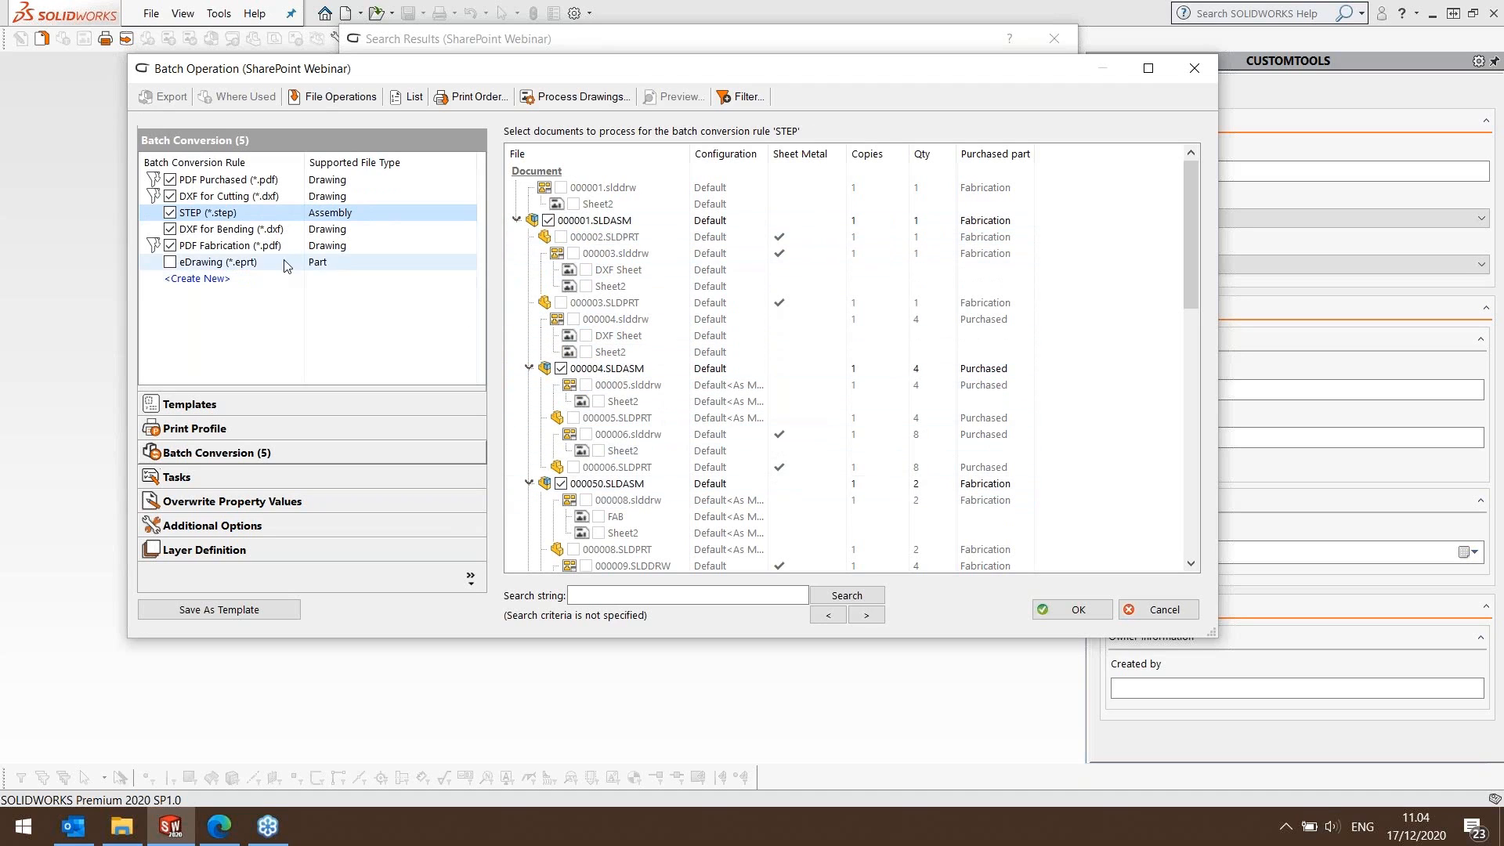
pyautogui.click(235, 228)
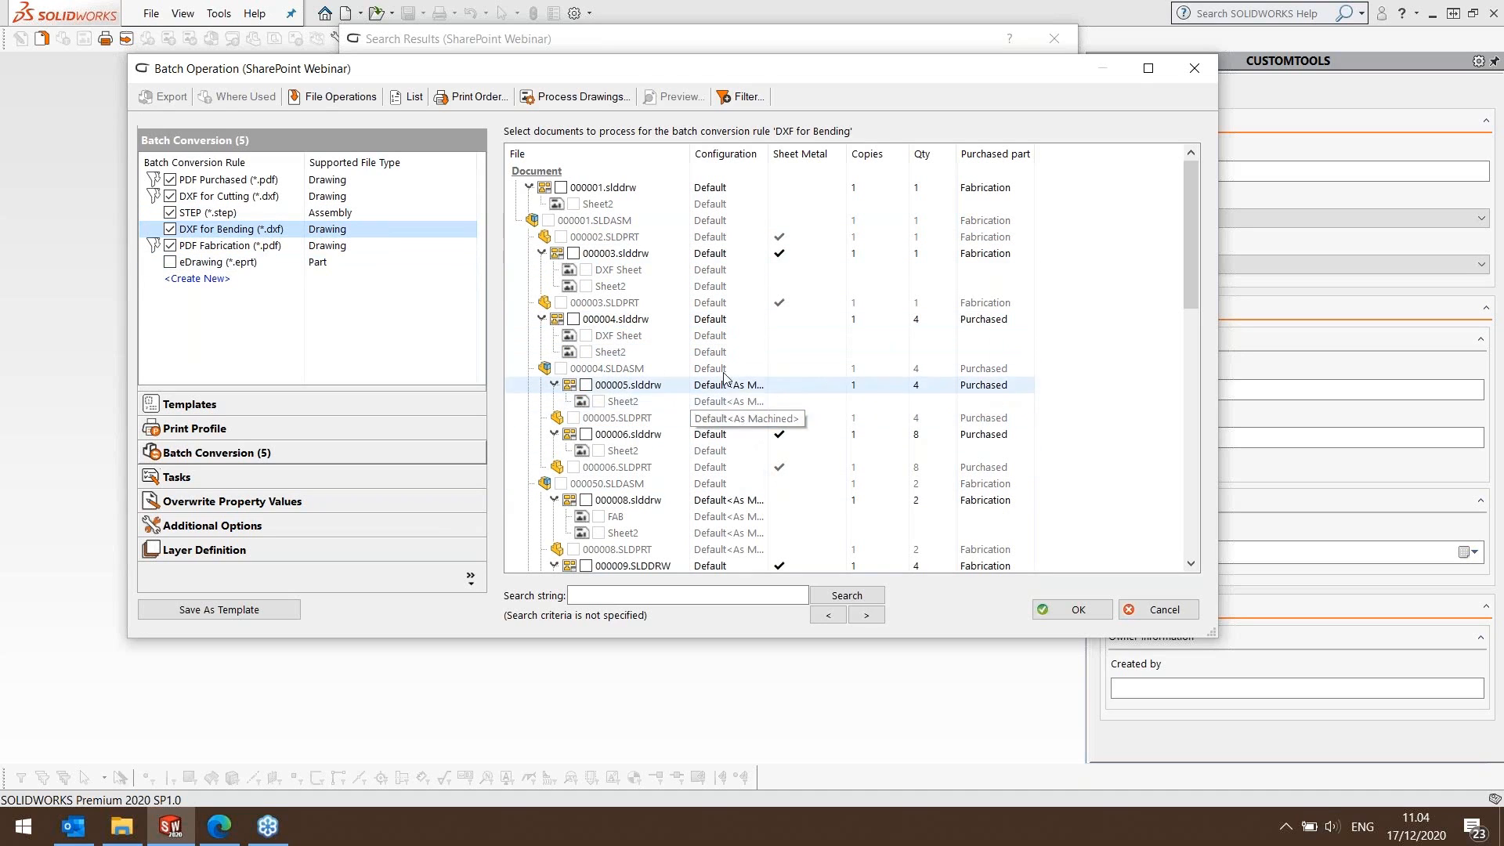
pyautogui.scroll(-3, 725, 378)
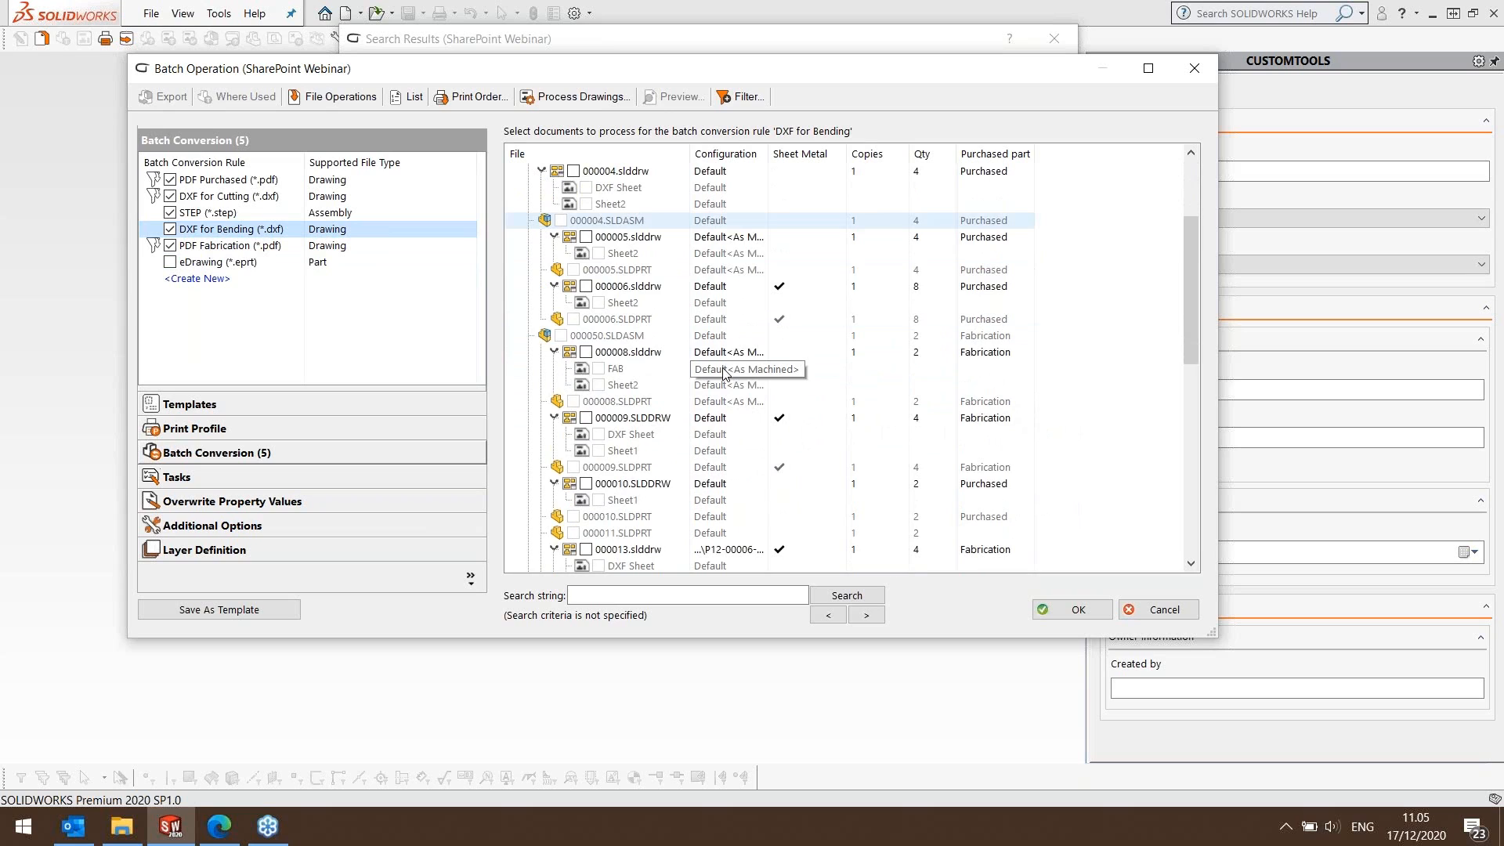
pyautogui.scroll(-7, 725, 374)
pyautogui.click(597, 405)
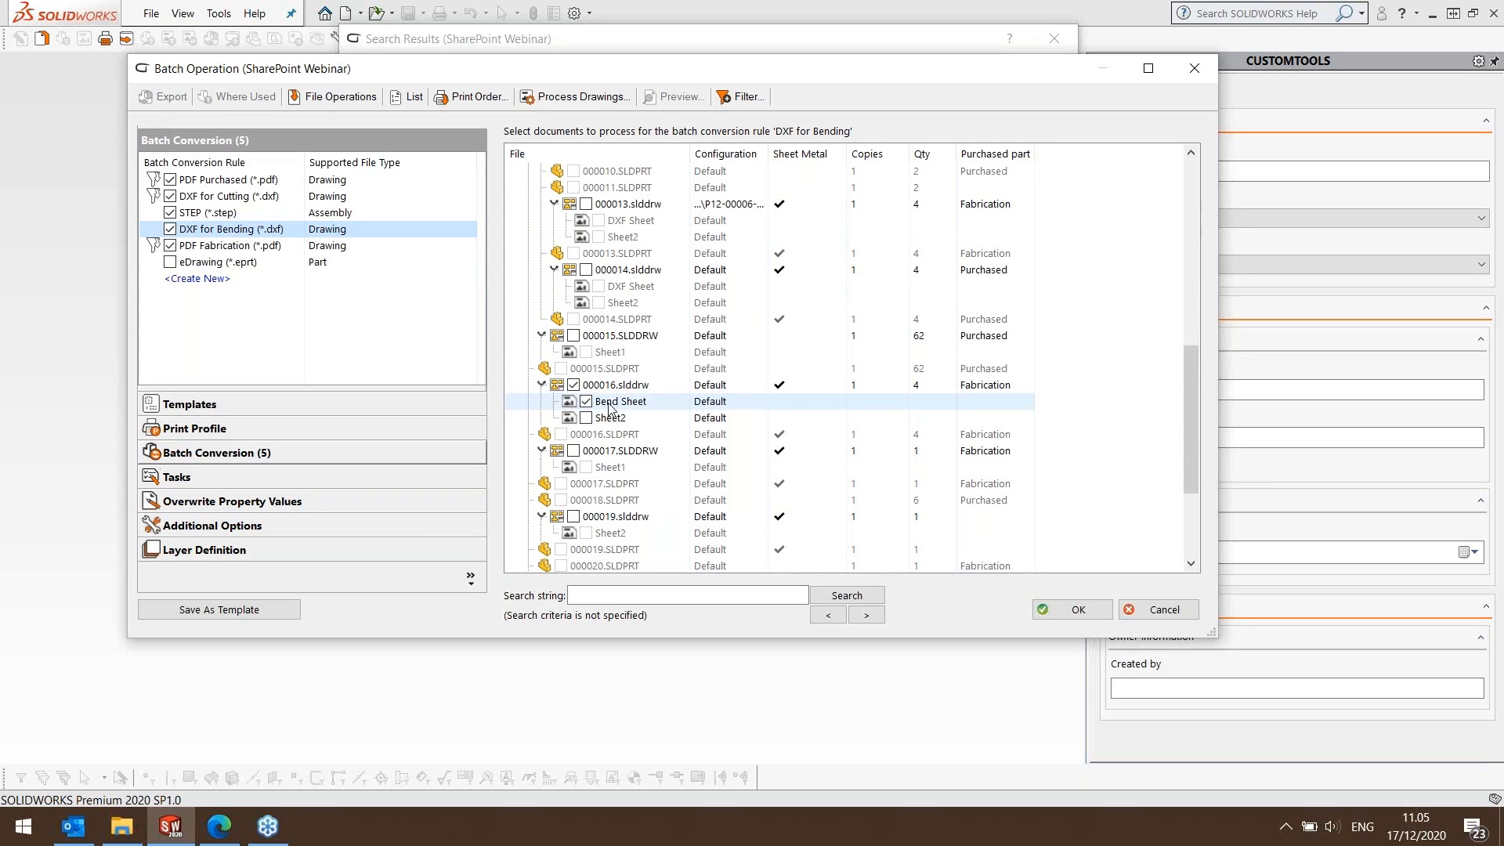
pyautogui.click(235, 247)
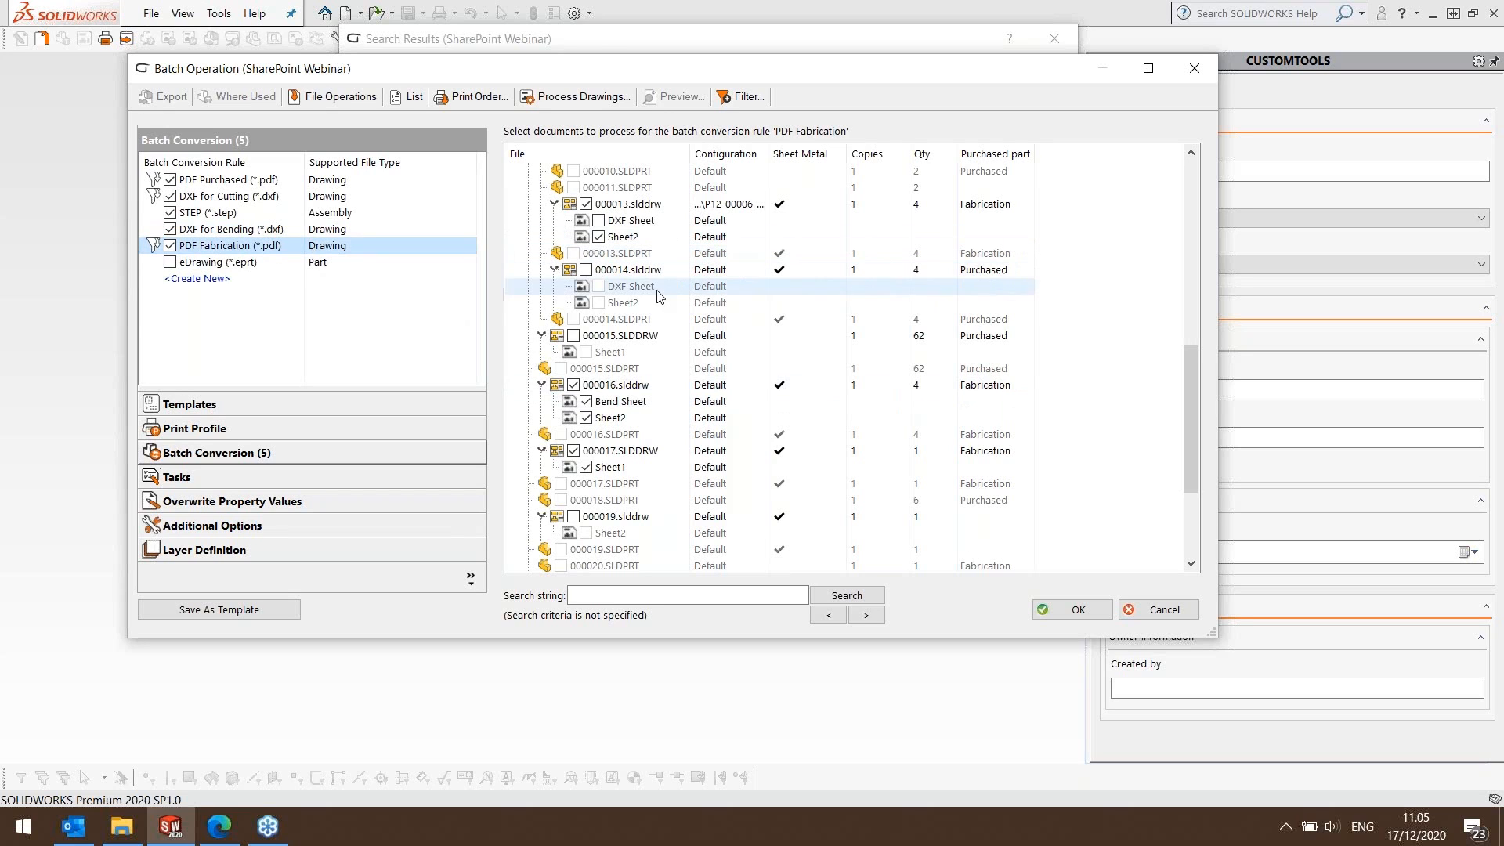
pyautogui.scroll(9, 668, 303)
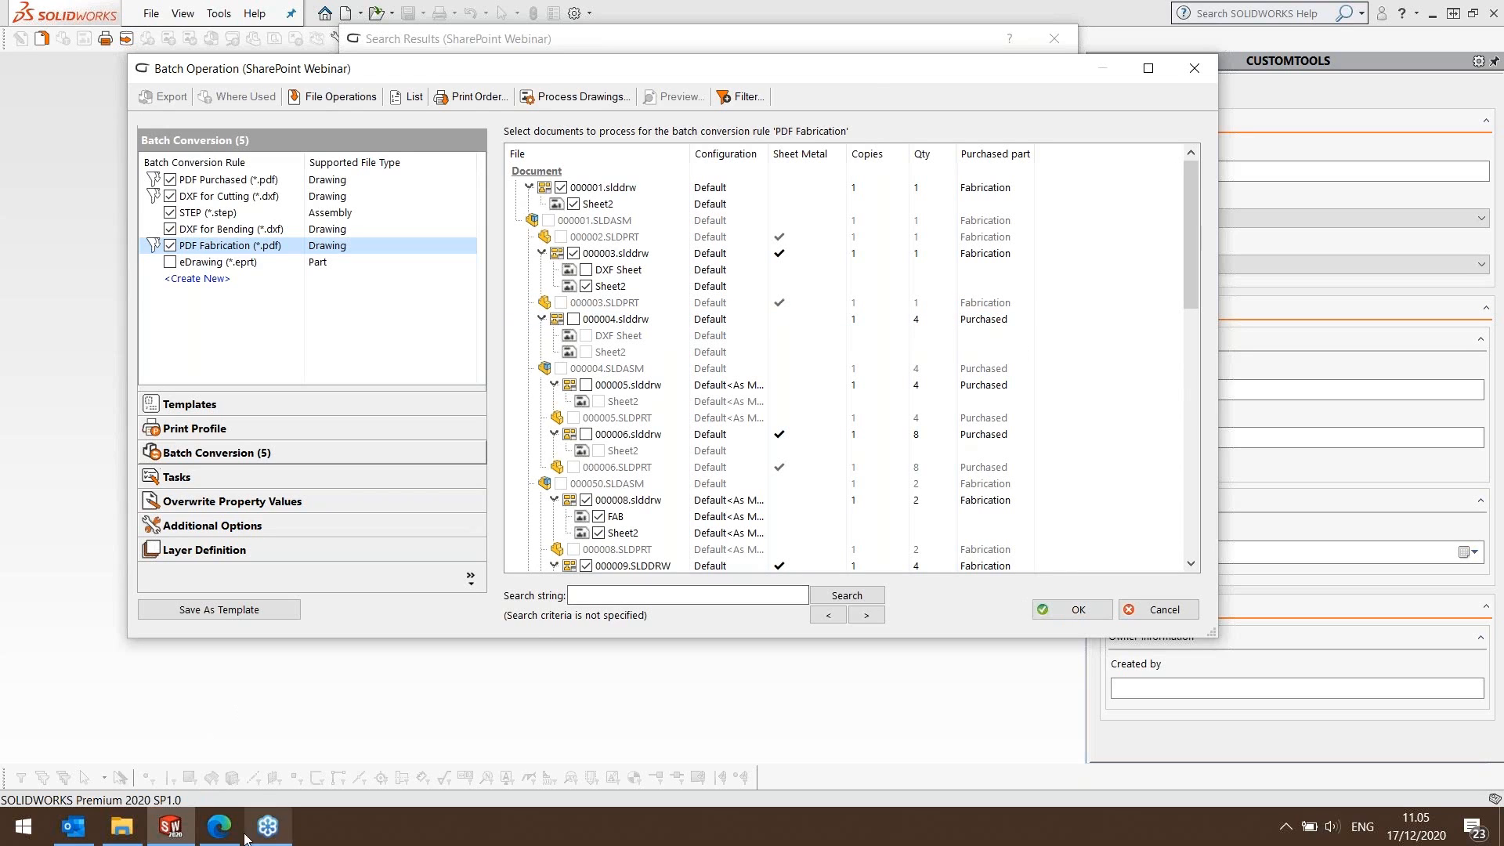
# Check the SharePoint Documents library in Edge, return to SOLIDWORKS and run the batch operation.
pyautogui.click(219, 827)
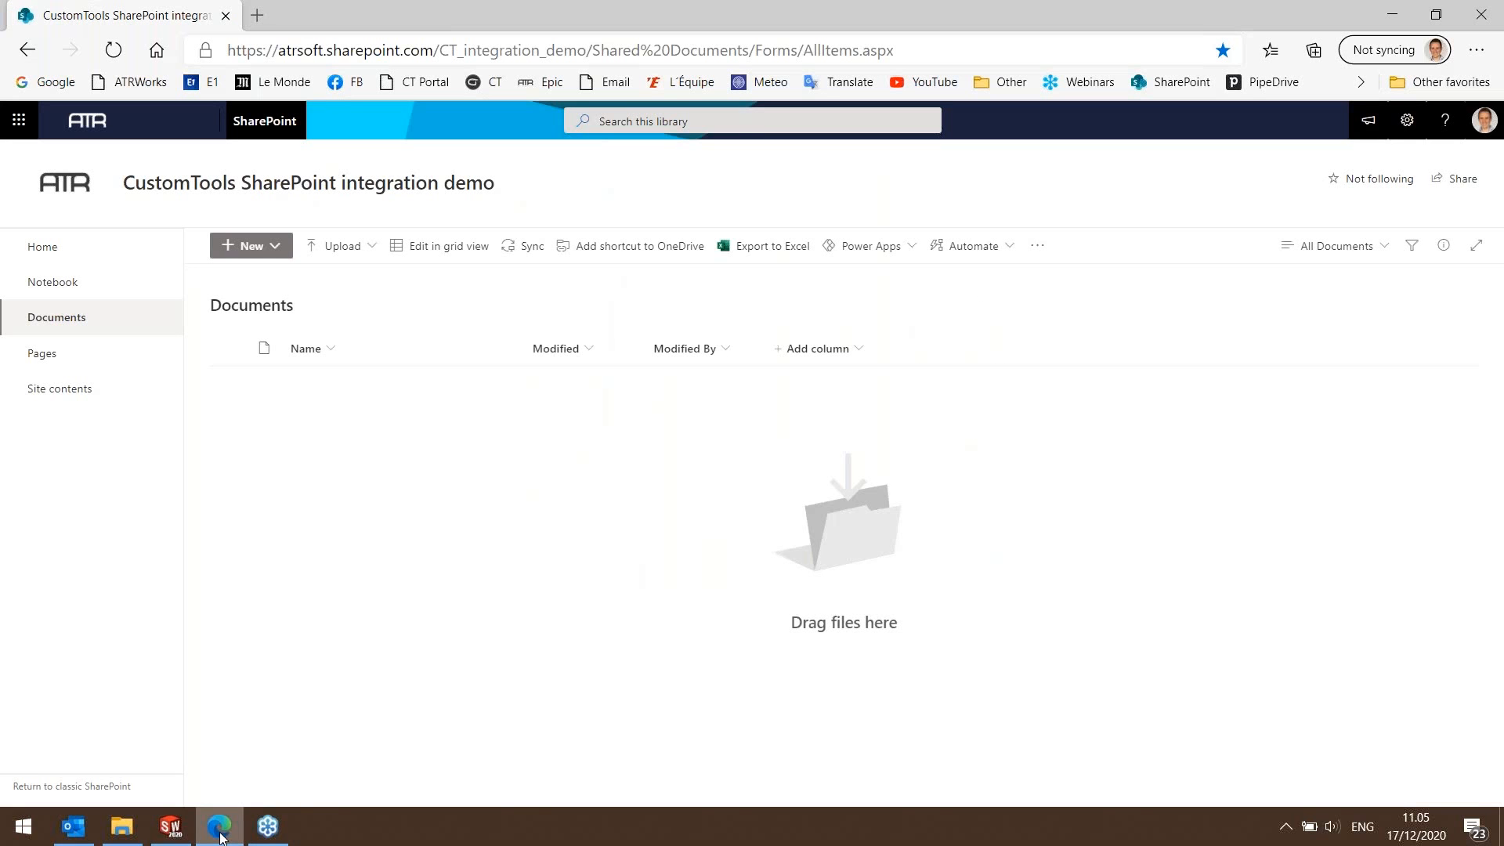
pyautogui.click(1391, 14)
pyautogui.click(1061, 612)
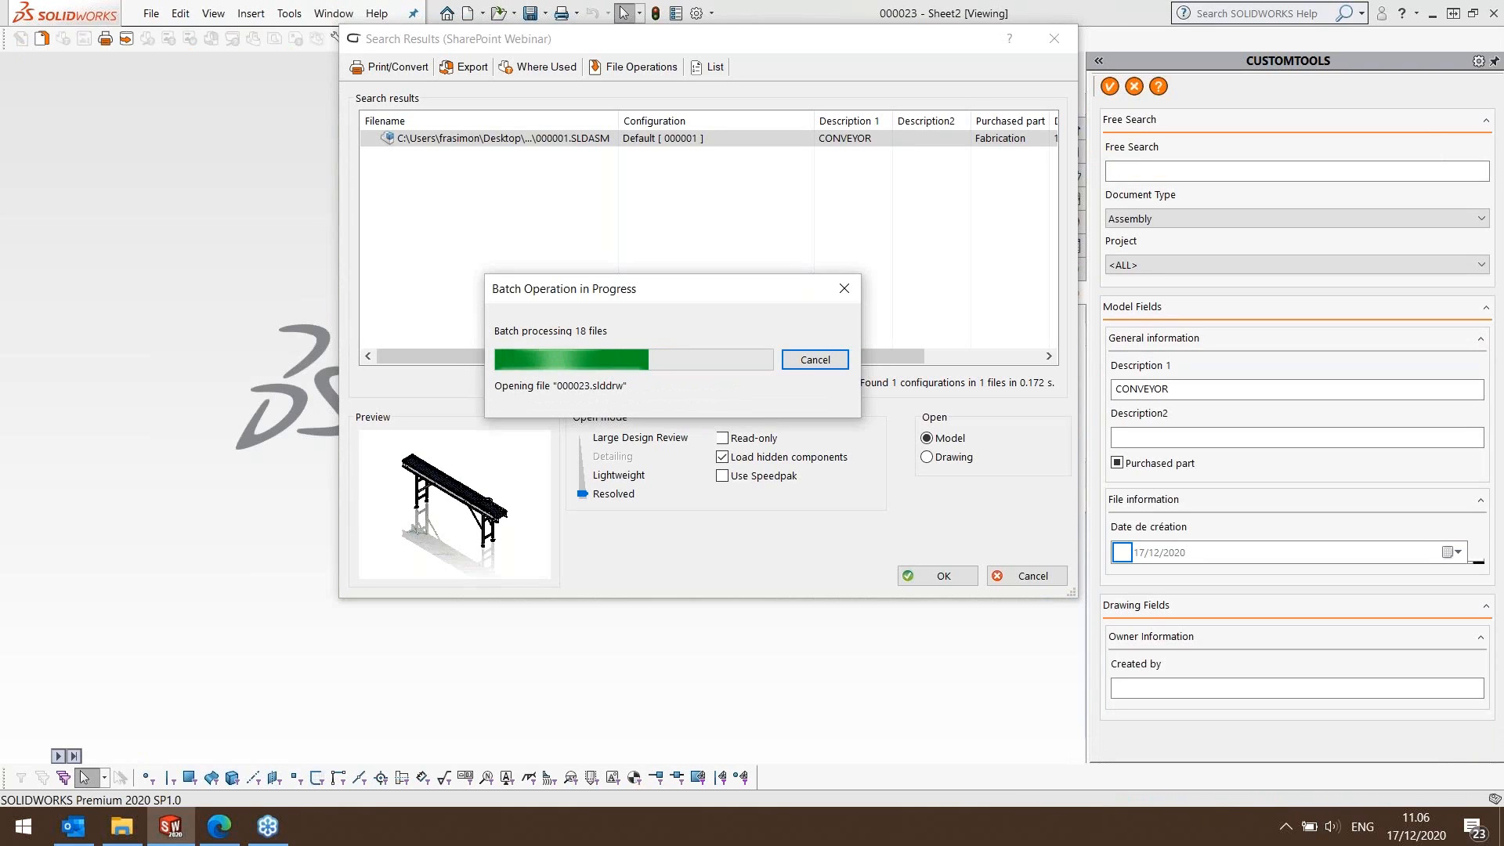
pyautogui.click(73, 826)
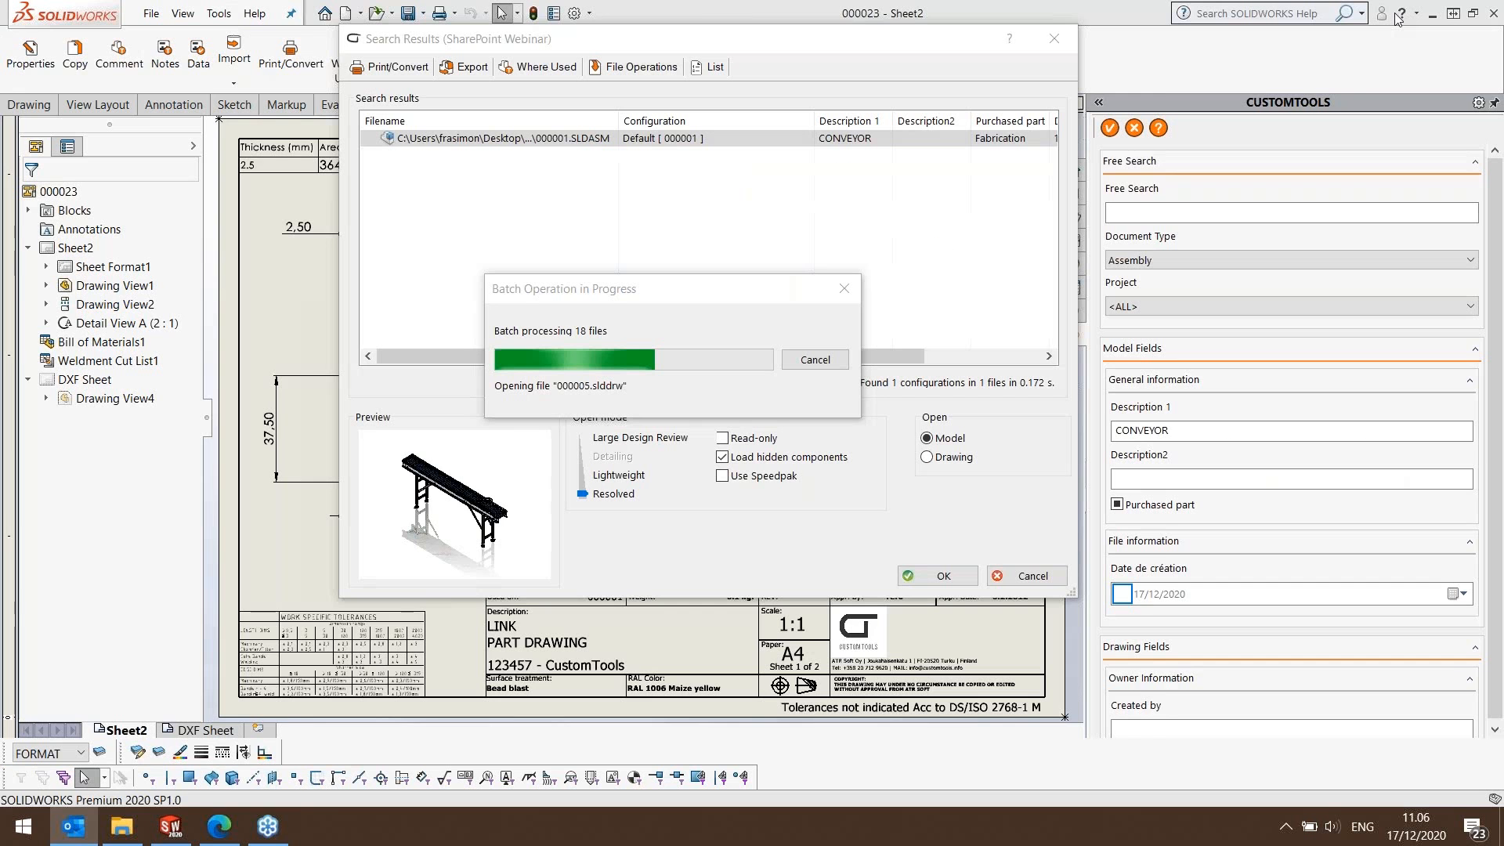
pyautogui.click(1391, 17)
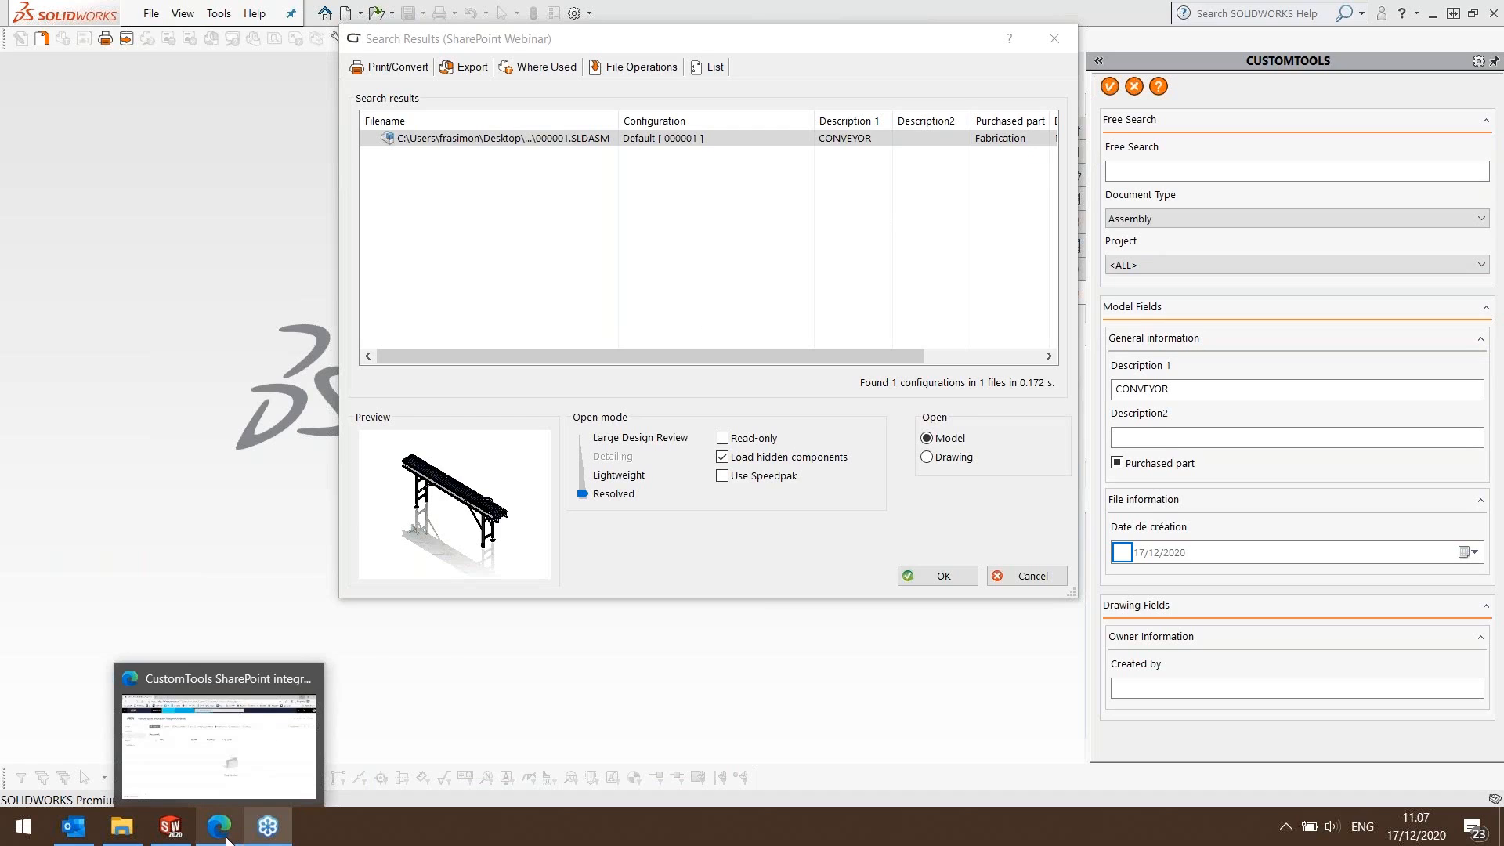
# Switch to the SharePoint library in Edge and inspect the Bending folder under DXF in the exported CustomTools project folder.
pyautogui.click(219, 728)
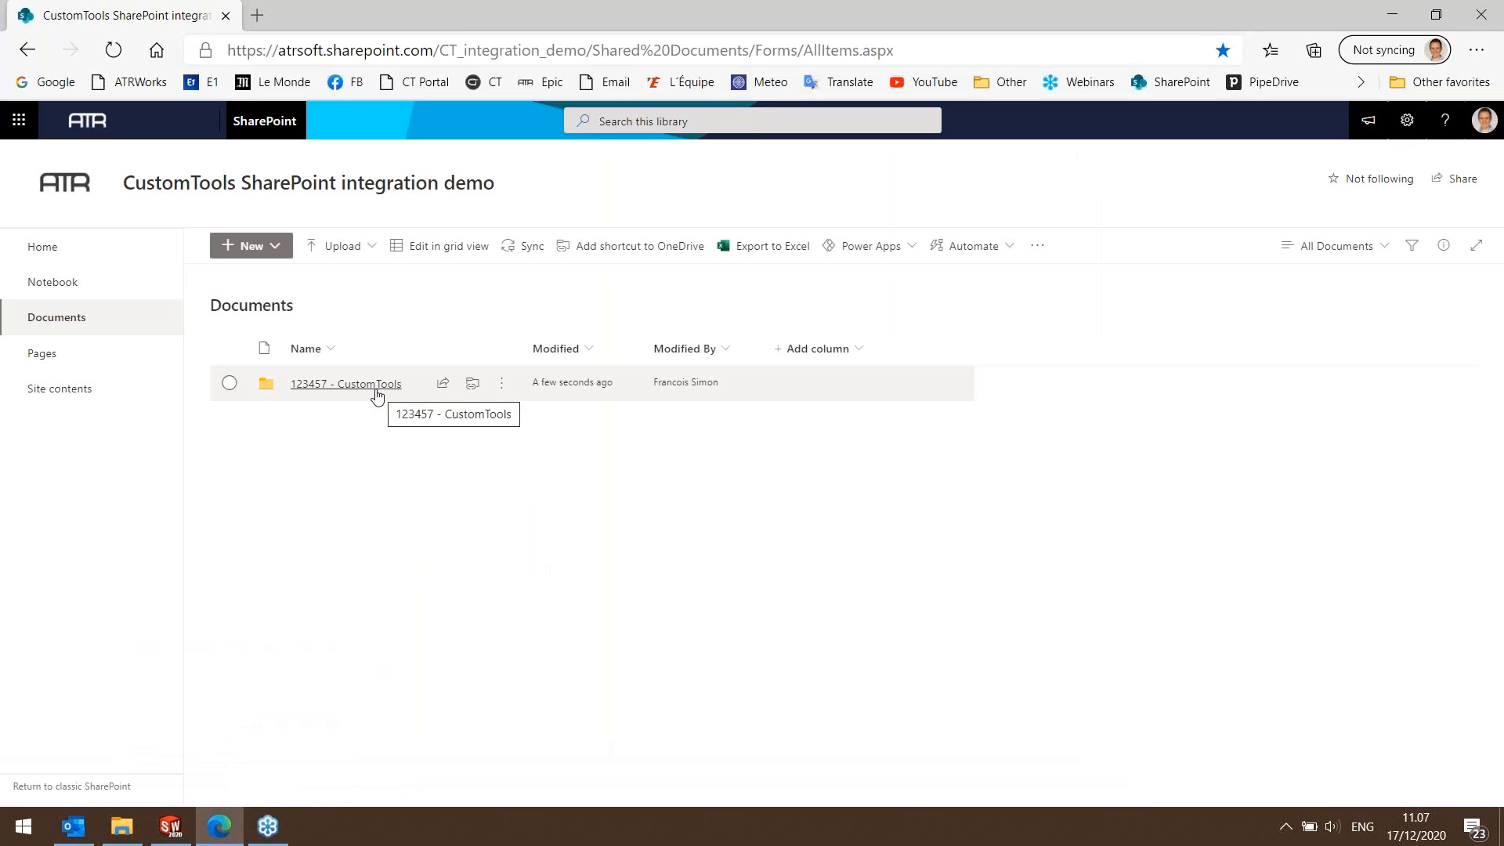
pyautogui.click(313, 387)
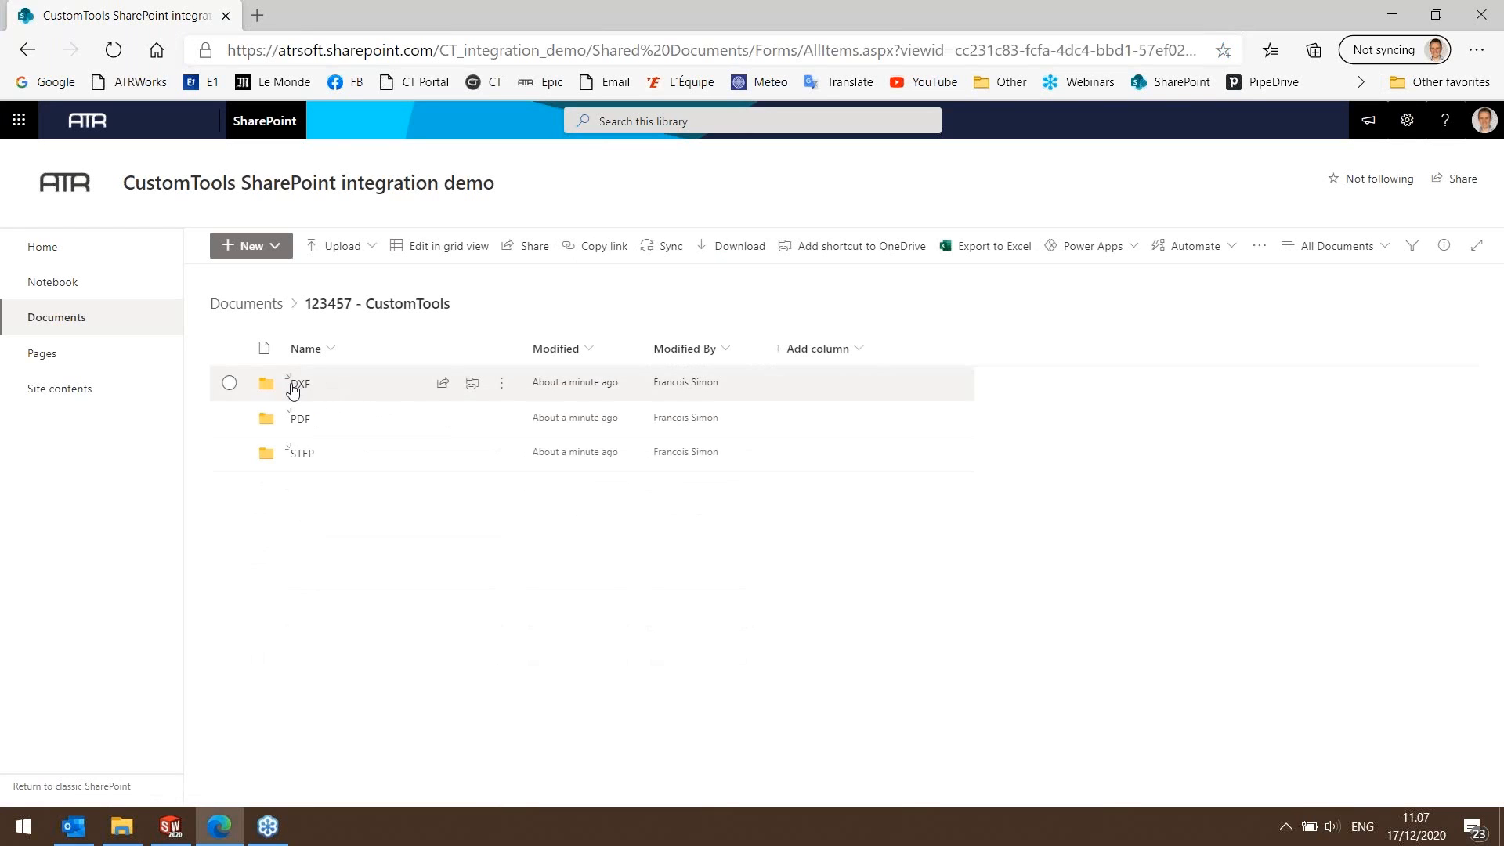
pyautogui.click(298, 386)
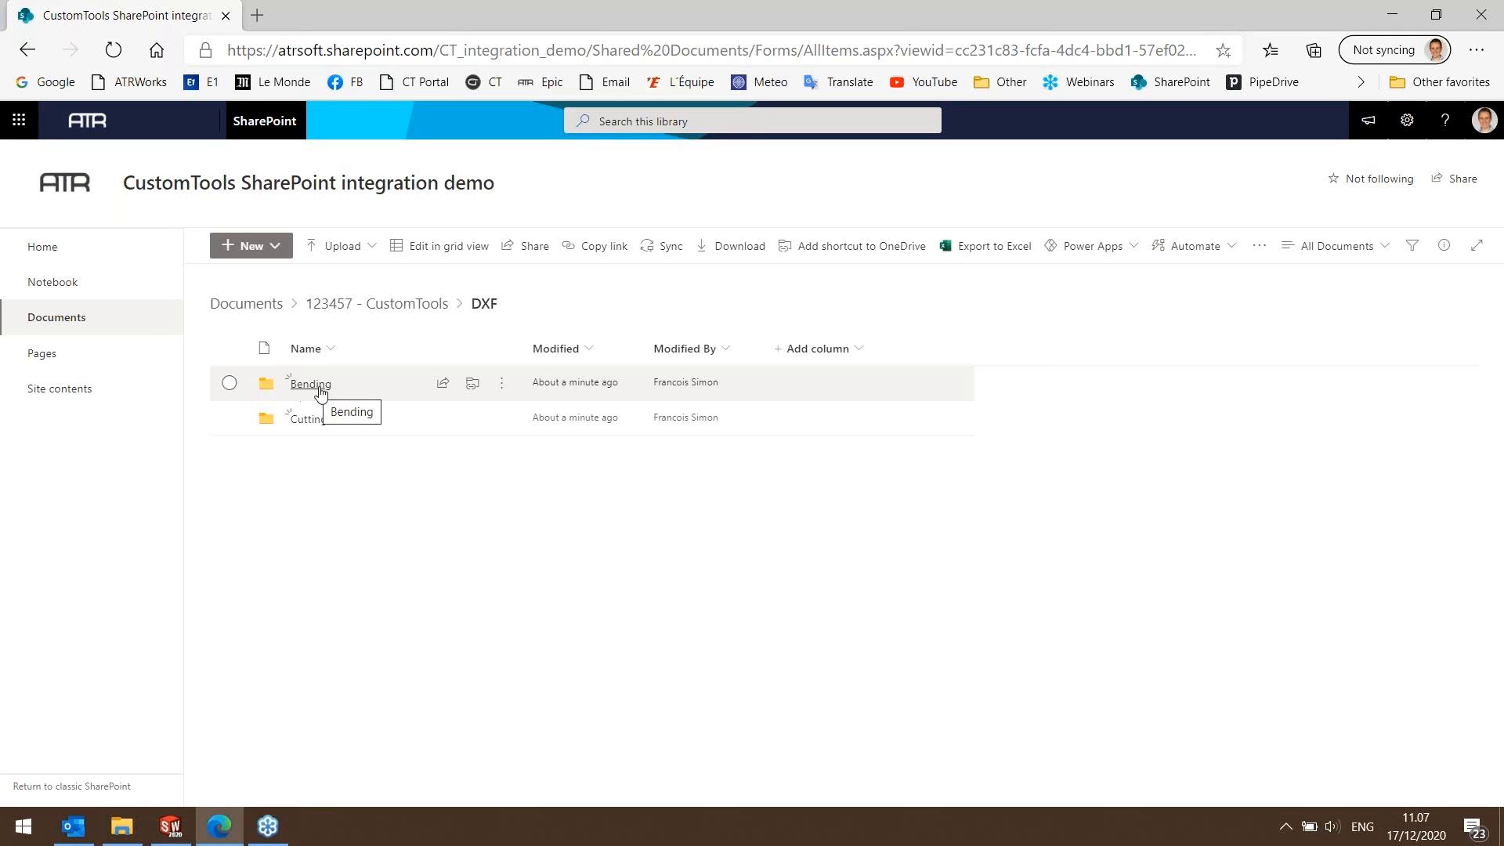
pyautogui.click(316, 390)
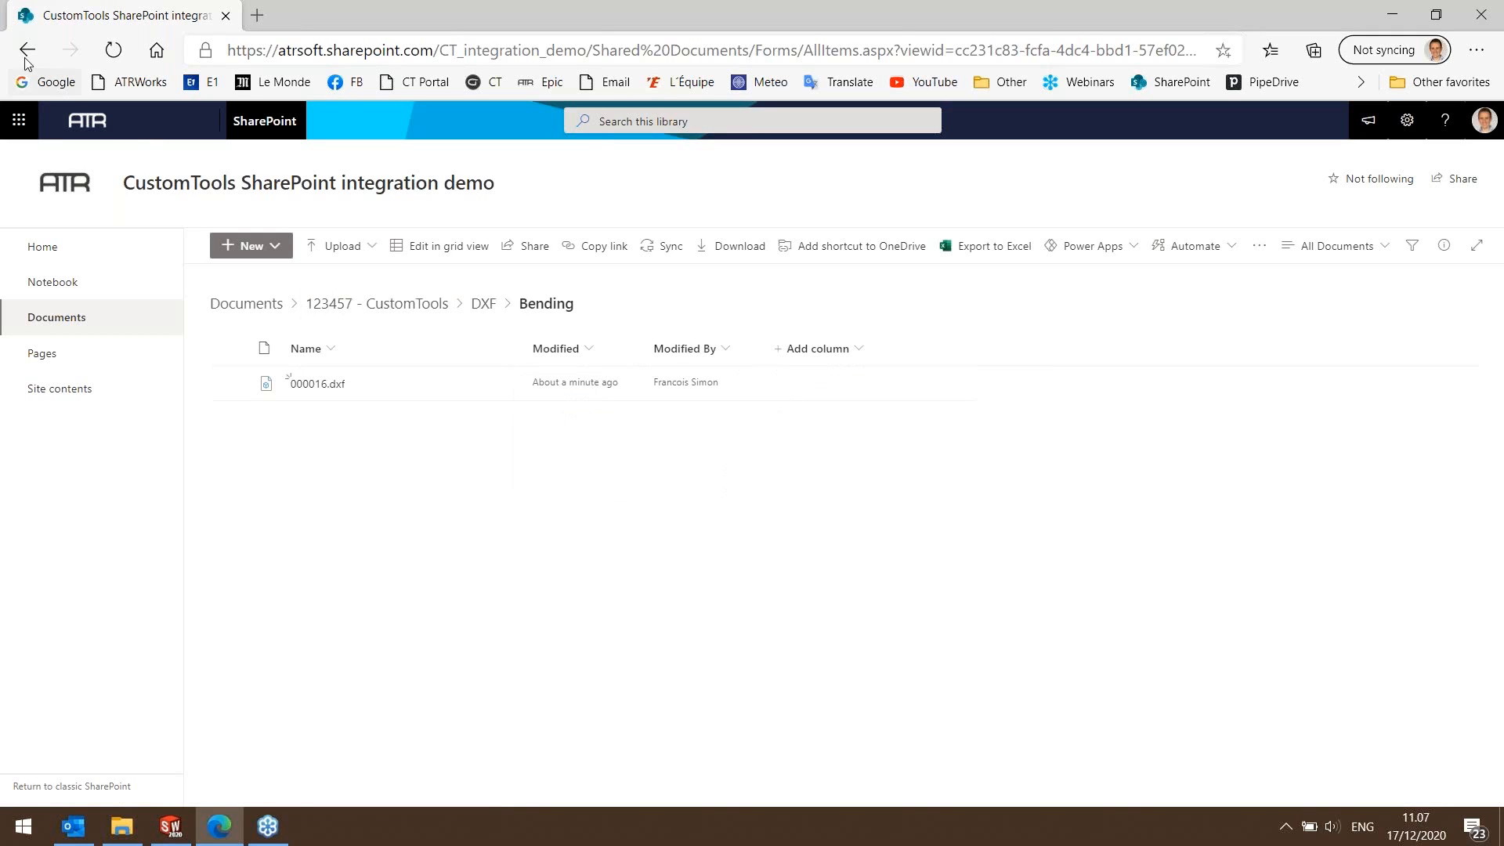
pyautogui.hotkey('alt', 'Left')
# Inspect the 2.5mm and 5mm folders under AISI 304 in the Cutting folder.
pyautogui.click(309, 423)
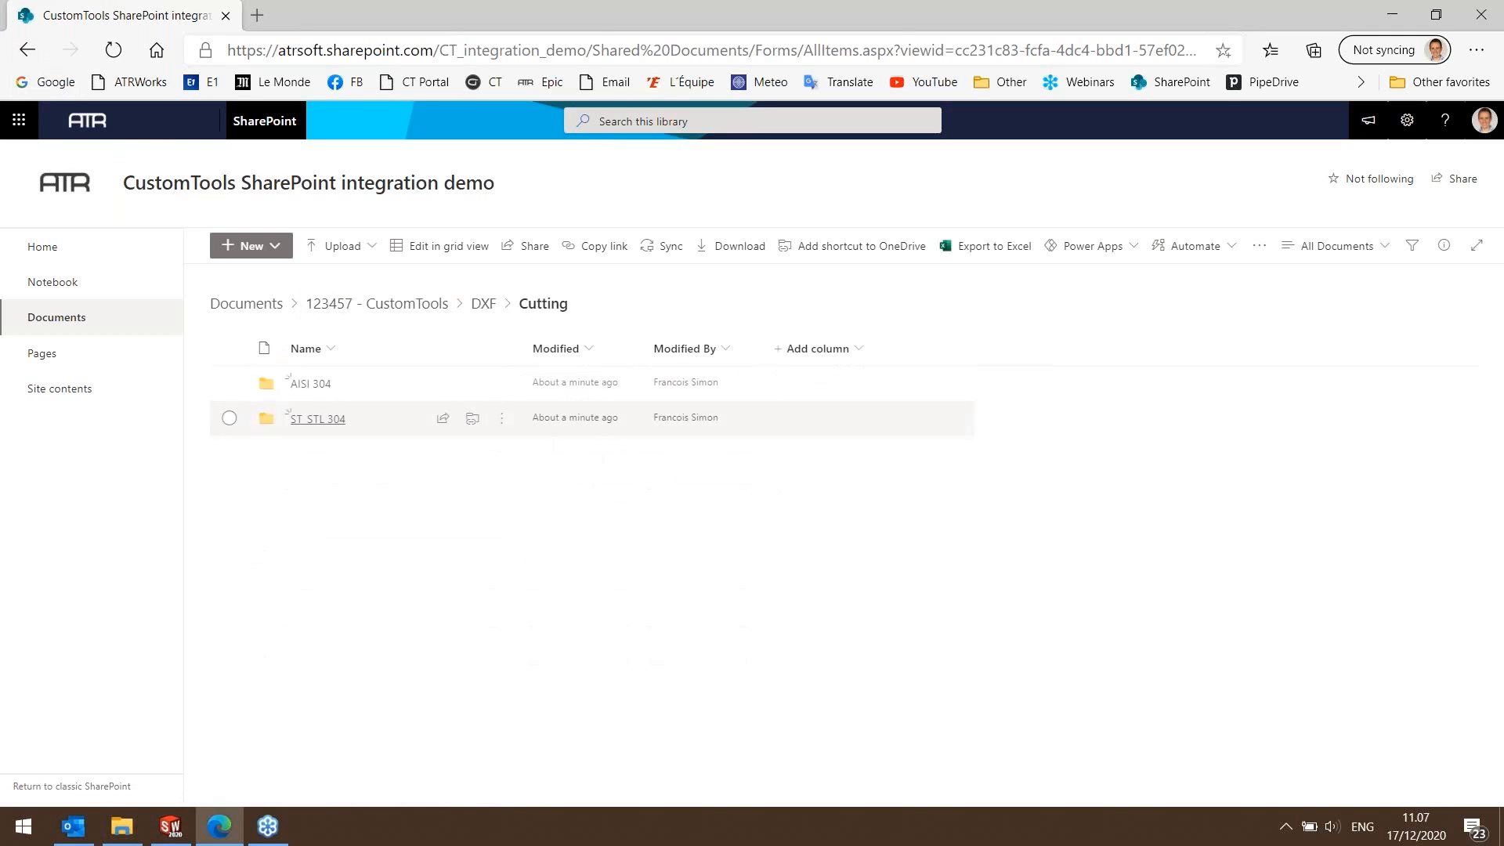
pyautogui.click(322, 386)
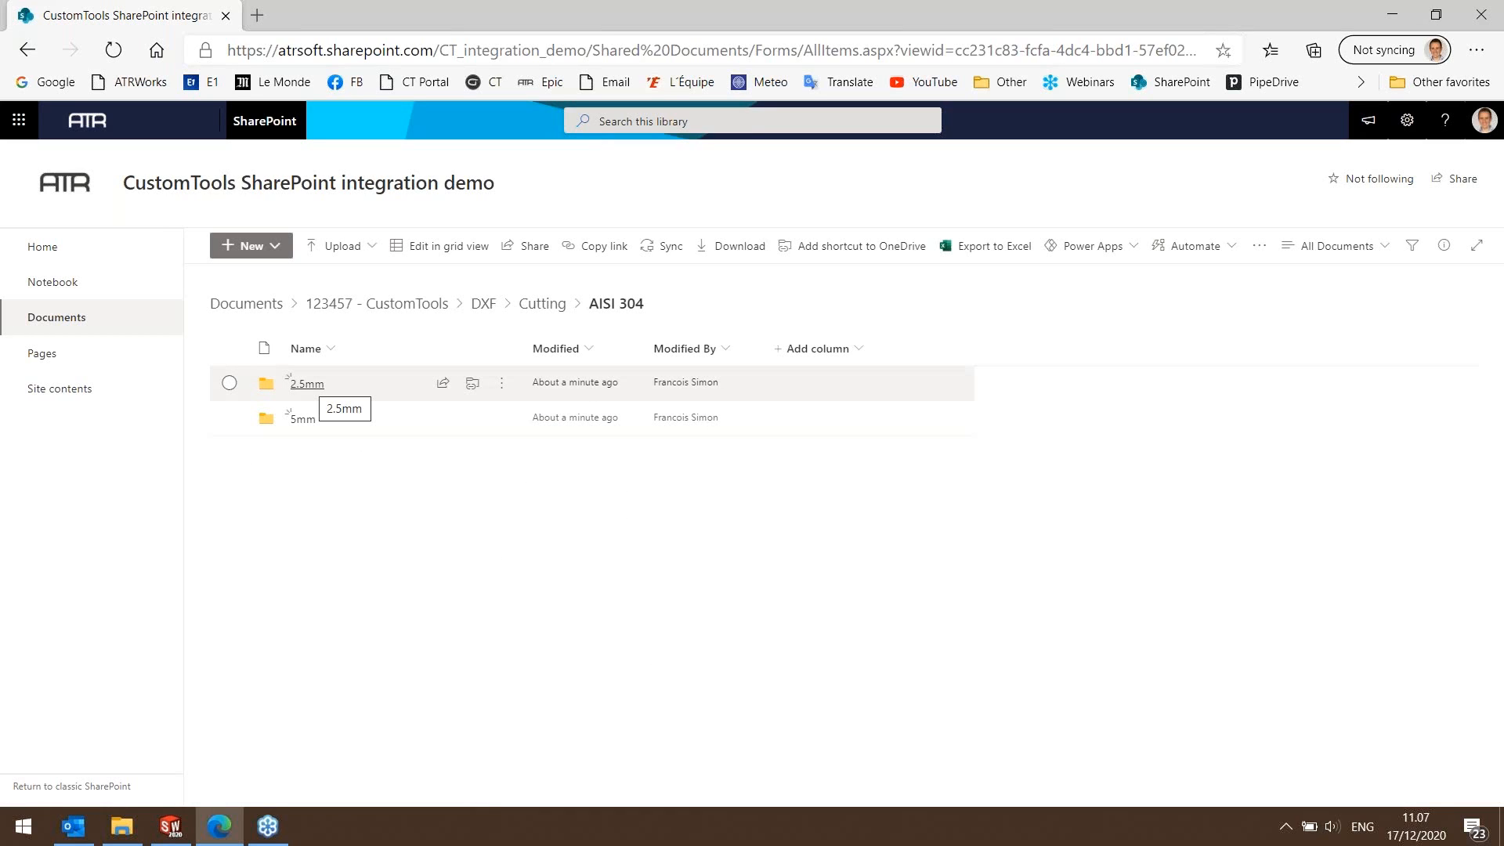
pyautogui.click(307, 384)
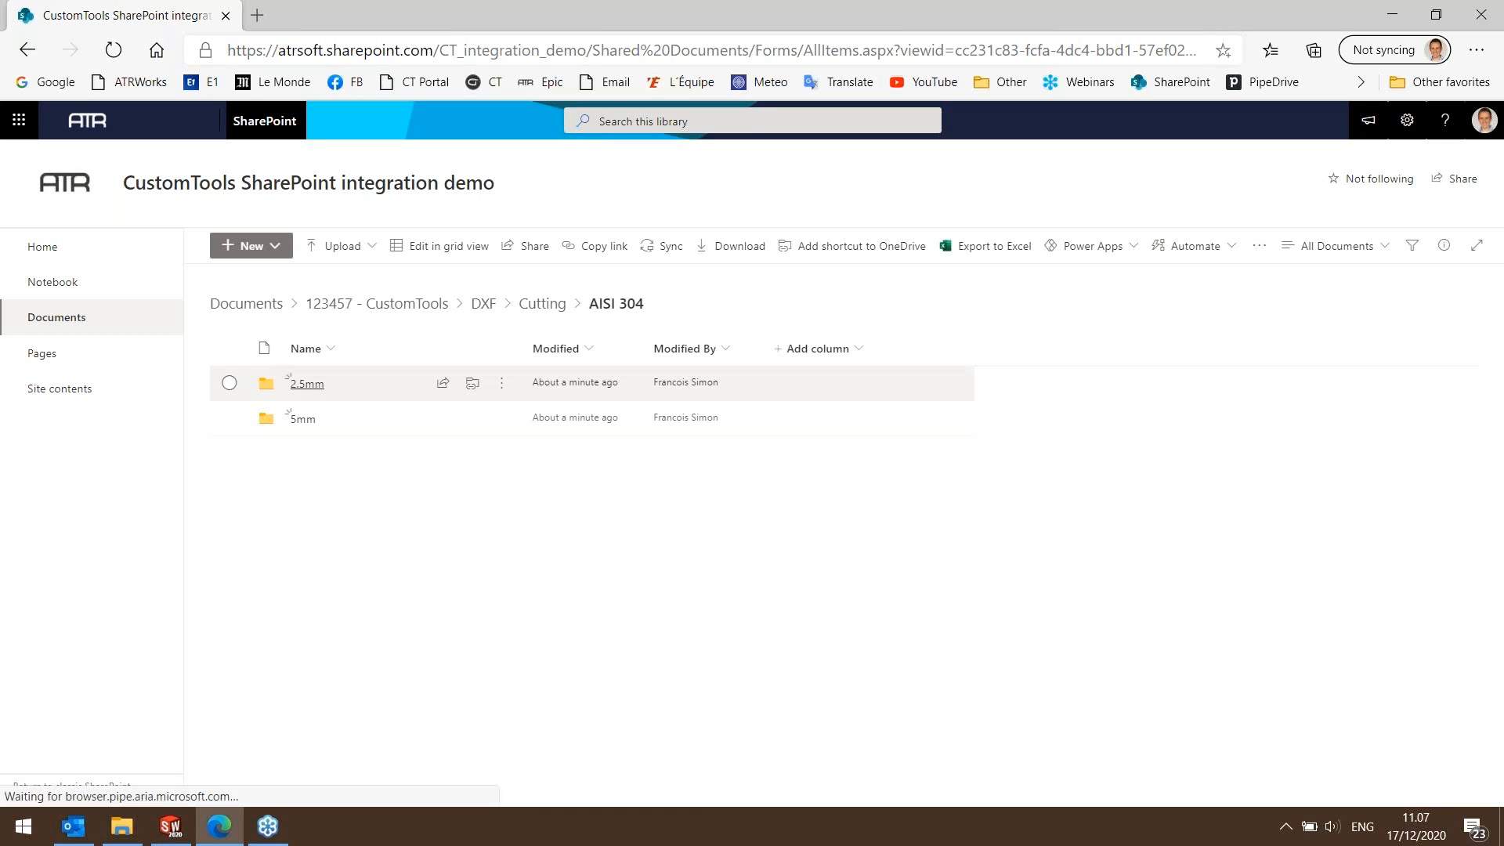
pyautogui.click(26, 51)
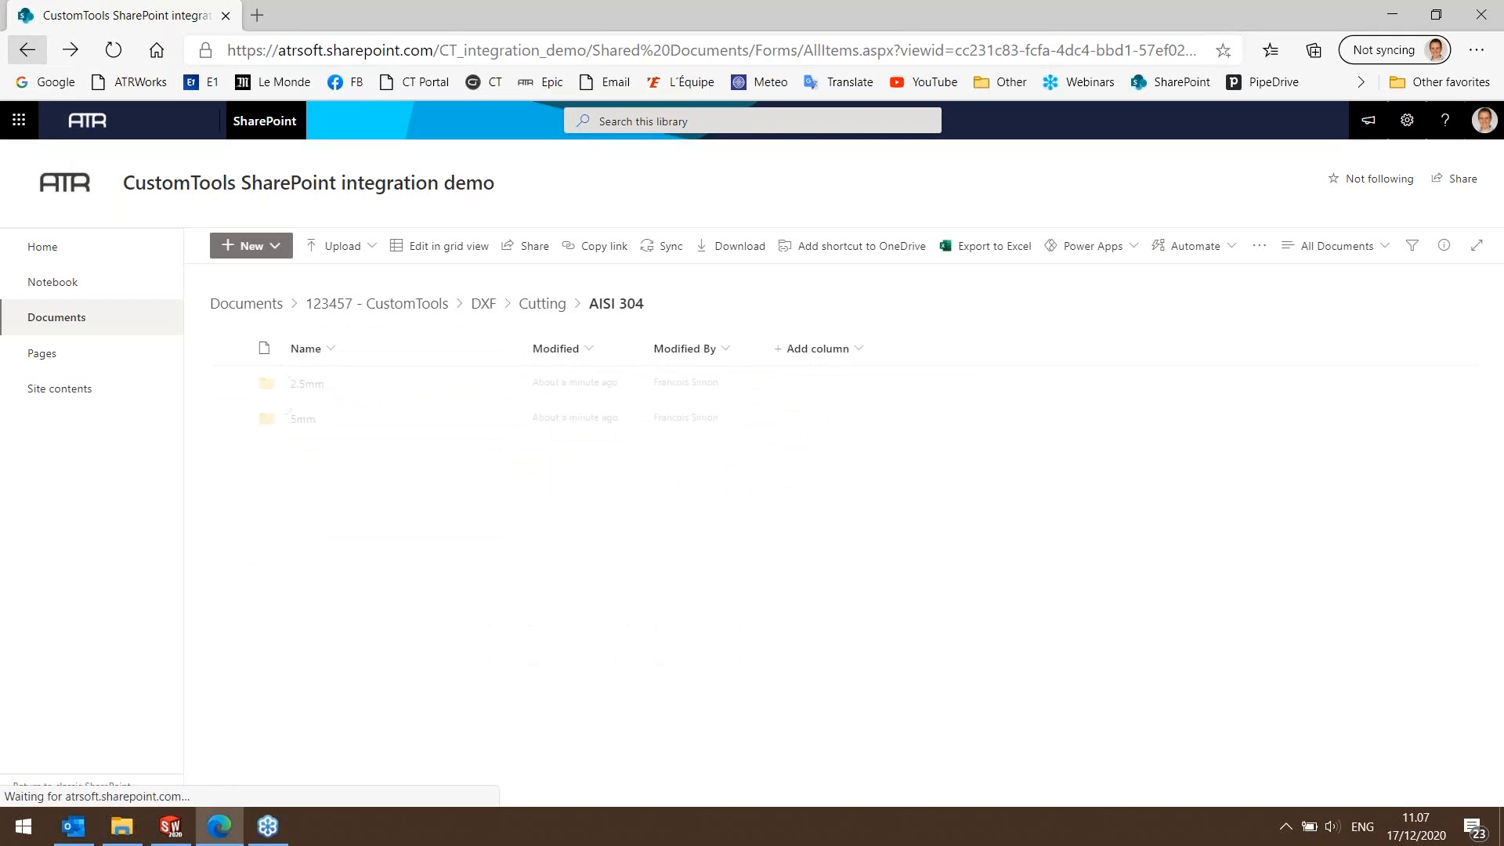
pyautogui.click(302, 417)
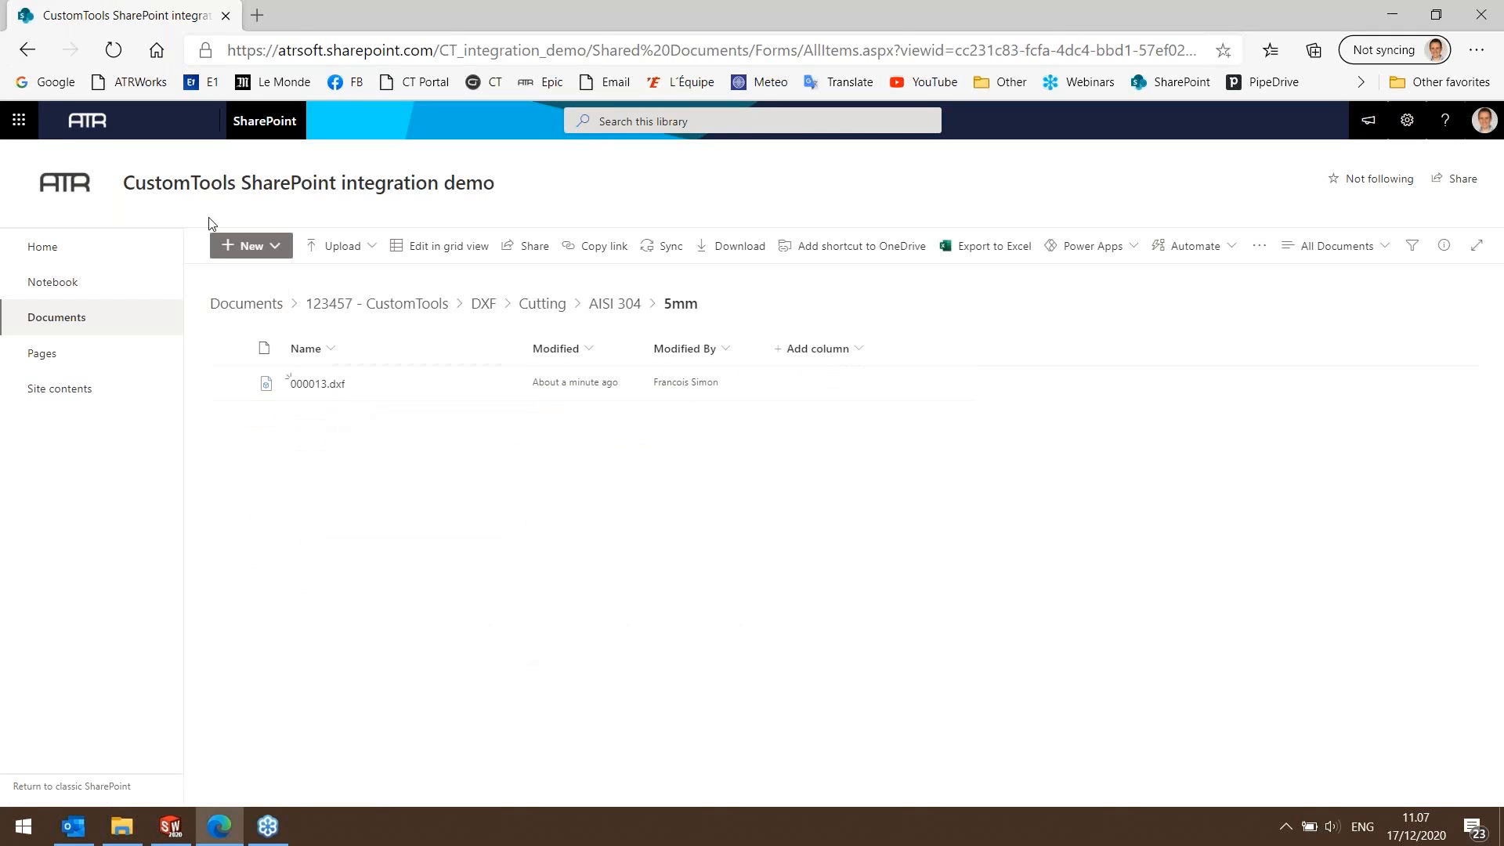
pyautogui.click(28, 52)
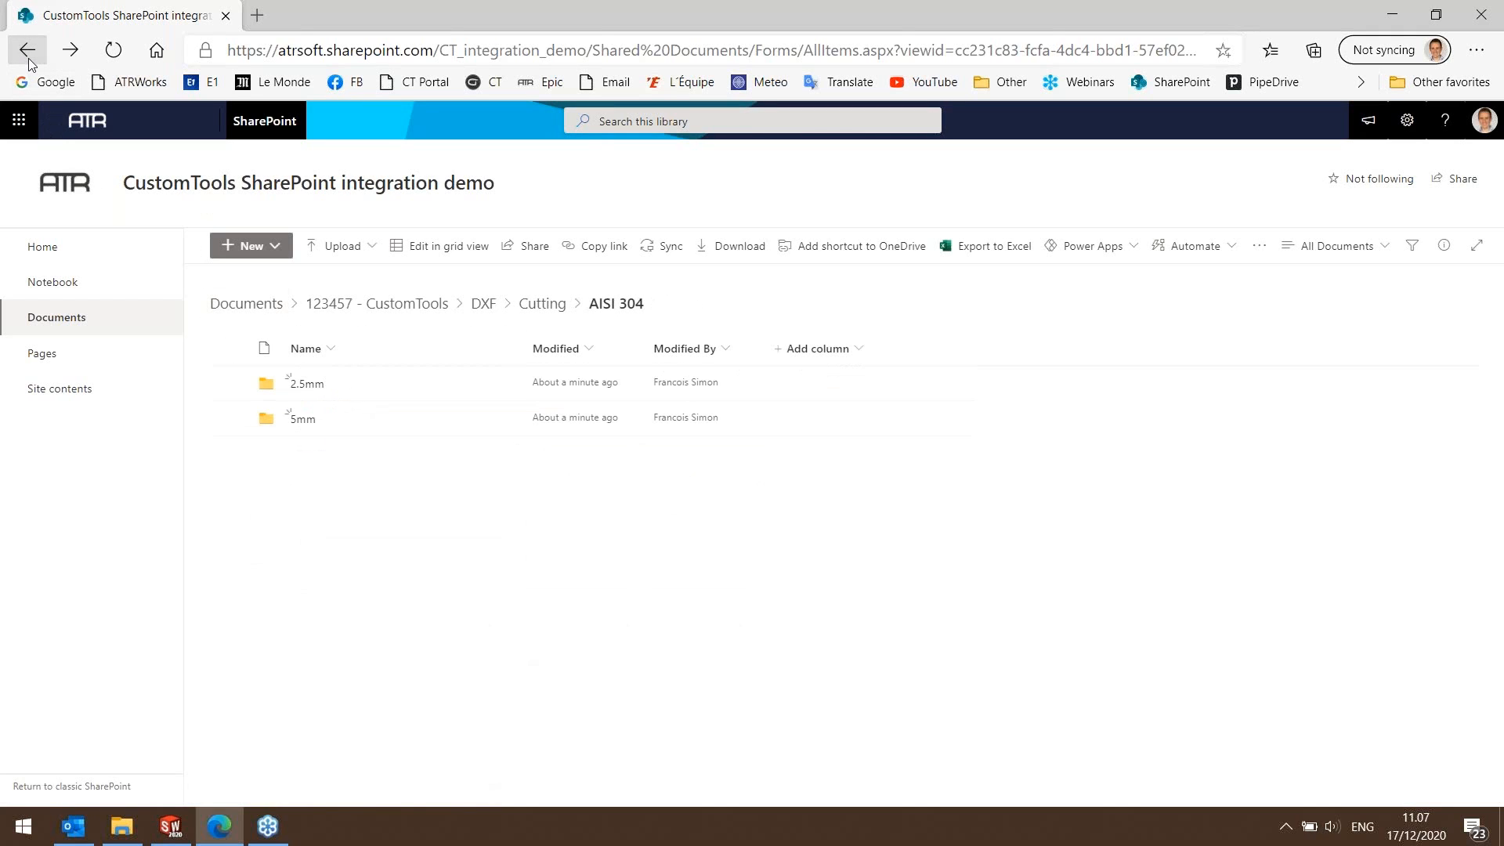
# Return to the CustomTools project folder and open its PDF folder.
pyautogui.click(28, 58)
pyautogui.click(29, 58)
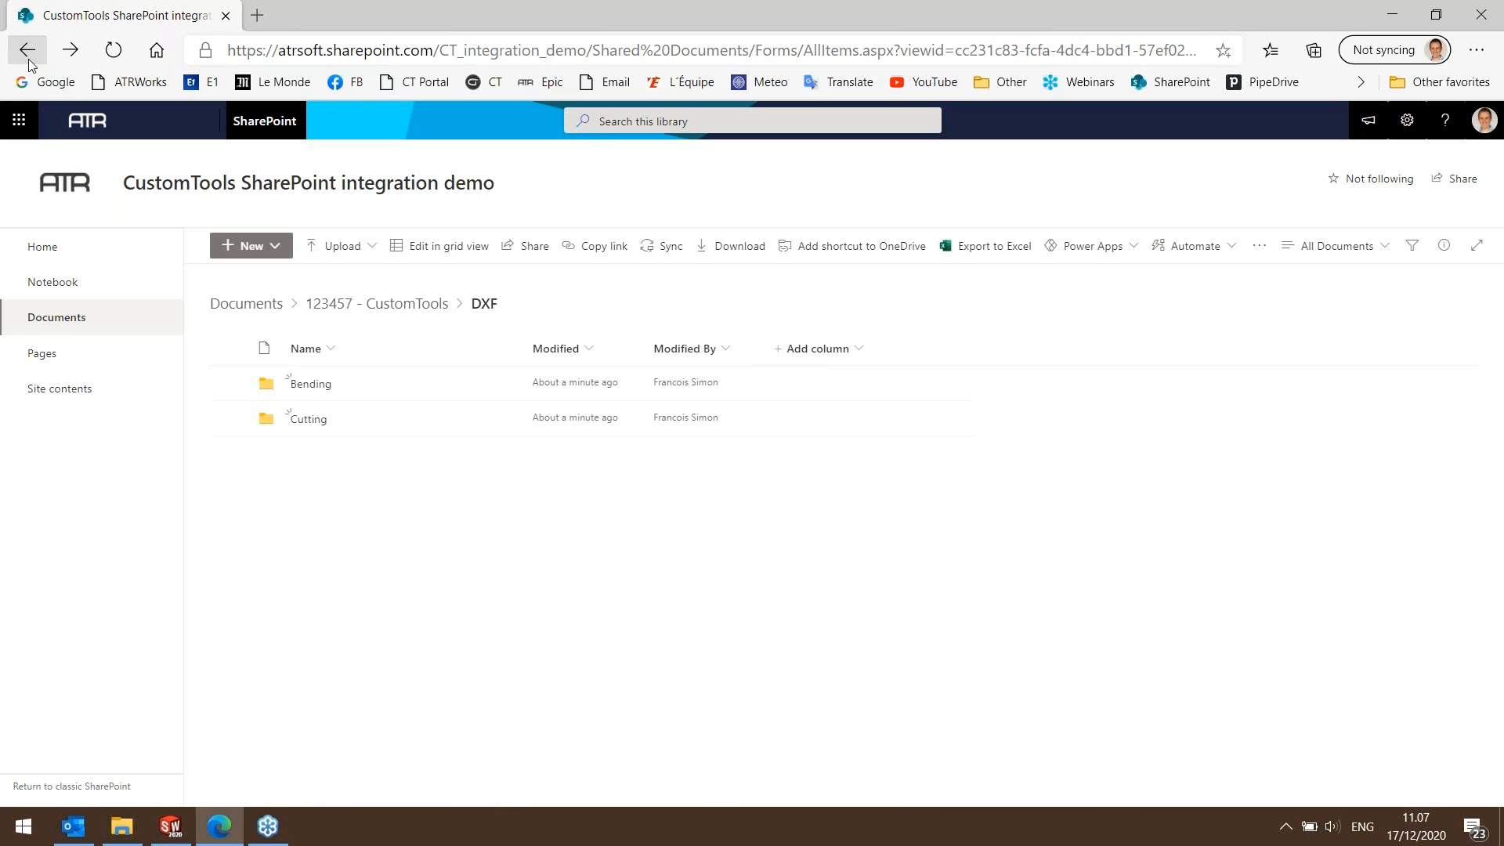
pyautogui.click(28, 60)
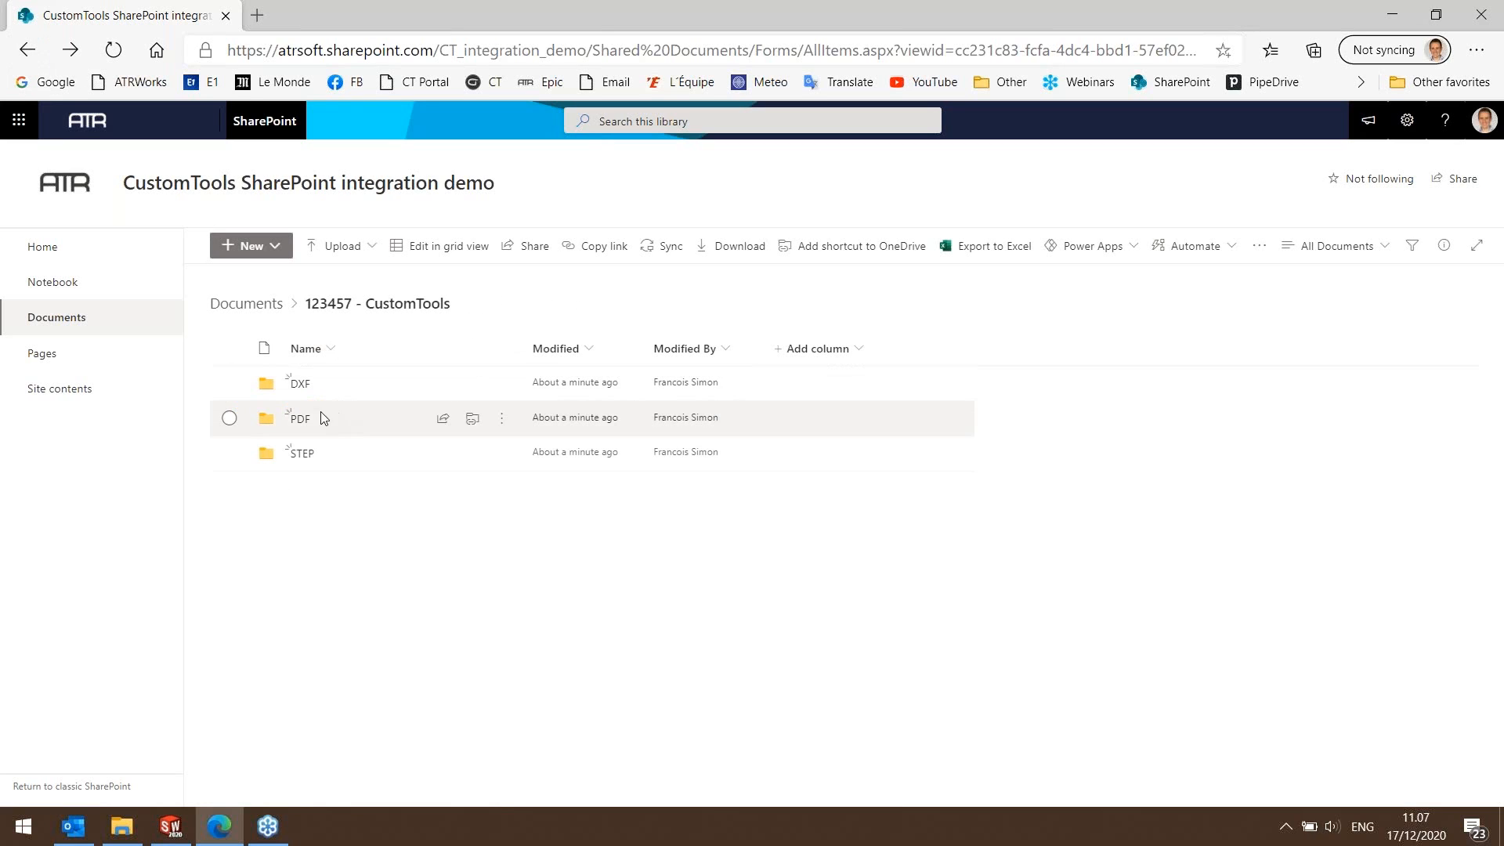
pyautogui.click(298, 419)
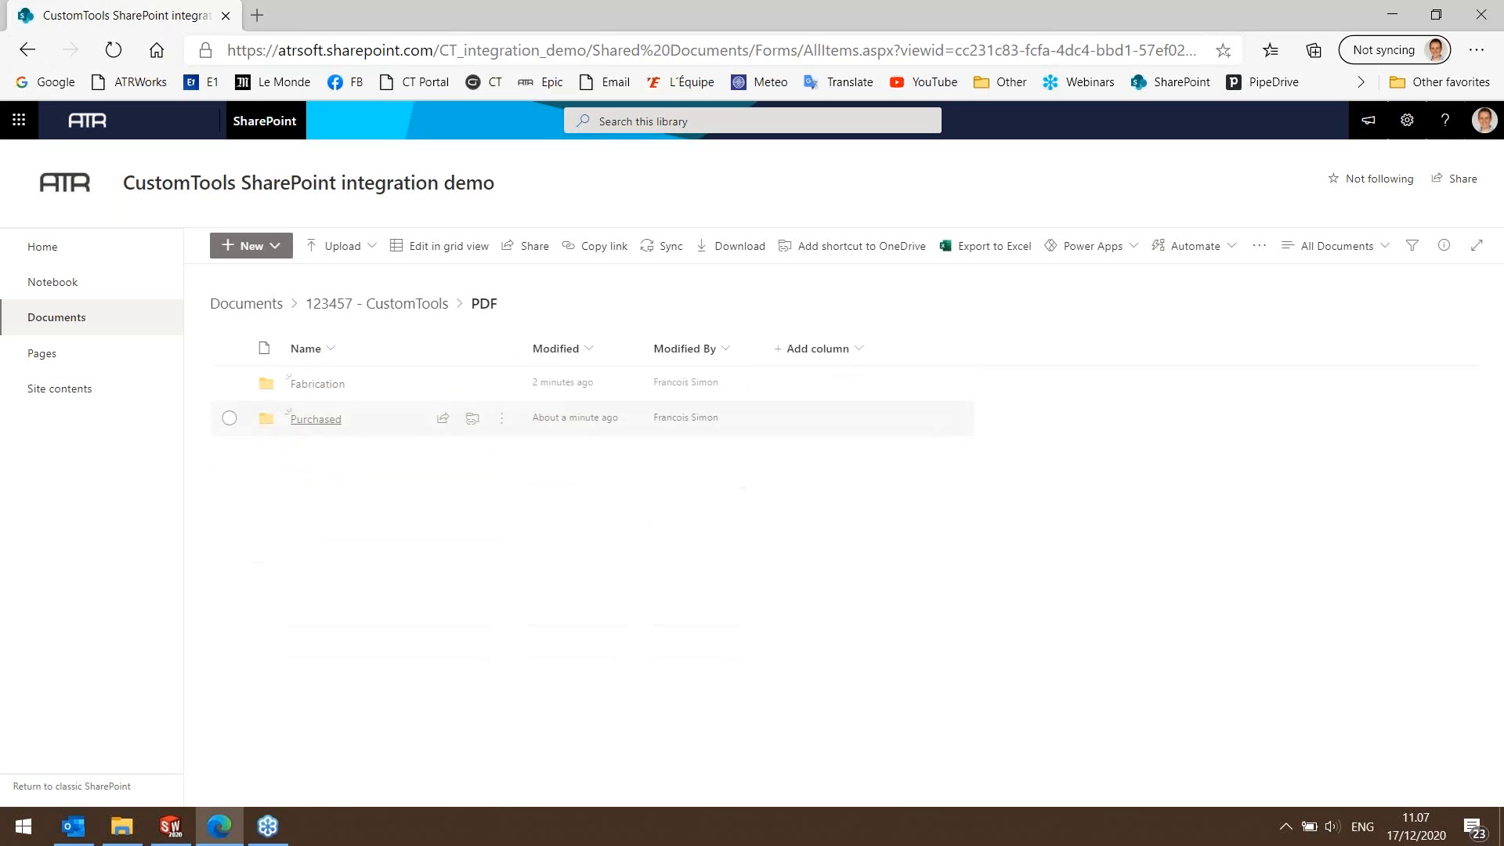
# Inspect the Fabrication folder and the Acme folder under Purchased, then return to the PDF folder.
pyautogui.click(338, 387)
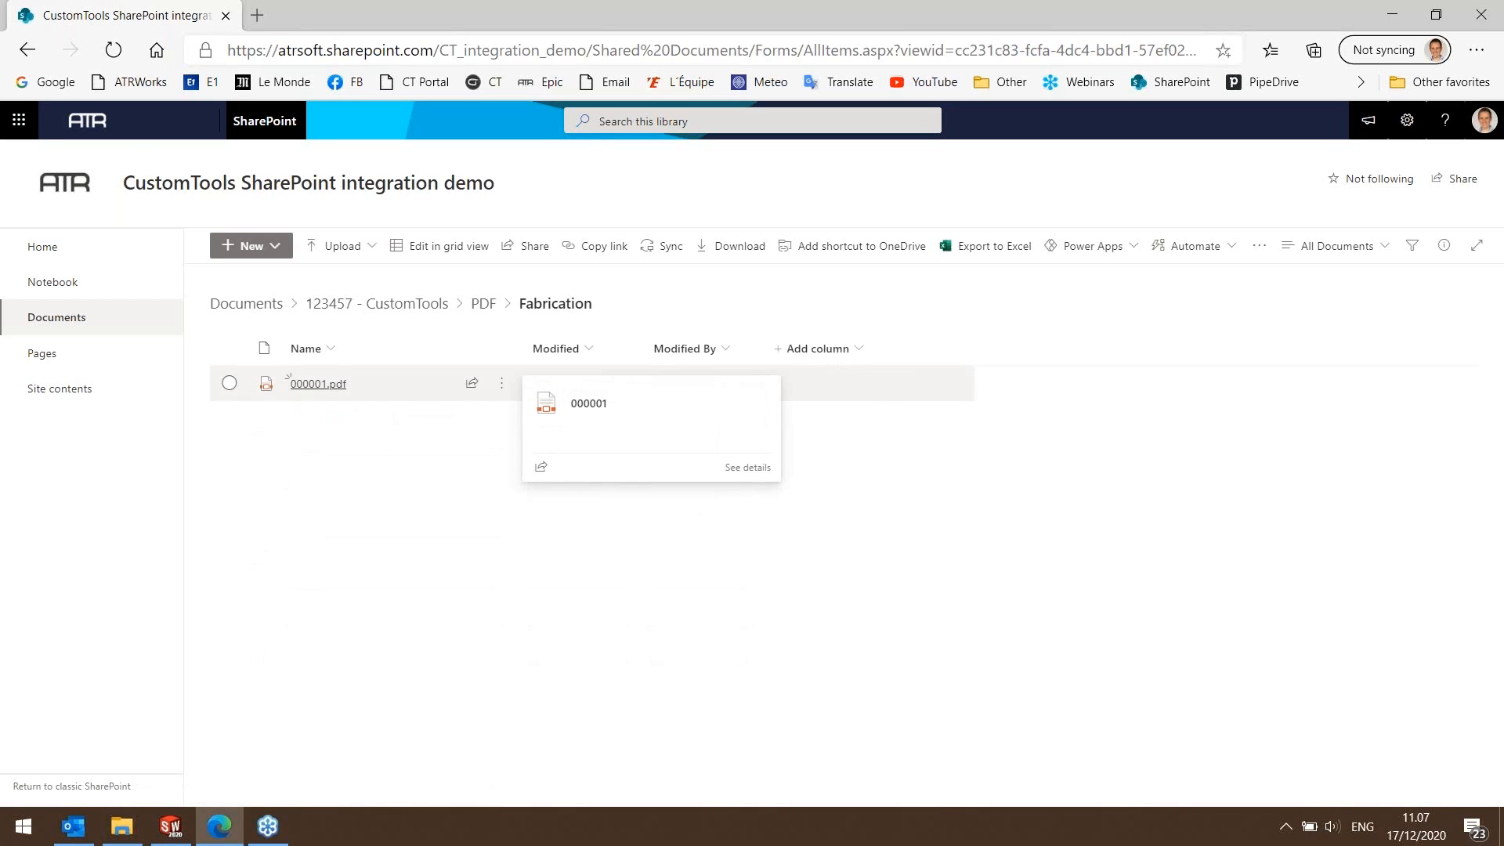
pyautogui.click(29, 50)
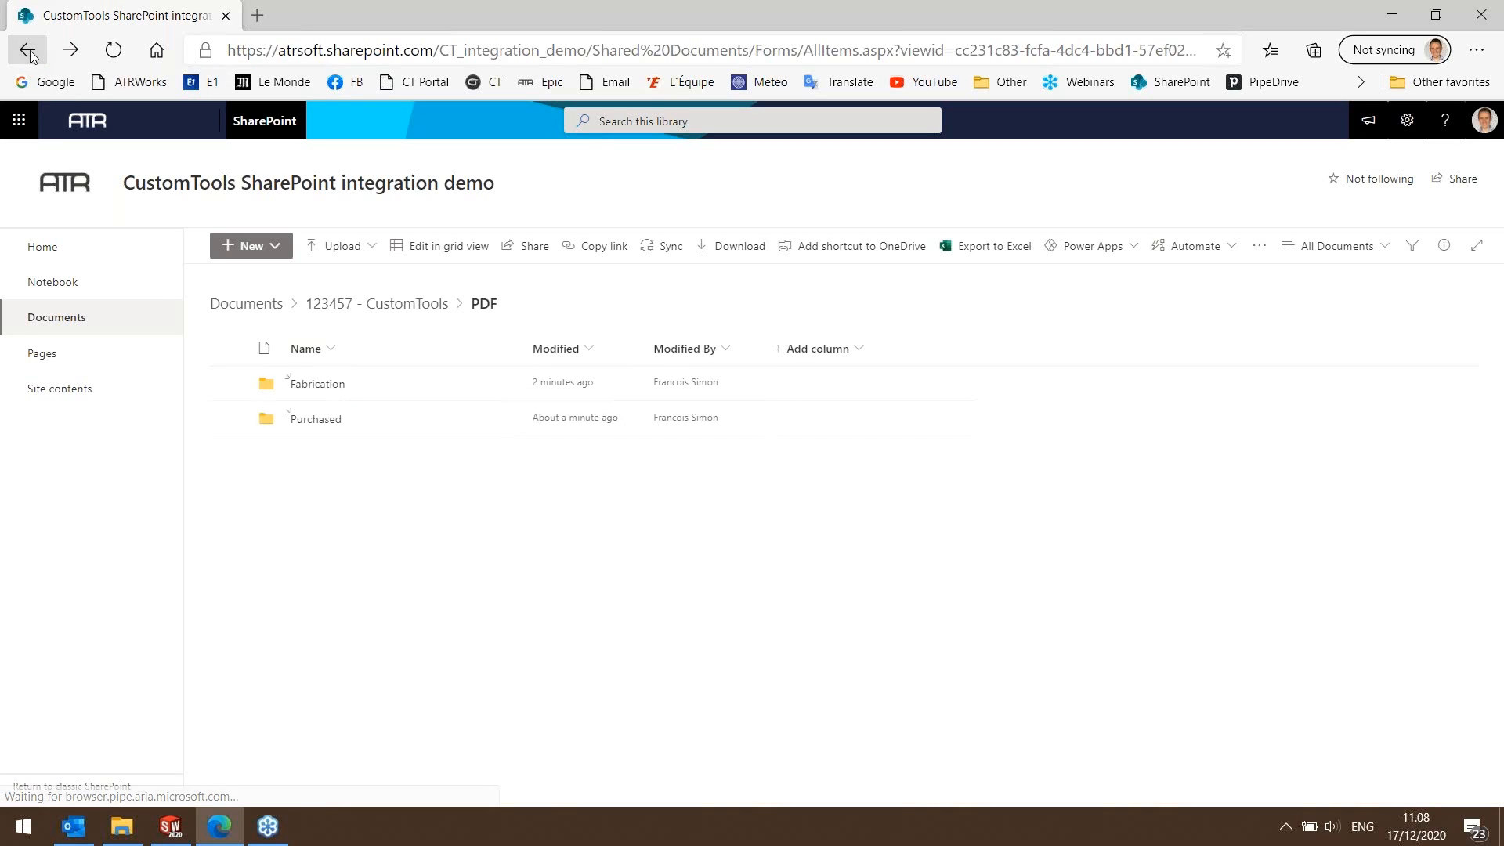
pyautogui.click(331, 426)
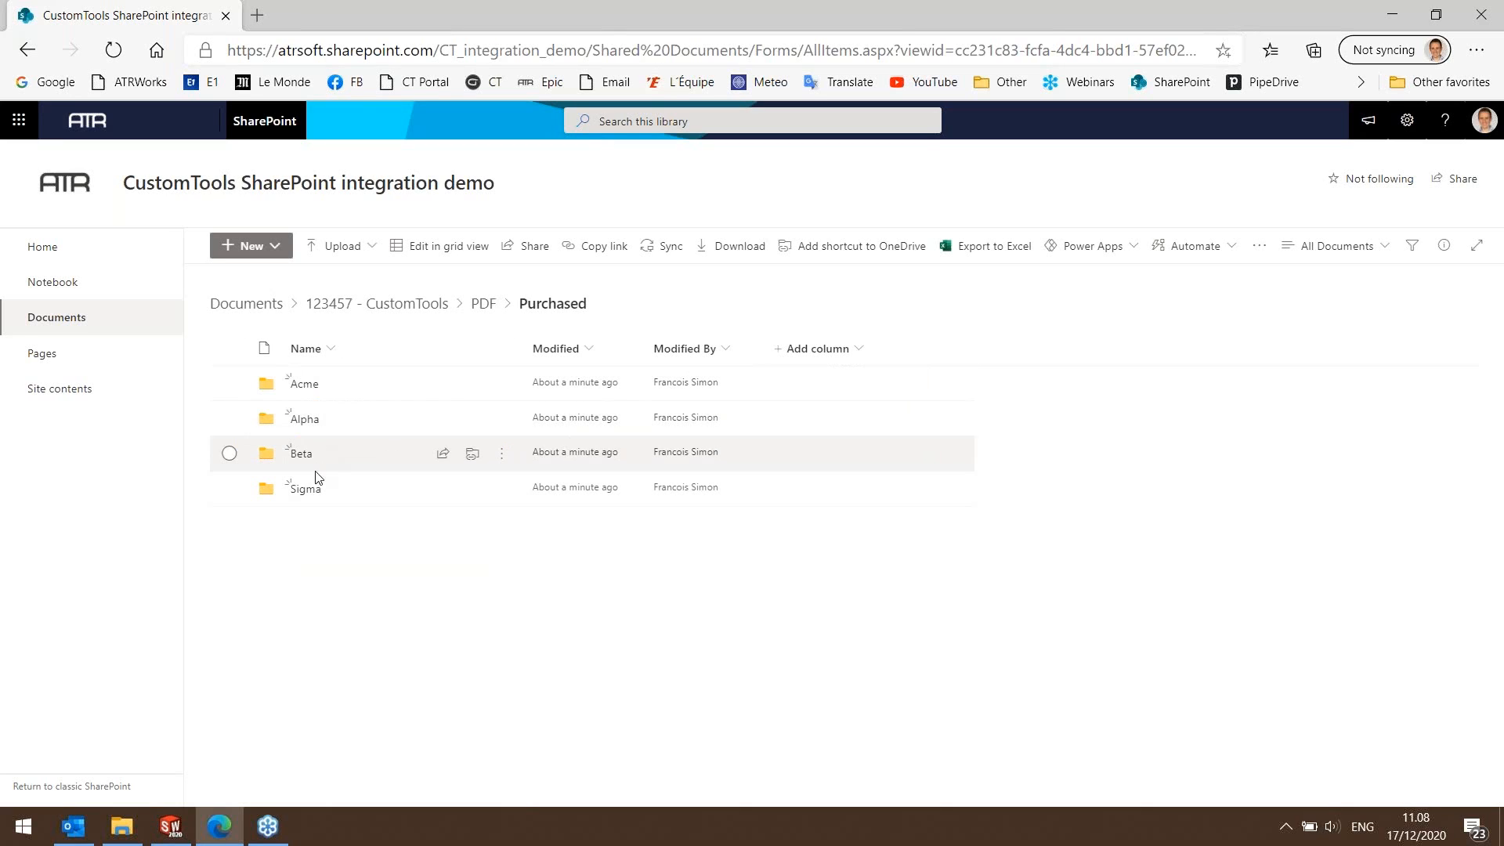
pyautogui.click(305, 387)
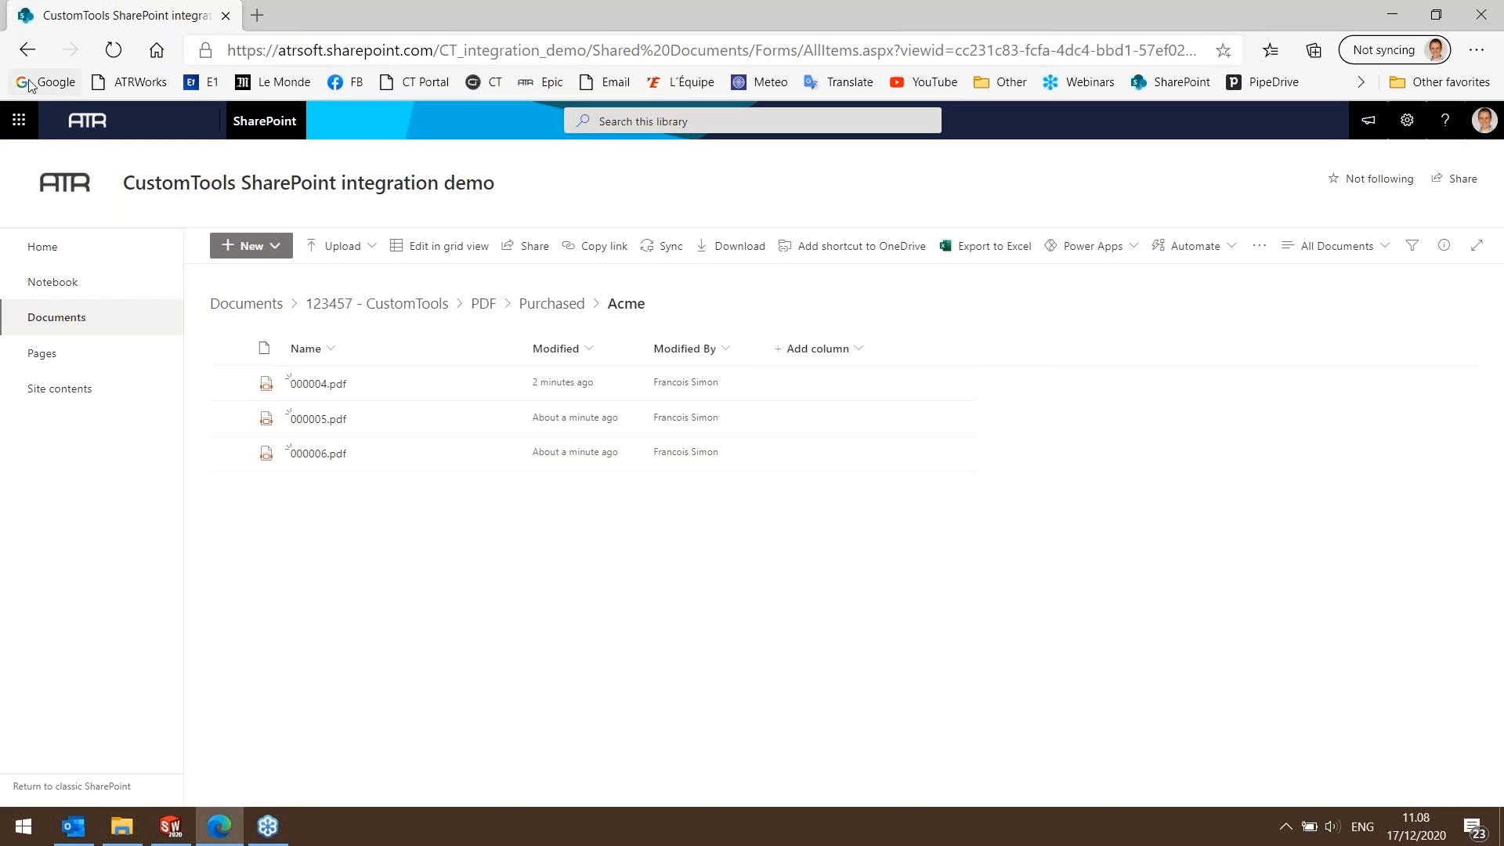
pyautogui.click(28, 51)
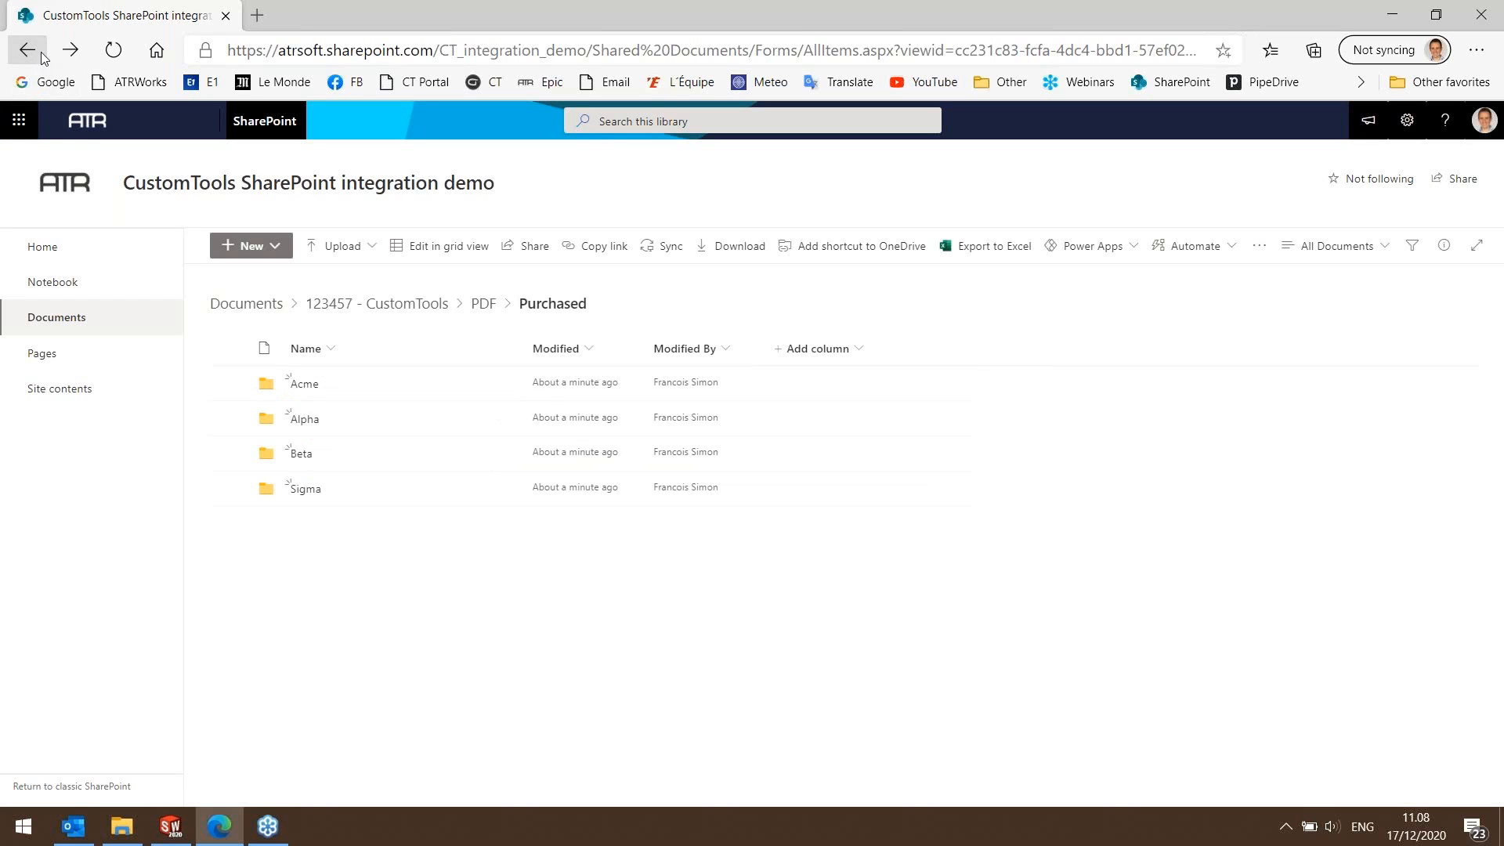
pyautogui.click(28, 51)
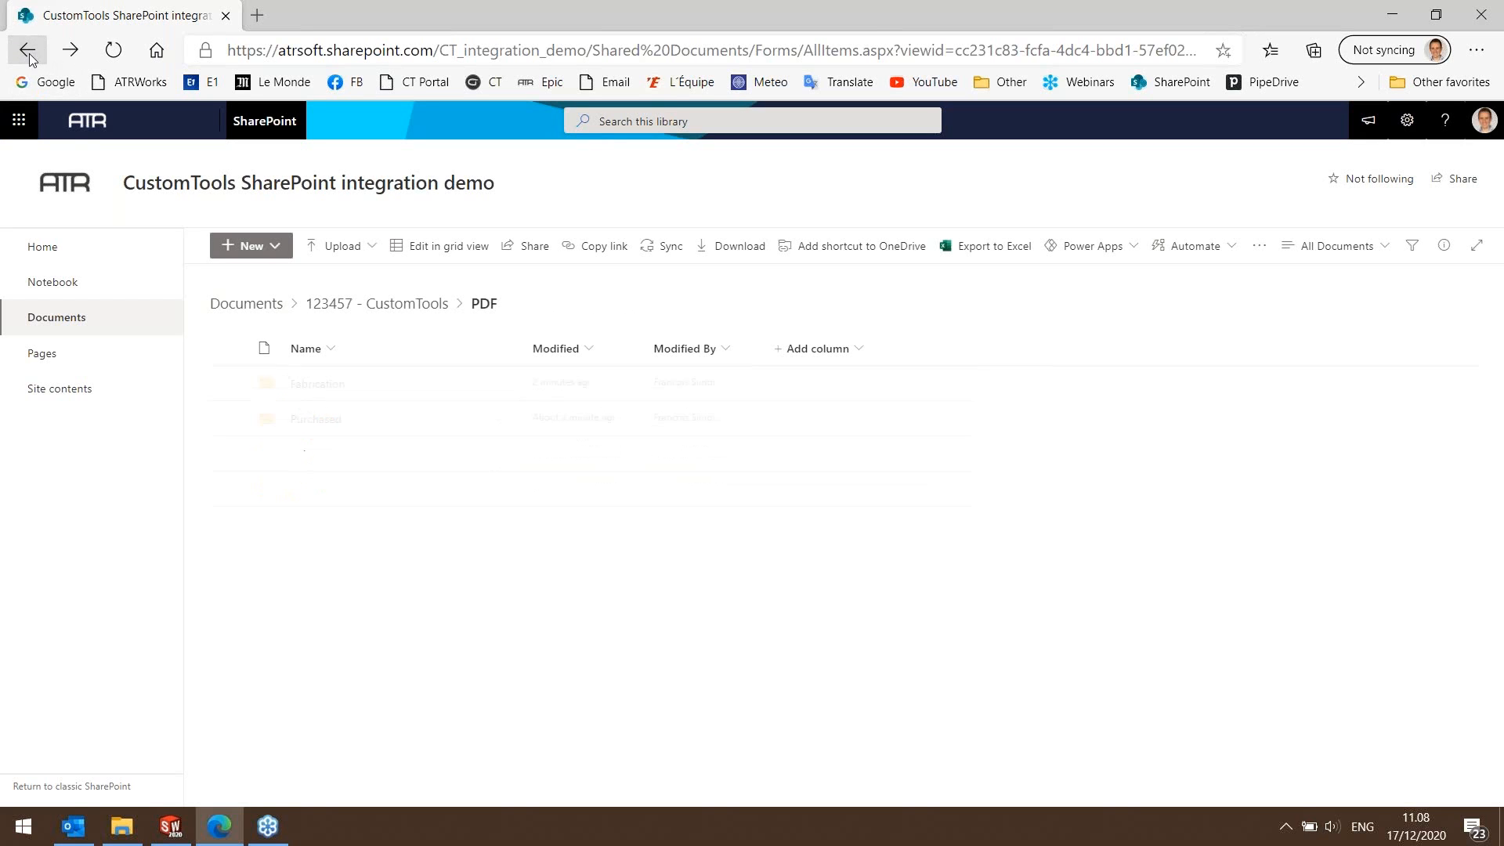
# Go back to the 123457 - CustomTools folder and examine the exported files in its STEP folder.
pyautogui.click(72, 827)
pyautogui.click(73, 836)
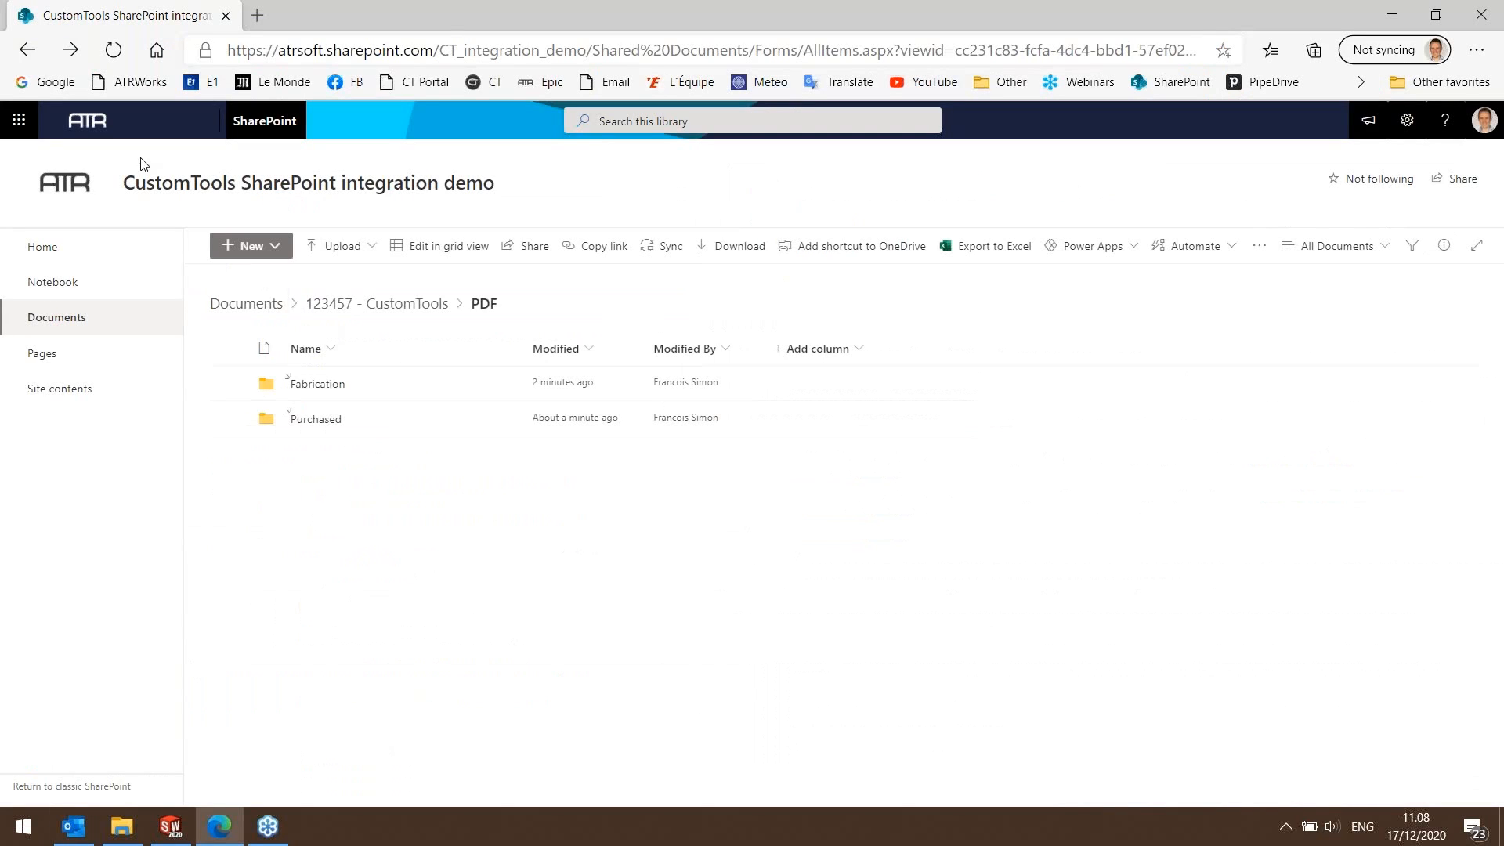
pyautogui.click(29, 51)
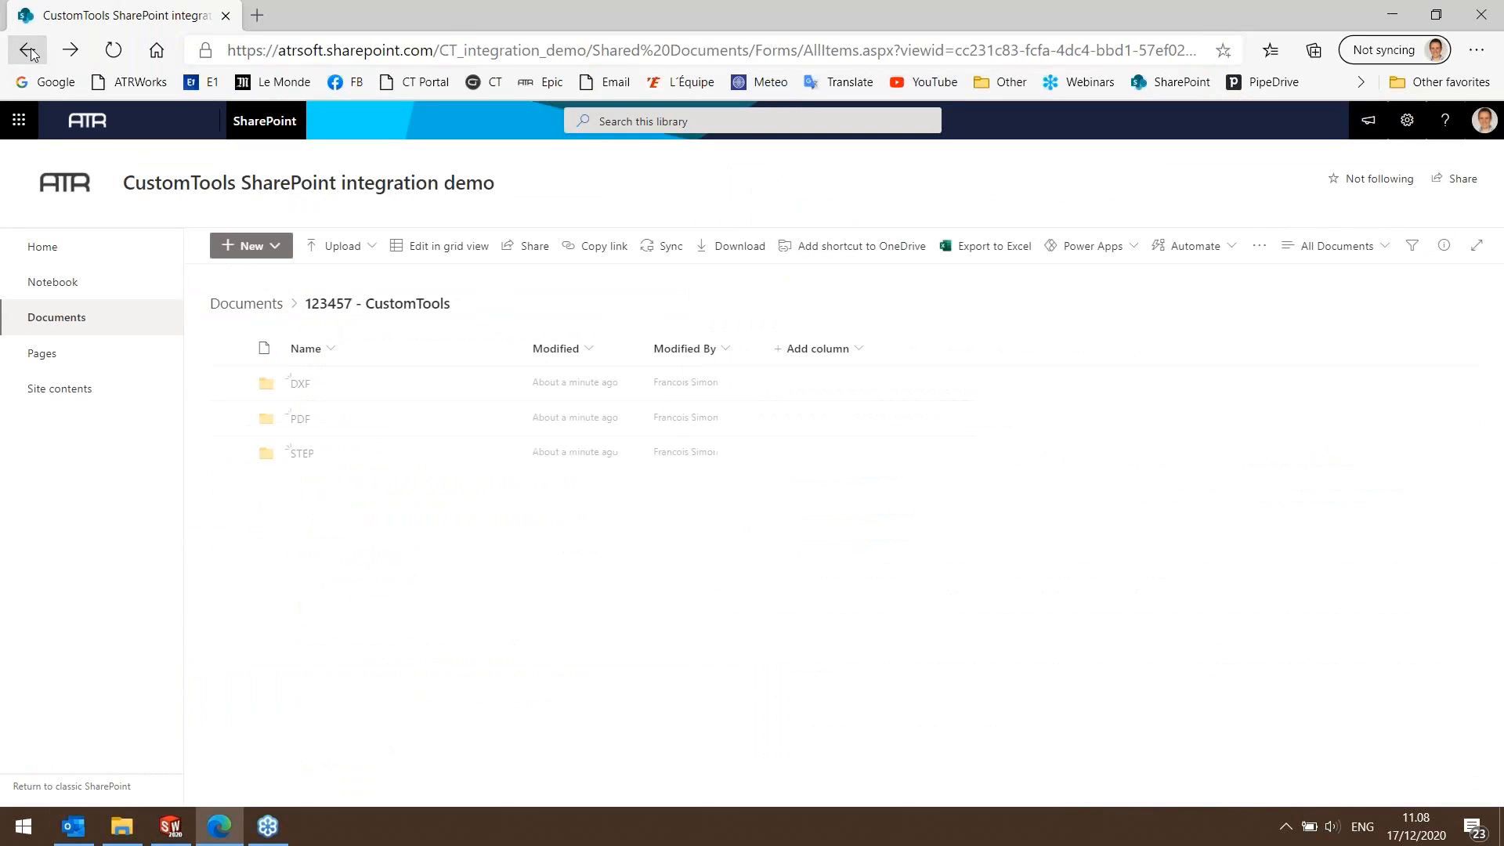
pyautogui.click(309, 458)
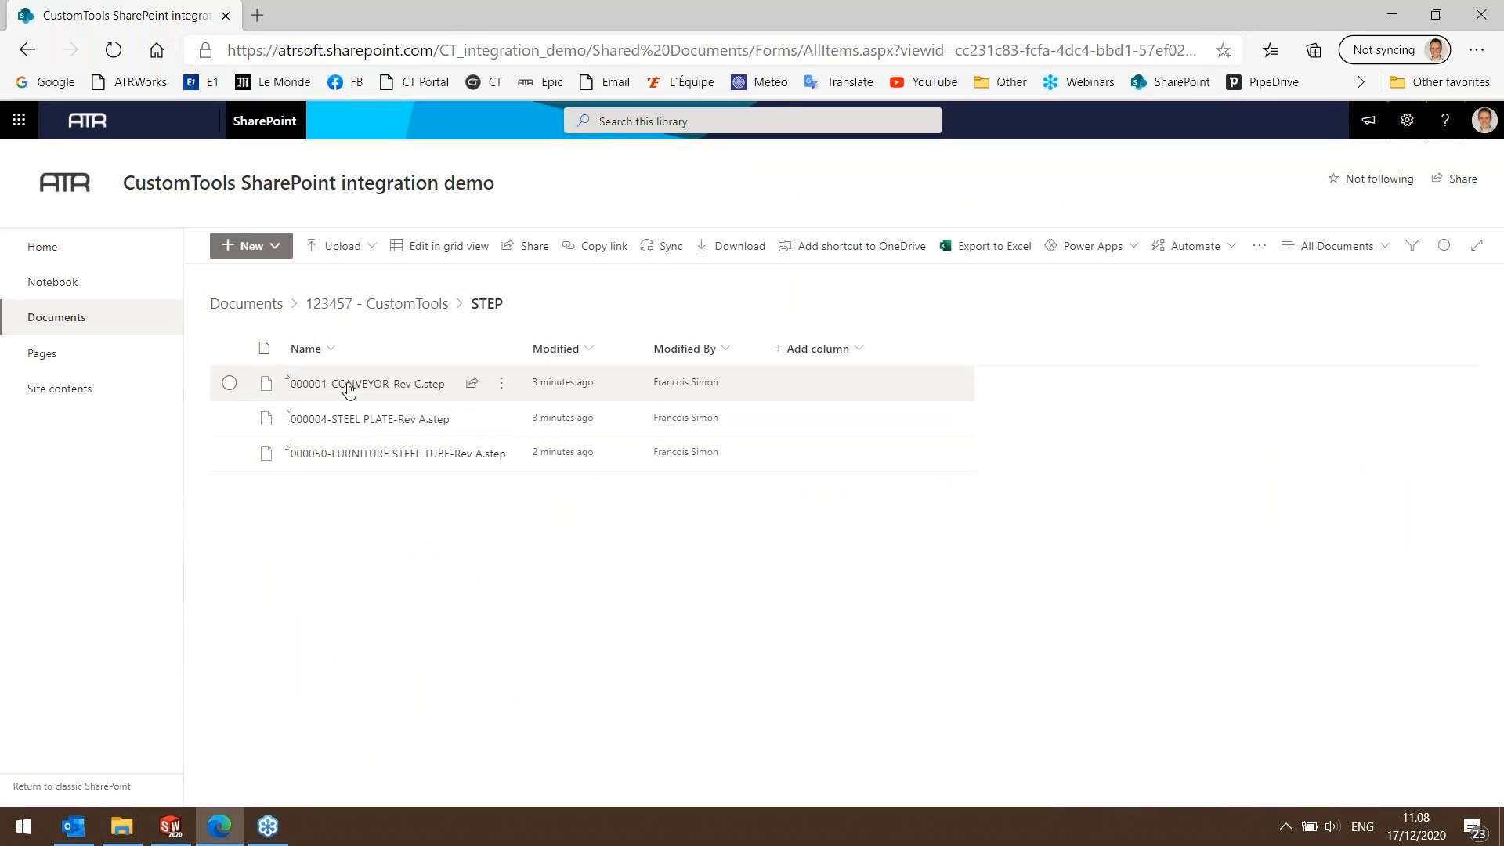
pyautogui.moveTo(349, 389)
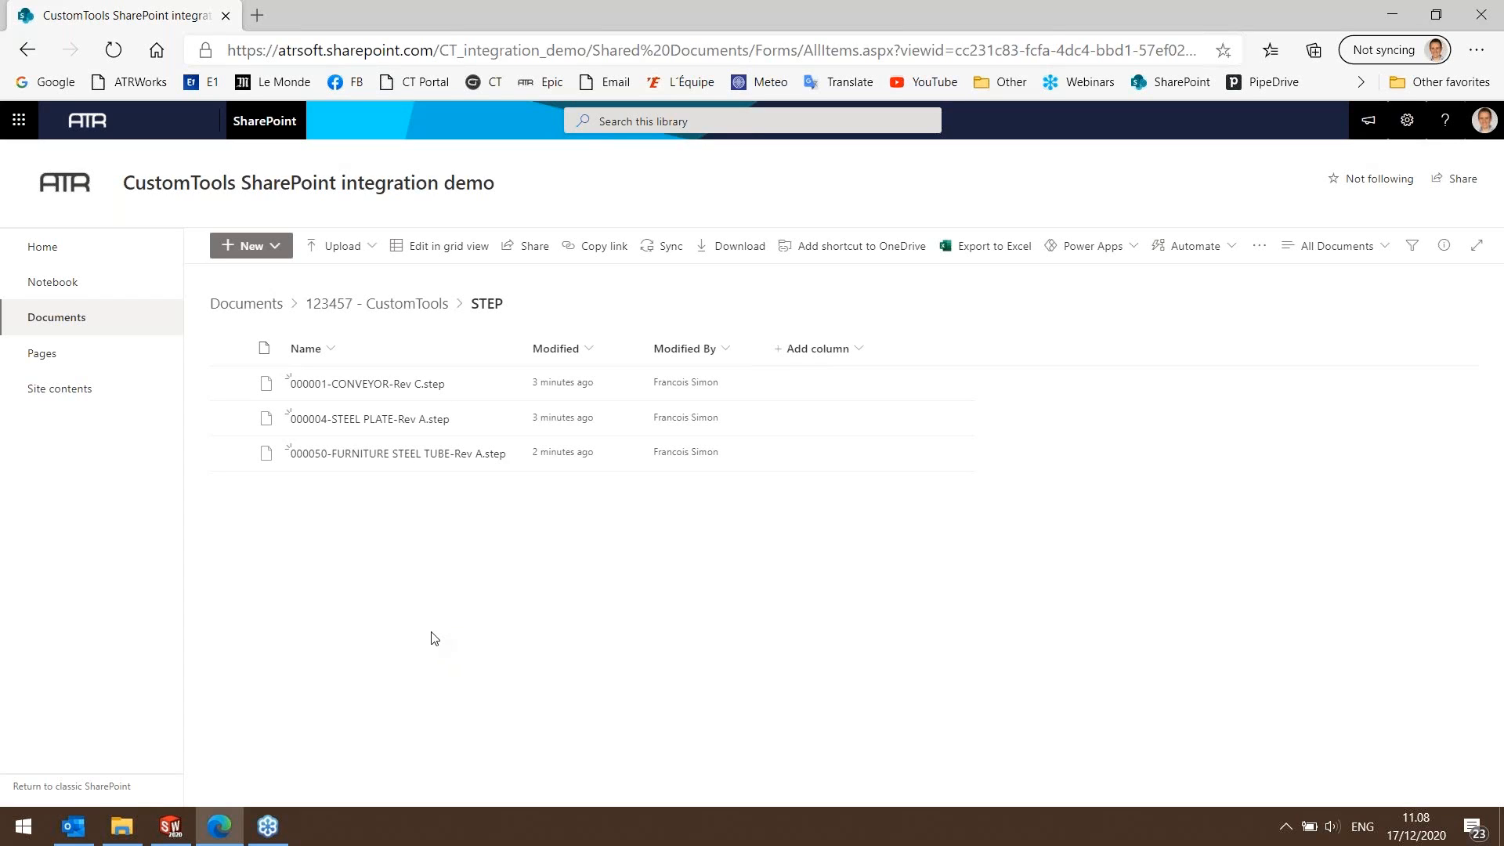
# Switch to File Explorer and browse the synced SharePoint integration demo library to the project's Purchased folder under PDF.
pyautogui.moveTo(121, 826)
pyautogui.click(125, 768)
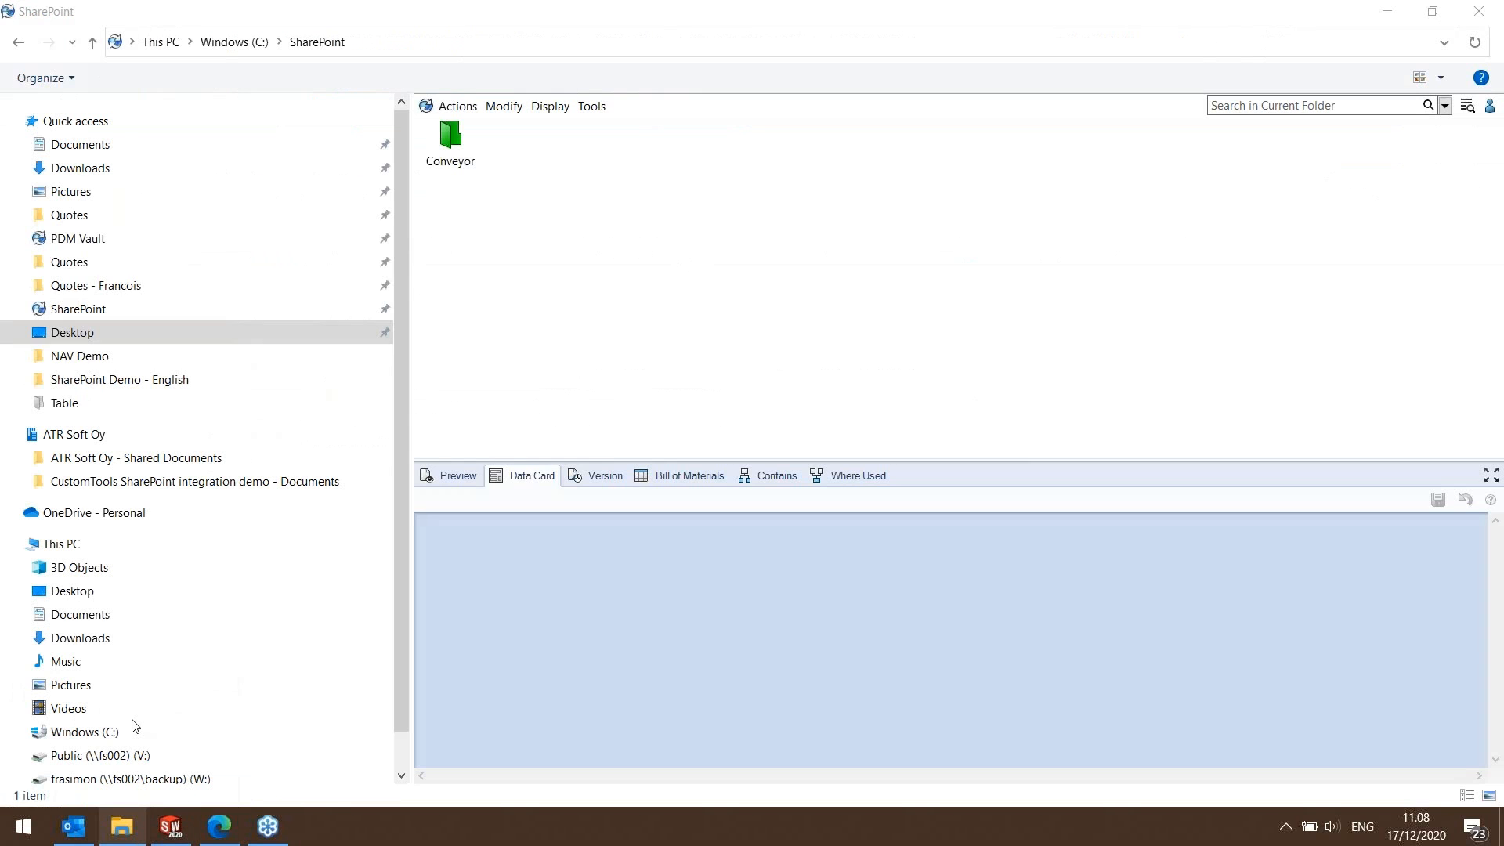
pyautogui.click(130, 485)
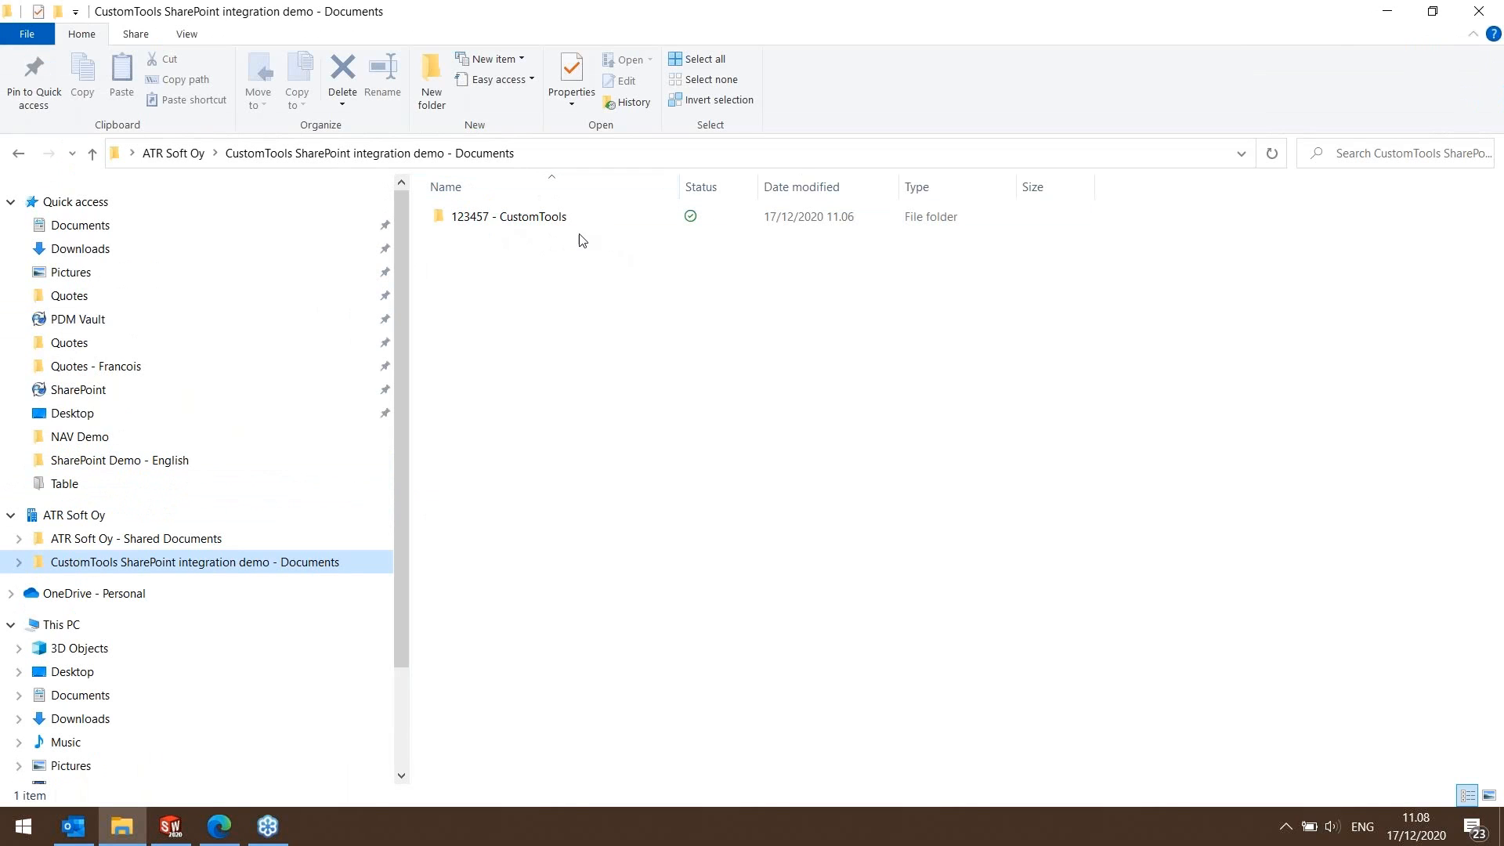
pyautogui.doubleClick(493, 225)
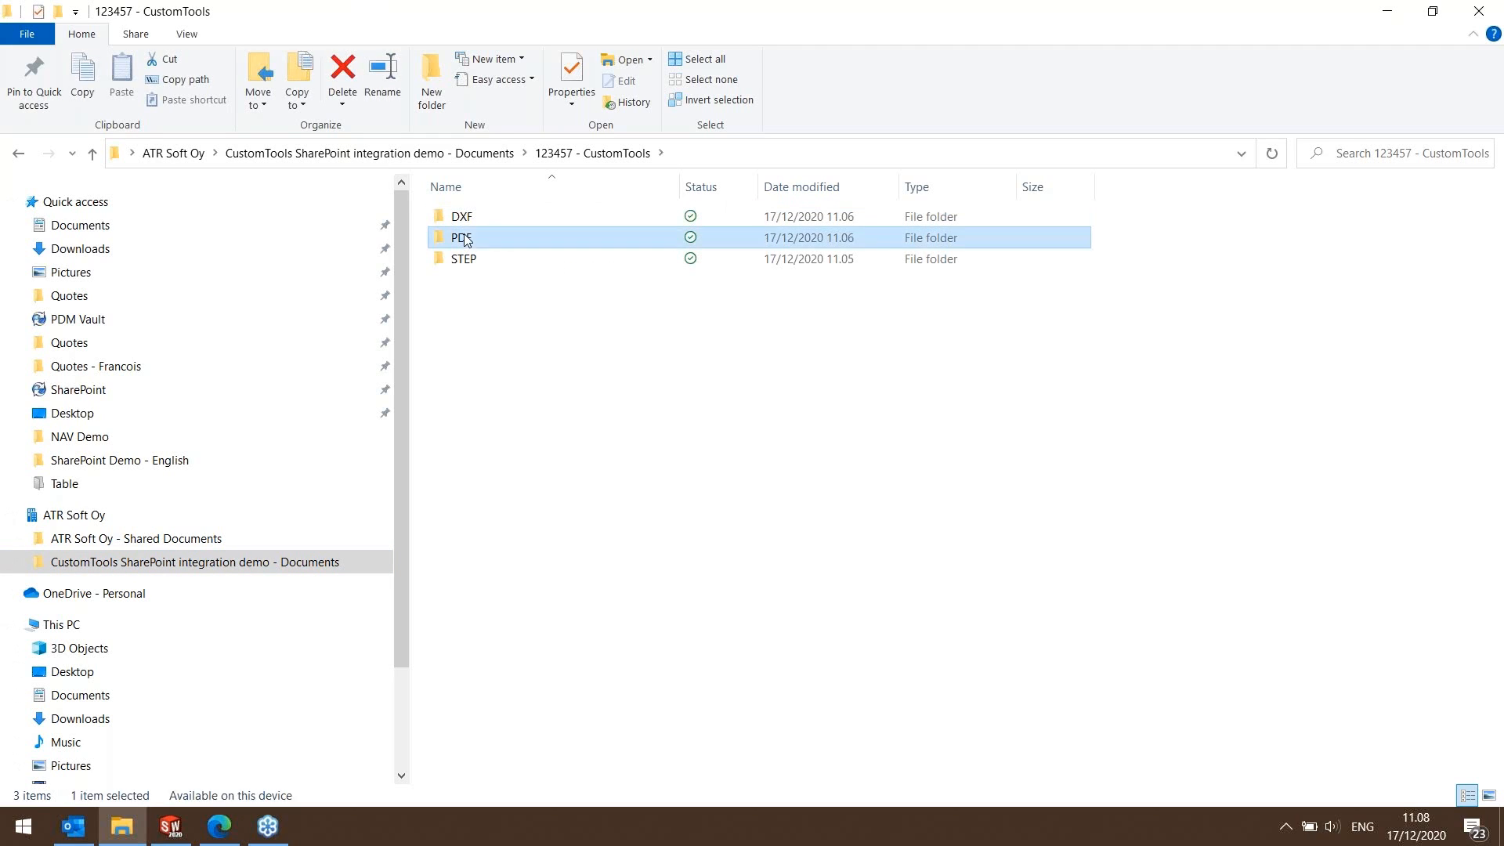
pyautogui.doubleClick(465, 238)
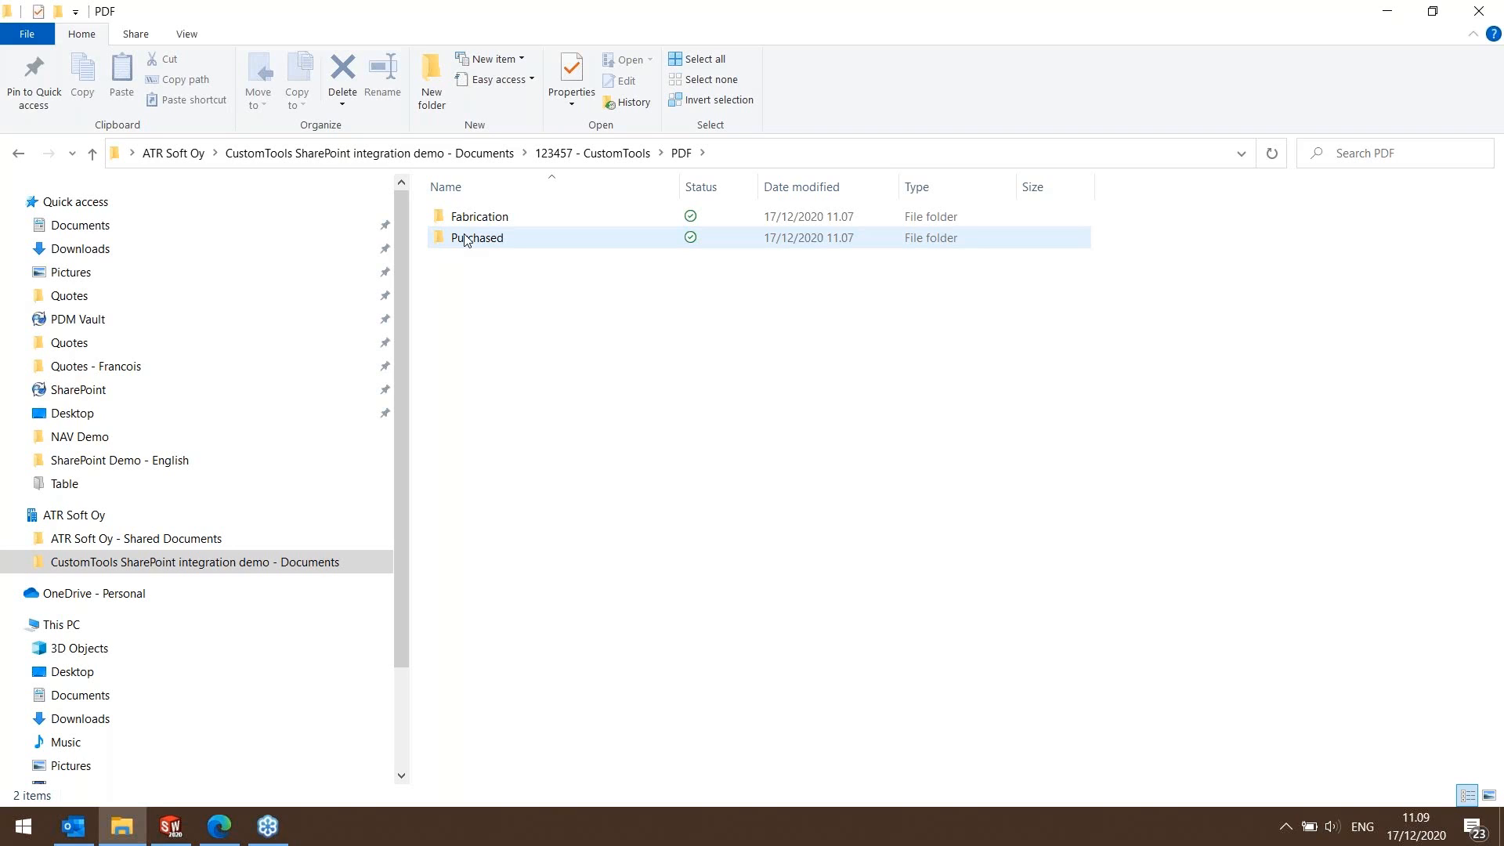
pyautogui.doubleClick(472, 239)
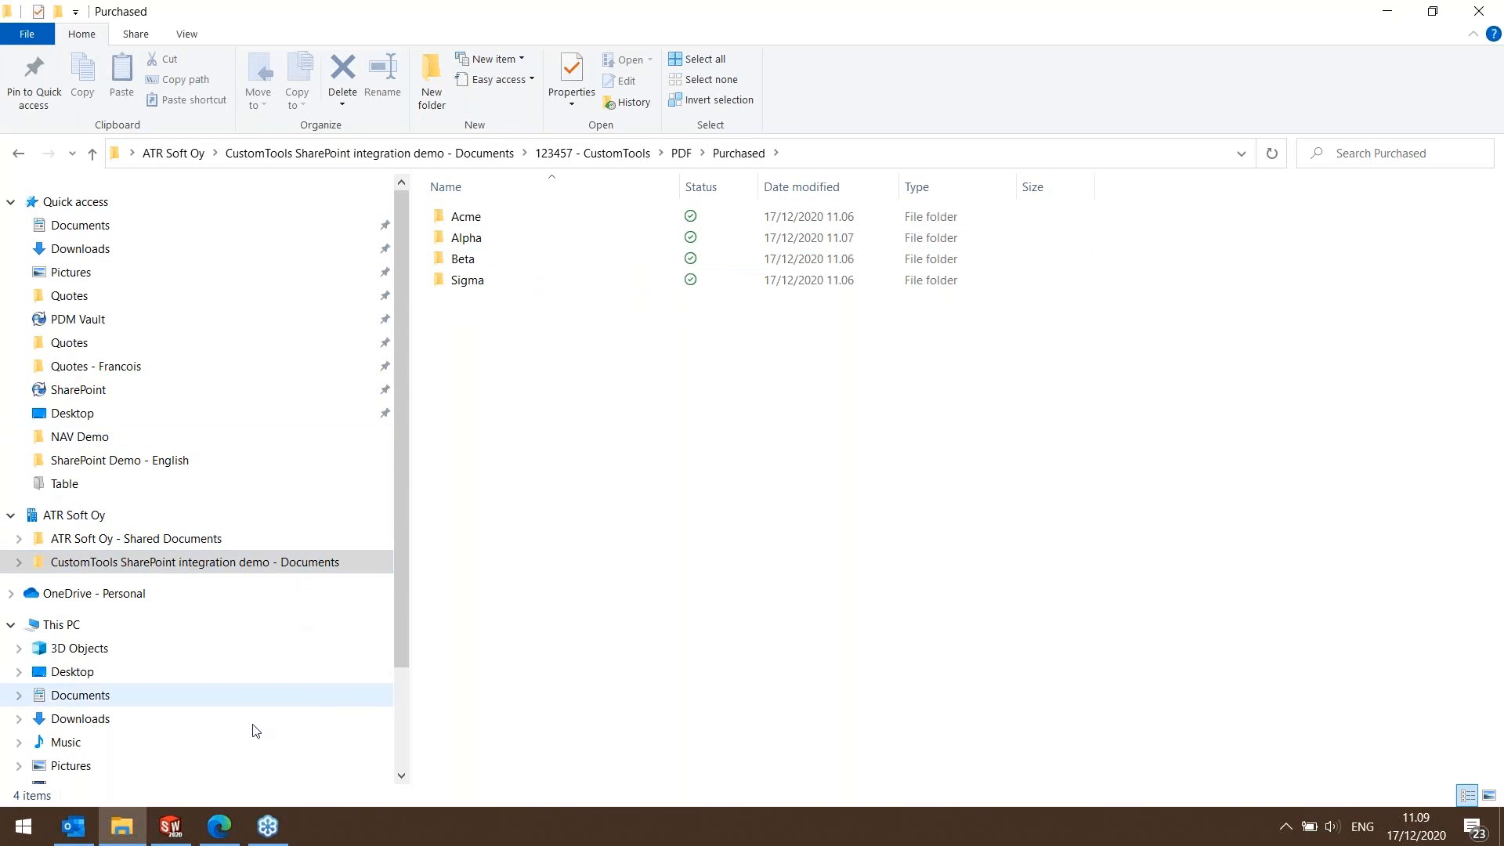
# Switch back to the SharePoint library in Edge and open the Fabrication folder under PDF.
pyautogui.click(83, 836)
pyautogui.click(83, 835)
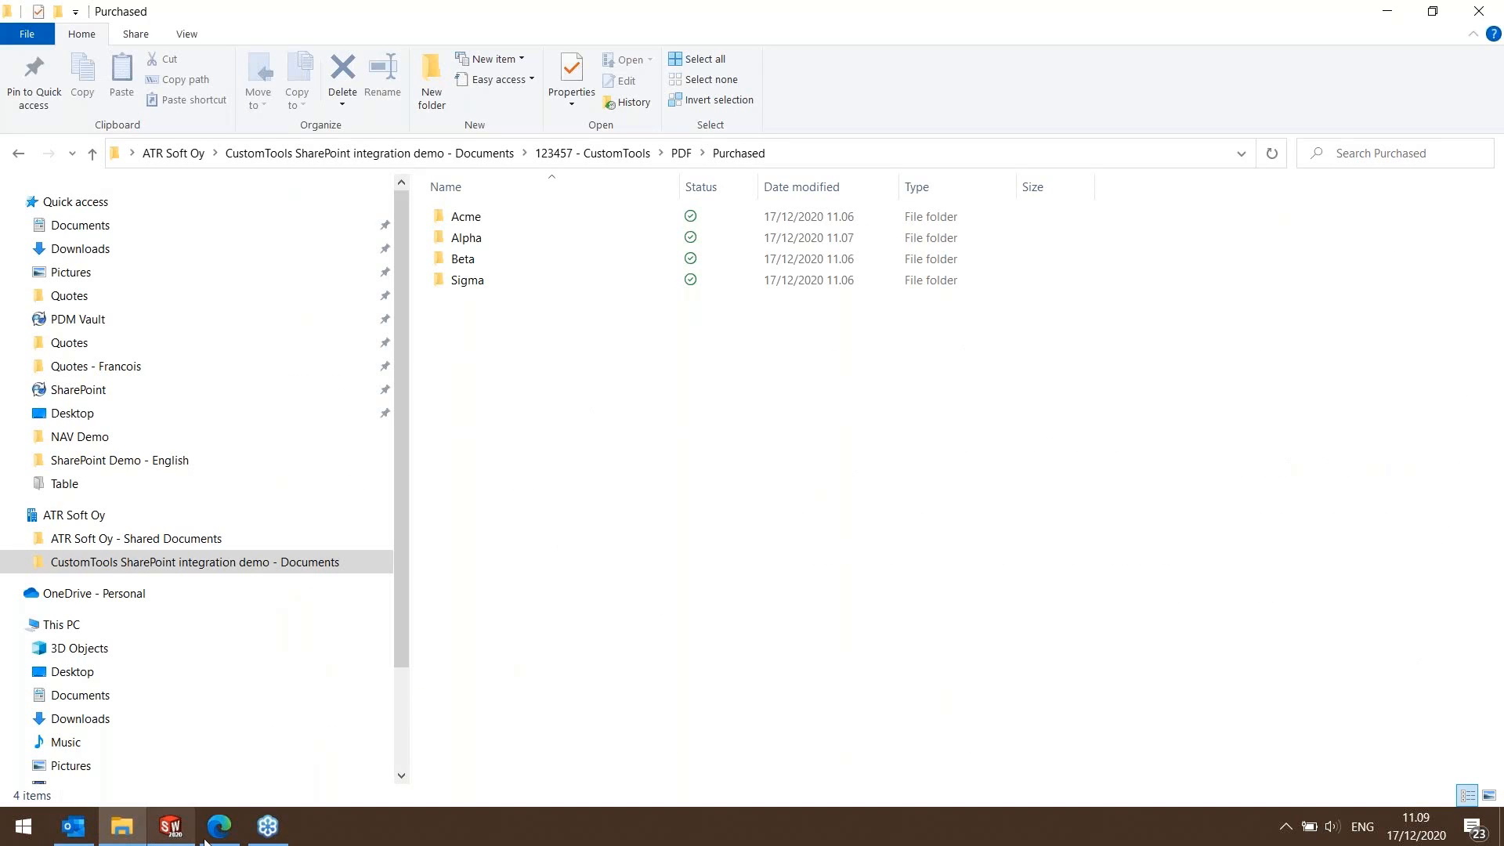
pyautogui.click(216, 833)
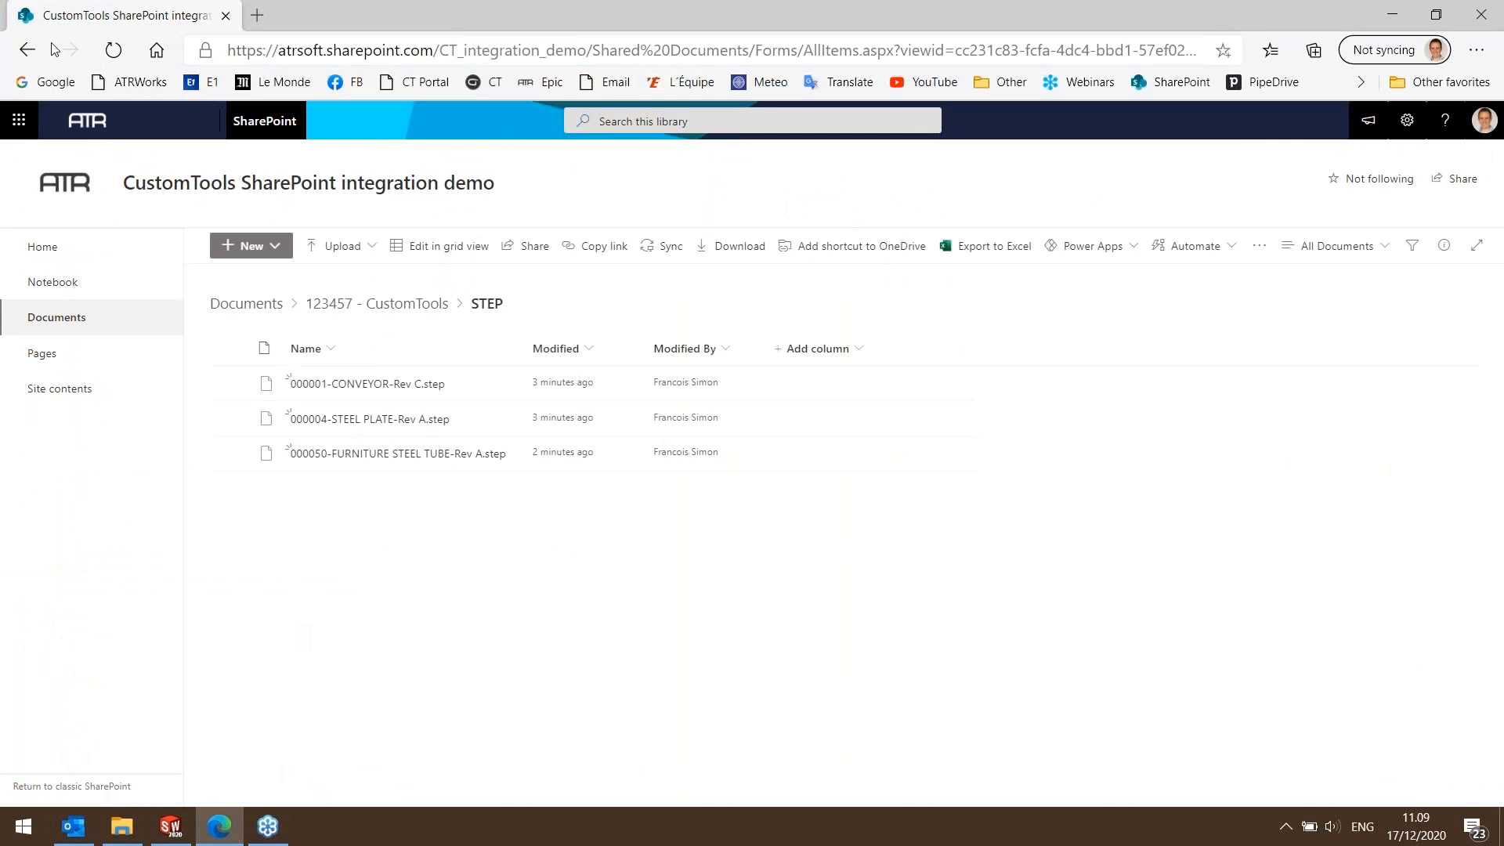
pyautogui.click(27, 51)
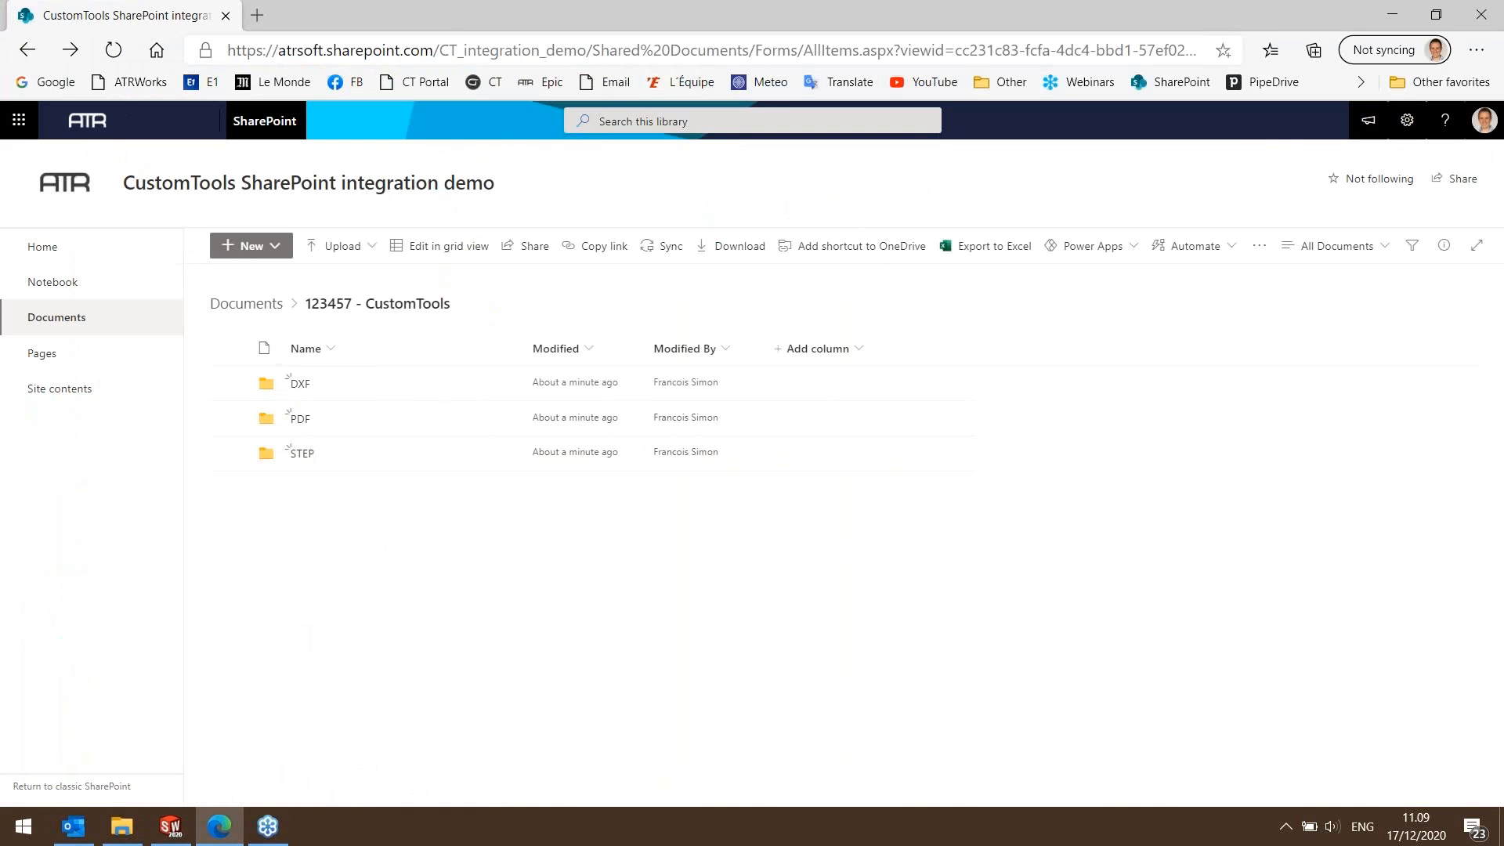
pyautogui.click(302, 421)
pyautogui.click(321, 384)
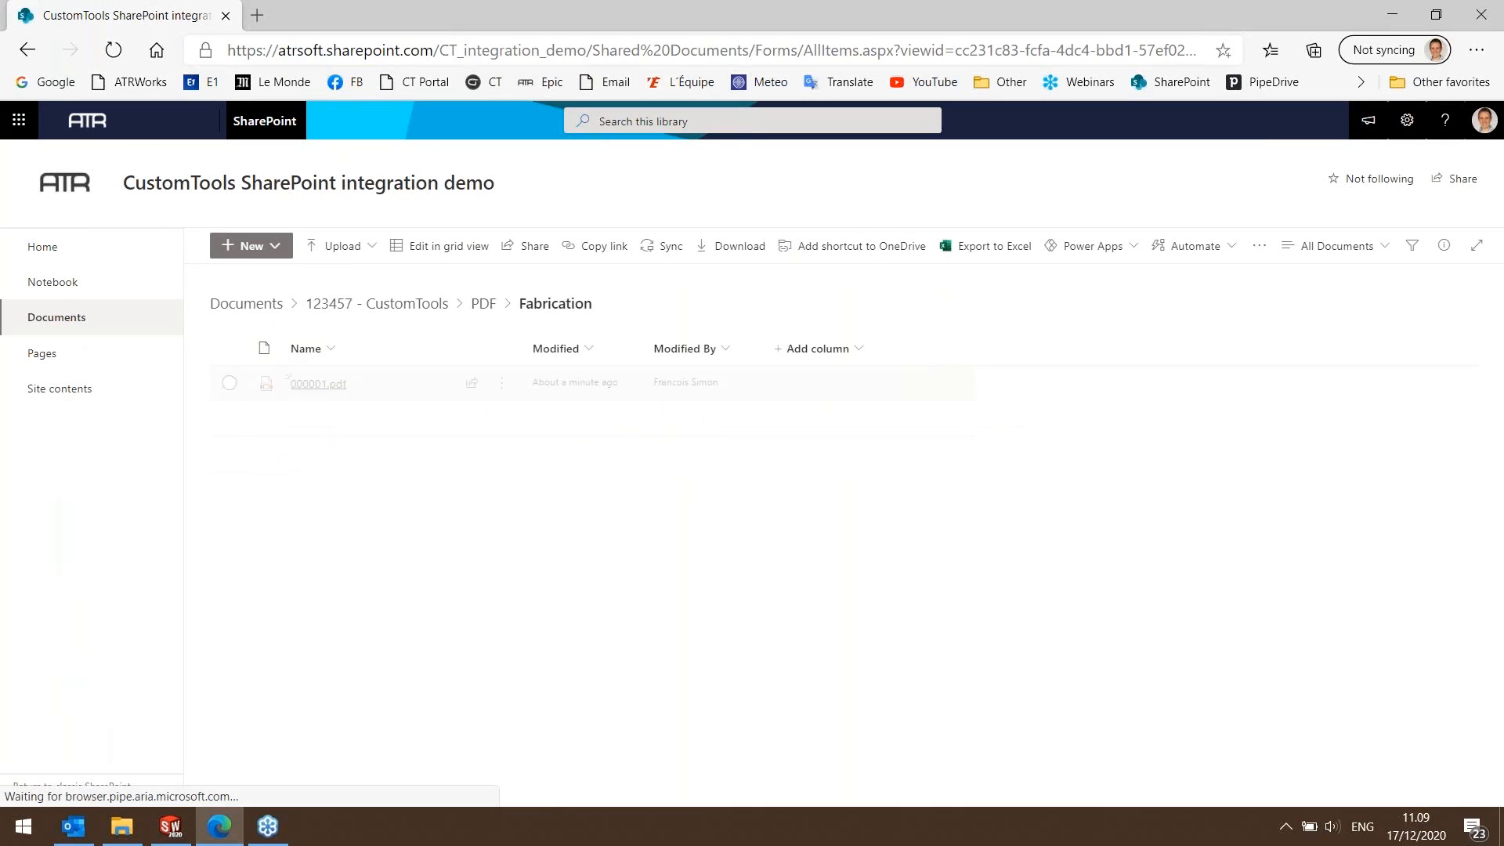
# Share 000001.pdf by sending its link to a colleague, leaving access limited to people with existing access.
pyautogui.click(499, 385)
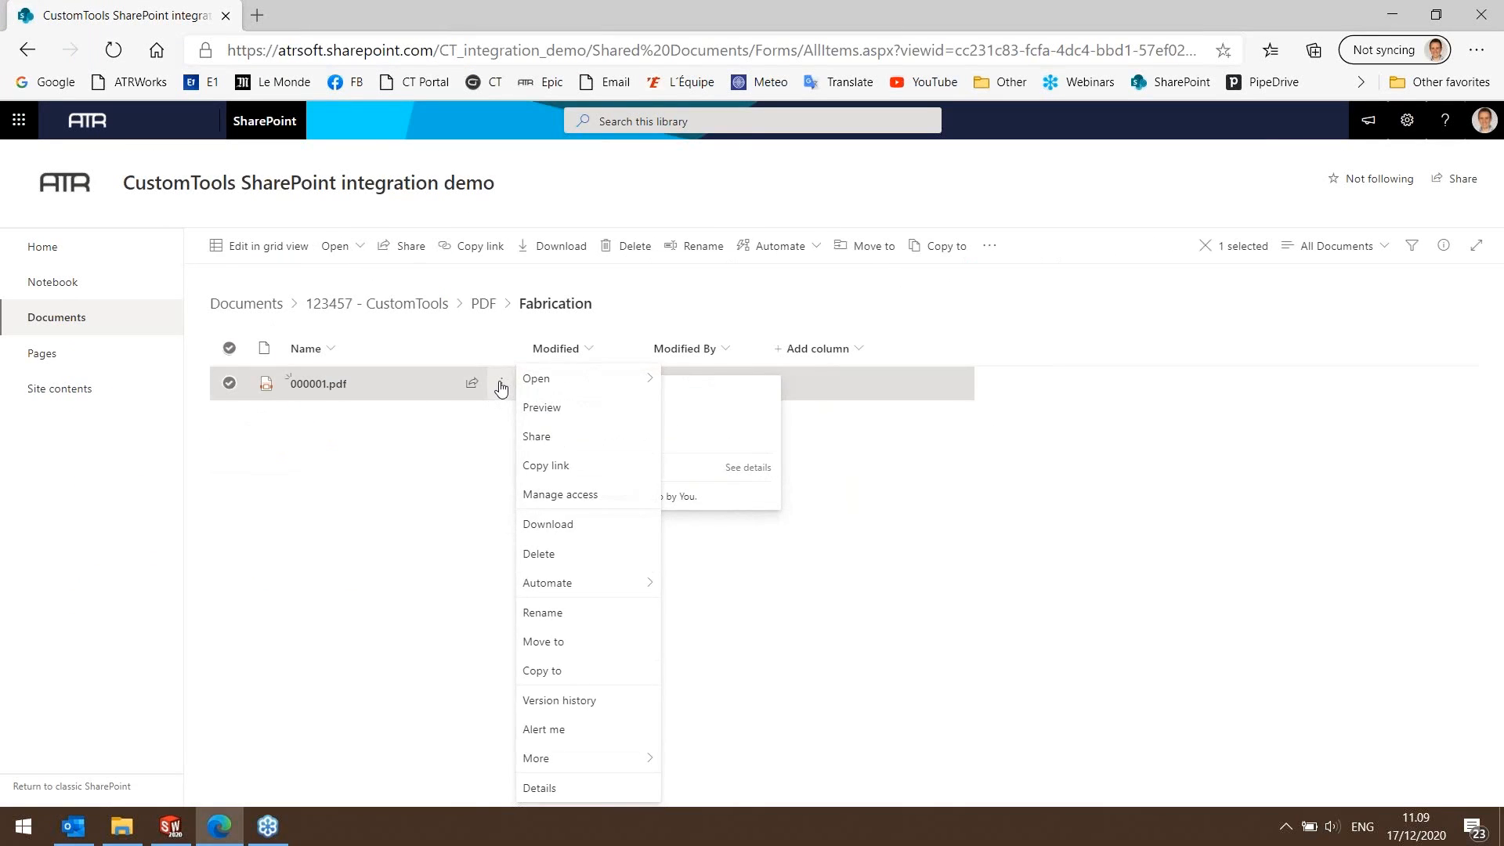
pyautogui.click(534, 431)
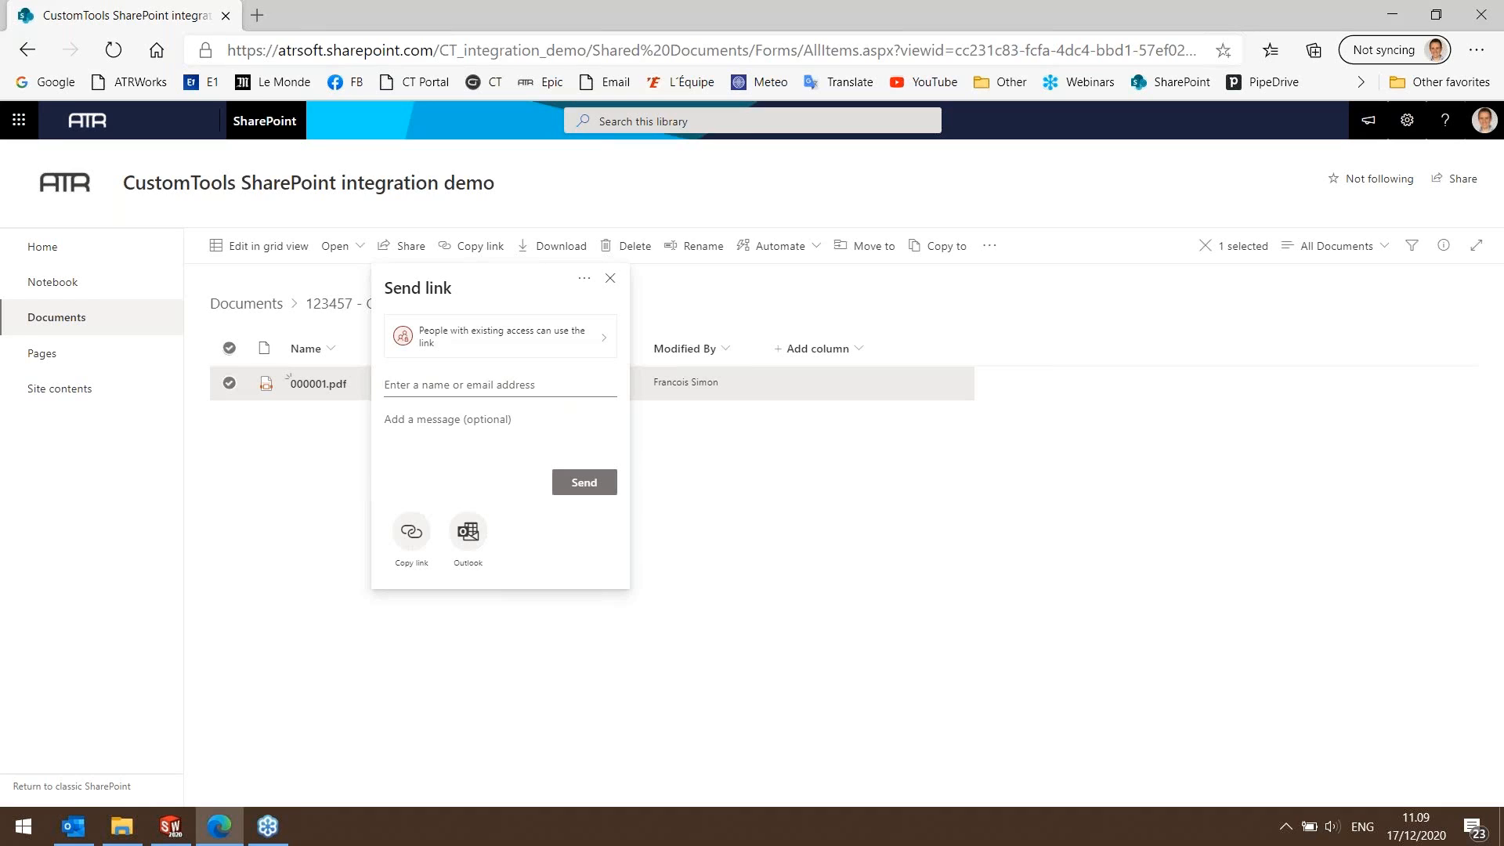
pyautogui.write('fr')
pyautogui.click(471, 427)
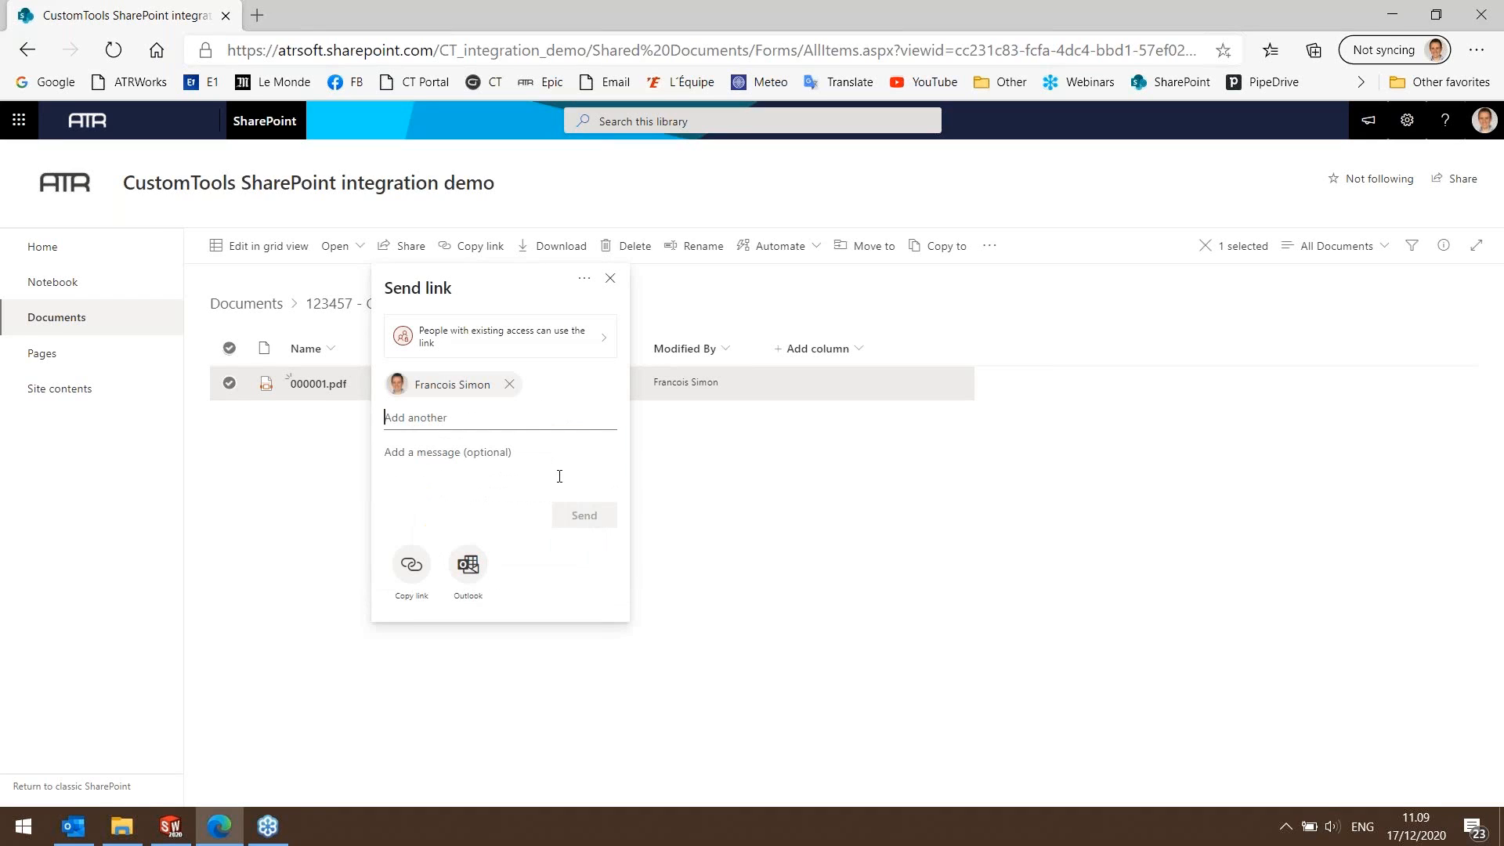
pyautogui.click(584, 515)
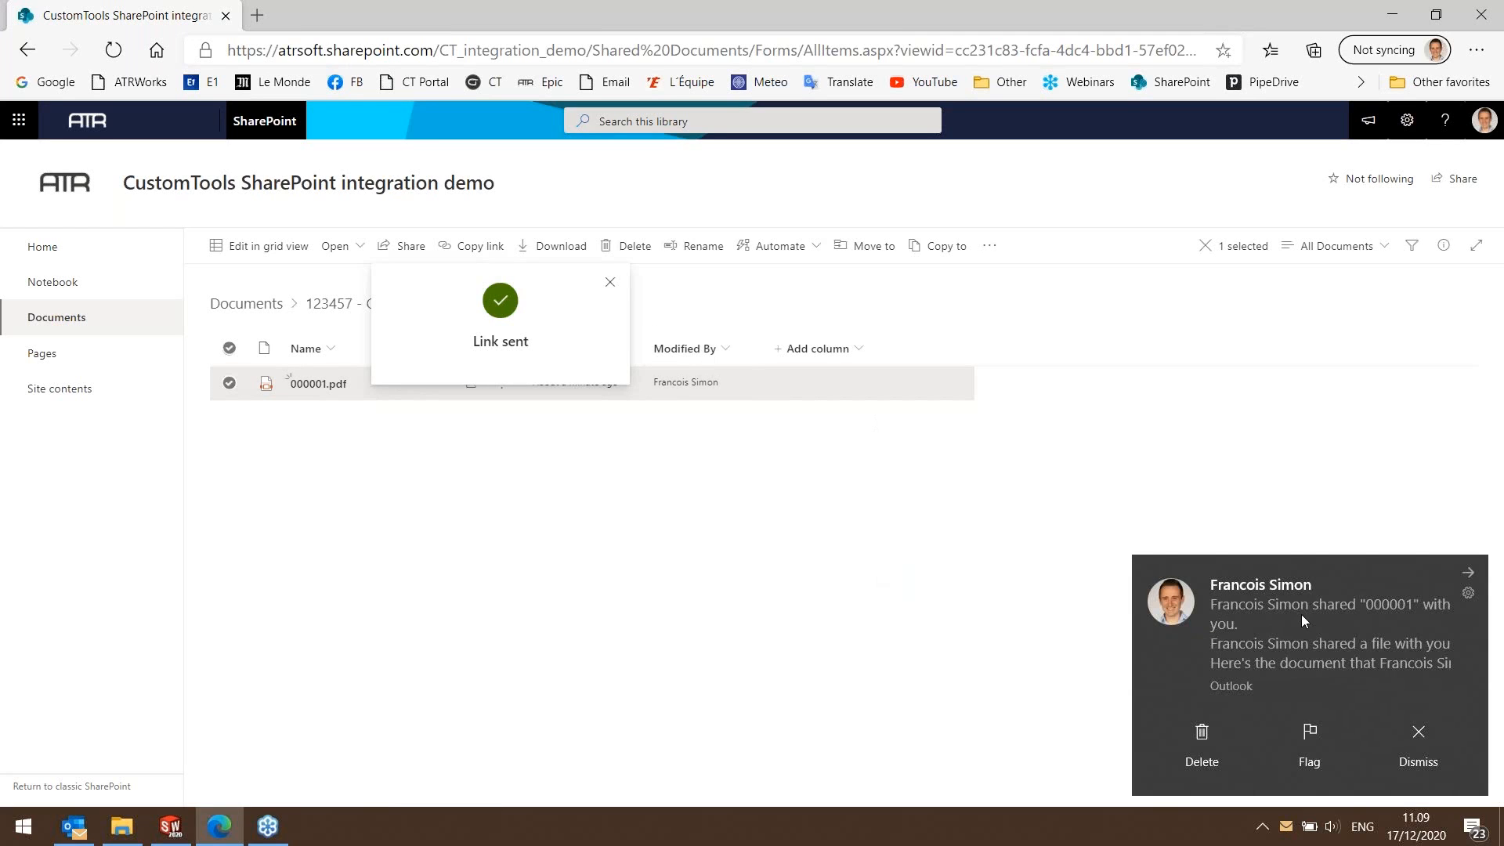
# Open the sharing e-mail in Outlook from its notification and open the shared 000001 document.
pyautogui.click(1300, 614)
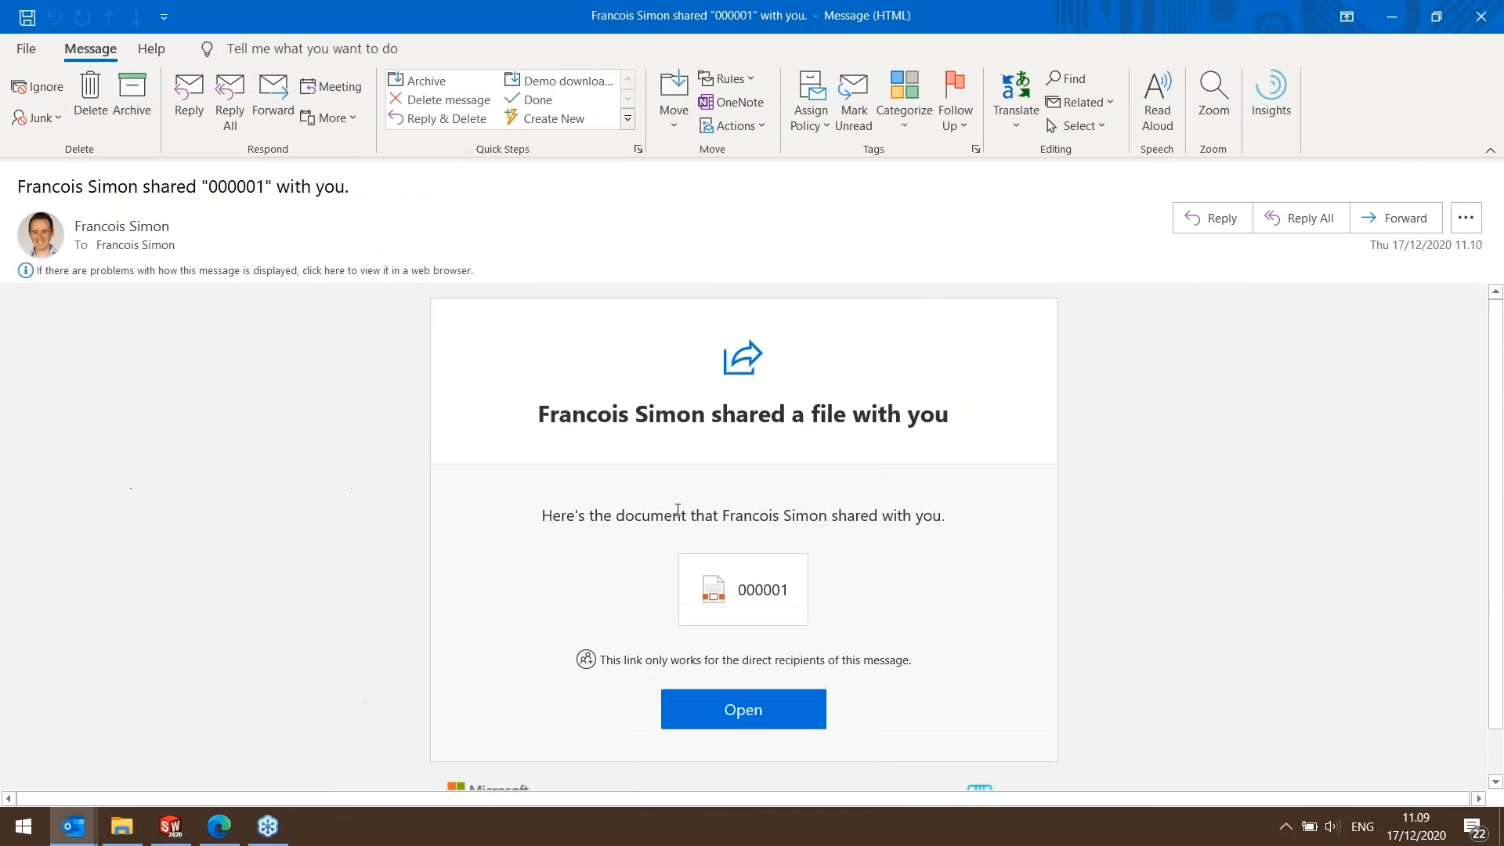
pyautogui.scroll(-1, 679, 481)
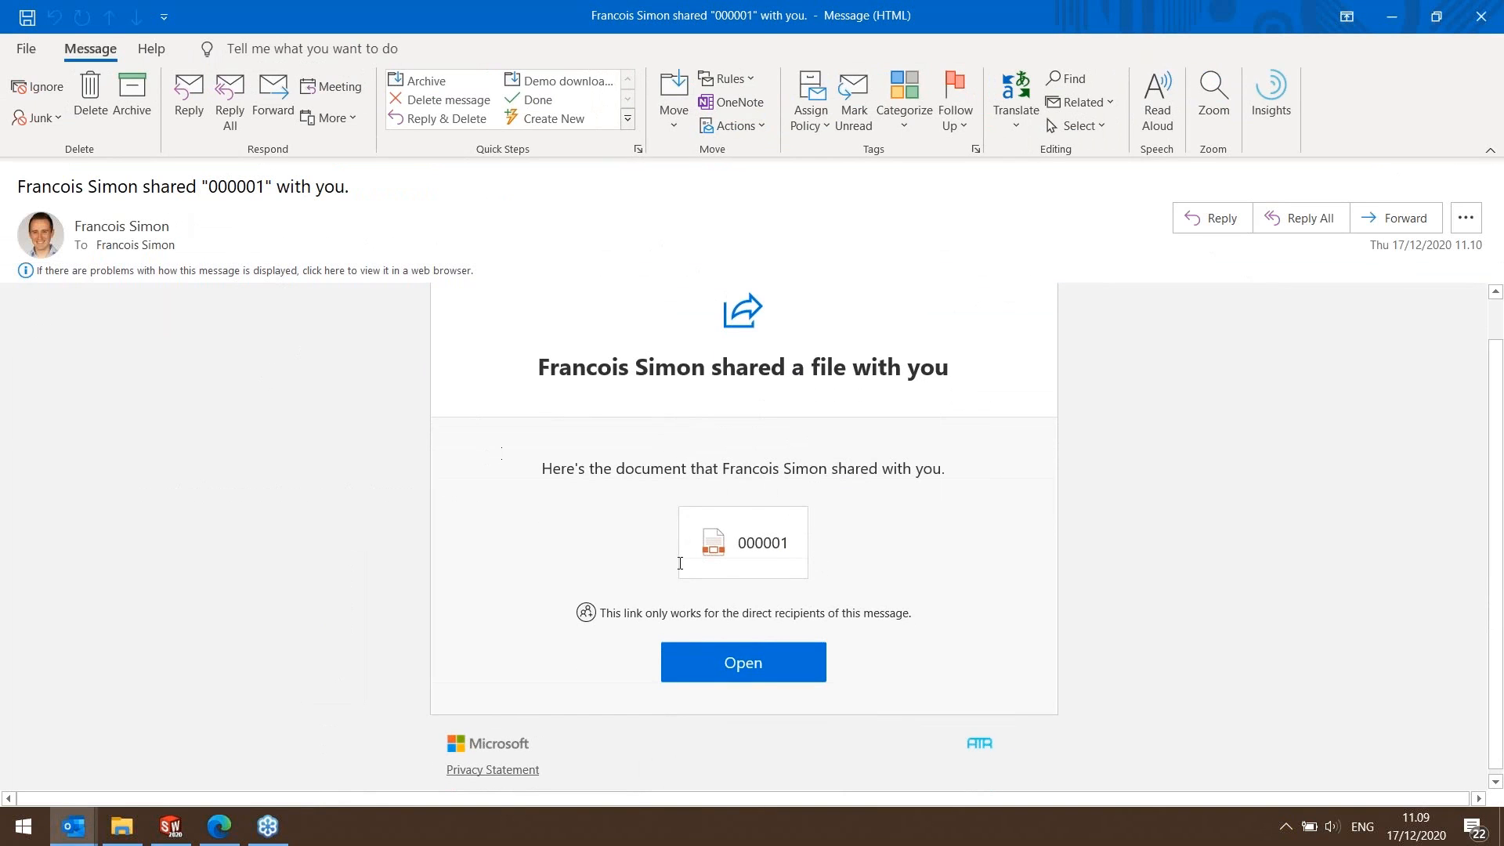
pyautogui.click(732, 540)
pyautogui.click(728, 665)
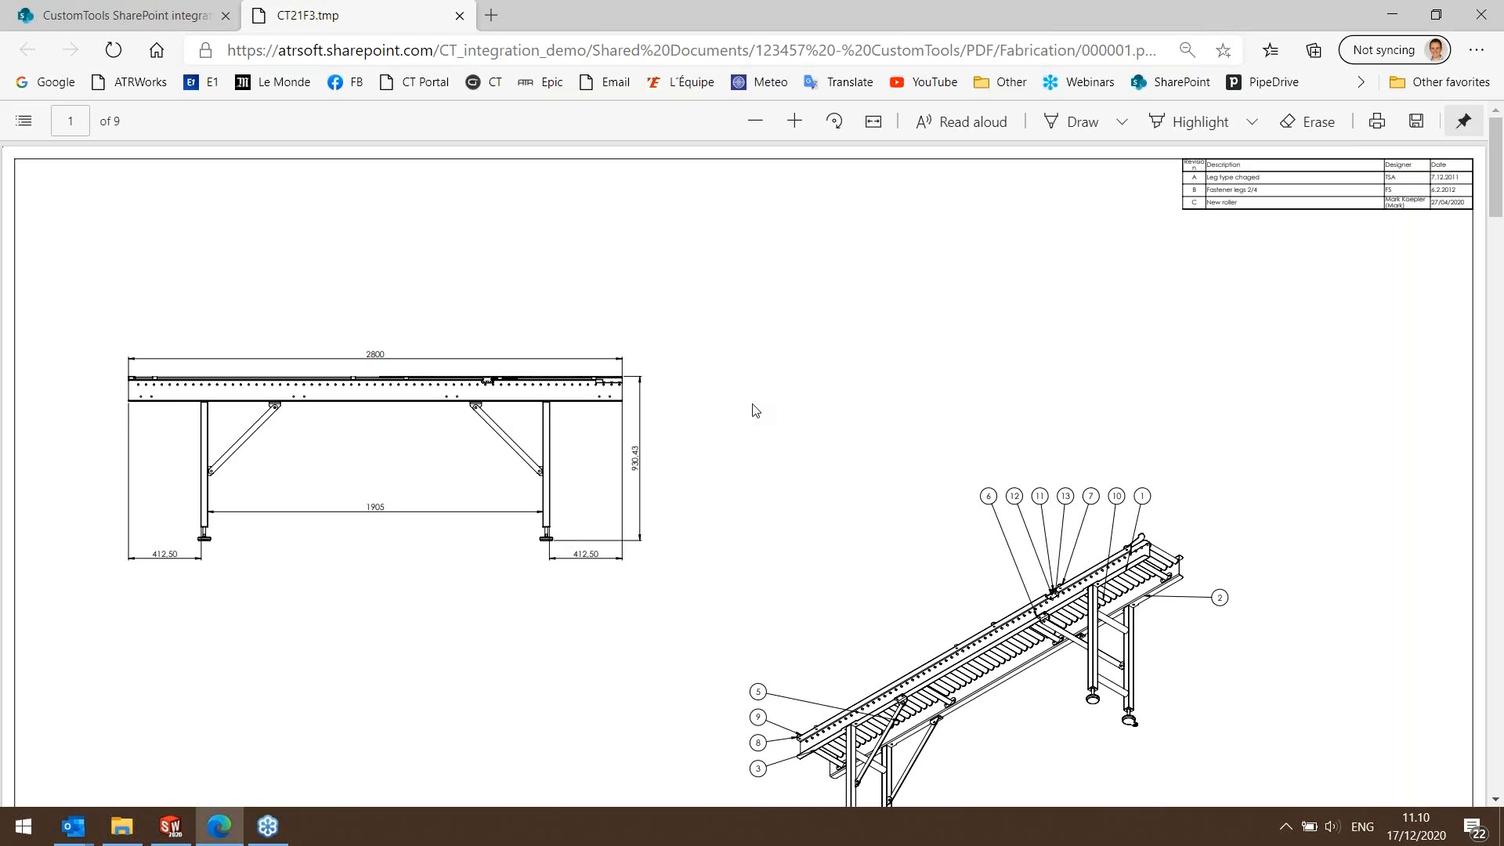
# Look through the drawing pages of the shared PDF and close the browser.
pyautogui.scroll(-20, 754, 410)
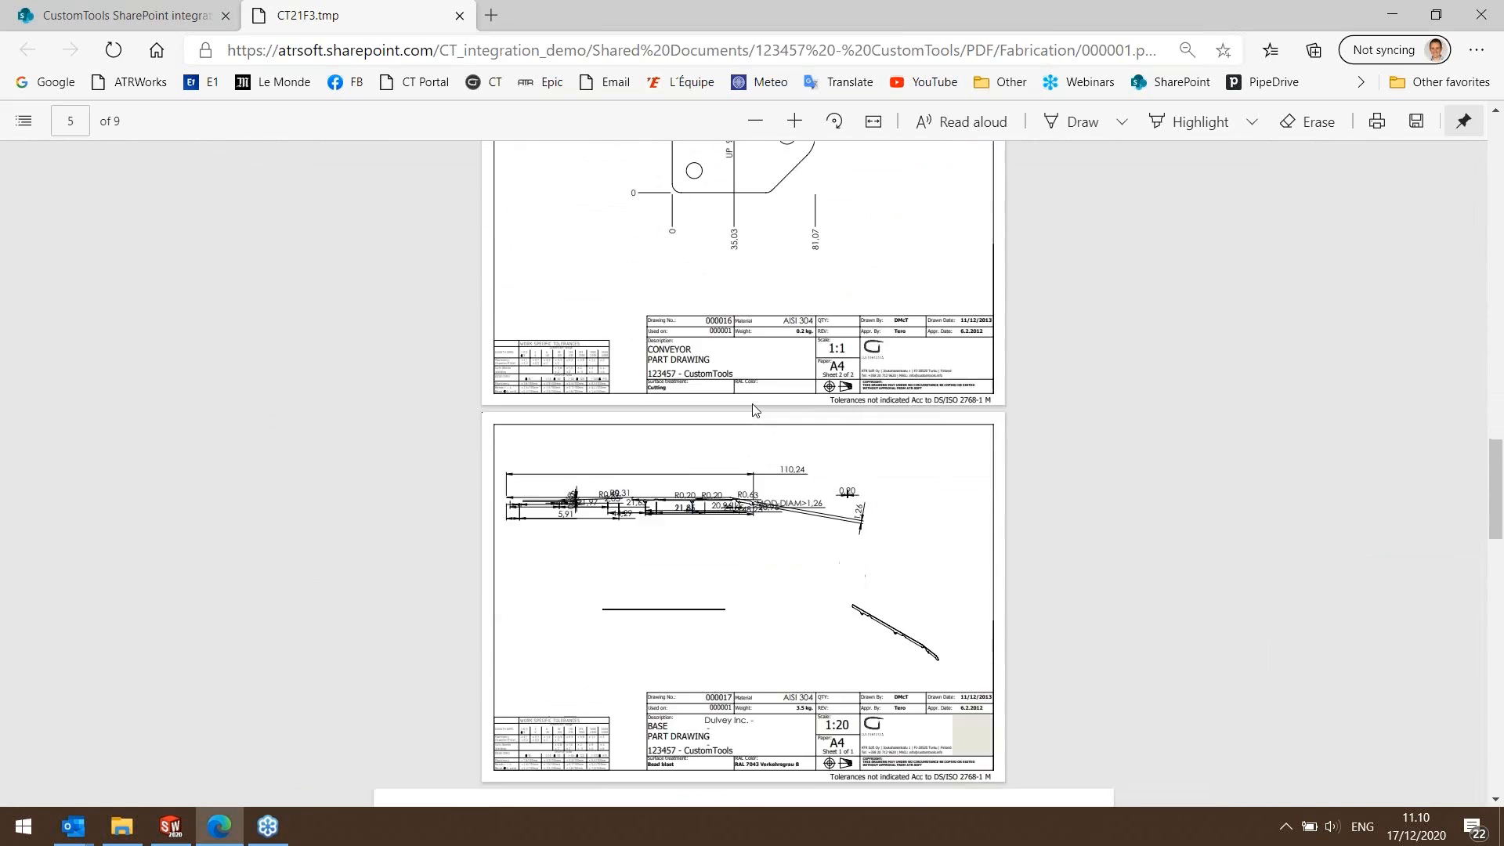
pyautogui.scroll(-10, 754, 410)
pyautogui.scroll(-8, 752, 405)
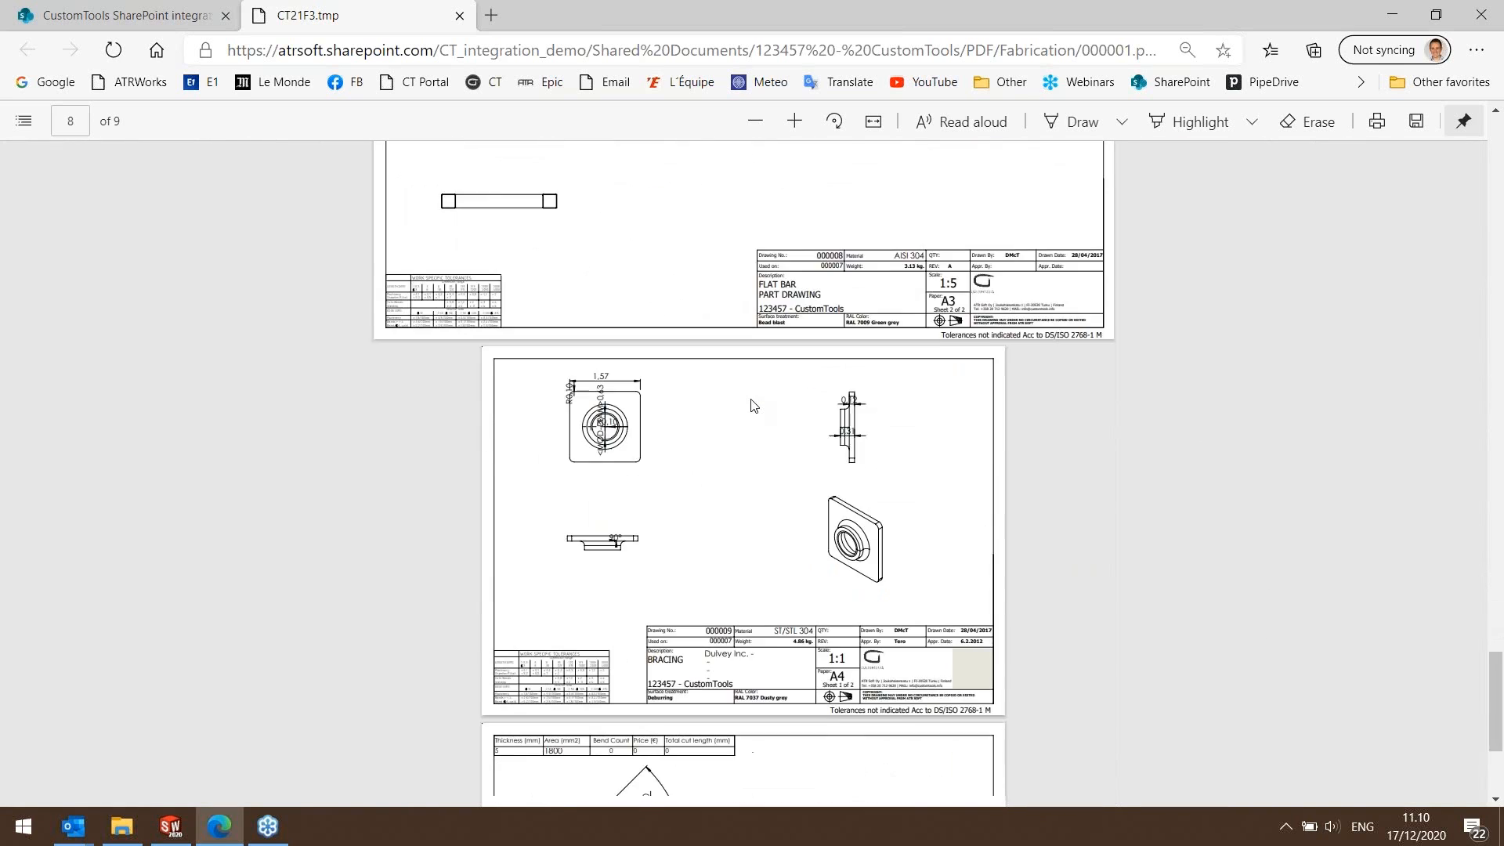
pyautogui.scroll(10, 753, 404)
pyautogui.click(1472, 16)
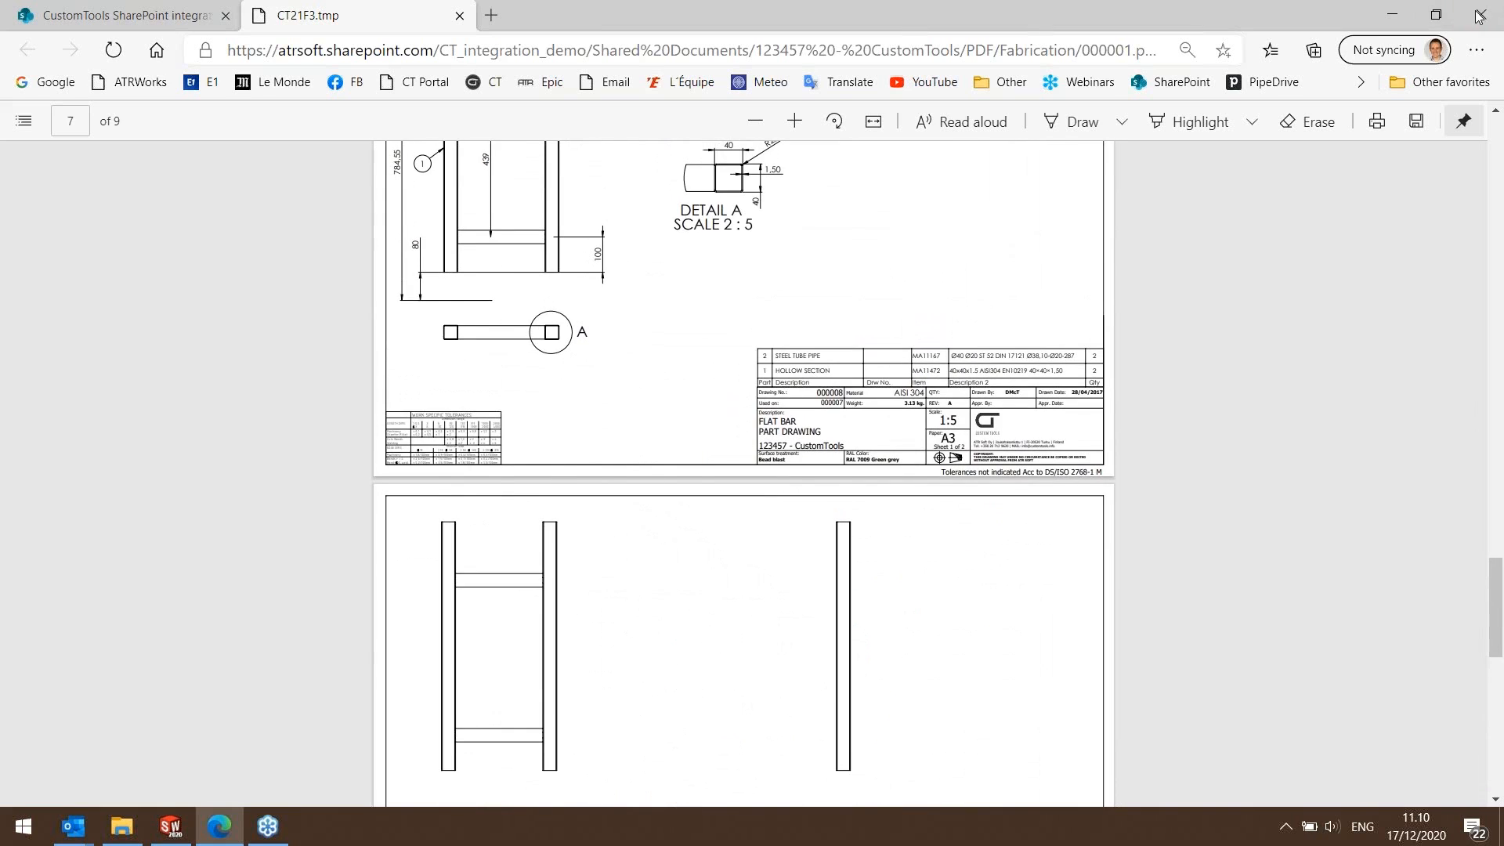
# Switch to File Explorer and open the SharePoint vault folder.
pyautogui.moveTo(122, 837)
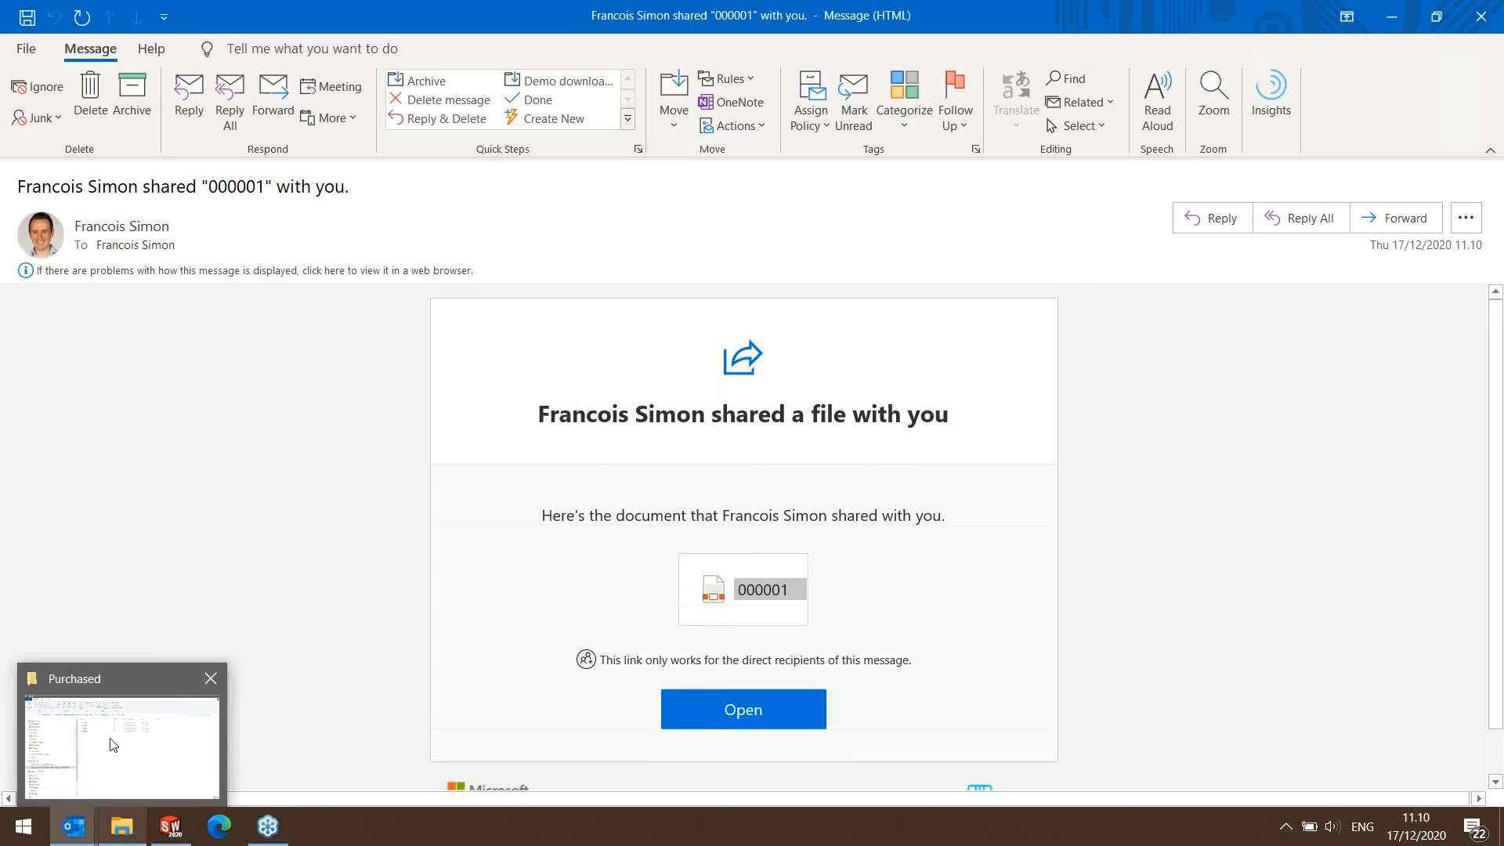
pyautogui.click(110, 743)
pyautogui.click(79, 390)
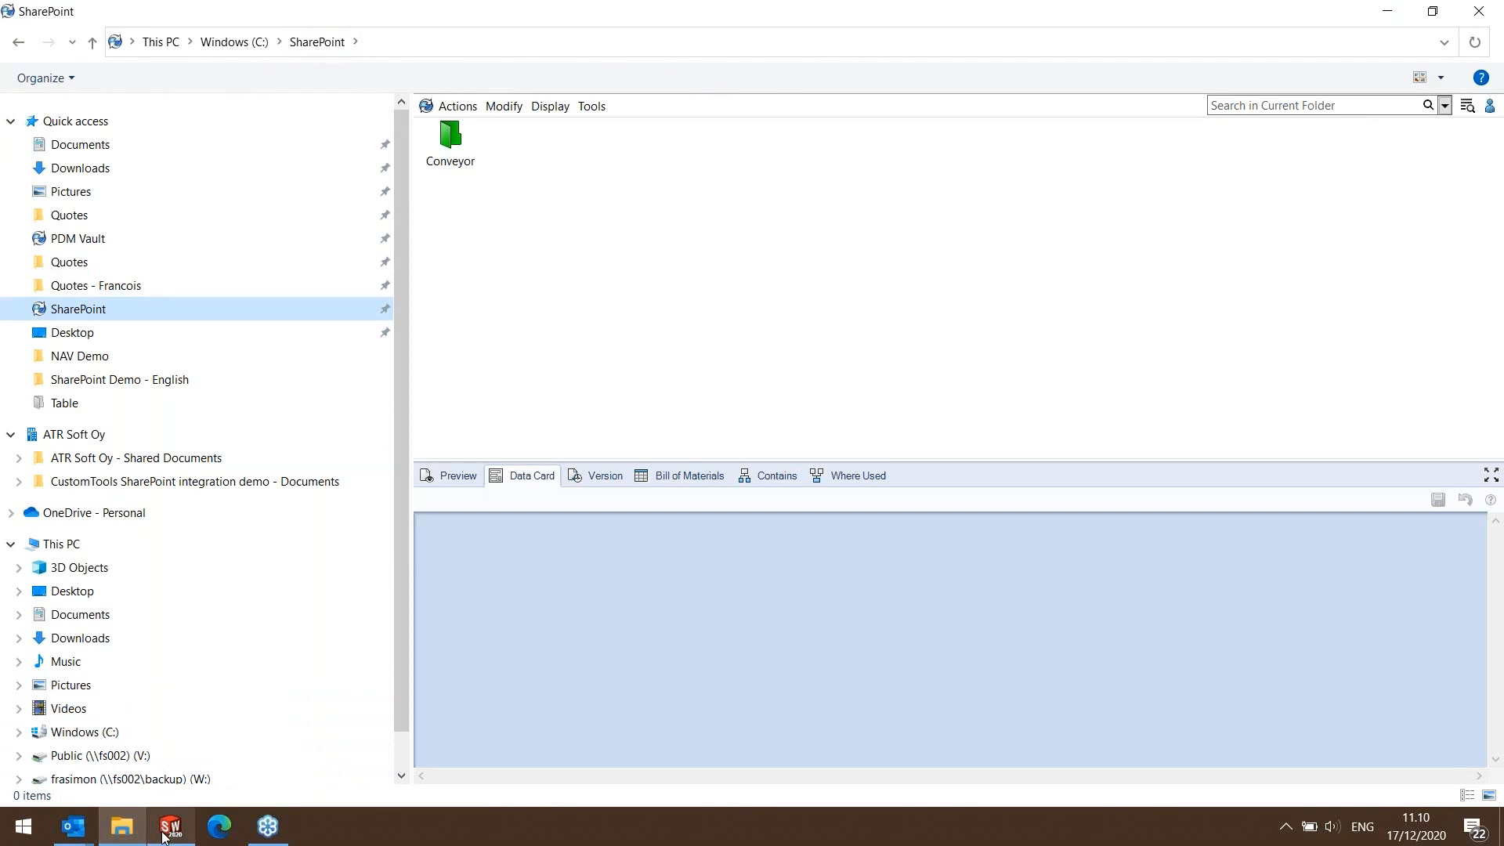
# Switch to SOLIDWORKS, close the search results and add a project named Simo Production in the CUSTOMTOOLS profile options.
pyautogui.moveTo(169, 830)
pyautogui.click(152, 726)
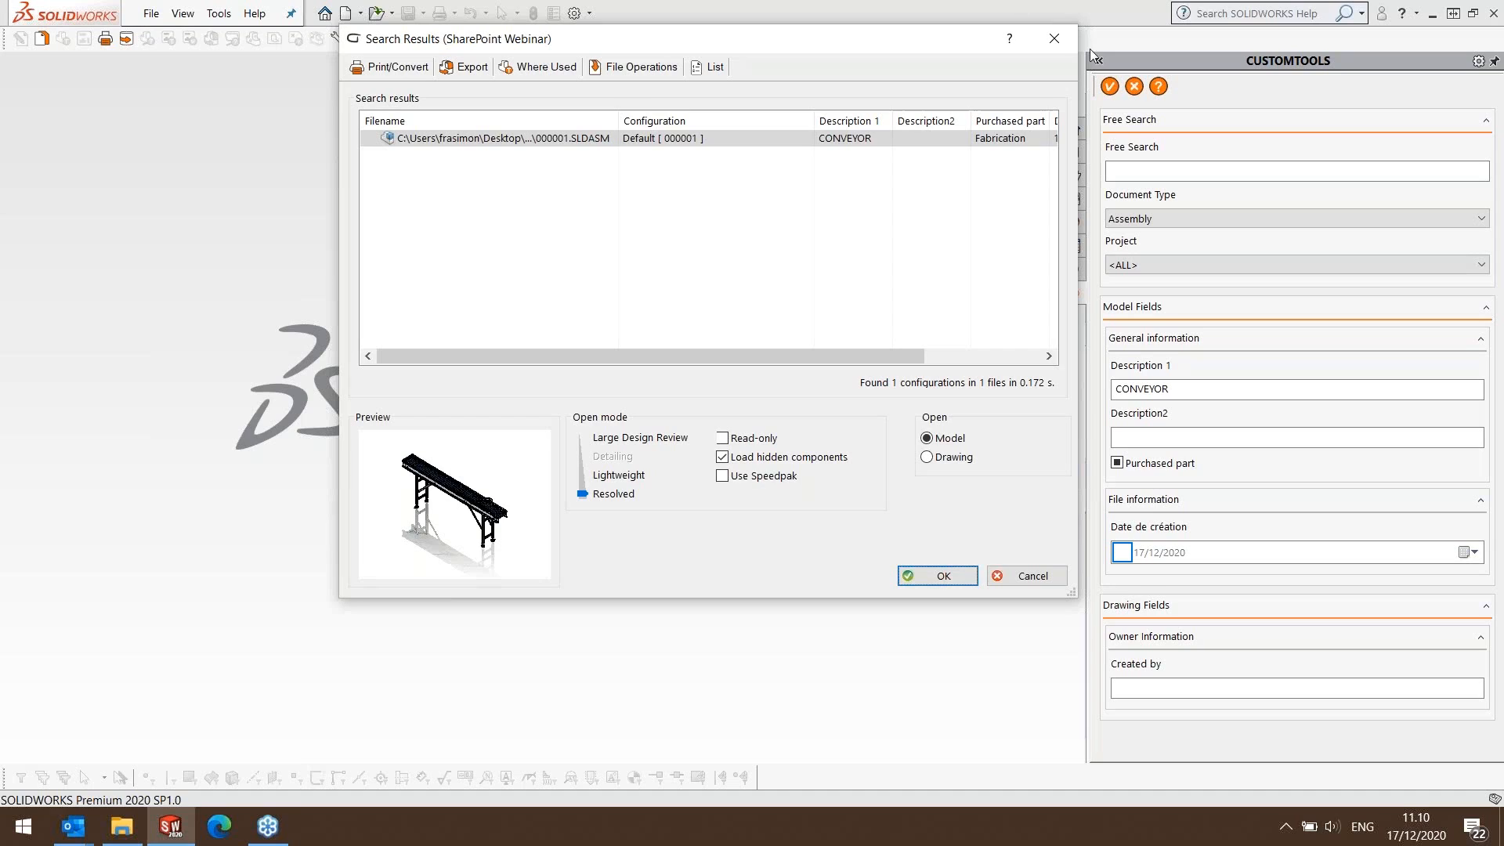
pyautogui.click(1053, 40)
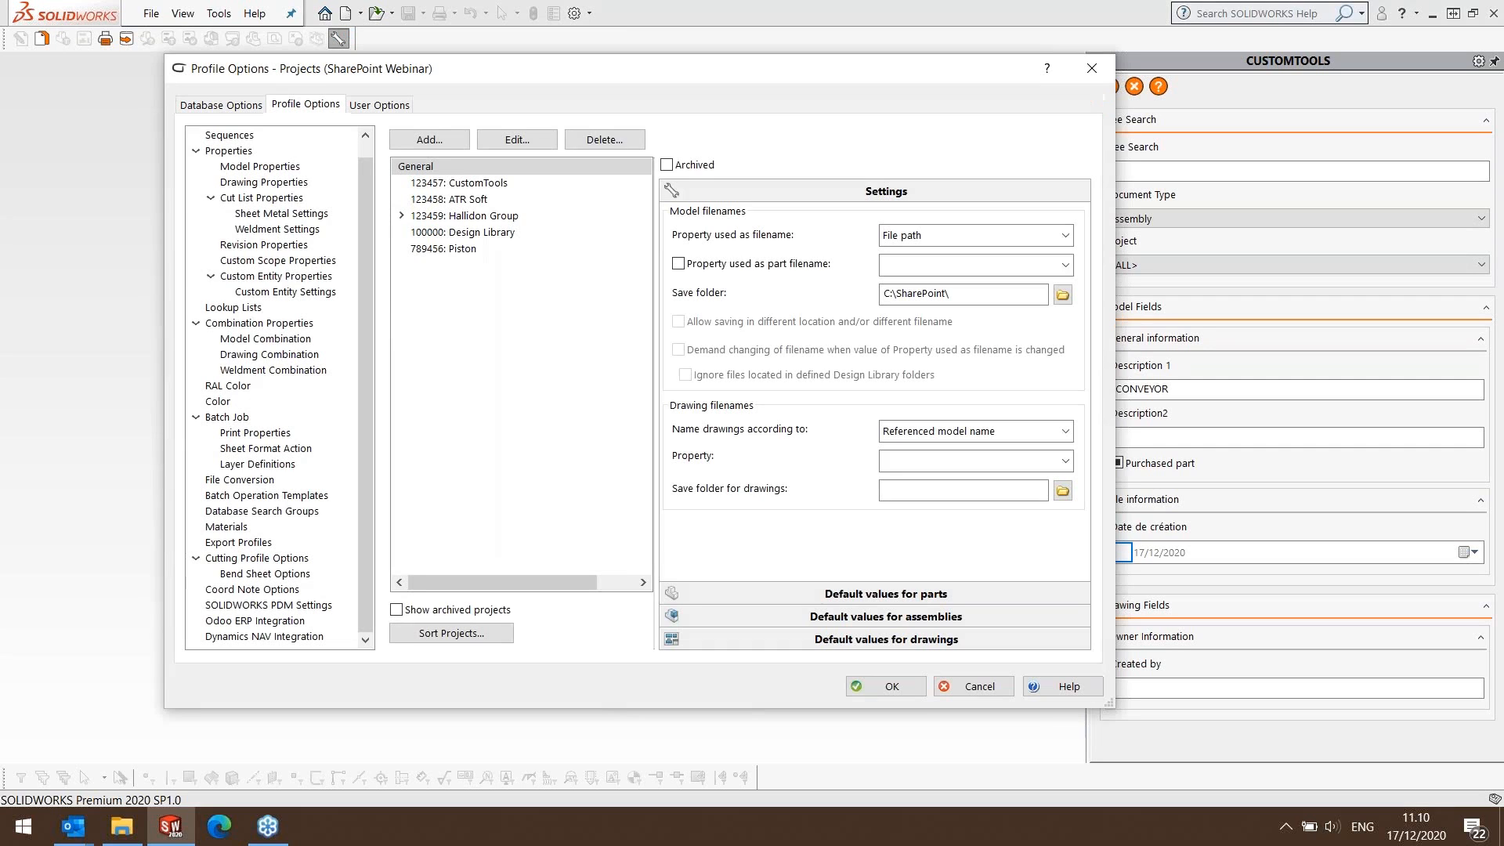
pyautogui.click(429, 142)
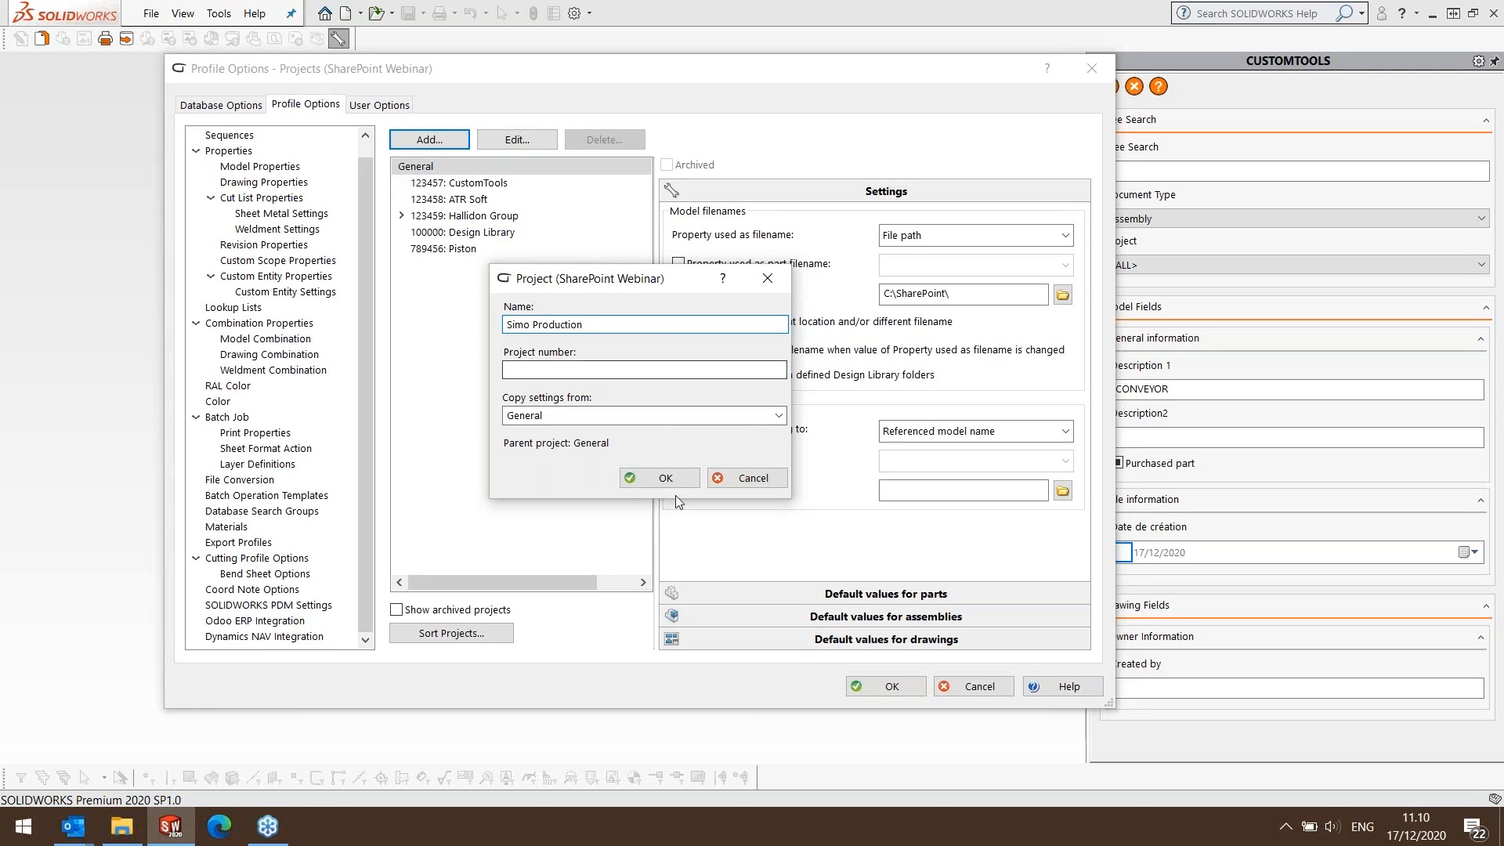
pyautogui.click(665, 478)
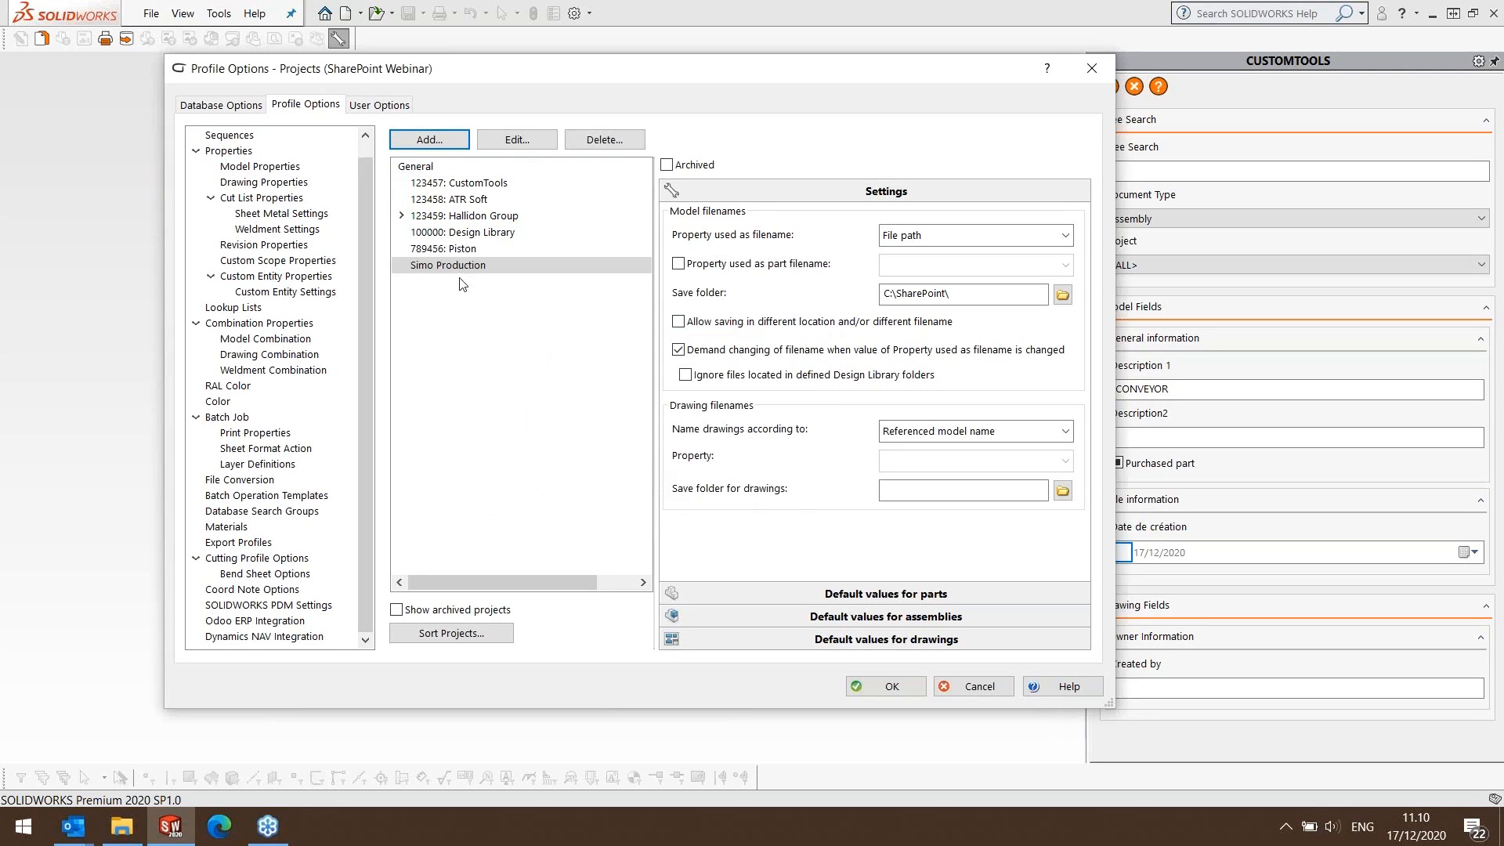
# Add a subproject named Table with project number 12345 under Simo Production and accept the profile options.
pyautogui.click(431, 141)
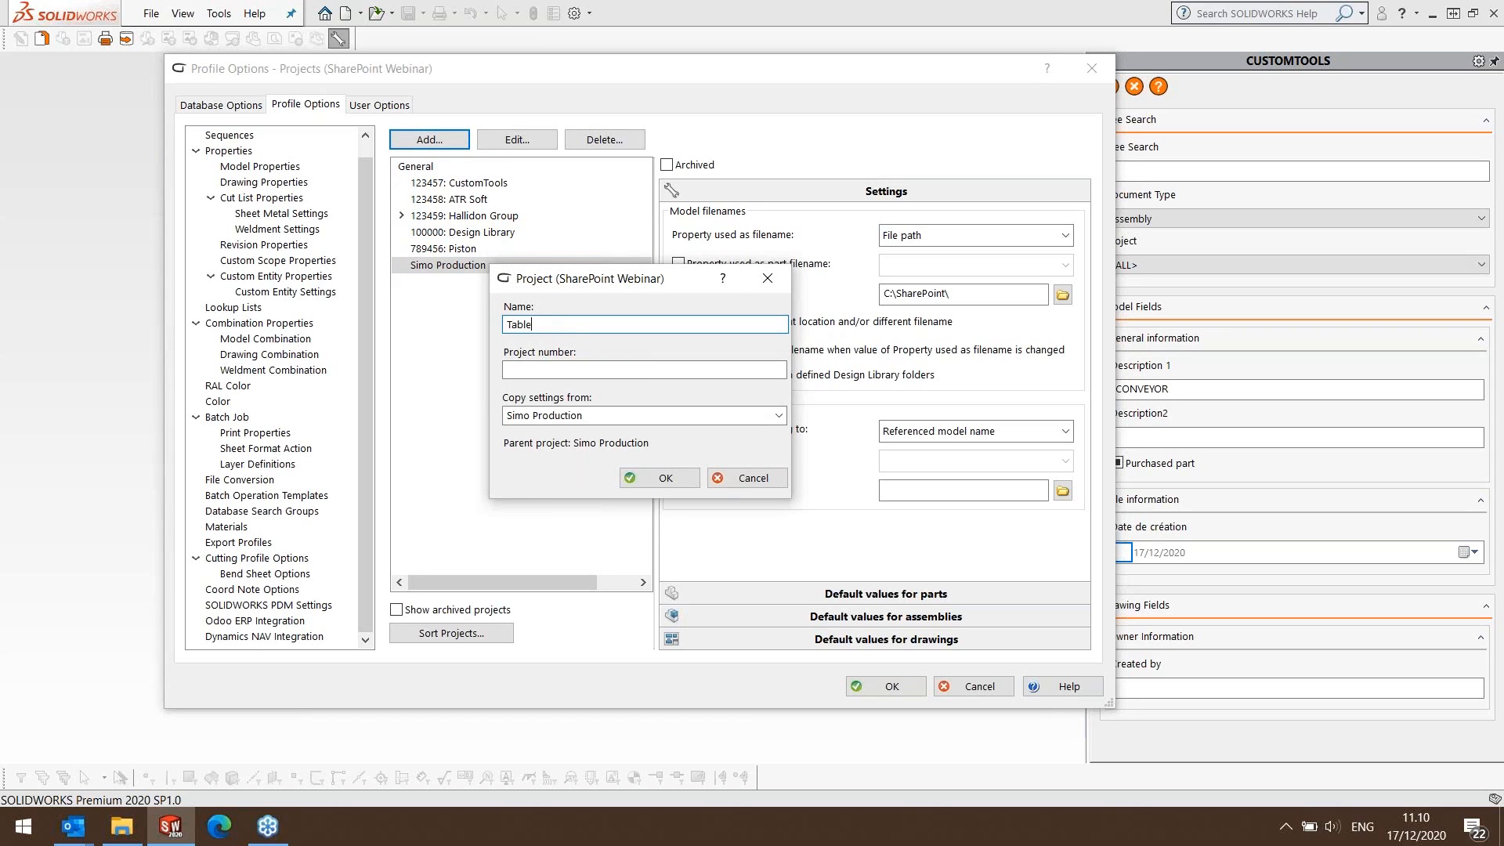
pyautogui.click(545, 371)
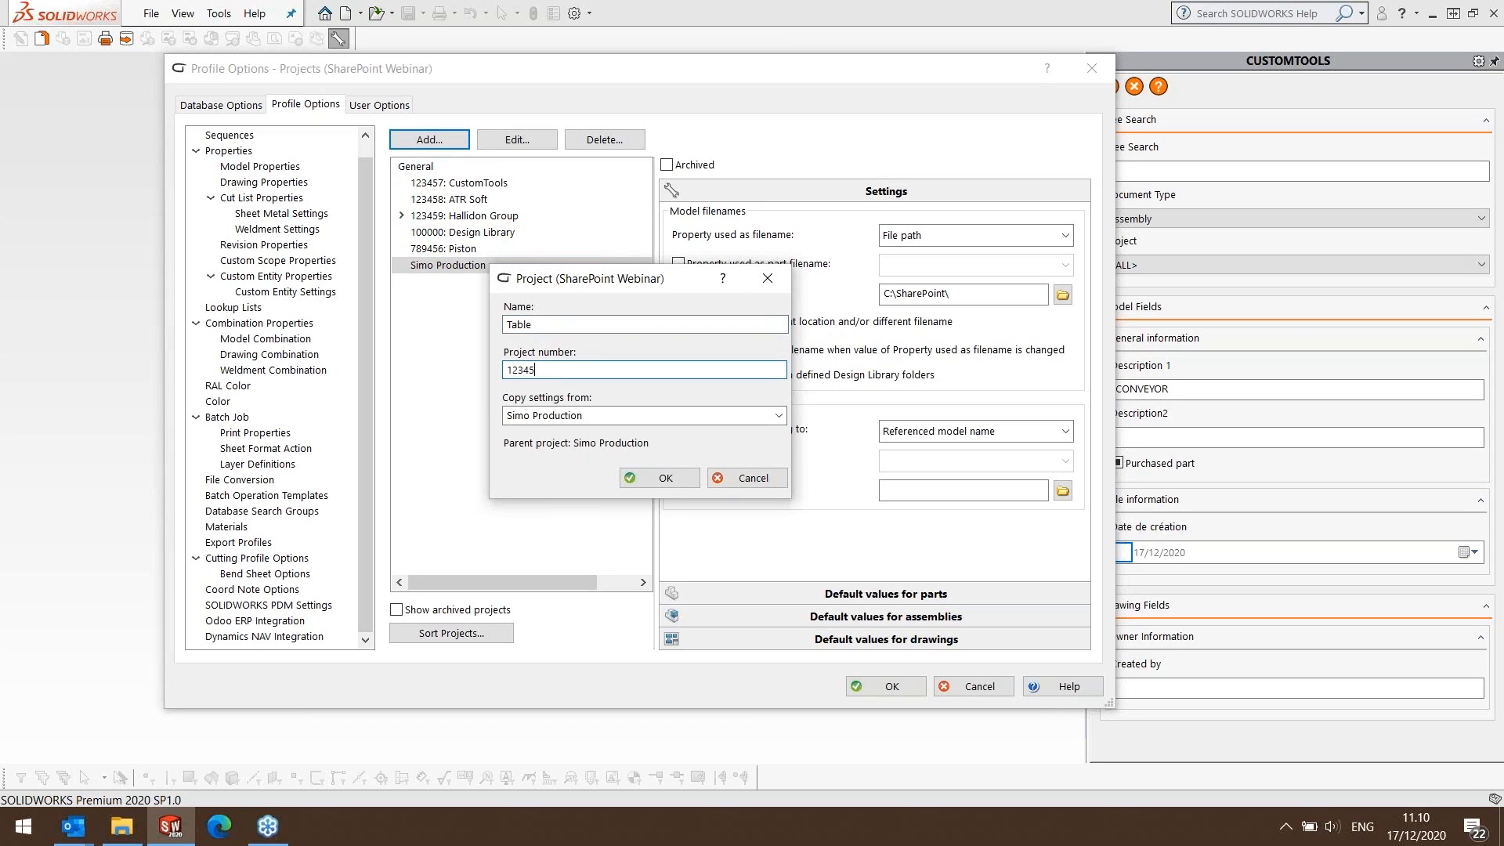
pyautogui.click(661, 479)
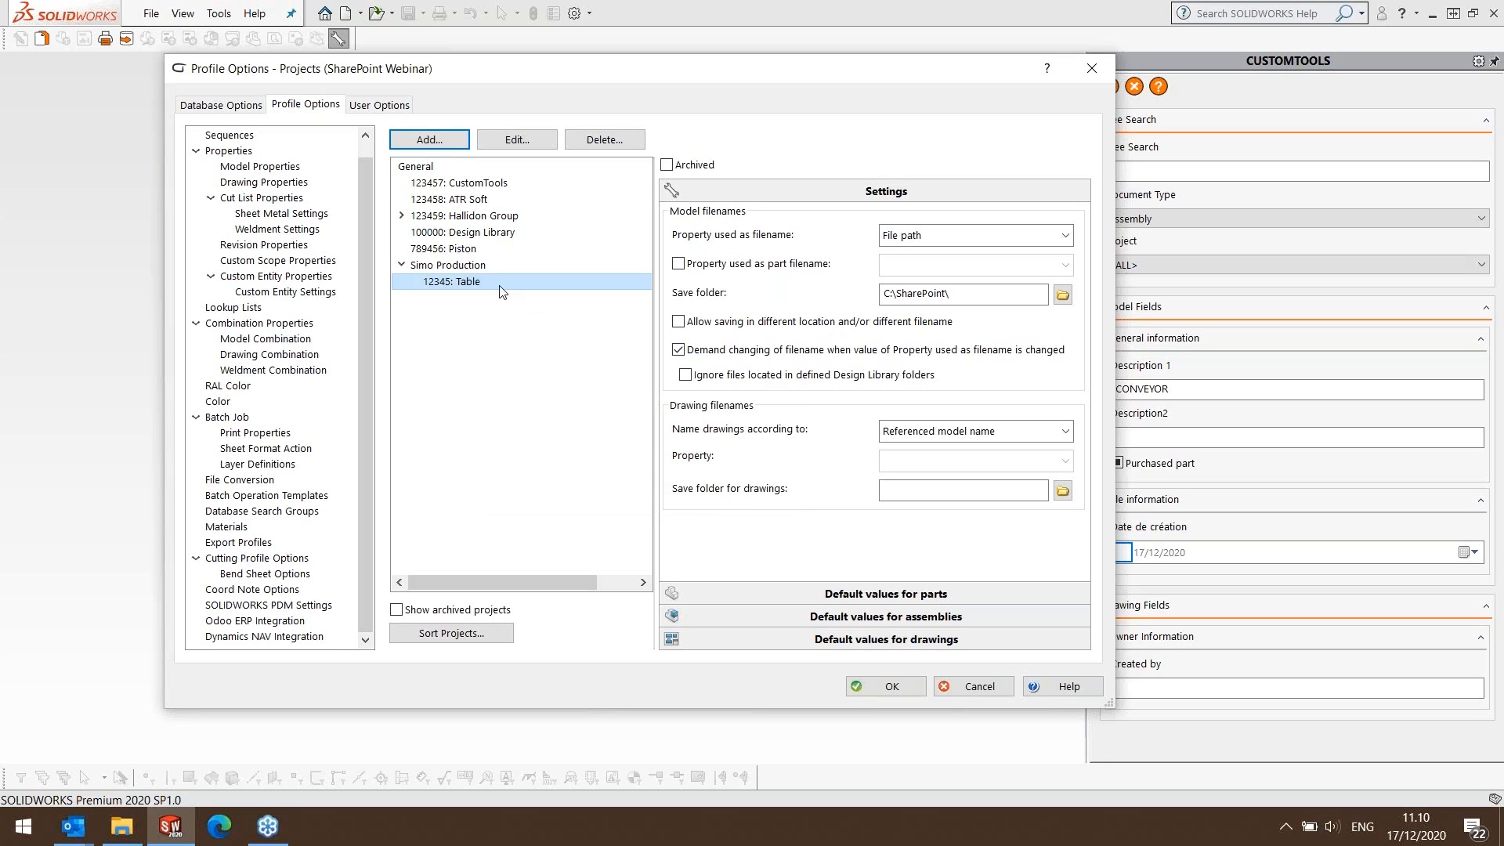
pyautogui.click(885, 686)
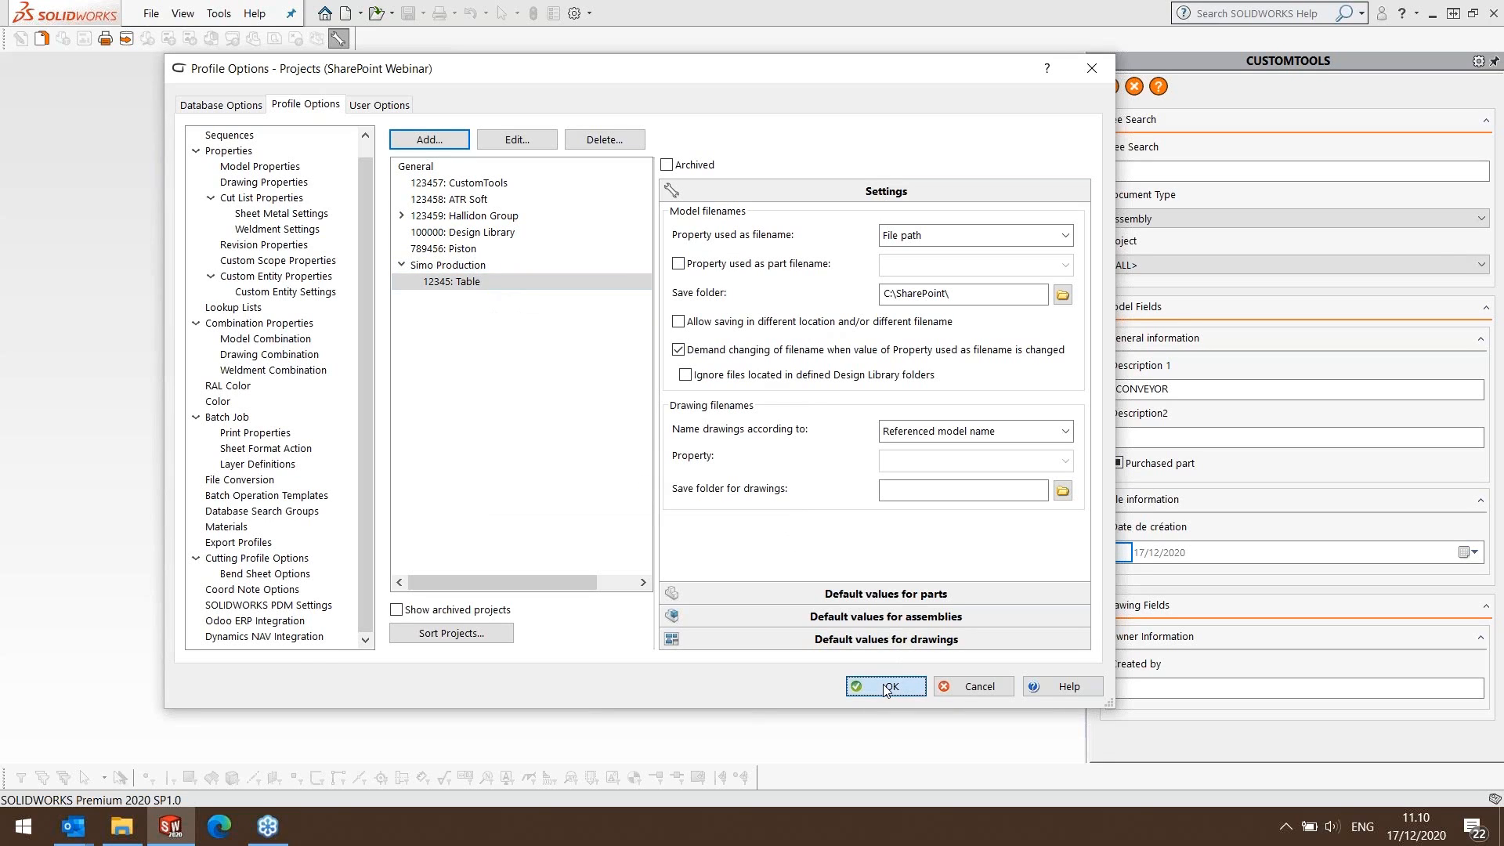
# Create a new sheet metal bracket part from a document template.
pyautogui.click(151, 14)
pyautogui.click(174, 38)
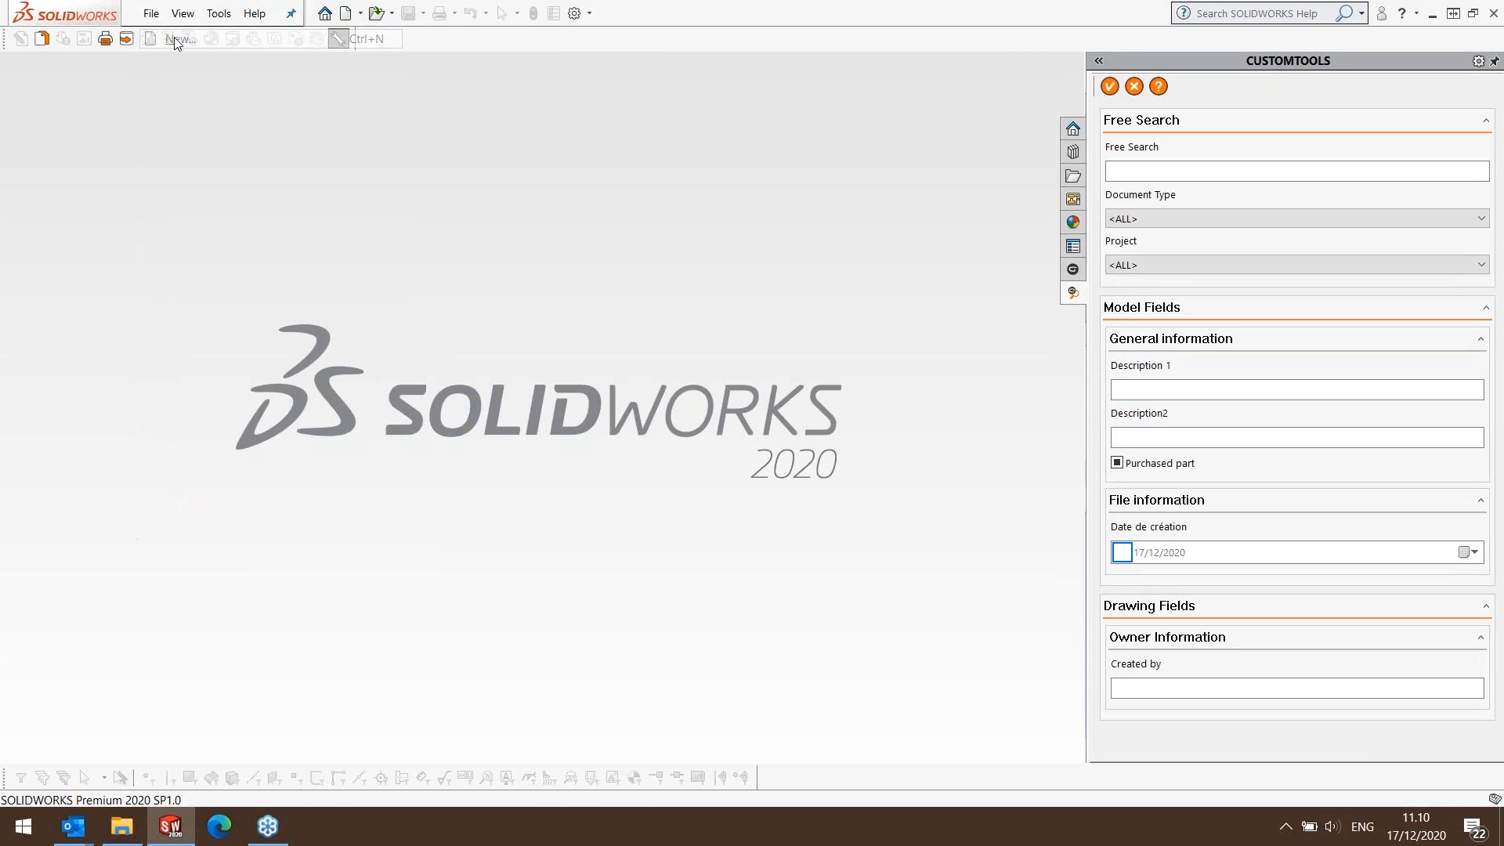
pyautogui.click(397, 141)
pyautogui.click(713, 453)
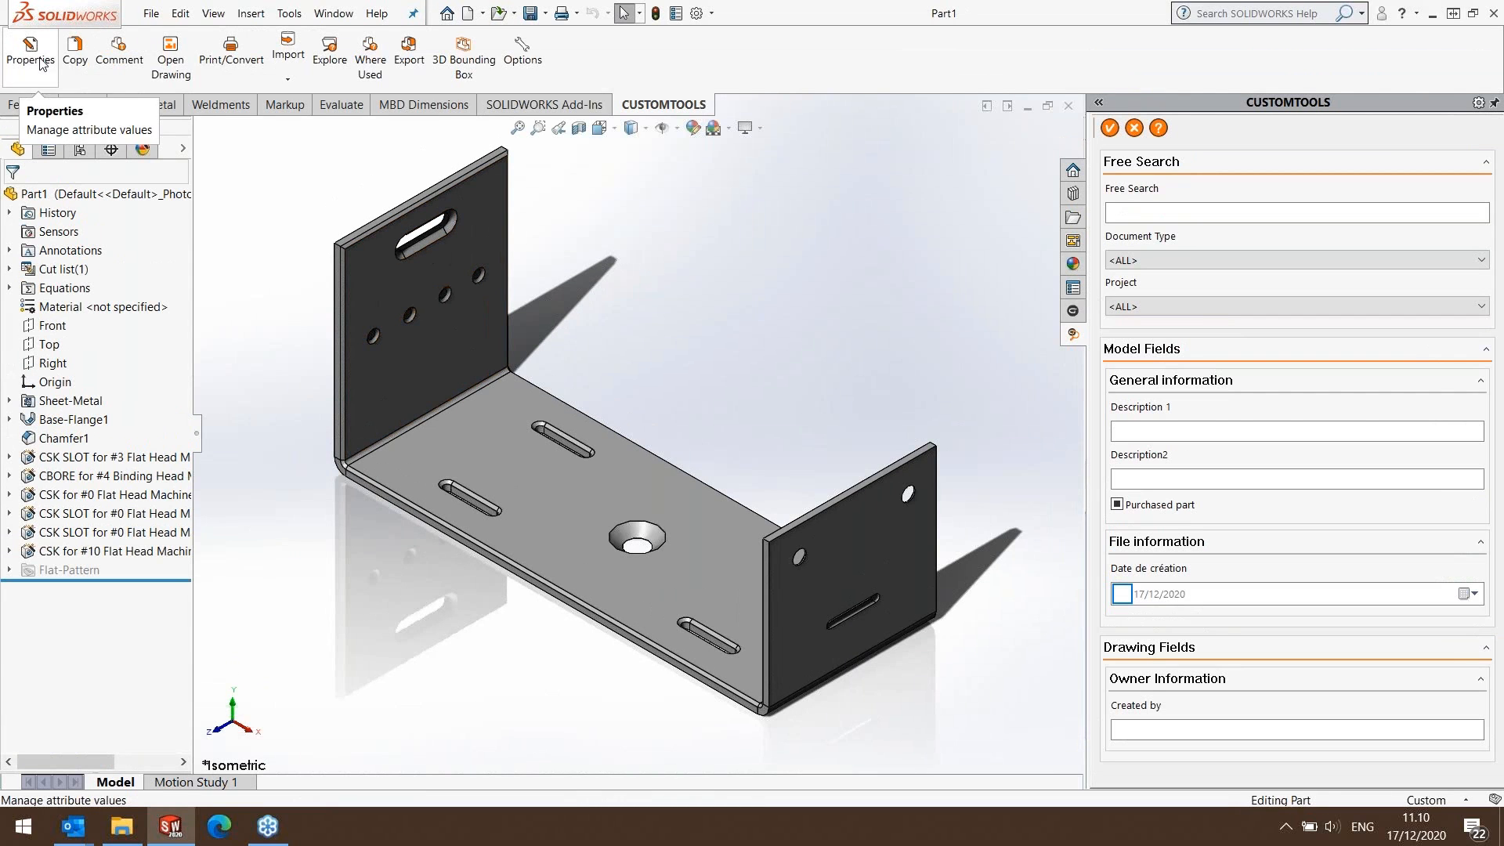
# Open the new part's CUSTOMTOOLS properties and assign the part to project 12345: Table under Simo Production.
pyautogui.click(31, 54)
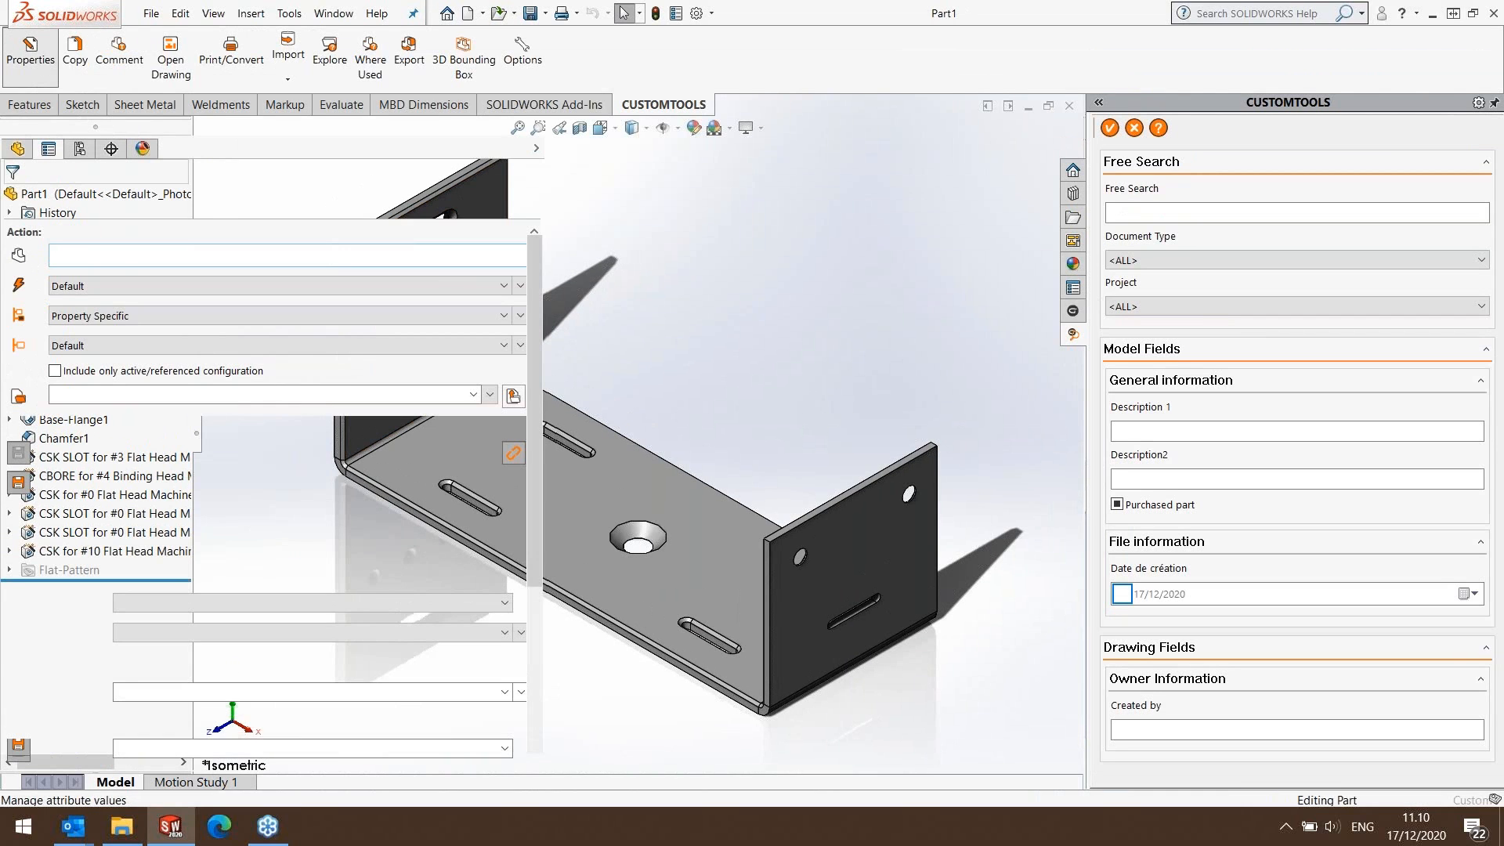
pyautogui.click(473, 394)
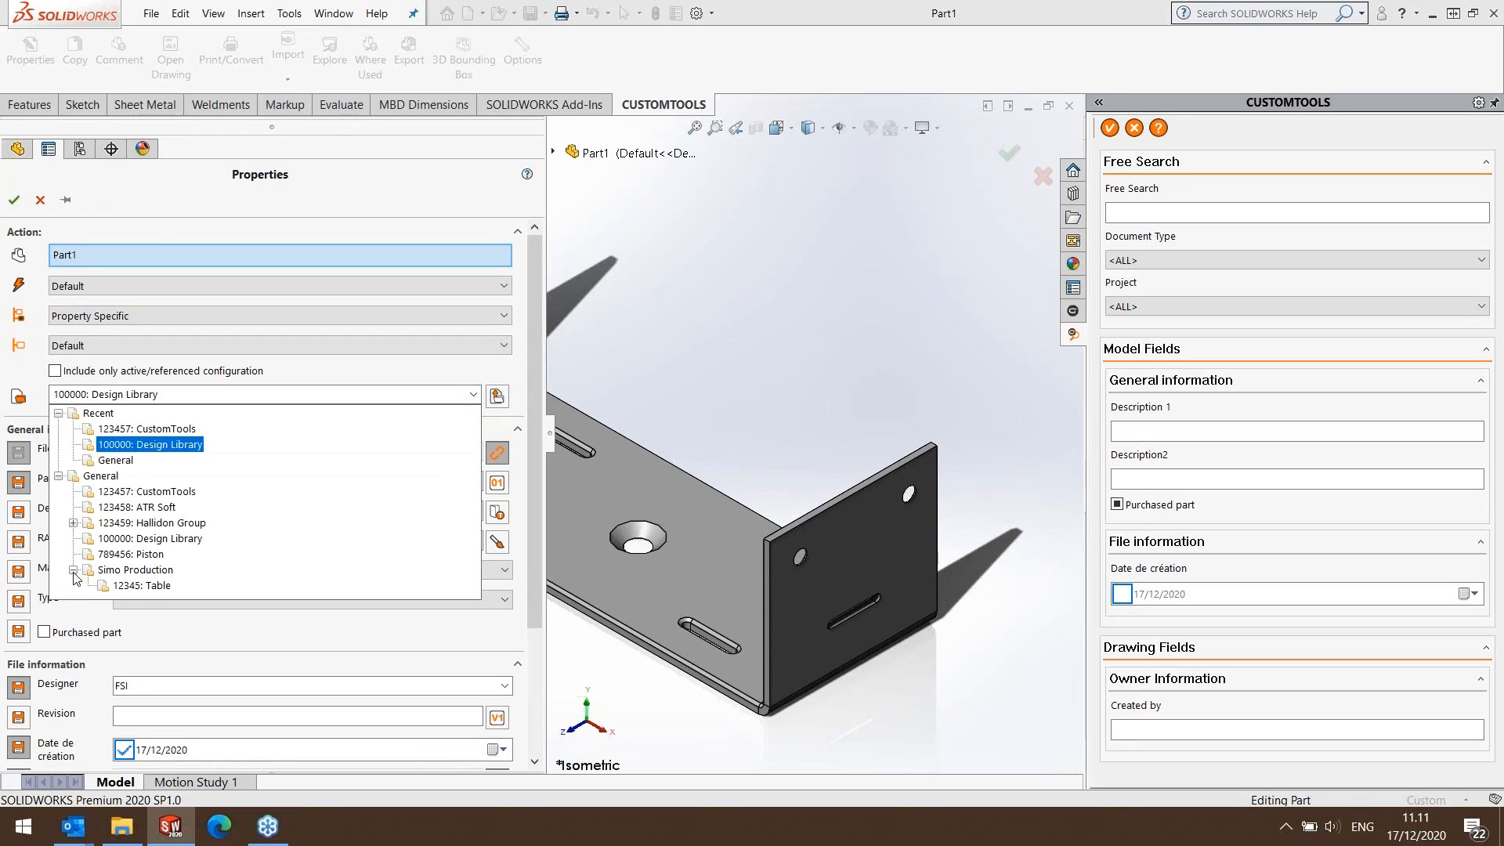
pyautogui.click(144, 586)
# Search the translation dictionary for "bra" and use BRACKET as the part's description.
pyautogui.click(505, 514)
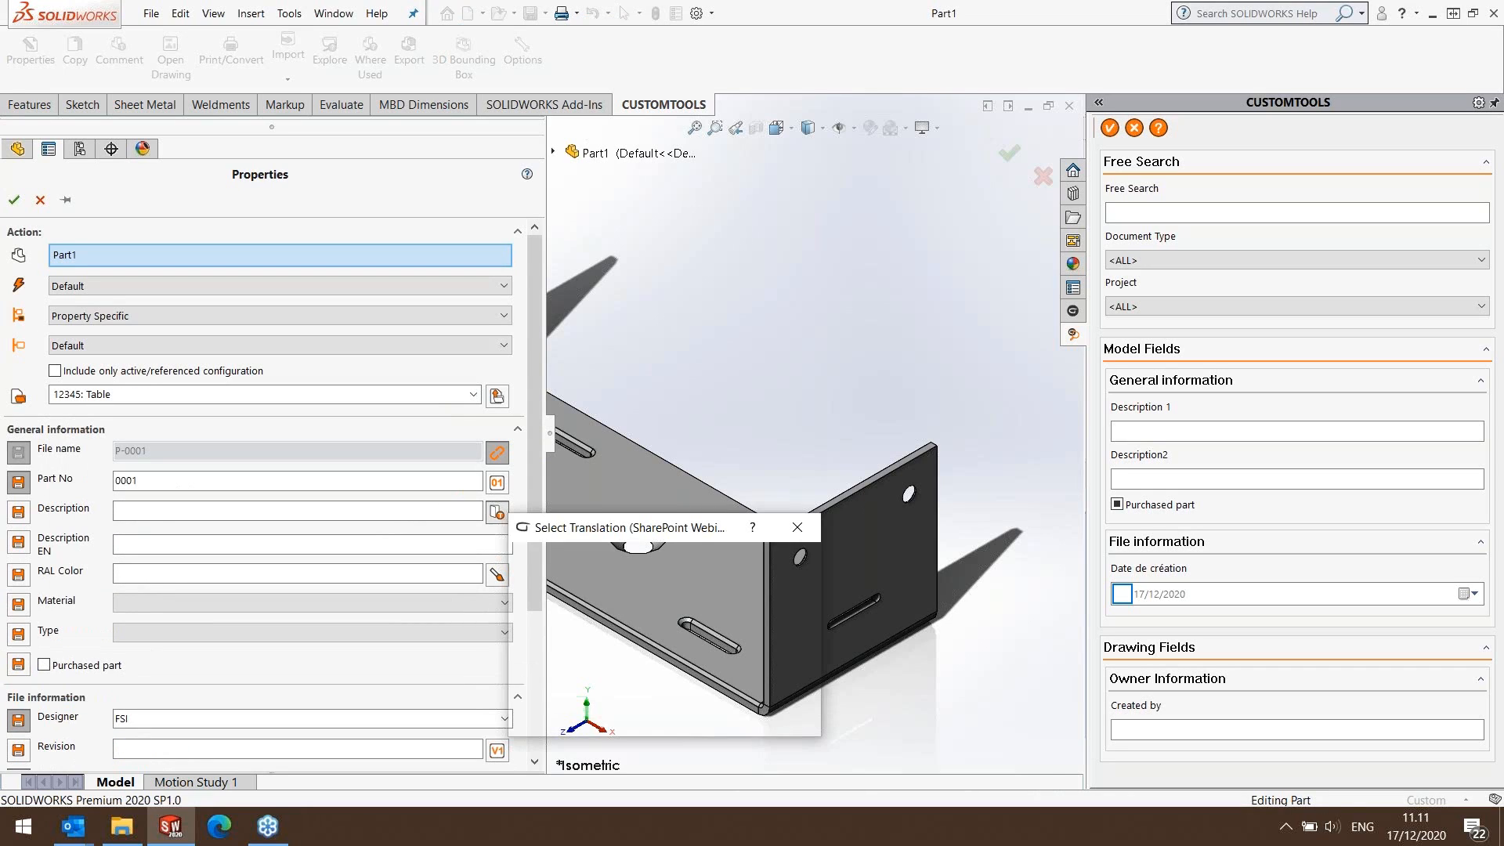
pyautogui.write('bra')
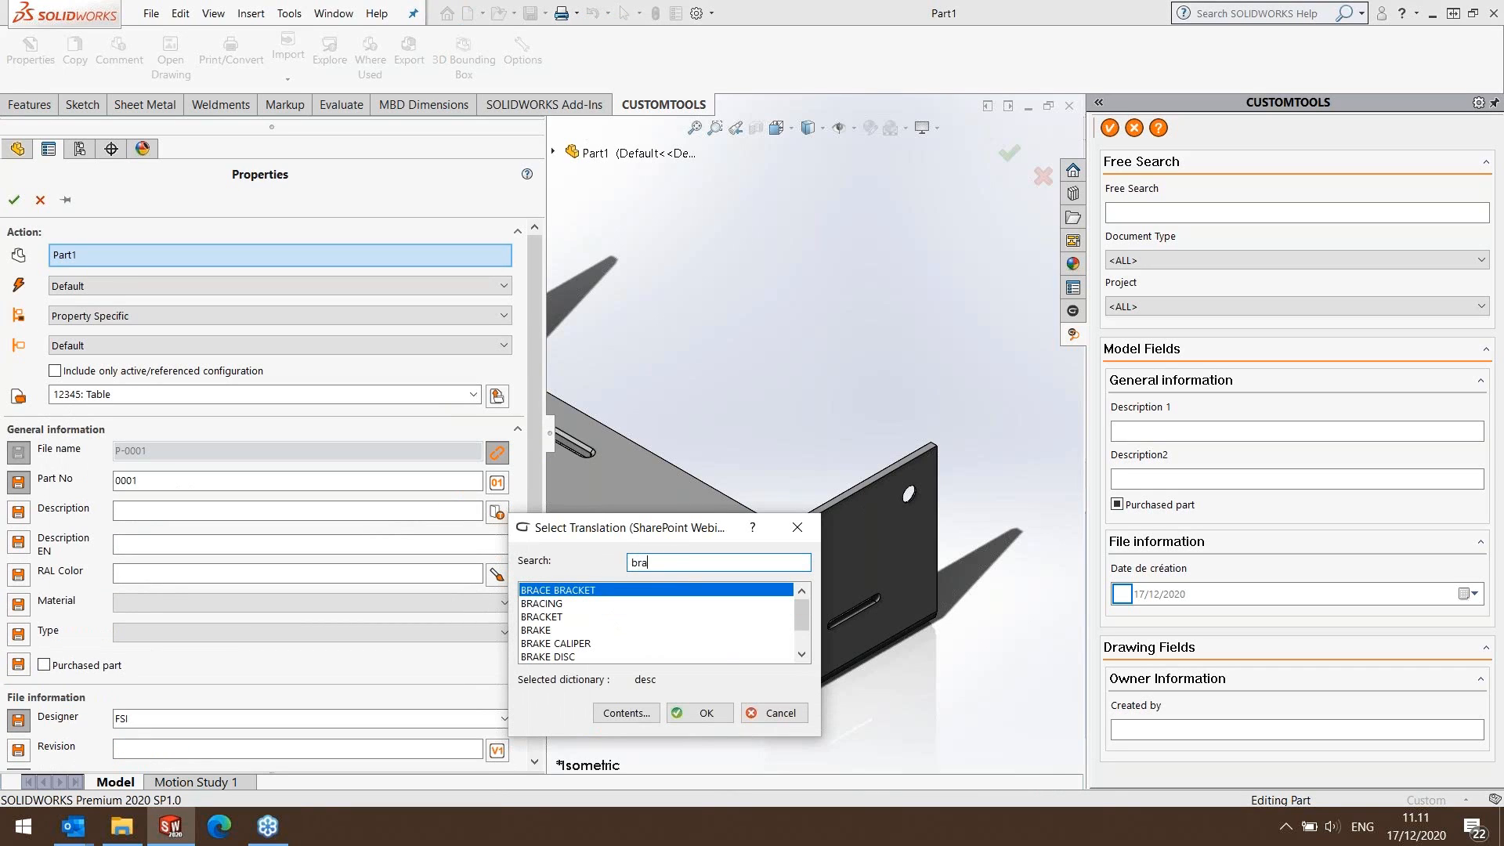
pyautogui.click(551, 617)
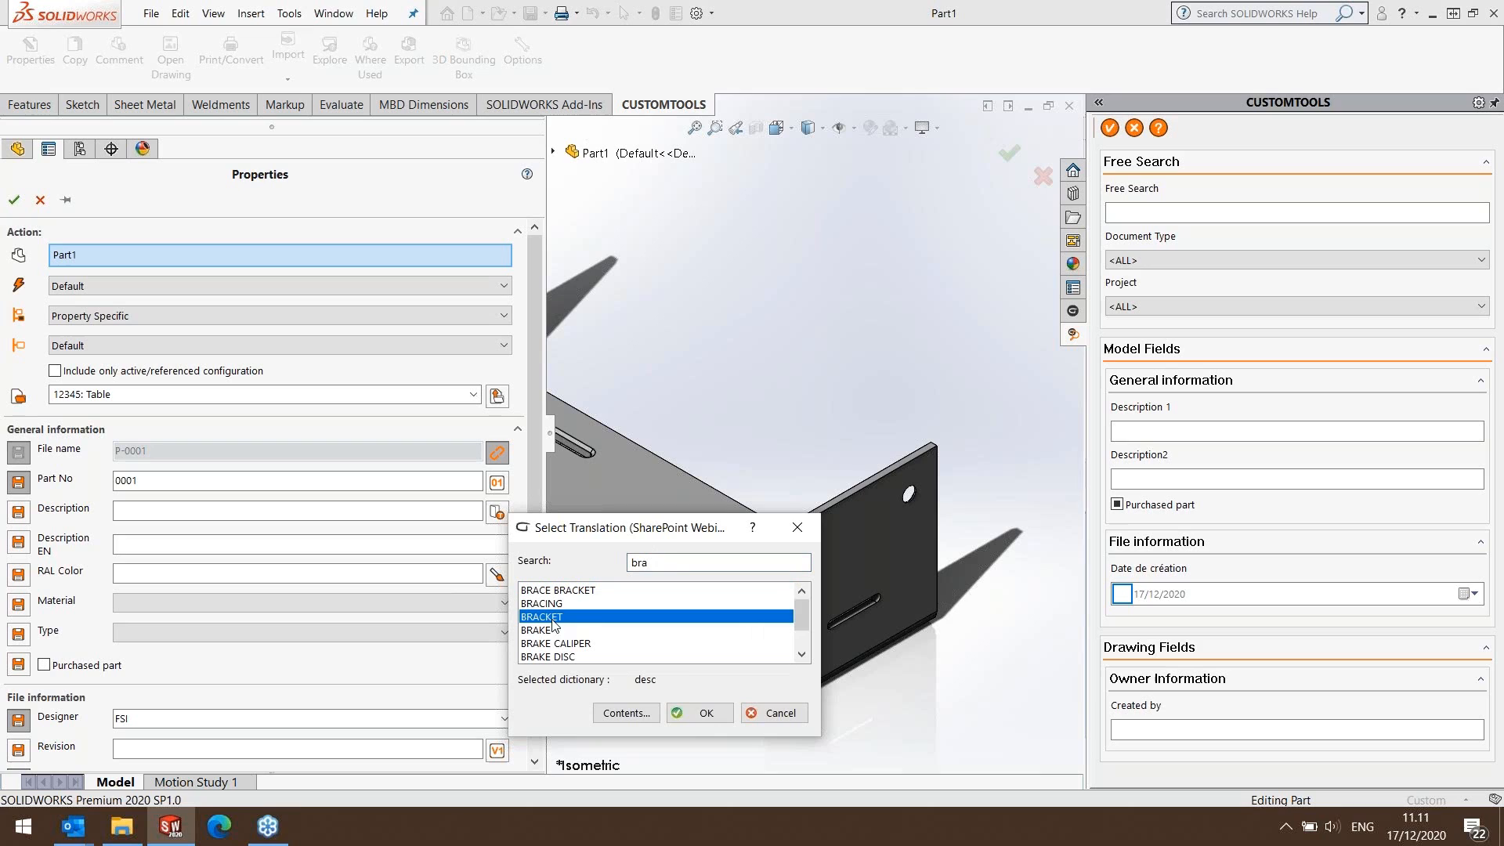
pyautogui.click(705, 714)
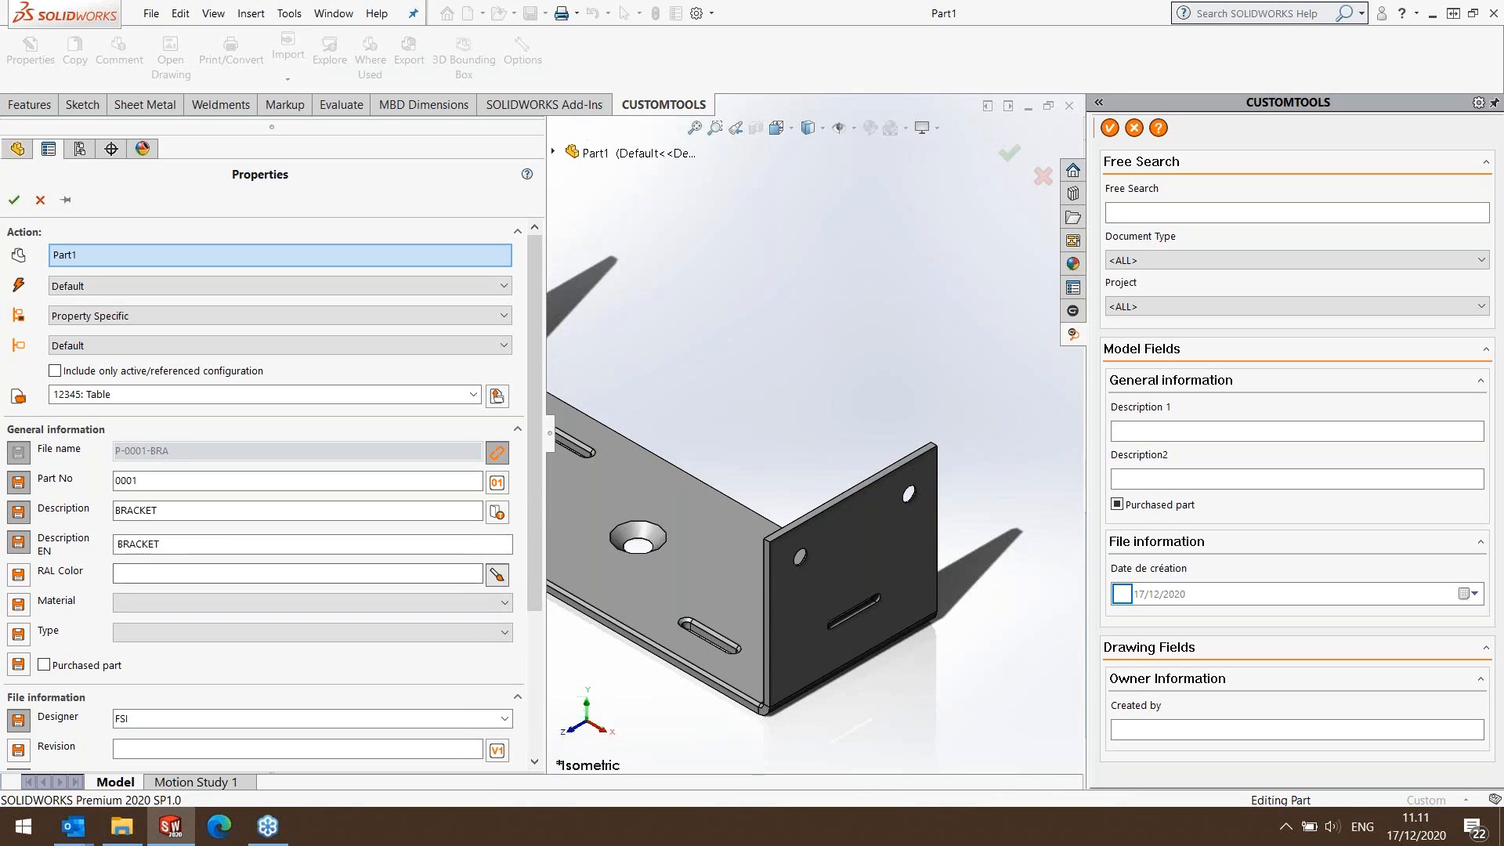
# Set the part's RAL color to RAL 1006 Maize yellow, its material to 1060 Alloy and its type to TABLE.
pyautogui.click(497, 574)
pyautogui.click(650, 593)
pyautogui.click(668, 777)
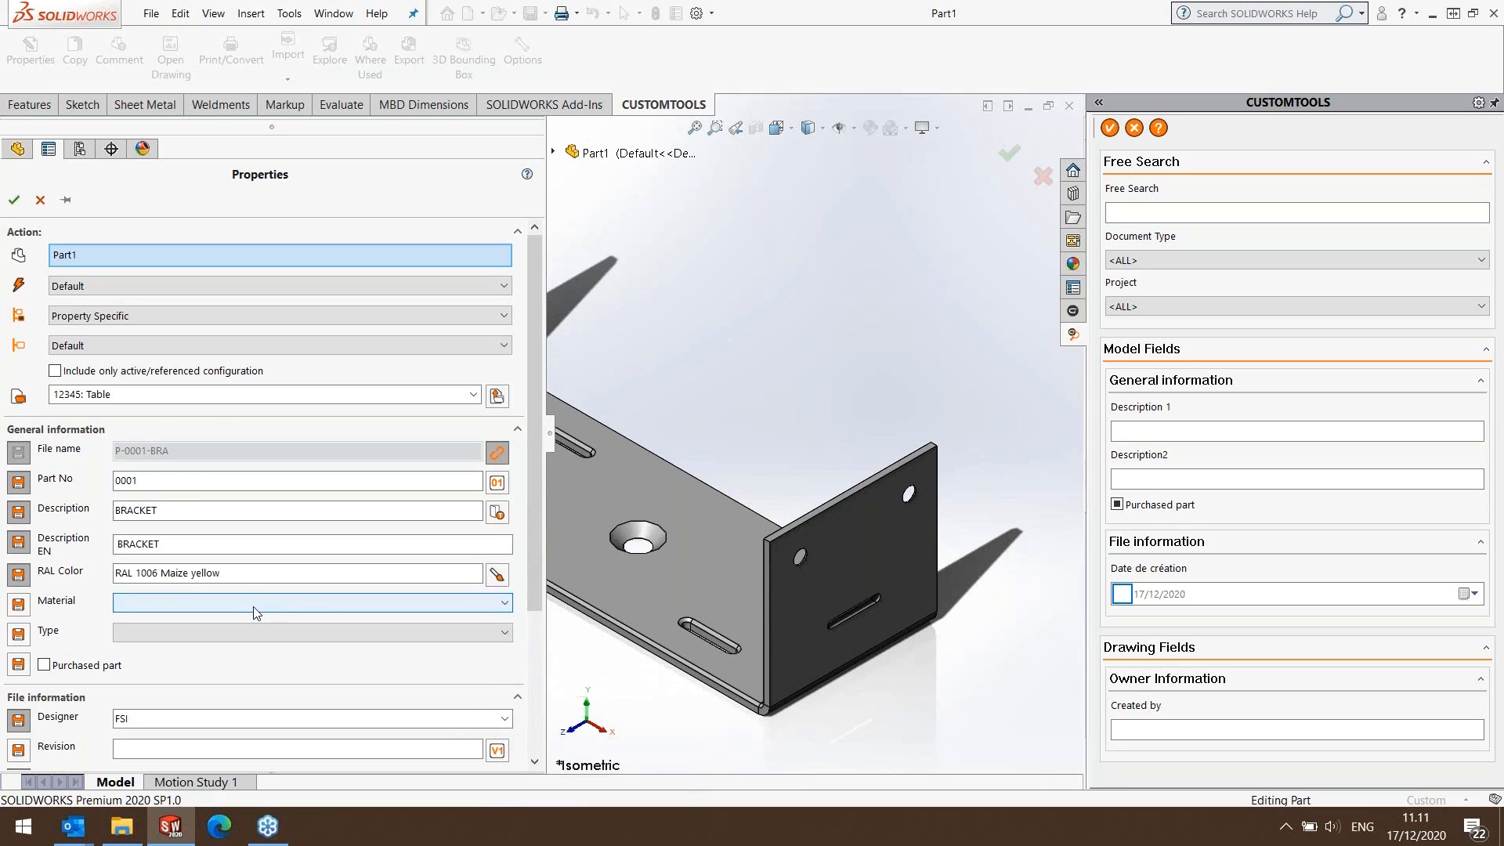
pyautogui.click(257, 614)
pyautogui.click(164, 485)
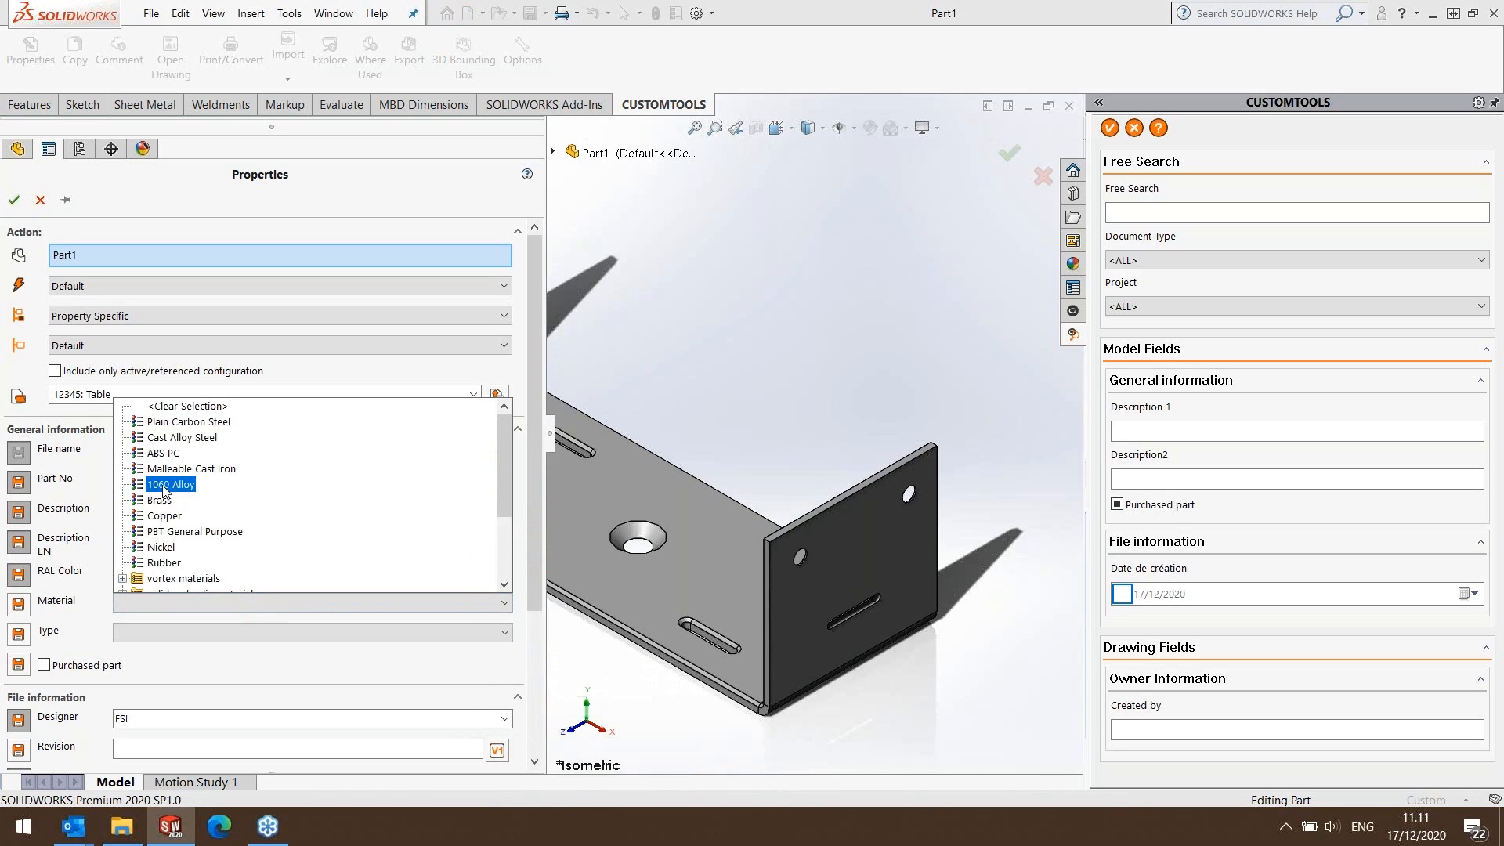
pyautogui.click(148, 636)
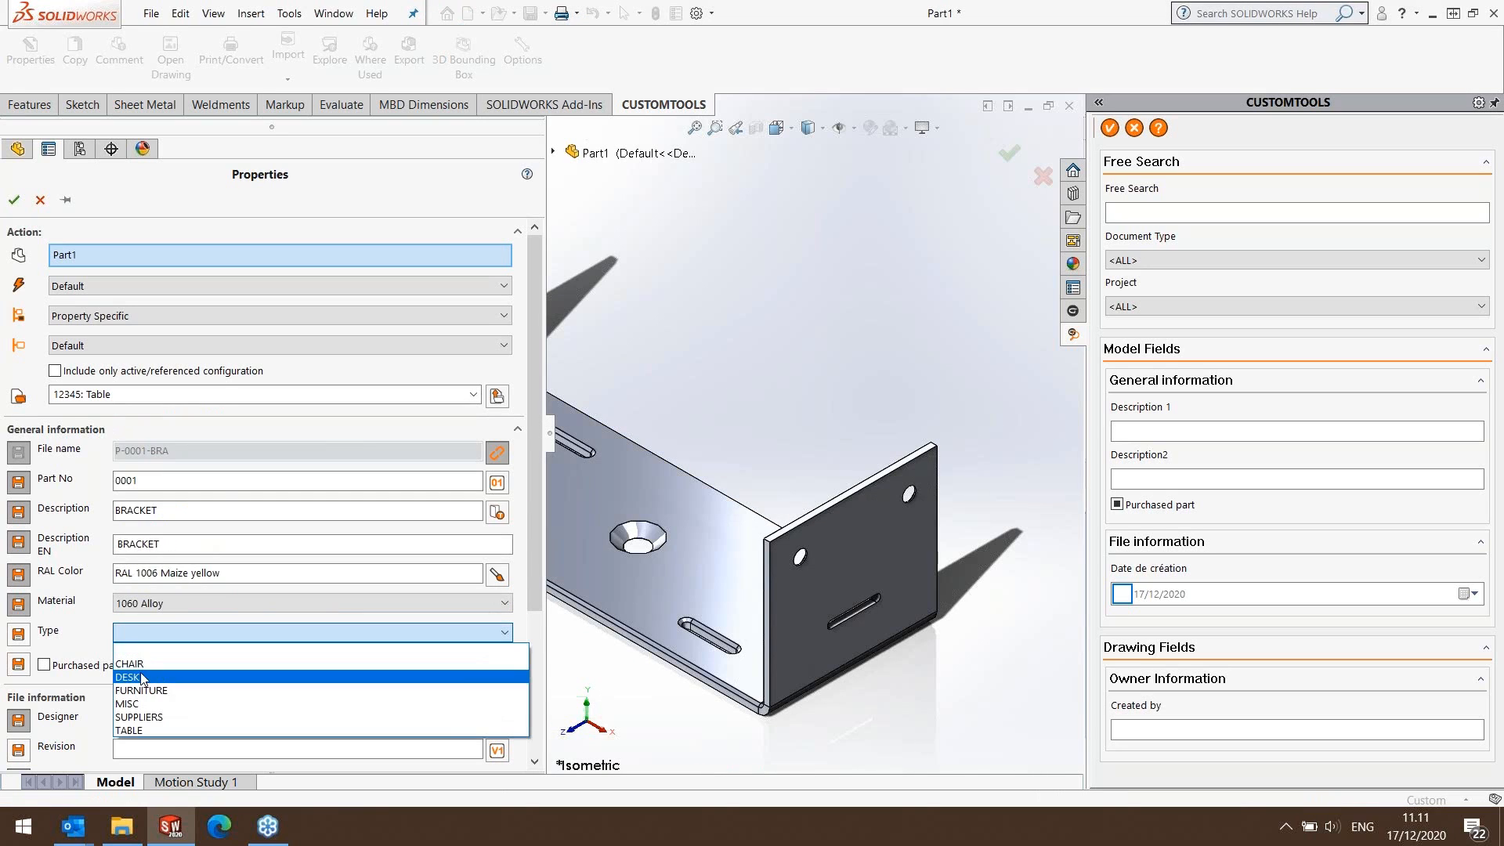
pyautogui.click(157, 717)
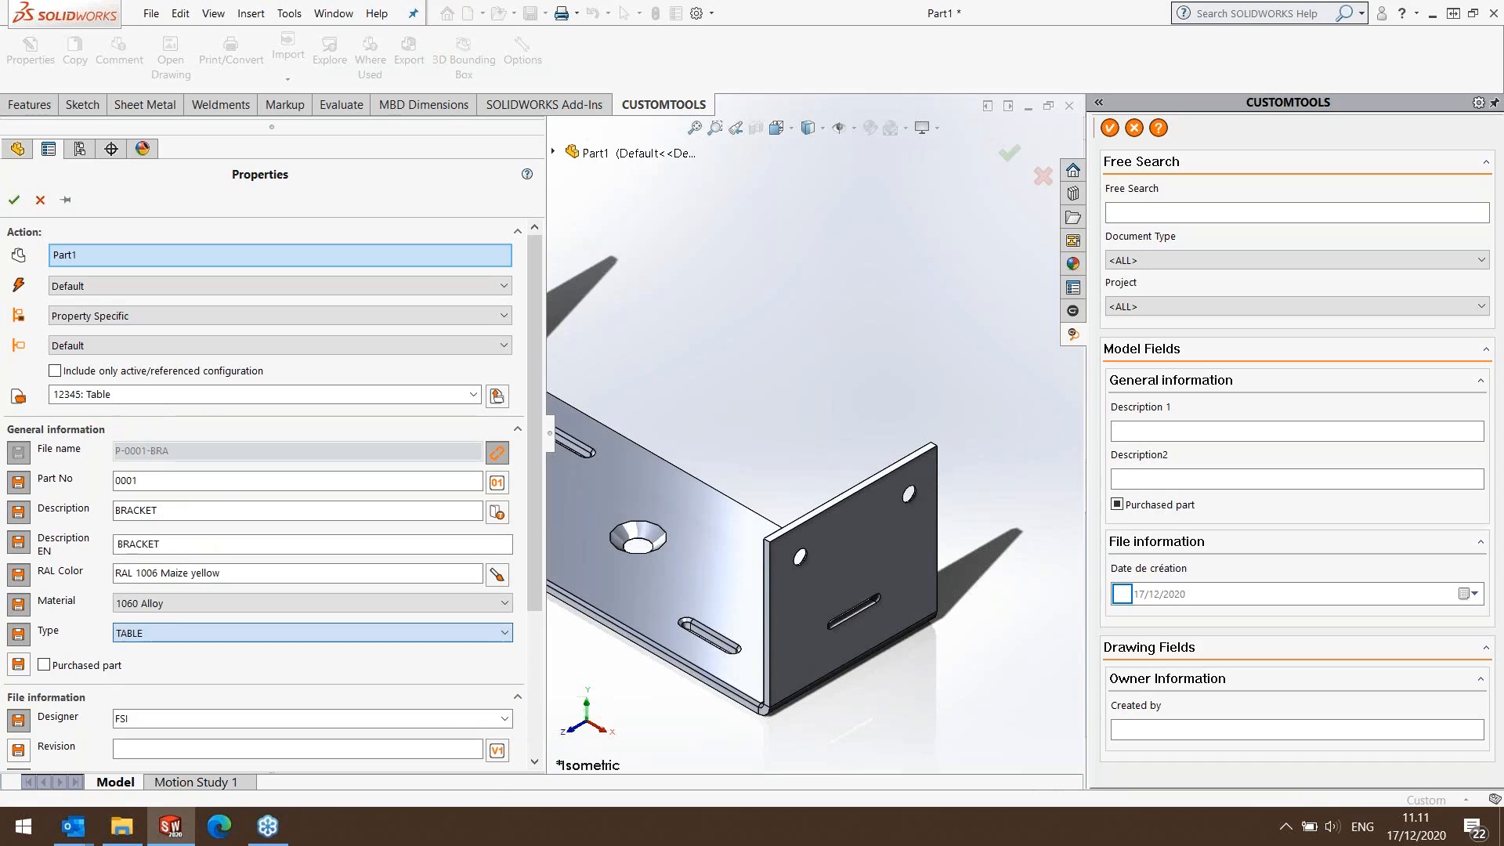
# Mark the part as purchased, look through the available suppliers and clear the purchased mark.
pyautogui.click(44, 665)
pyautogui.click(505, 692)
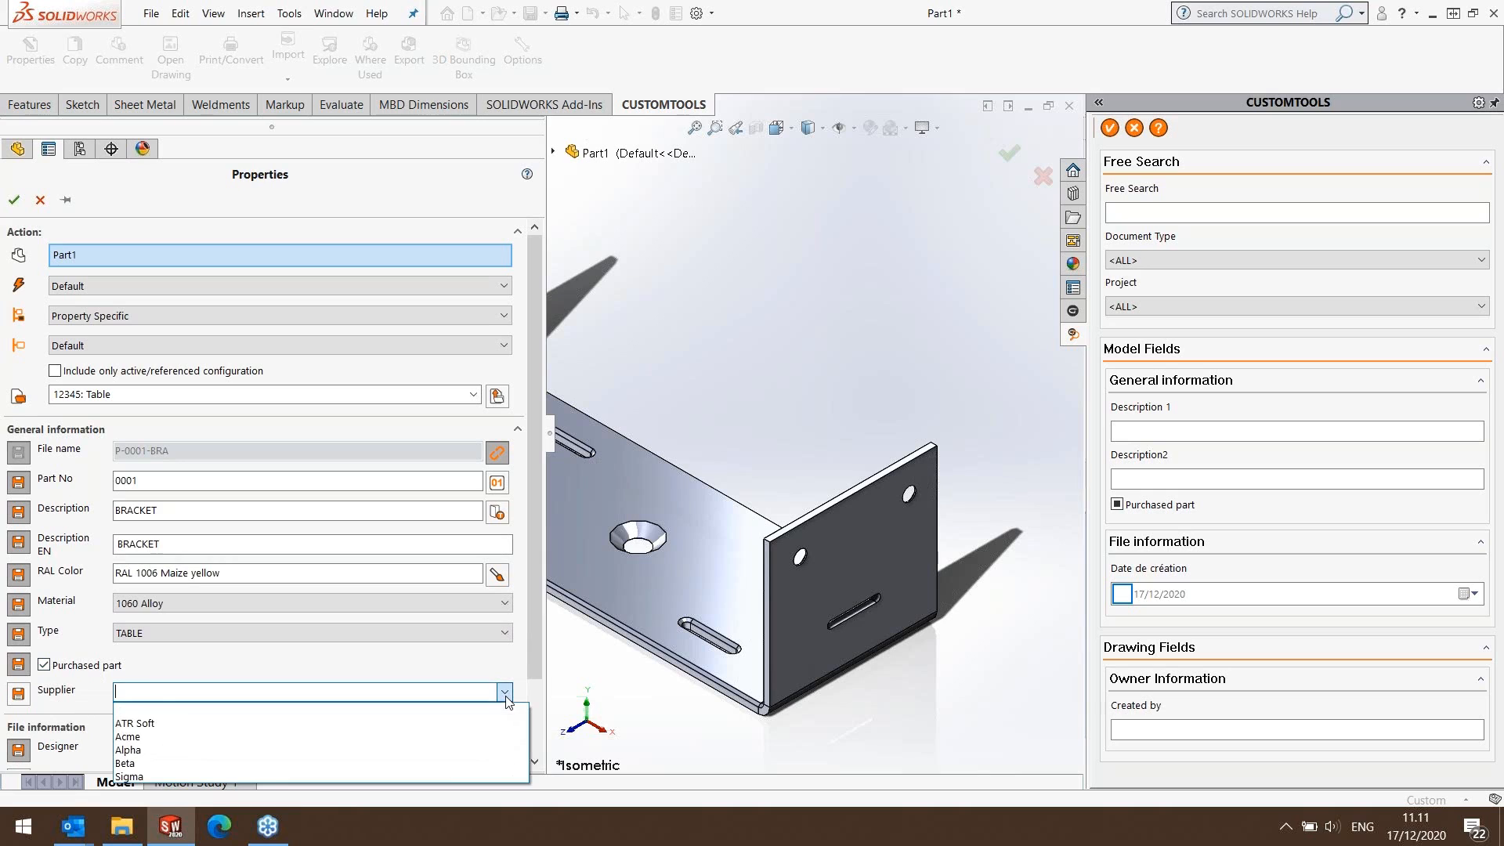
pyautogui.click(504, 693)
pyautogui.click(43, 666)
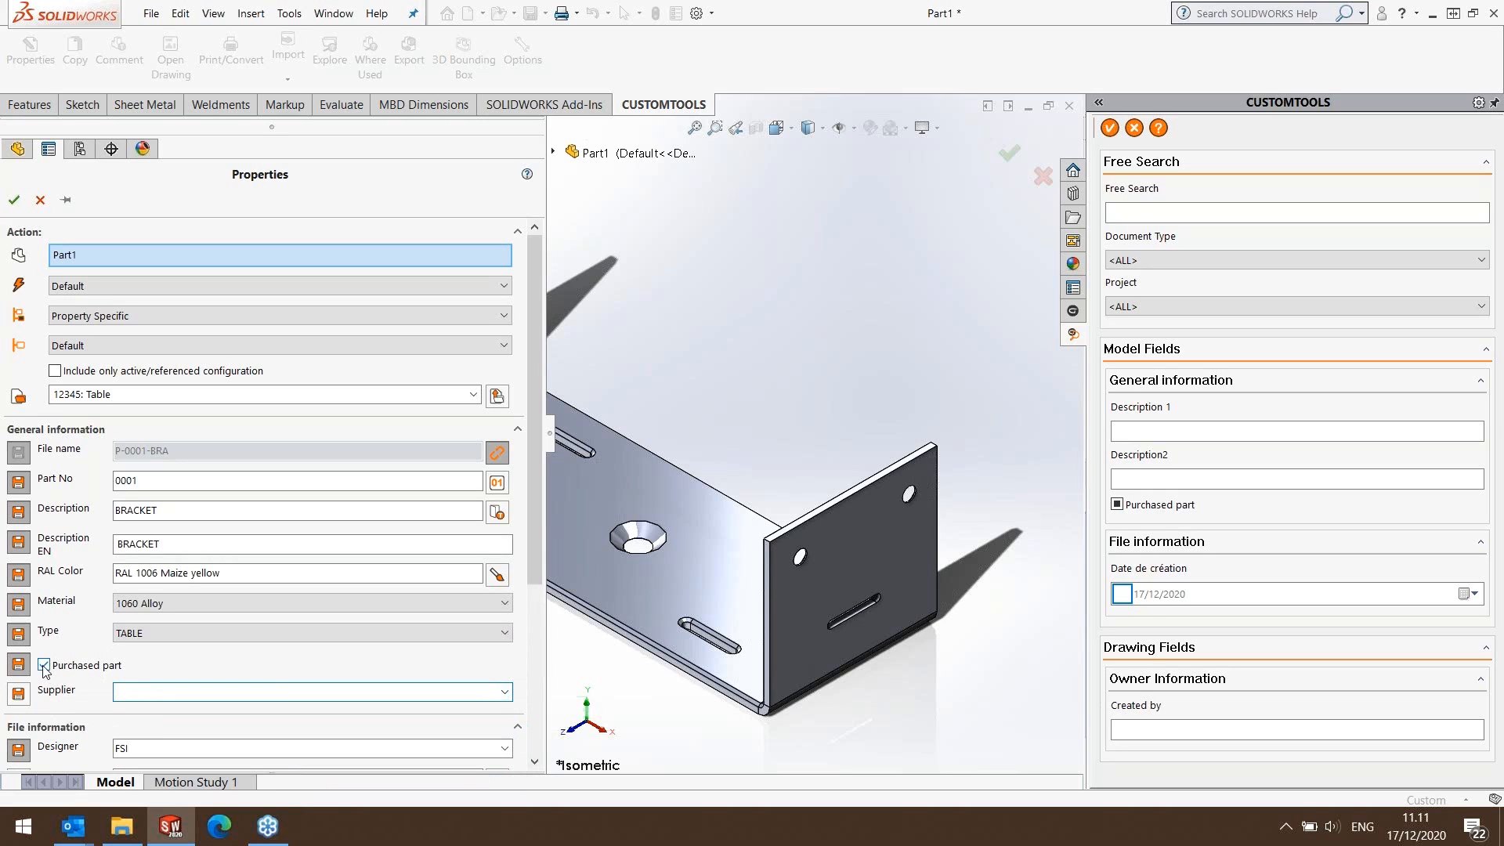
# Check the SharePoint vault folder in File Explorer, return to SOLIDWORKS and save the part with the entered properties.
pyautogui.click(138, 833)
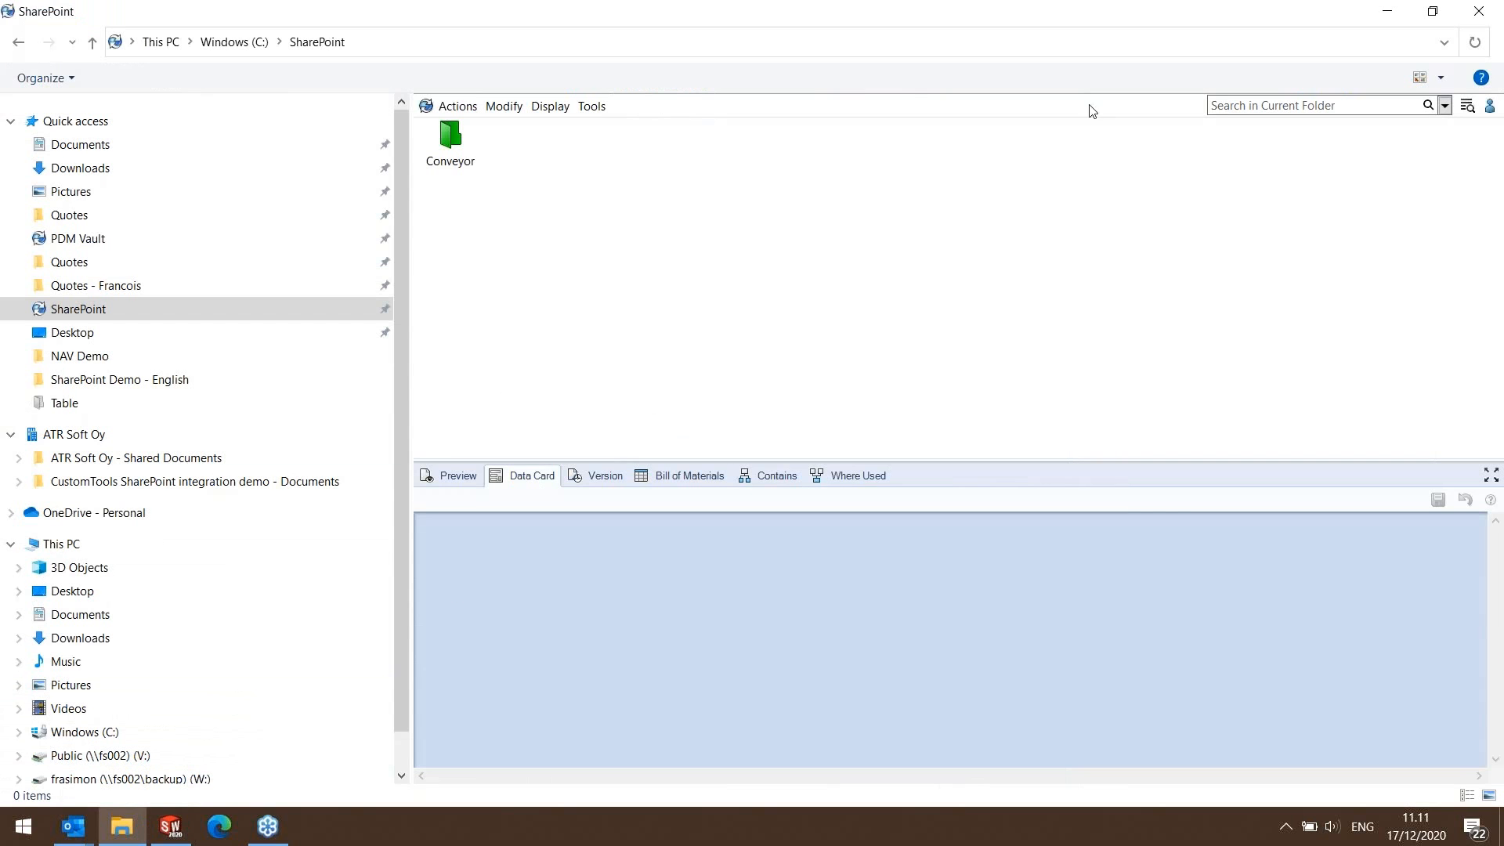
pyautogui.click(1386, 13)
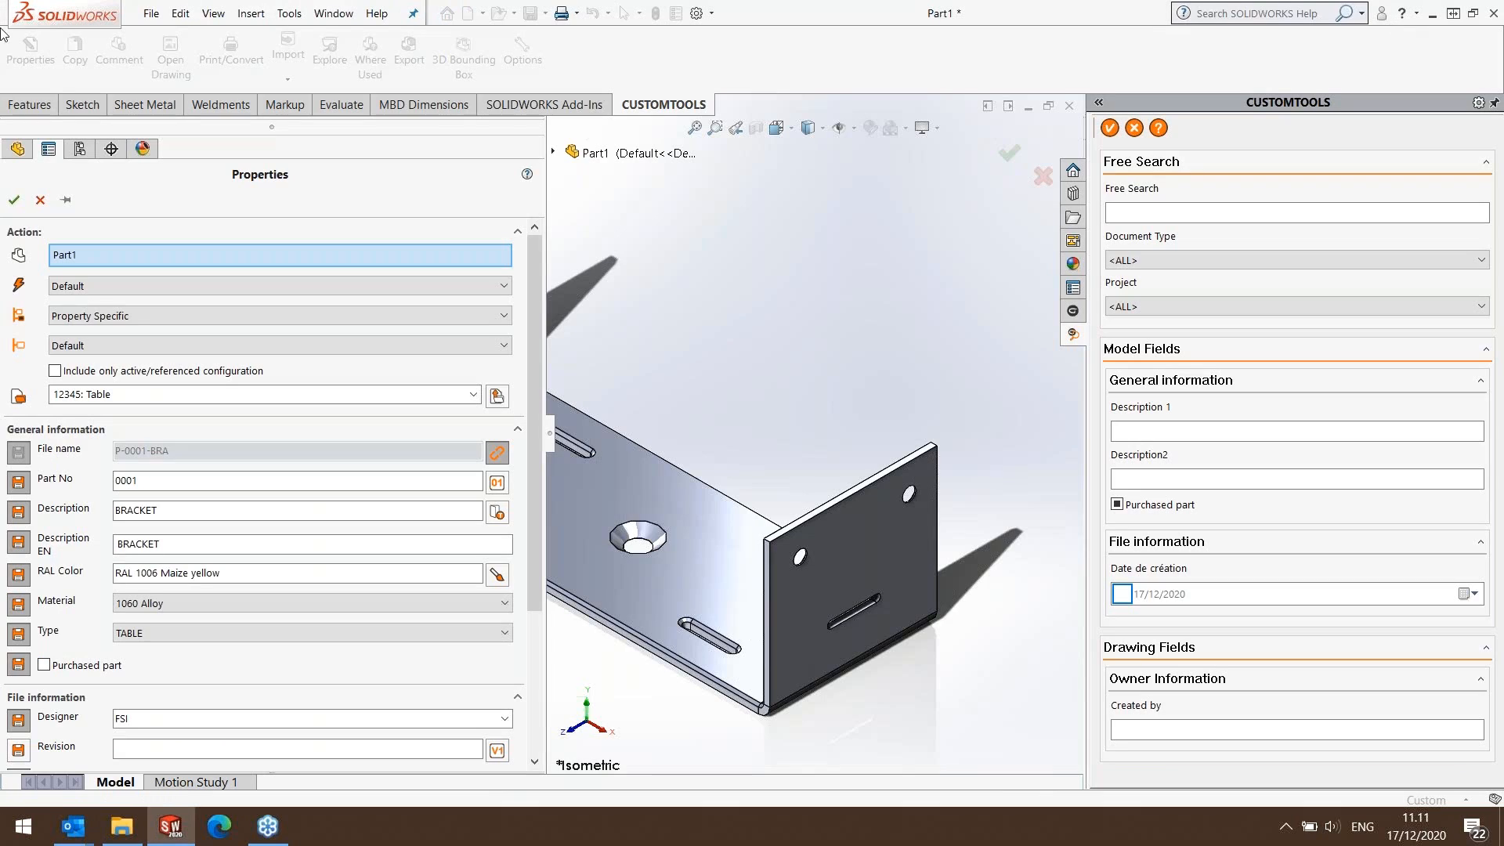
pyautogui.click(14, 200)
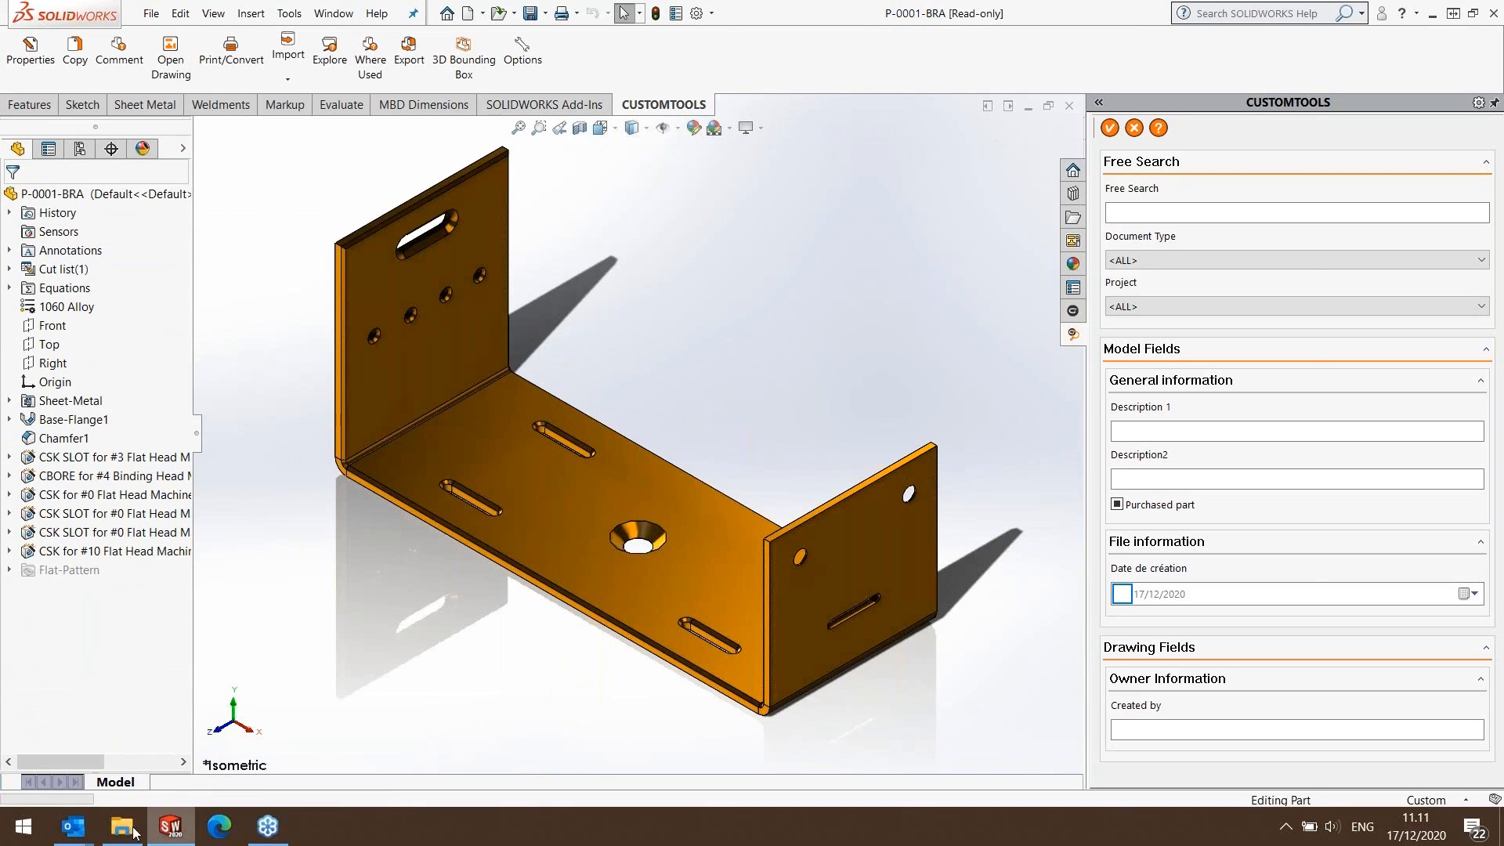
# Make a drawing from the P-0001-BRA part using a drawing template.
pyautogui.click(149, 14)
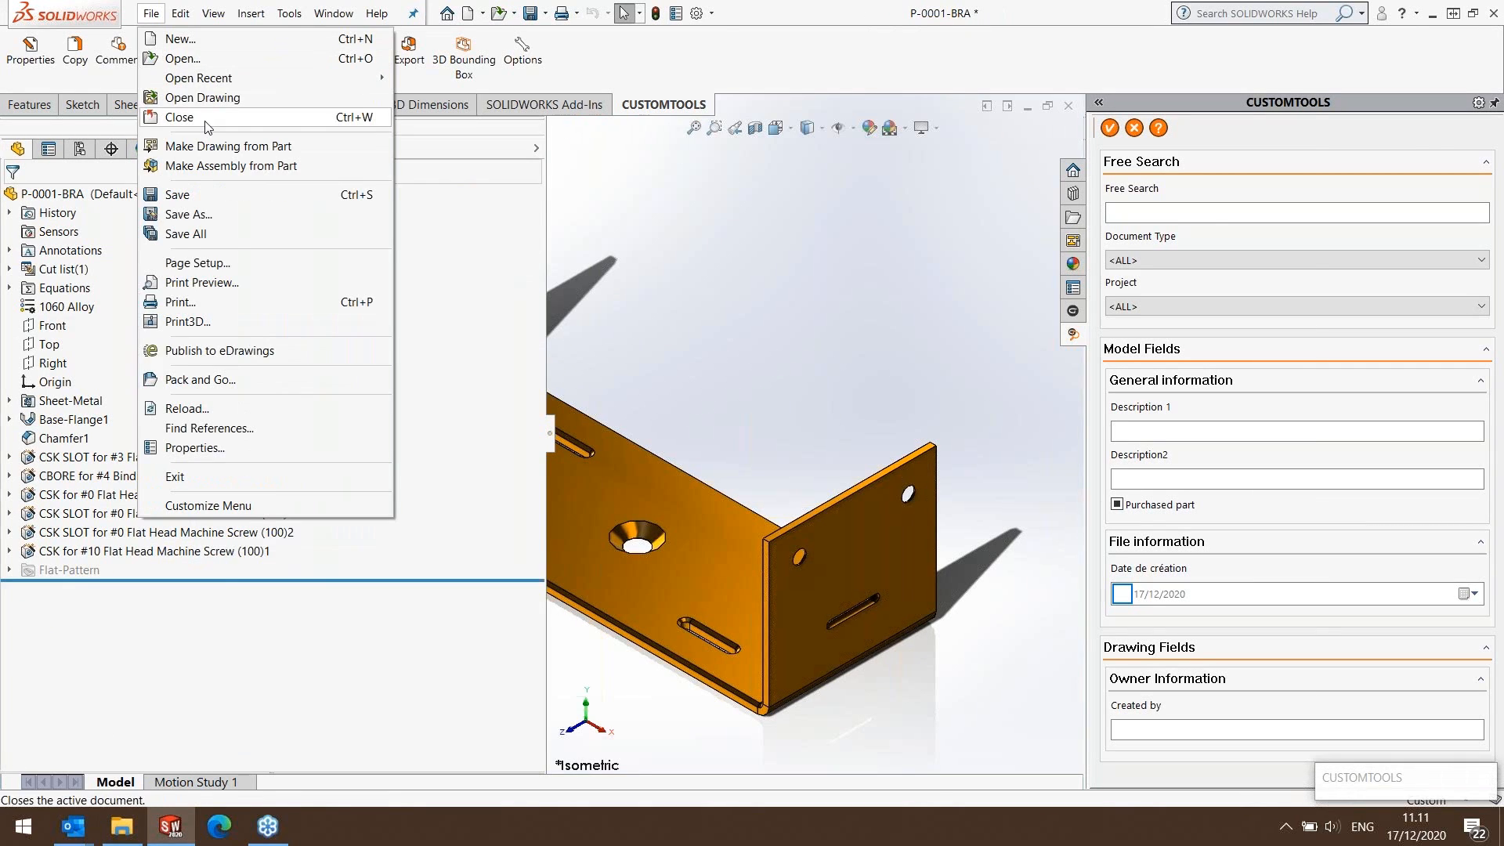
pyautogui.click(301, 147)
pyautogui.click(709, 455)
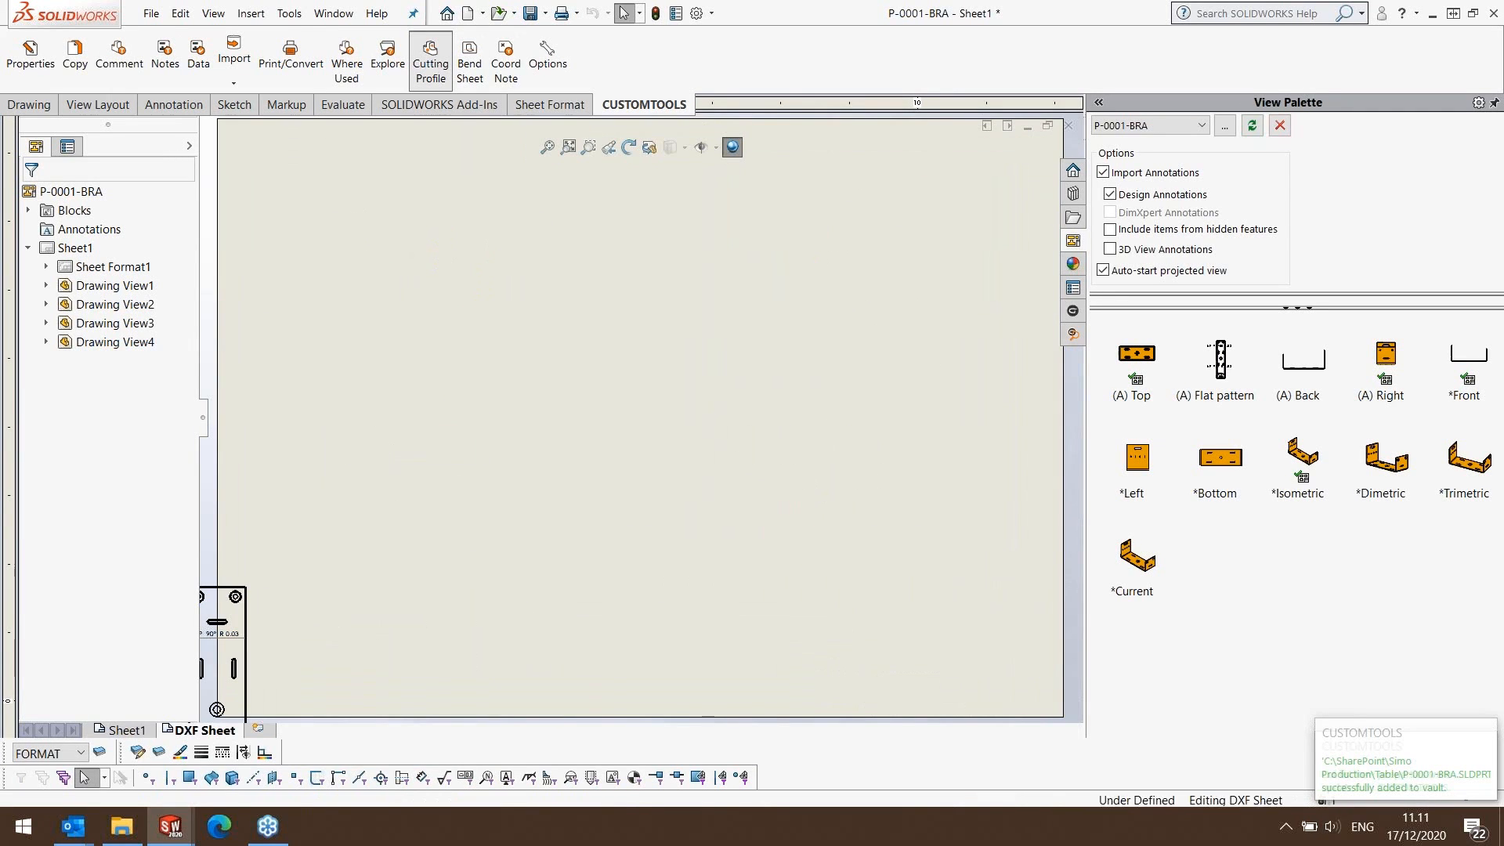
# Add a cutting profile DXF sheet and a bend sheet to the drawing, and save and close it.
pyautogui.click(206, 730)
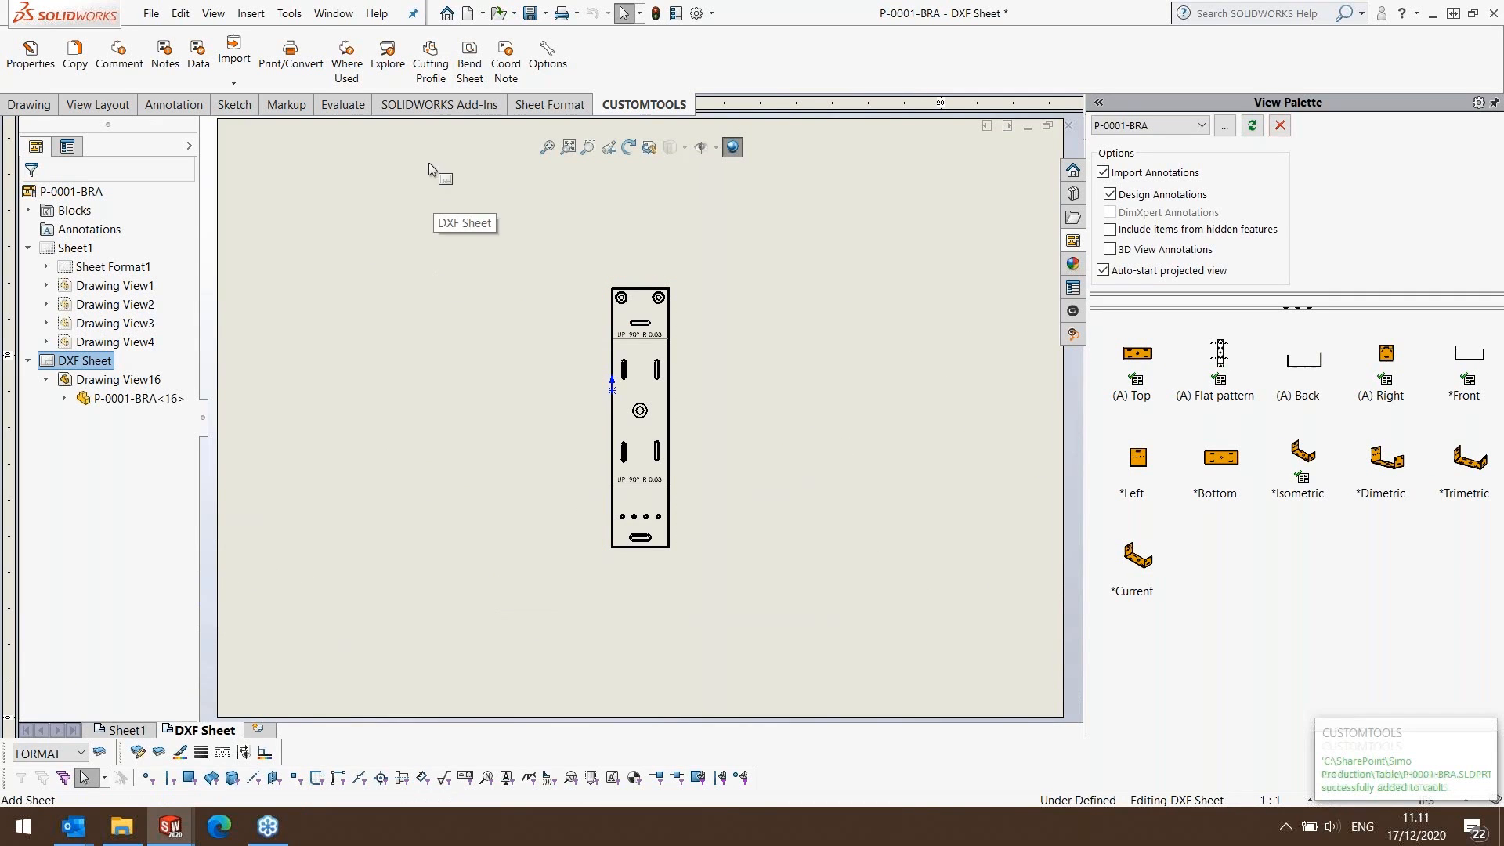
pyautogui.click(471, 68)
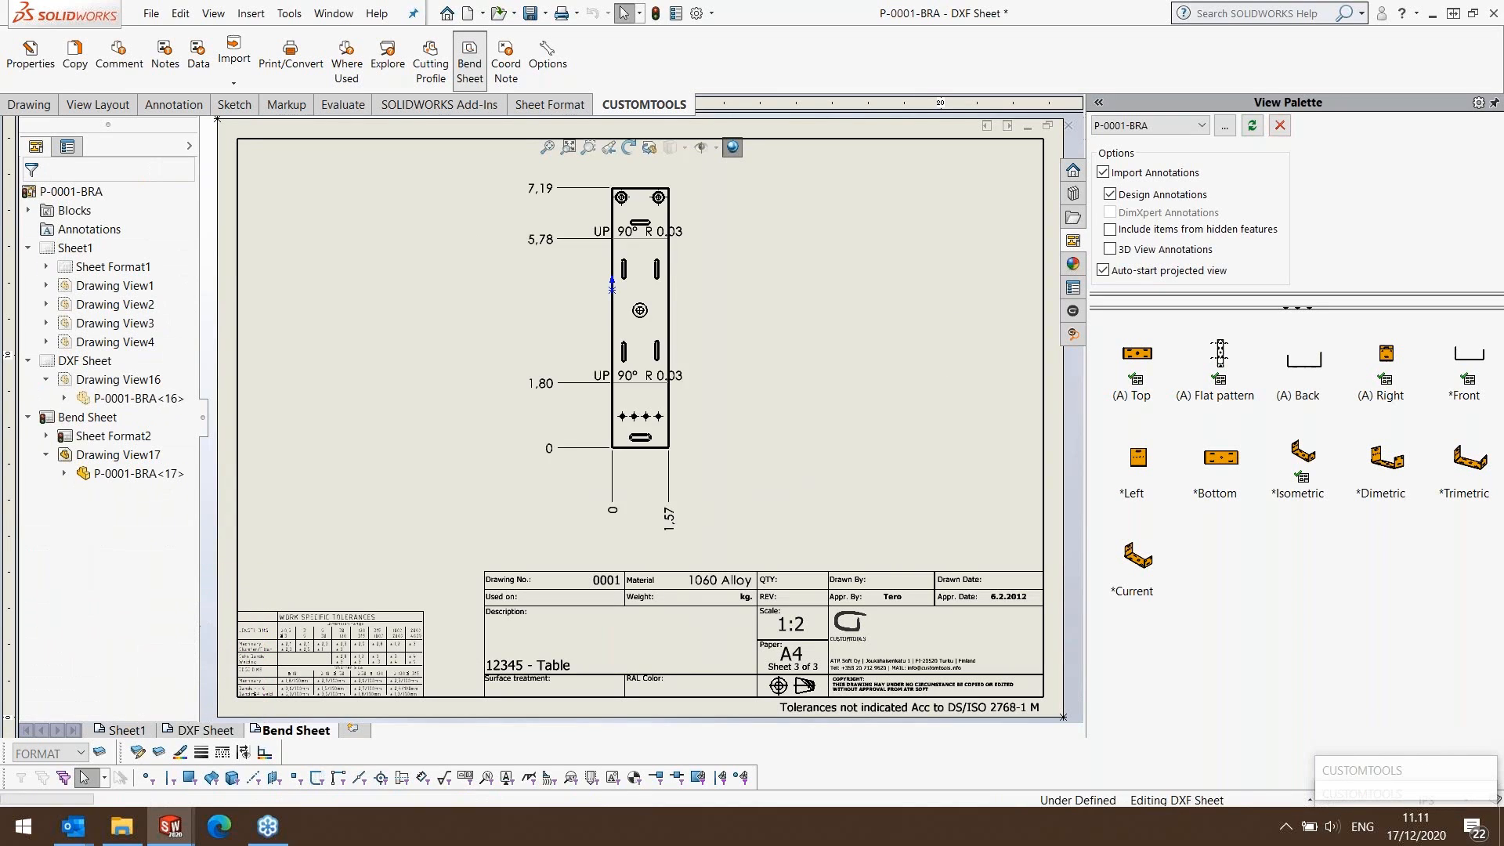
pyautogui.click(530, 15)
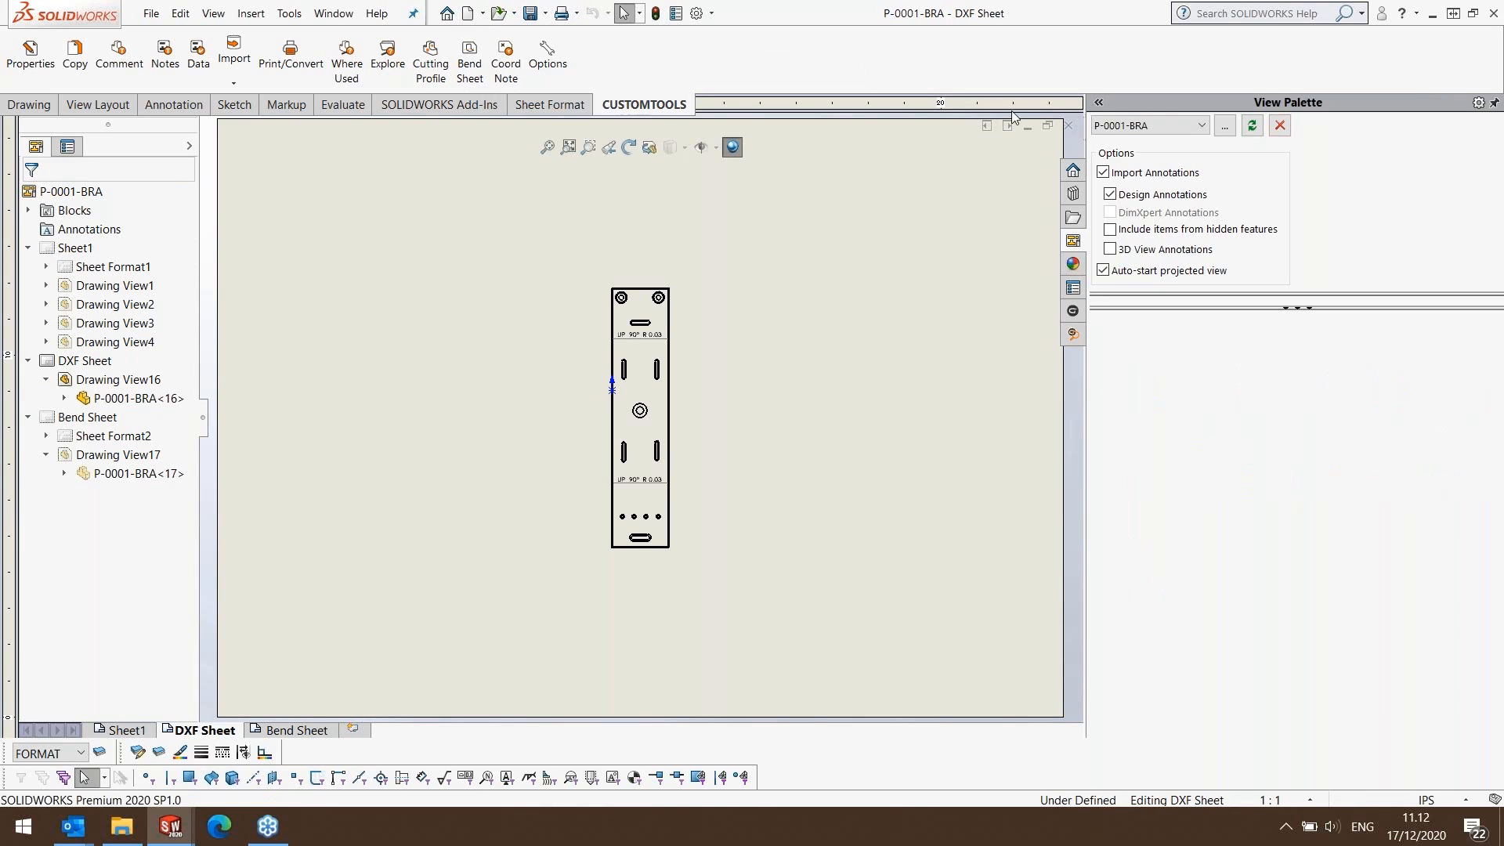
pyautogui.click(1069, 126)
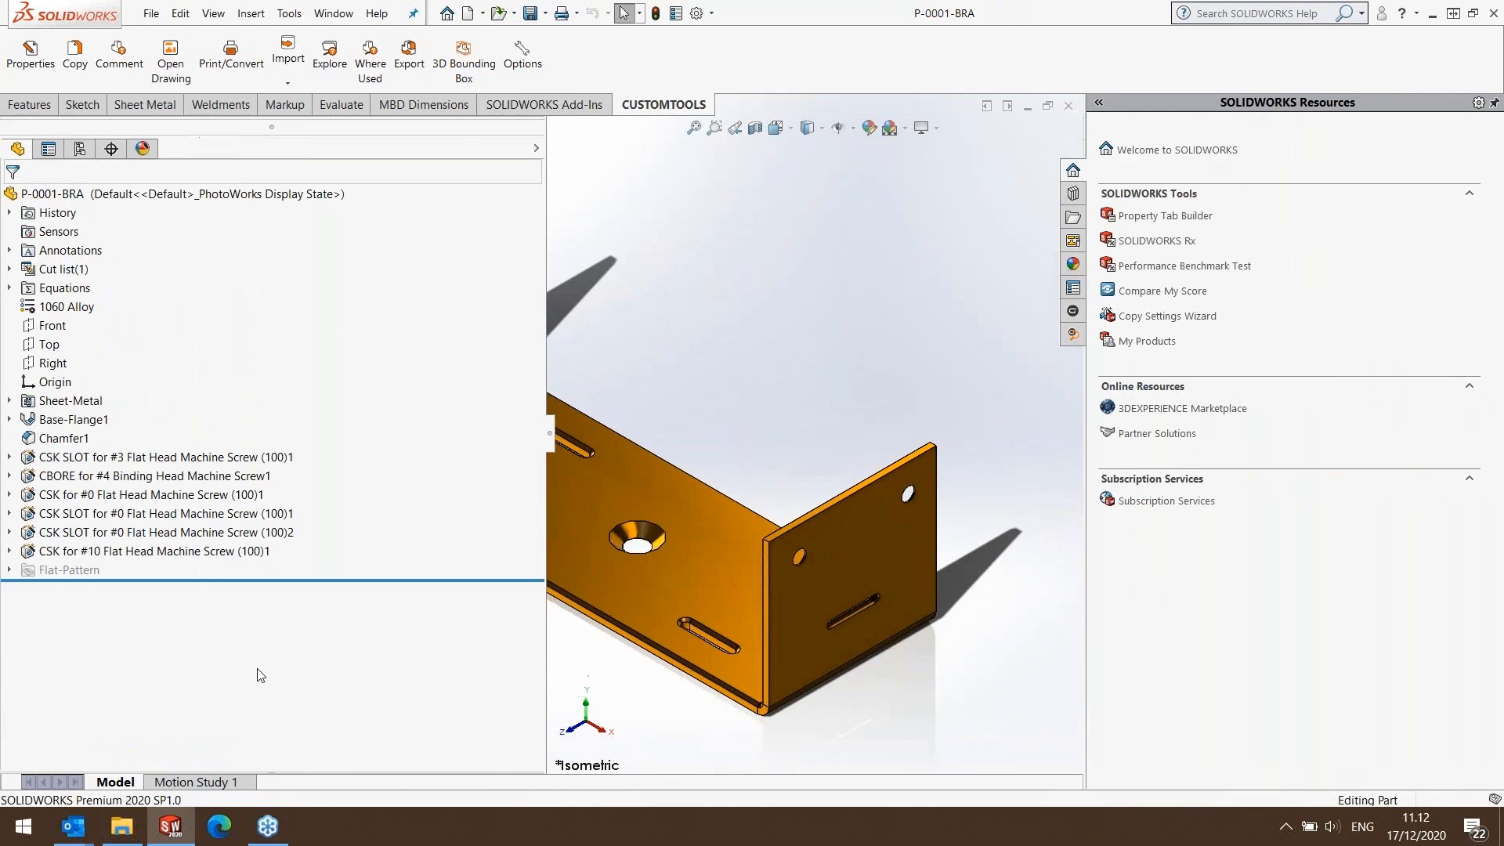
# Switch to File Explorer, refresh the SharePoint vault and open the Table folder inside Simo Production.
pyautogui.click(121, 825)
pyautogui.rightClick(633, 246)
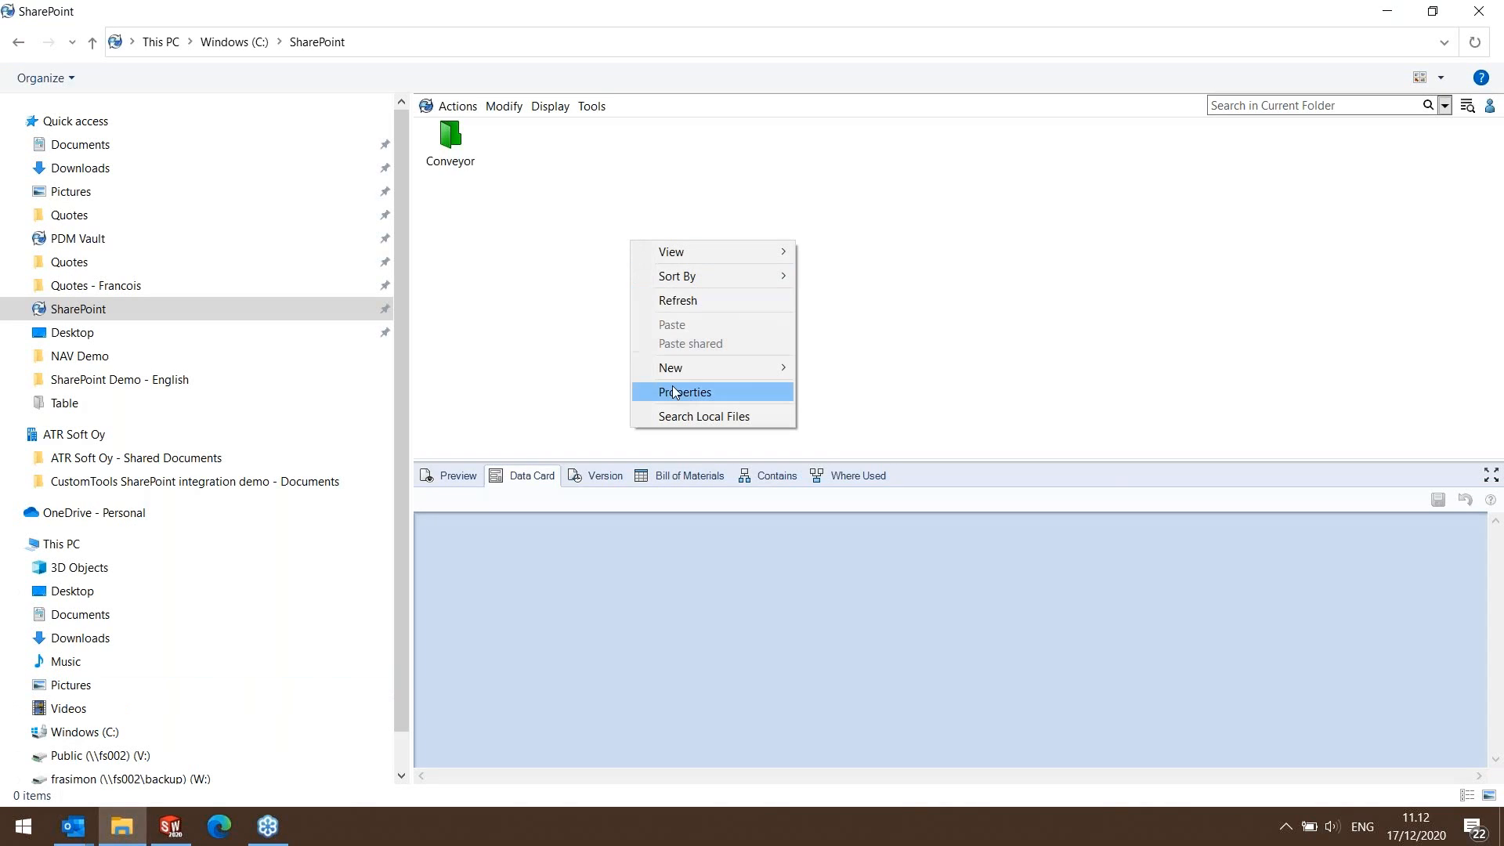
pyautogui.click(675, 300)
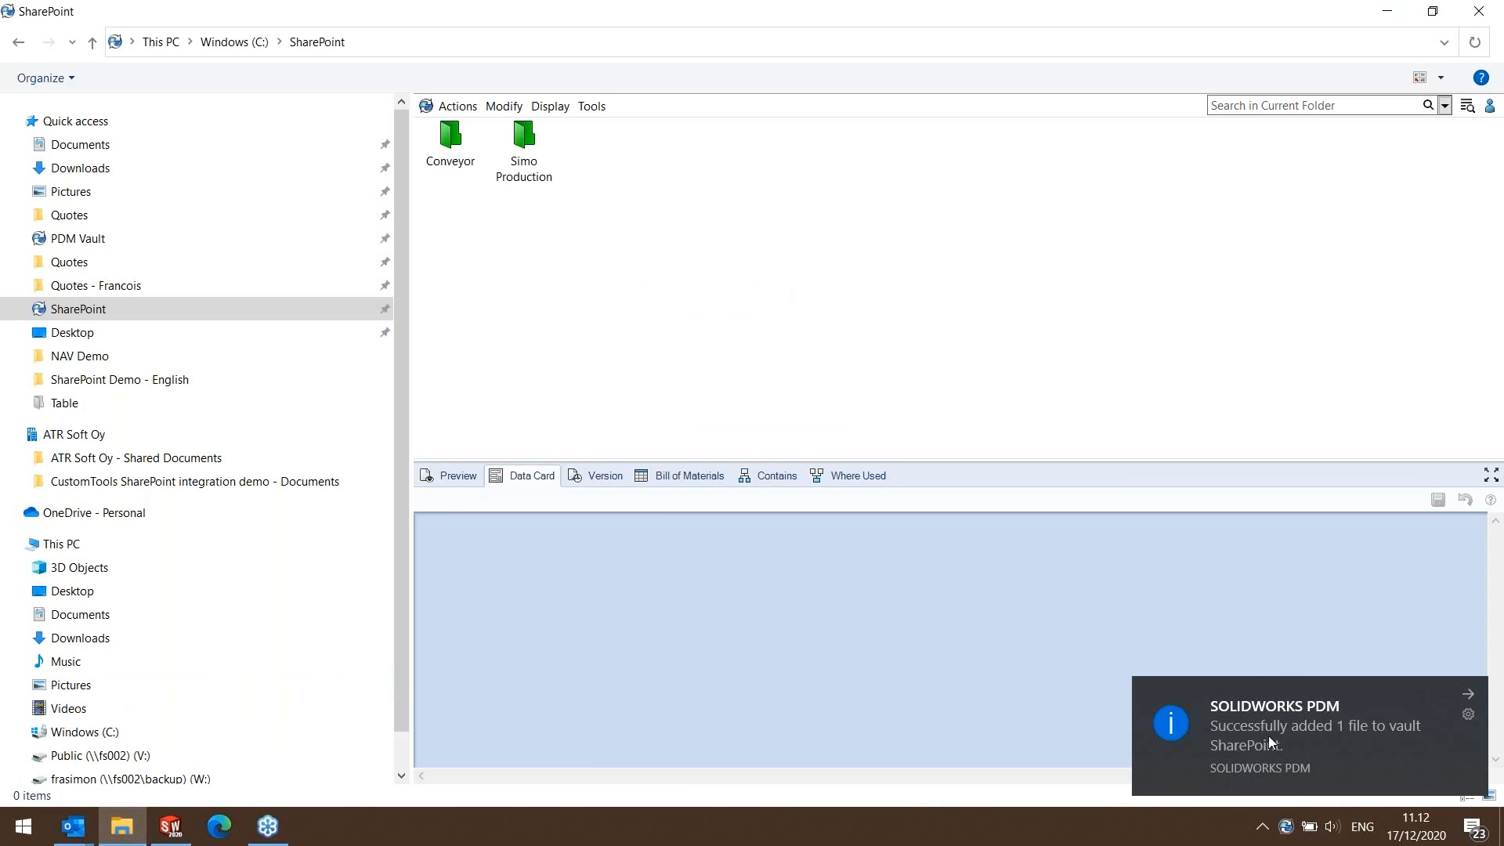
pyautogui.click(521, 145)
pyautogui.doubleClick(523, 142)
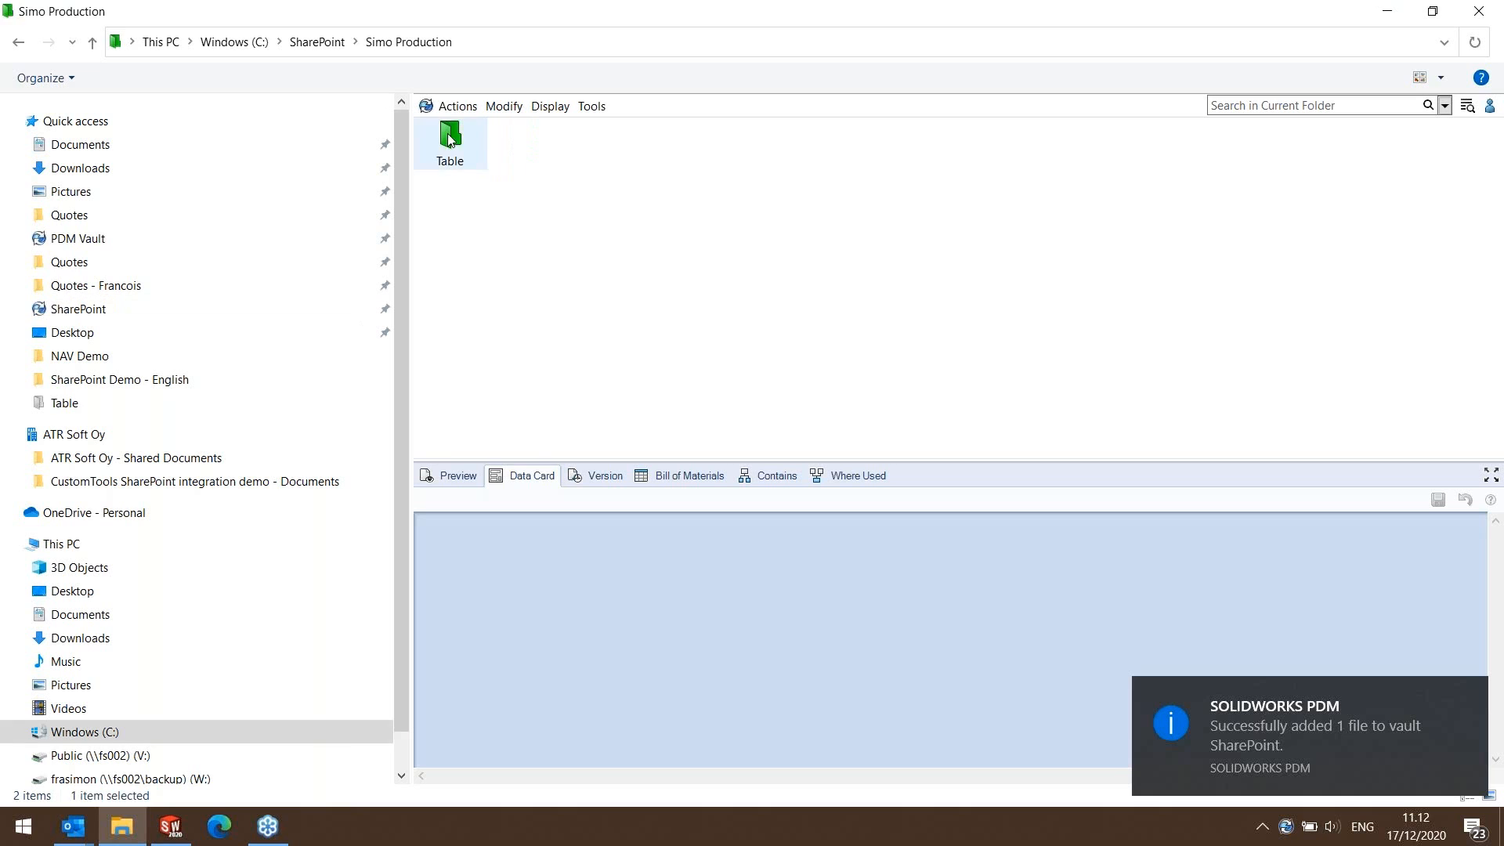
pyautogui.click(447, 139)
pyautogui.doubleClick(451, 141)
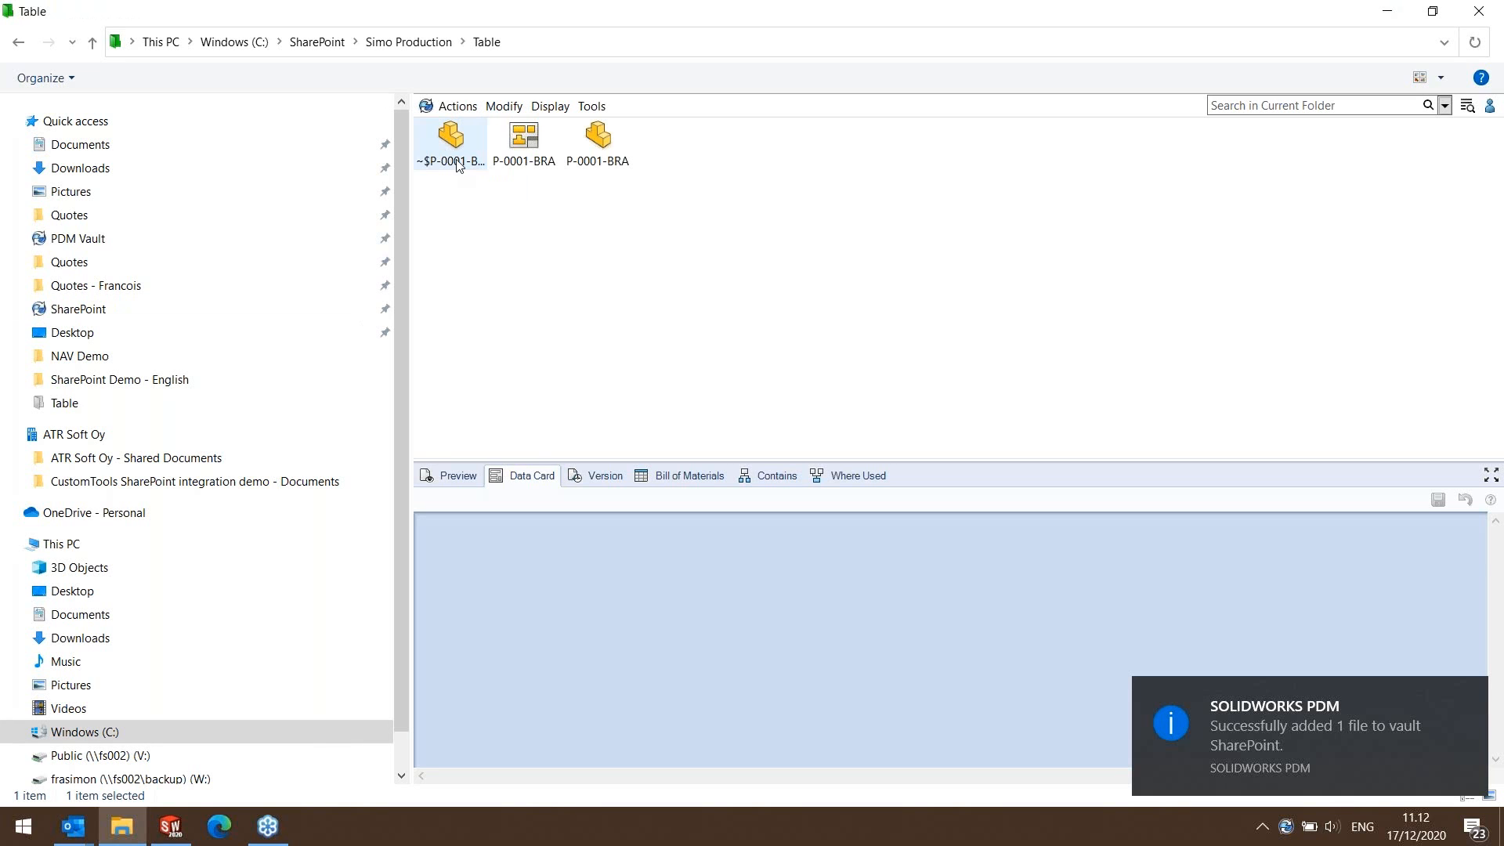
# Return to SOLIDWORKS and batch-export the P-0001-BRA drawing with the Export to SharePoint template, using the local file version and reviewing the conversion rules.
pyautogui.click(1387, 11)
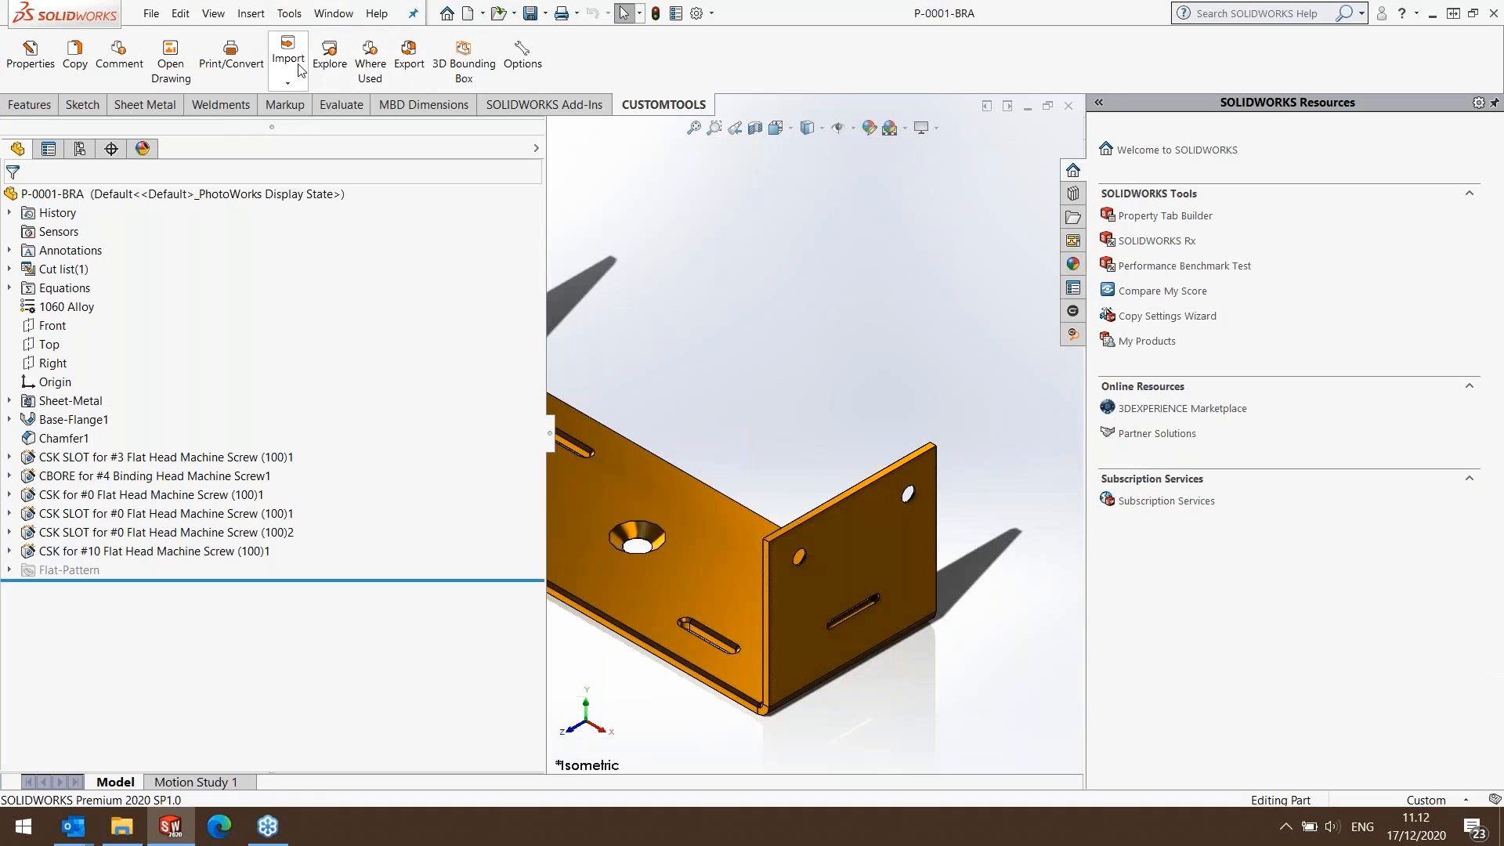
pyautogui.click(246, 67)
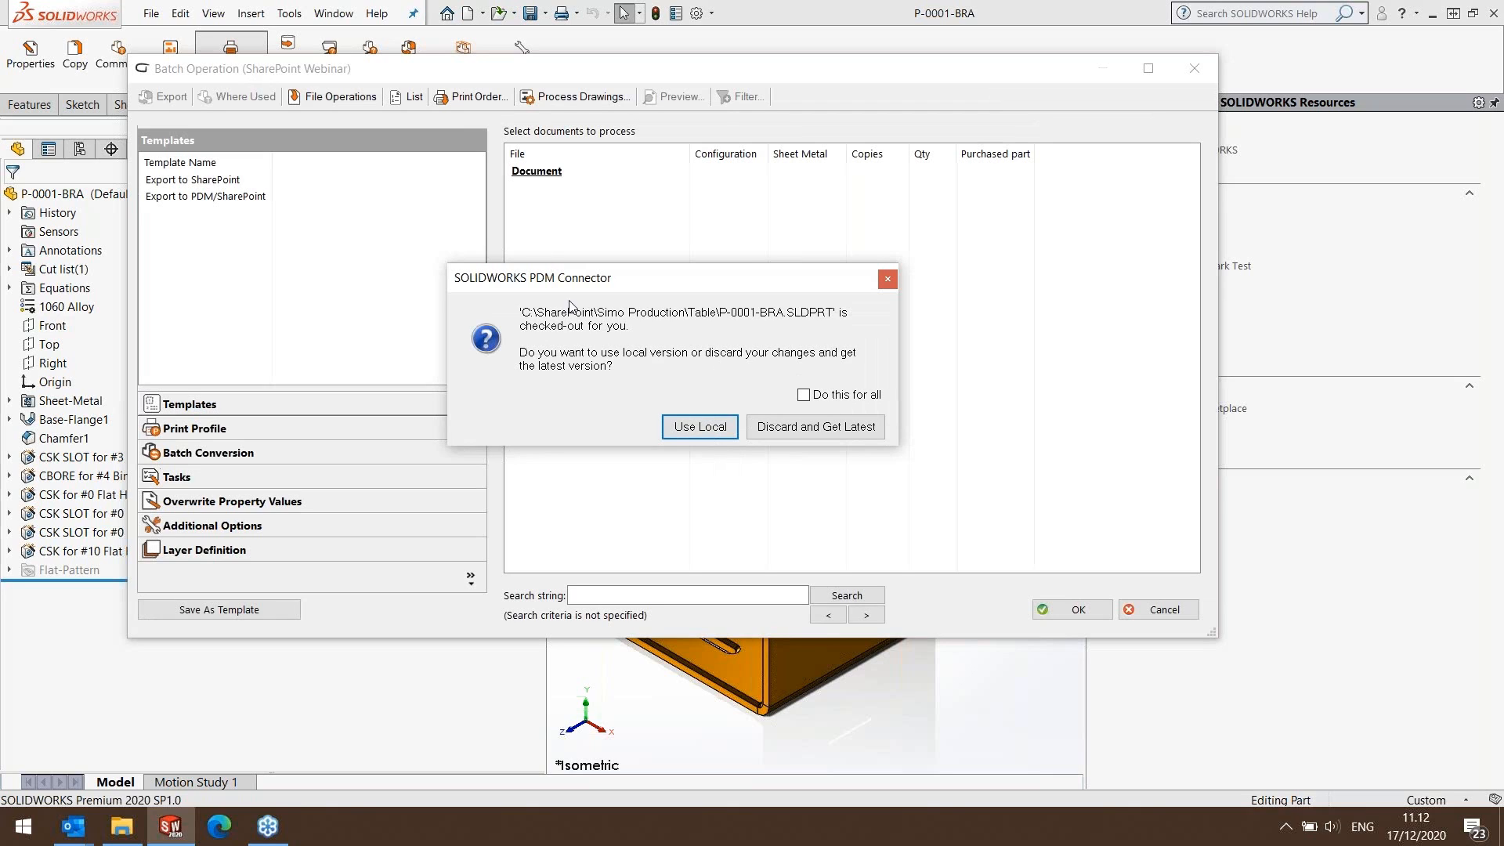
pyautogui.click(693, 433)
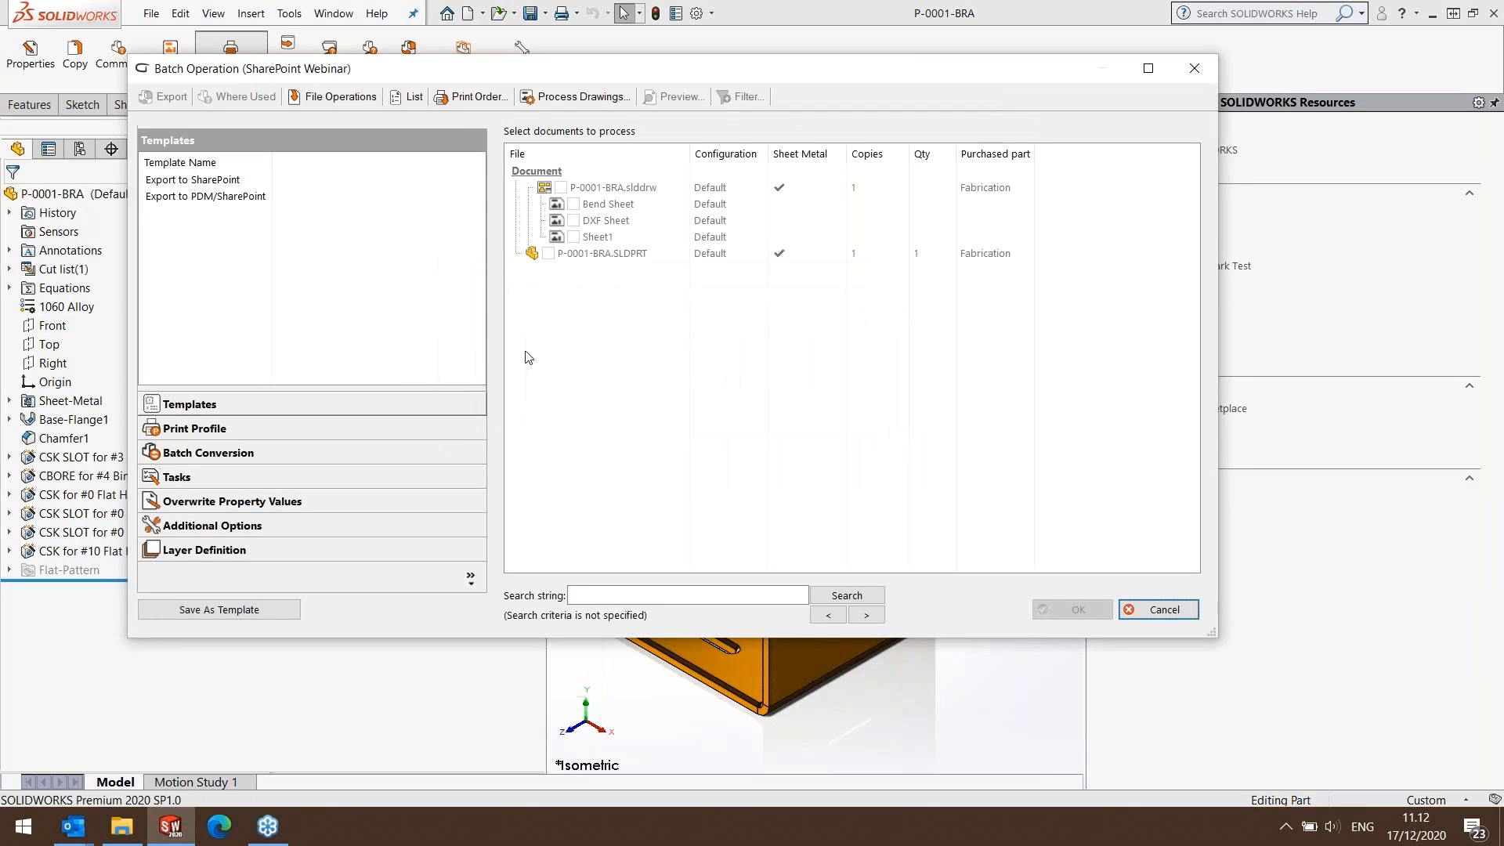
pyautogui.click(208, 180)
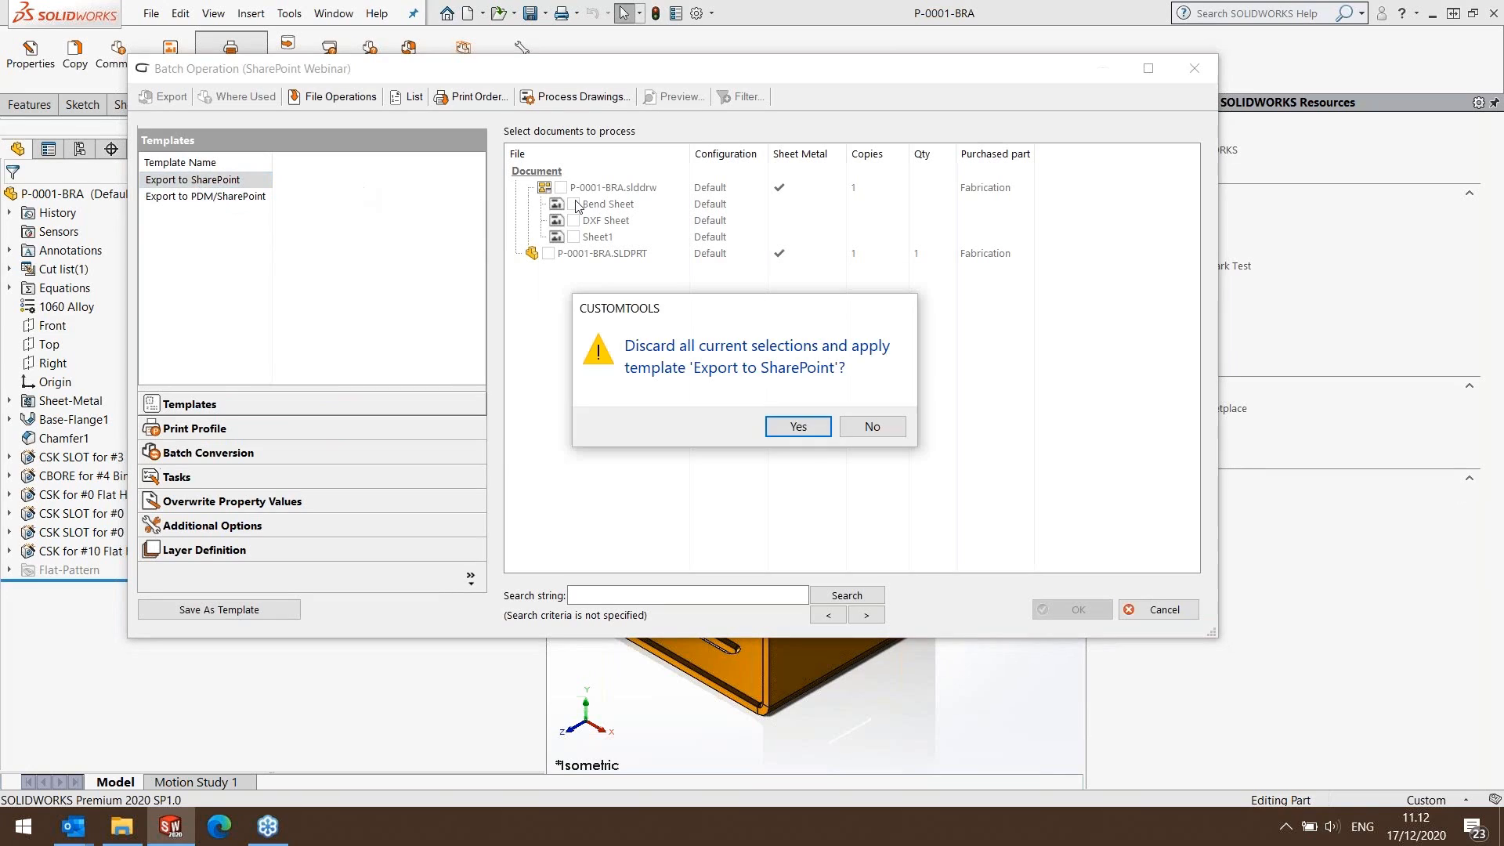
pyautogui.click(797, 427)
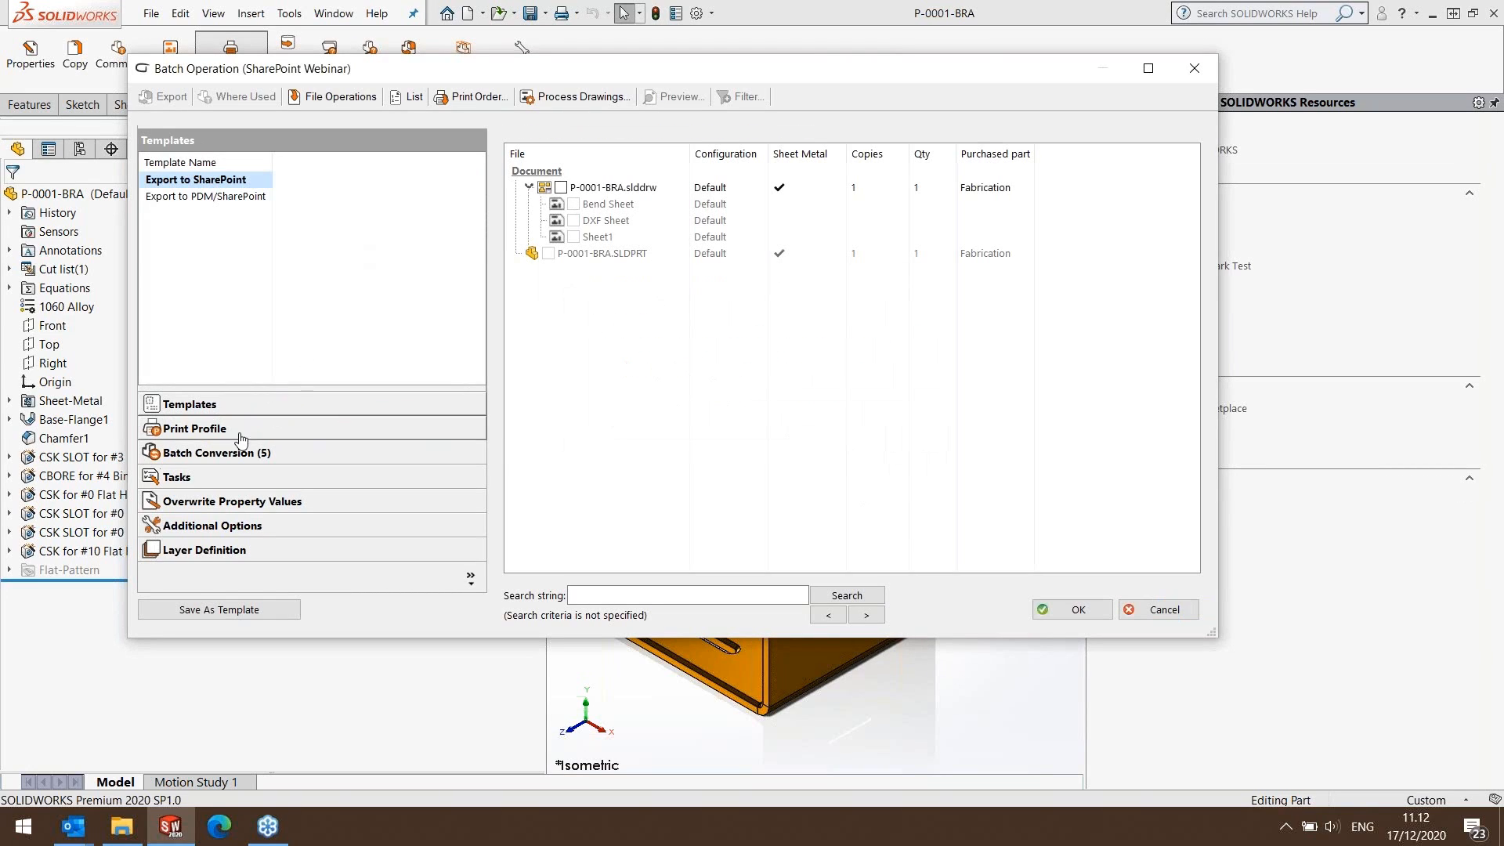
pyautogui.click(227, 453)
pyautogui.click(223, 179)
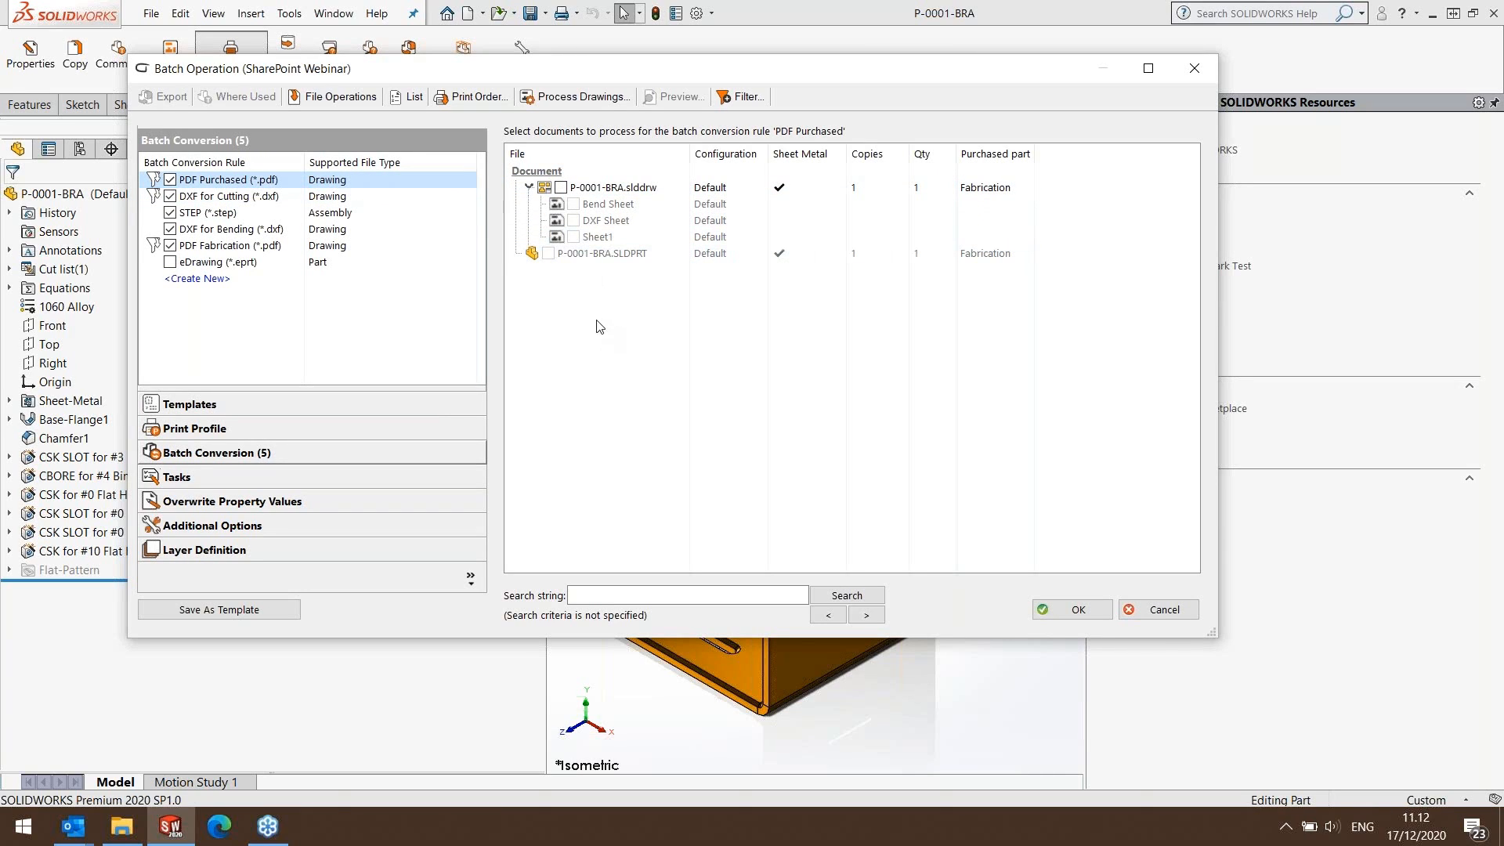
pyautogui.click(1064, 615)
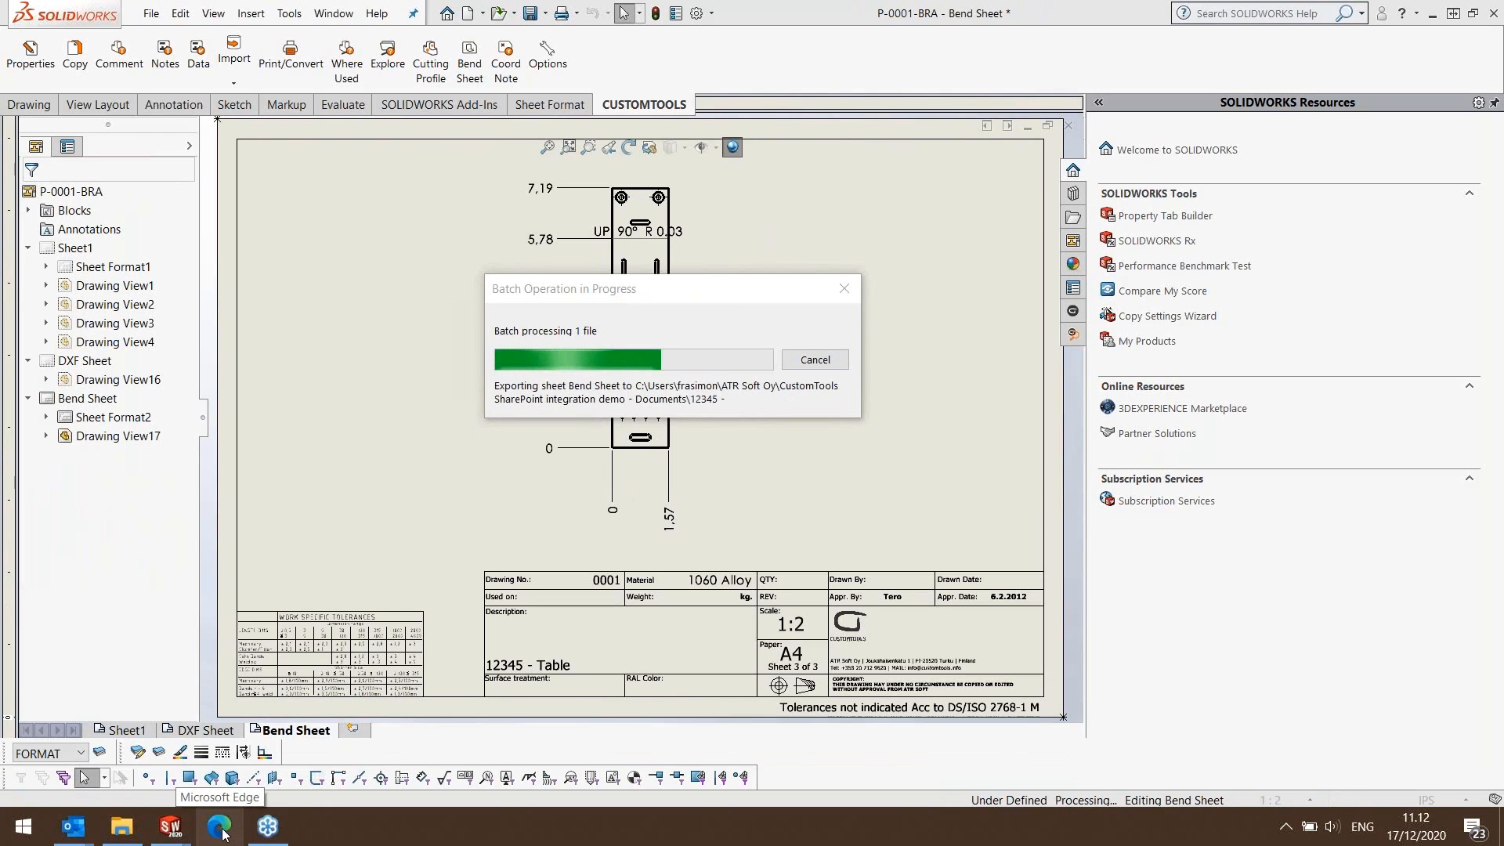
# Switch to Microsoft Edge and open the document library of the CustomTools SharePoint integration demo site.
pyautogui.click(219, 825)
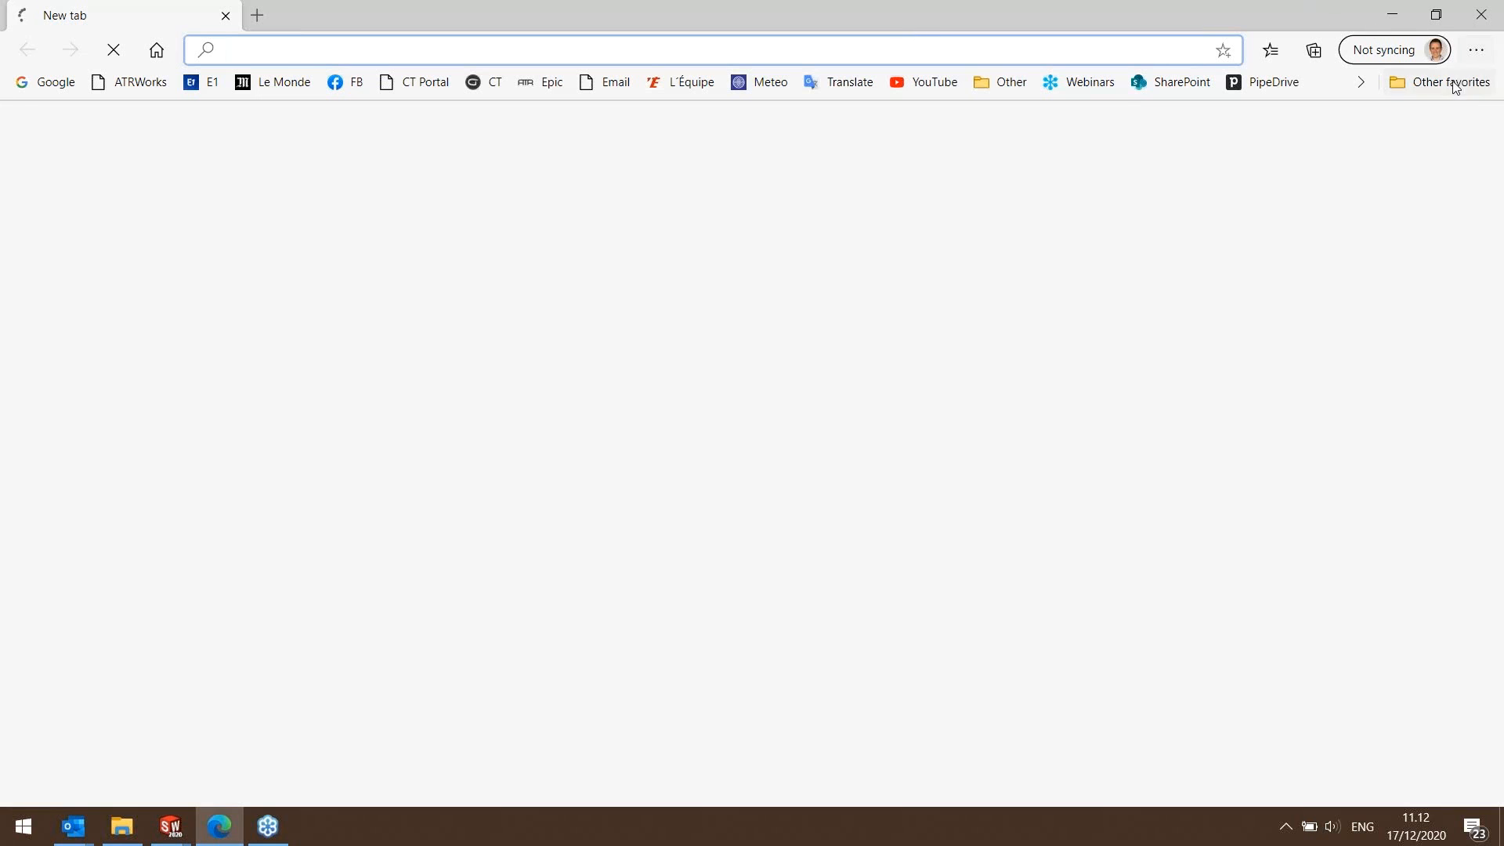
pyautogui.click(1449, 82)
pyautogui.click(1218, 460)
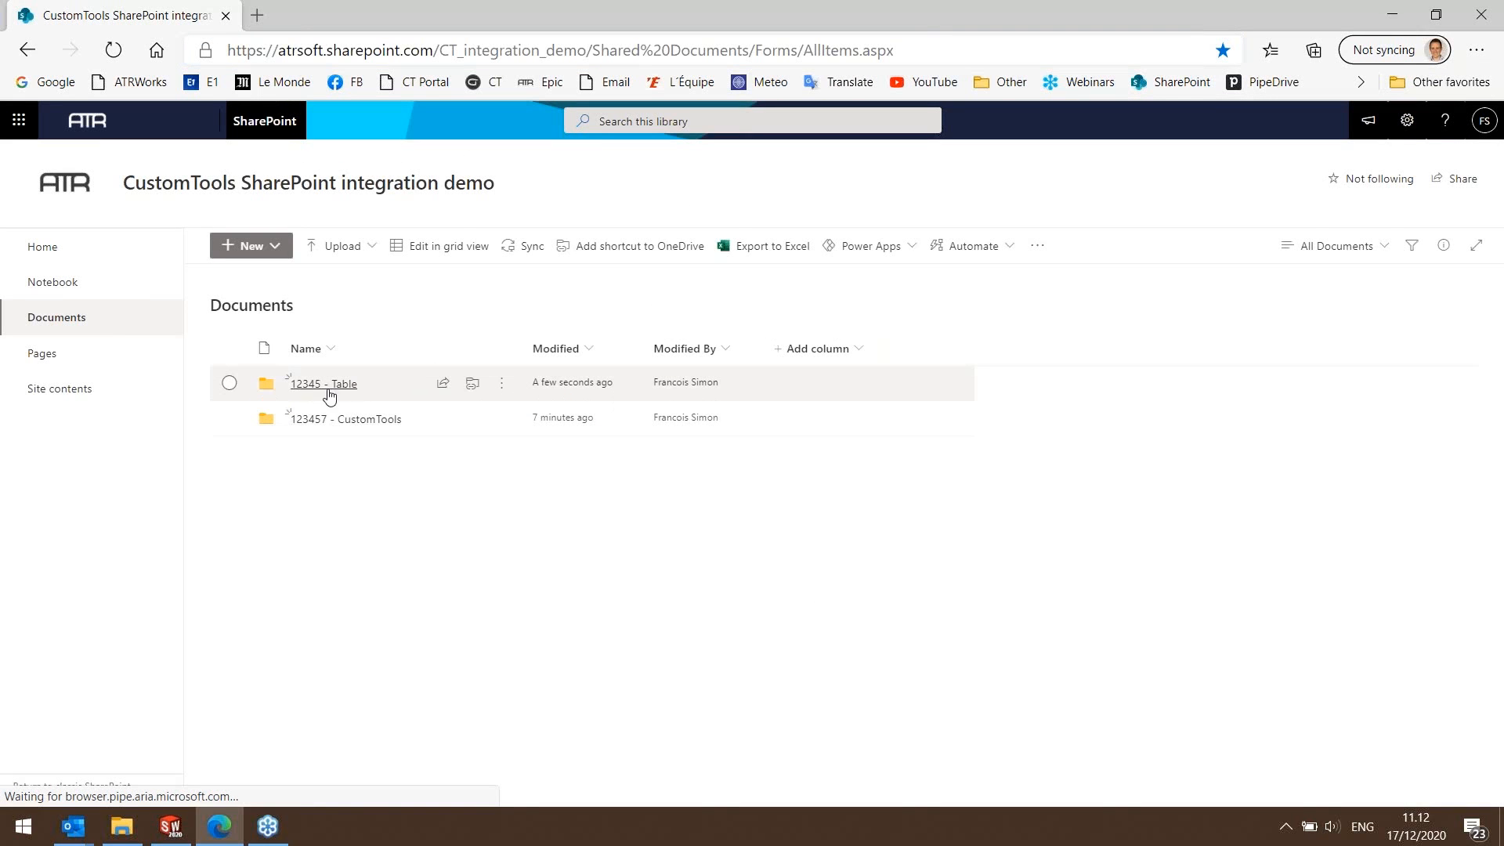
# Check the exported files in the Bending and Cutting subfolders of the DXF folder in 12345 - Table.
pyautogui.click(329, 385)
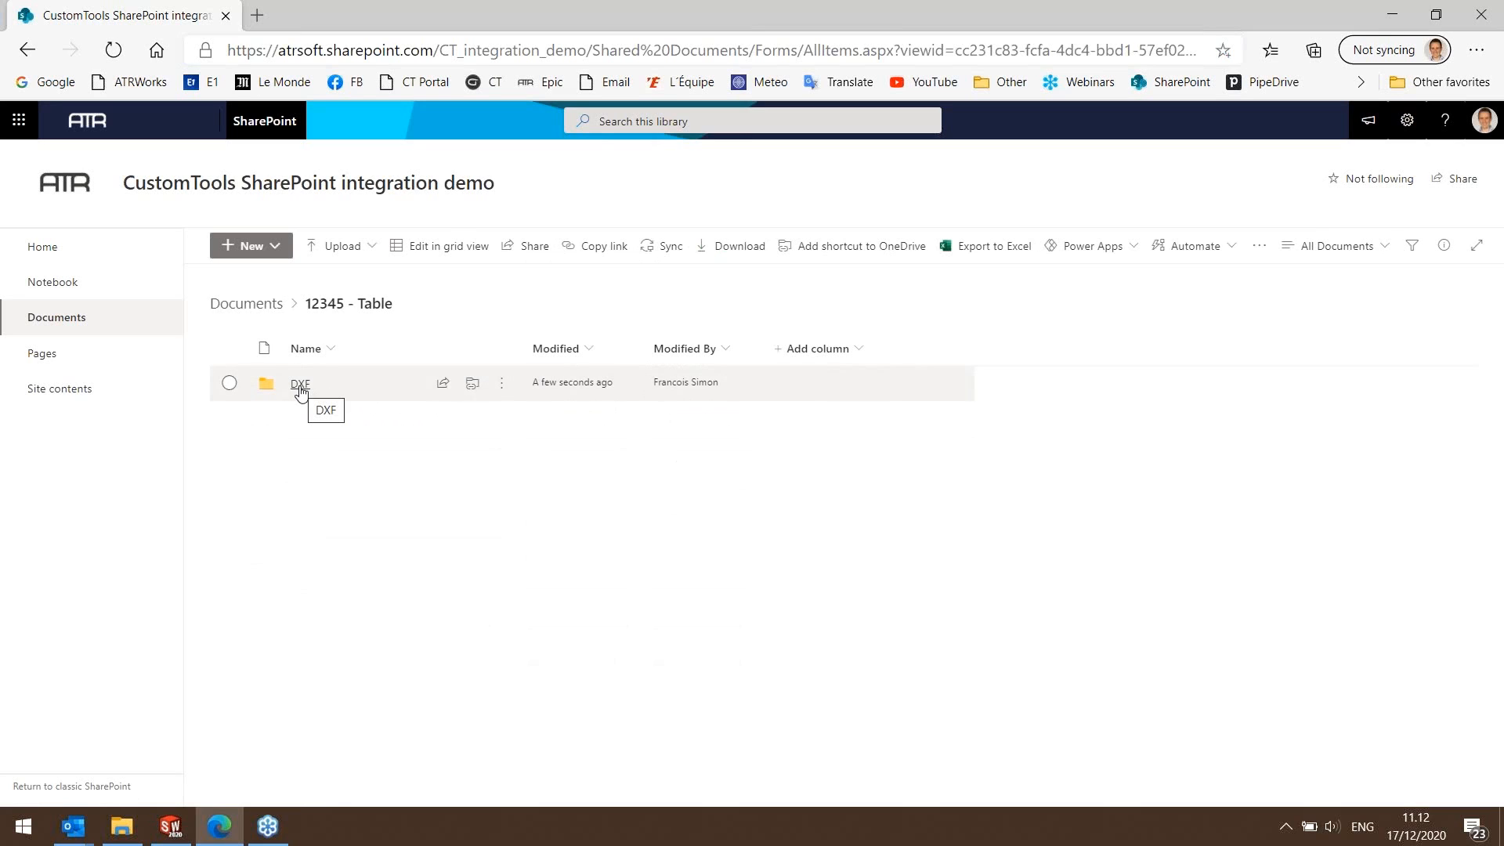
pyautogui.click(301, 386)
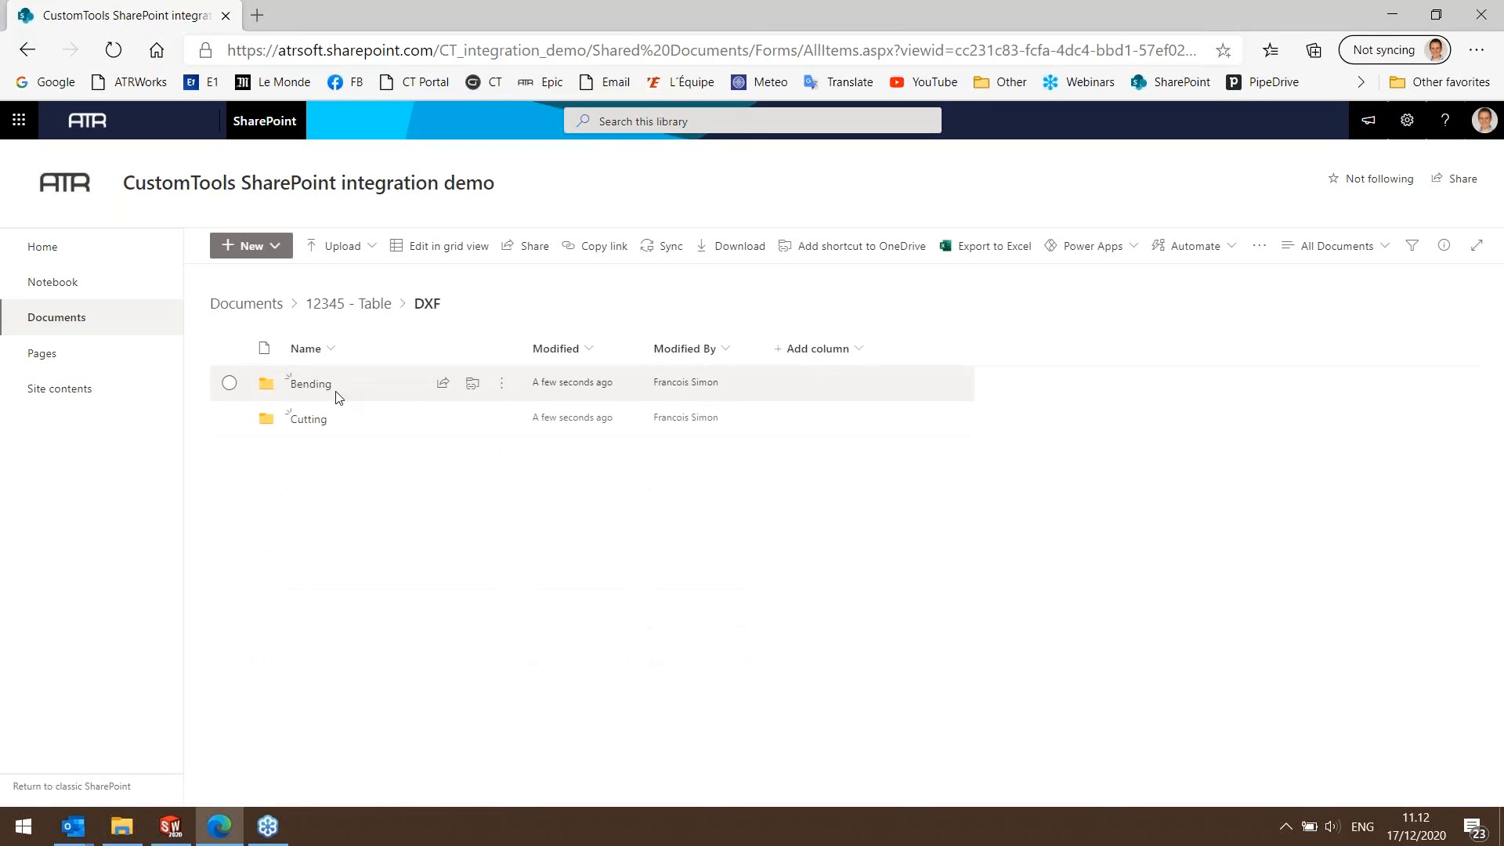
pyautogui.click(312, 384)
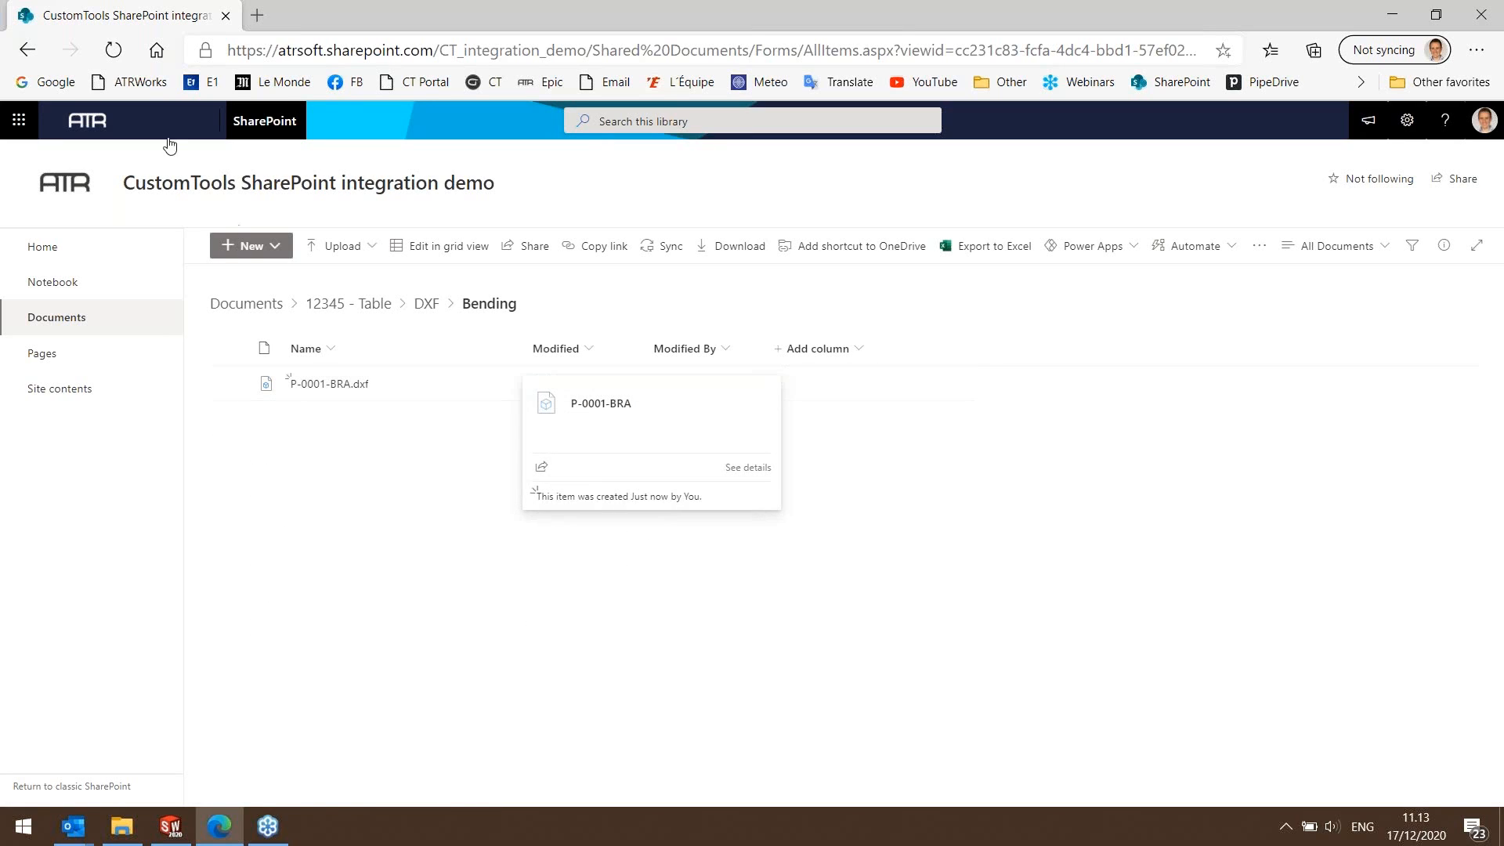
pyautogui.click(27, 50)
pyautogui.click(307, 418)
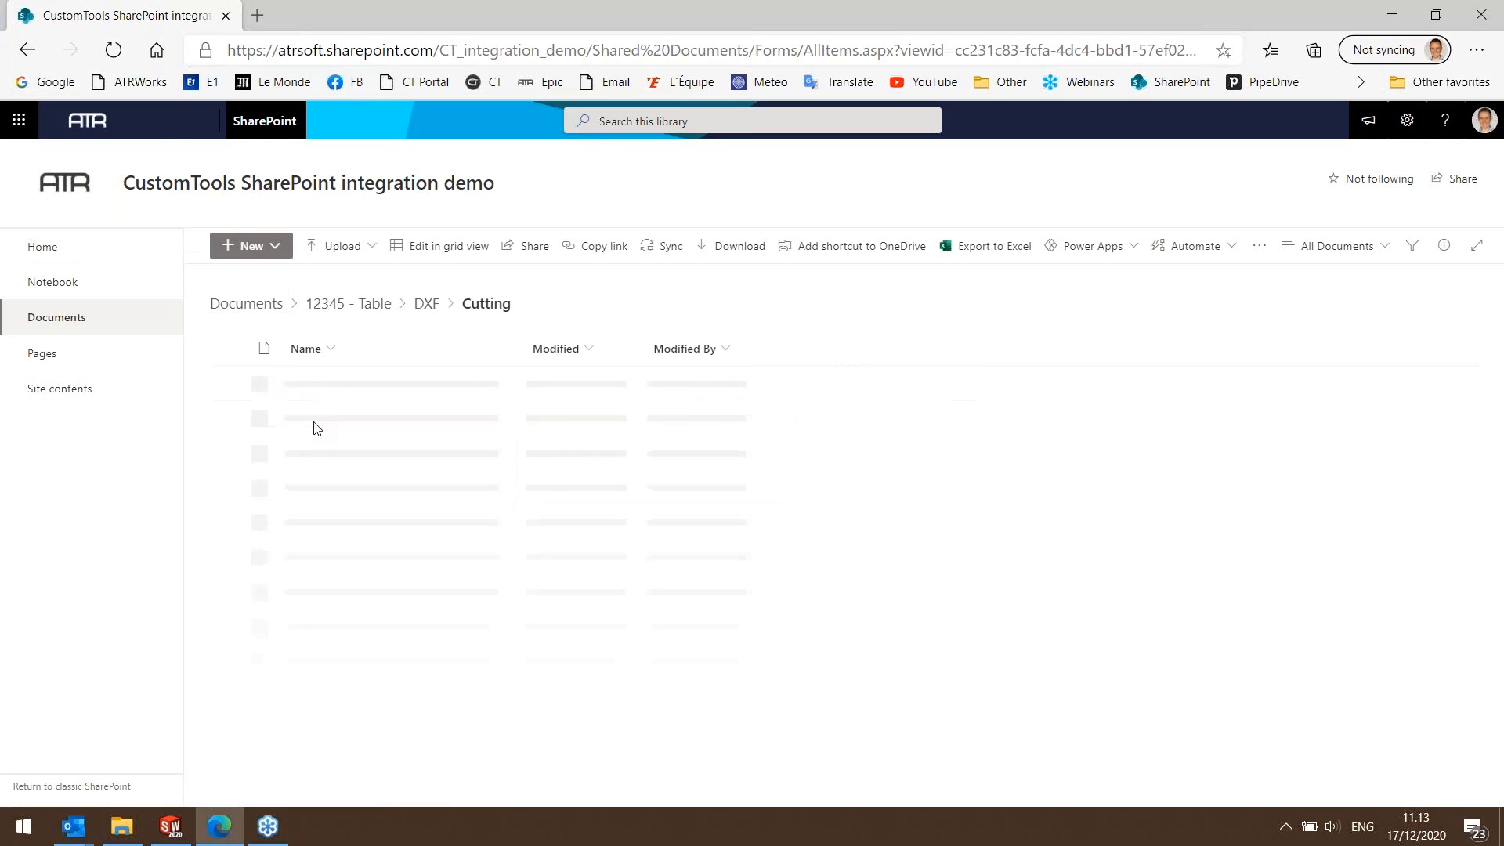
pyautogui.click(27, 50)
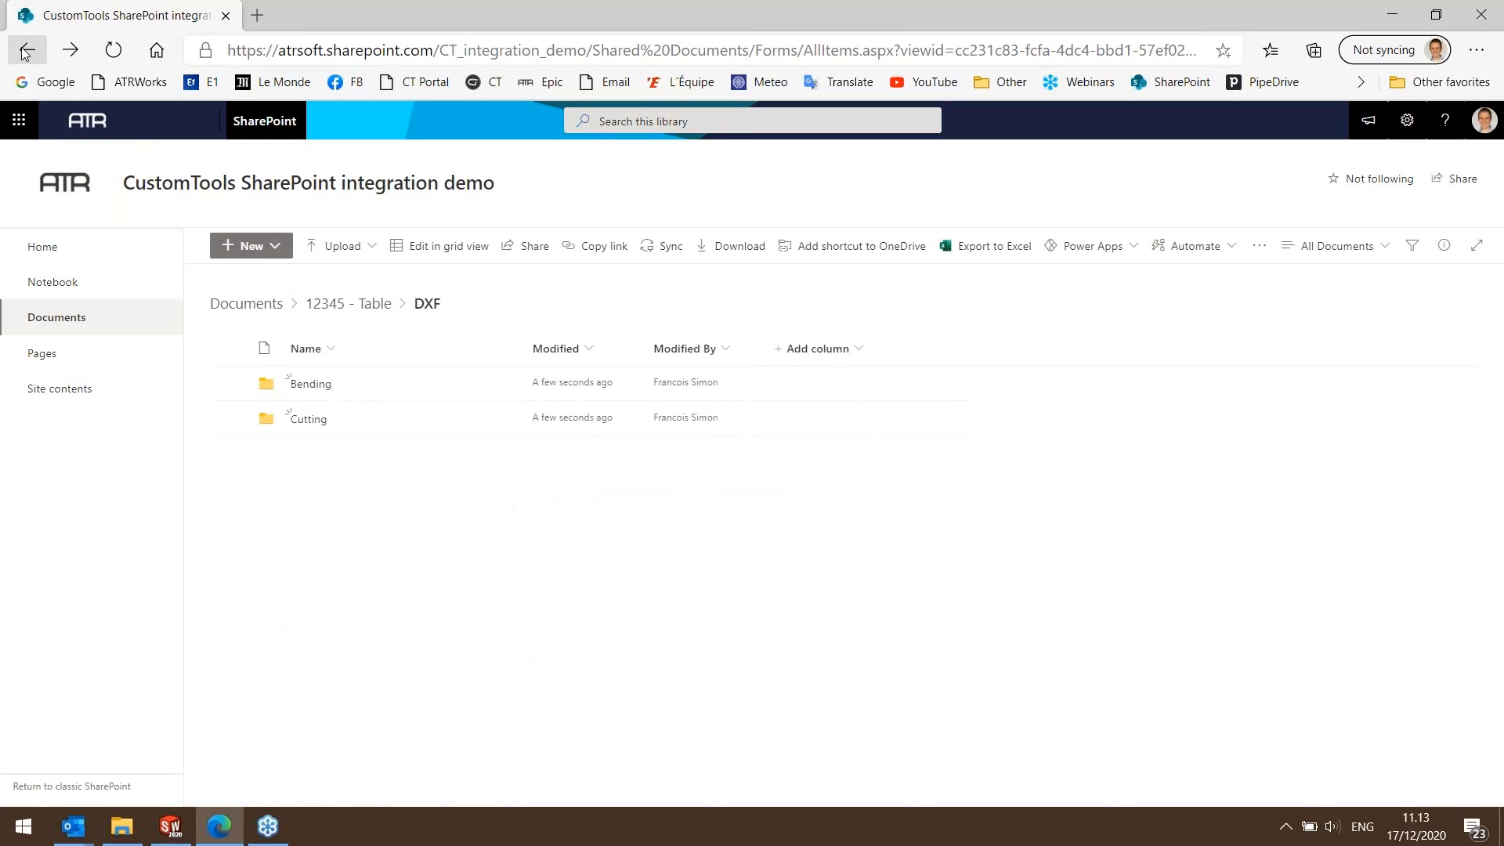
# View P-0001-BRA.pdf in the PDF Fabrication folder of 12345 - Table, and return to the folder.
pyautogui.click(27, 49)
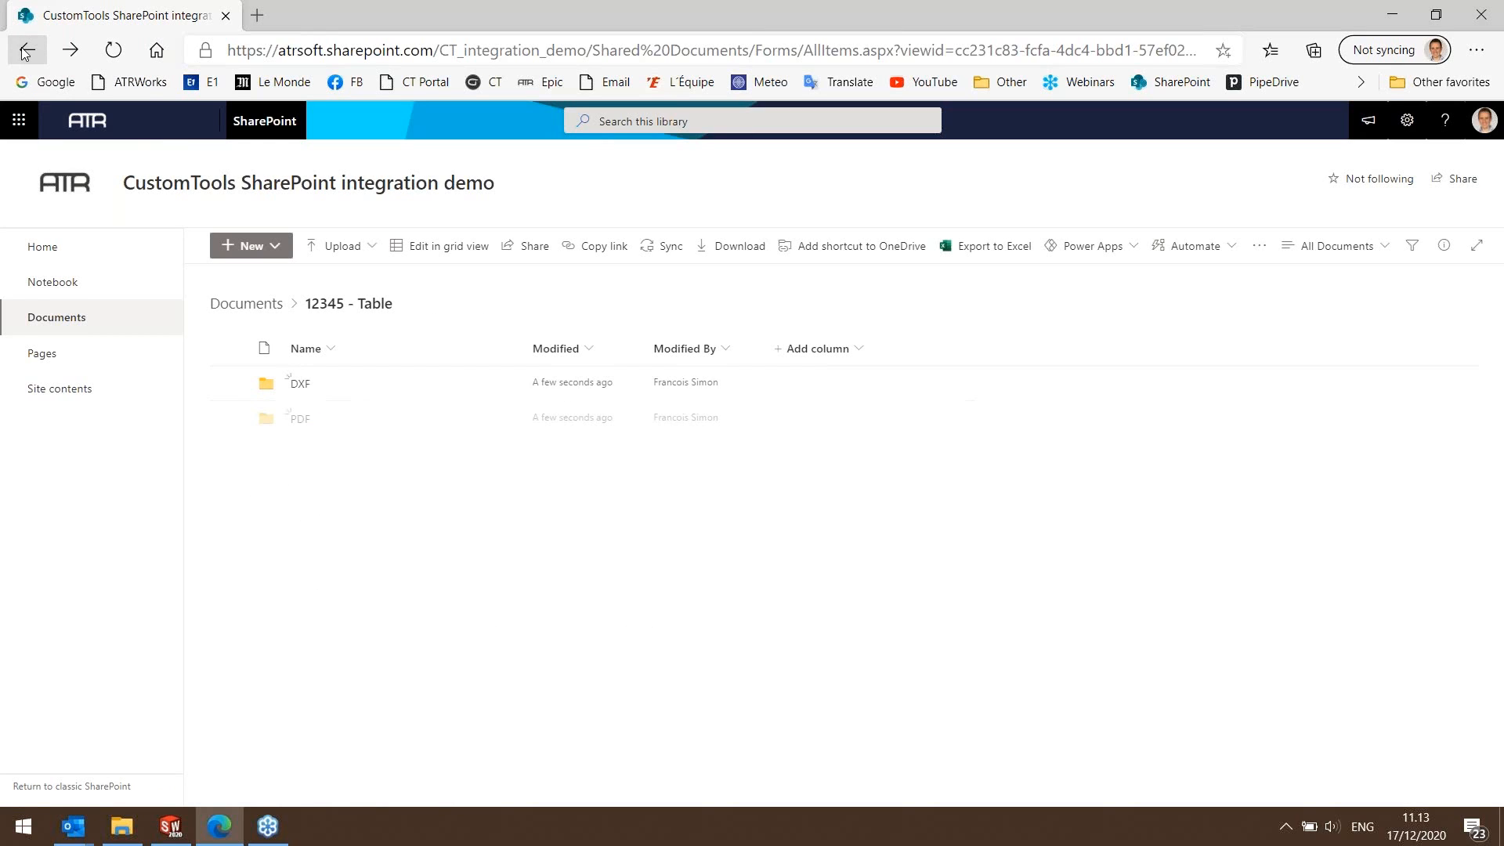
pyautogui.click(301, 419)
pyautogui.click(300, 384)
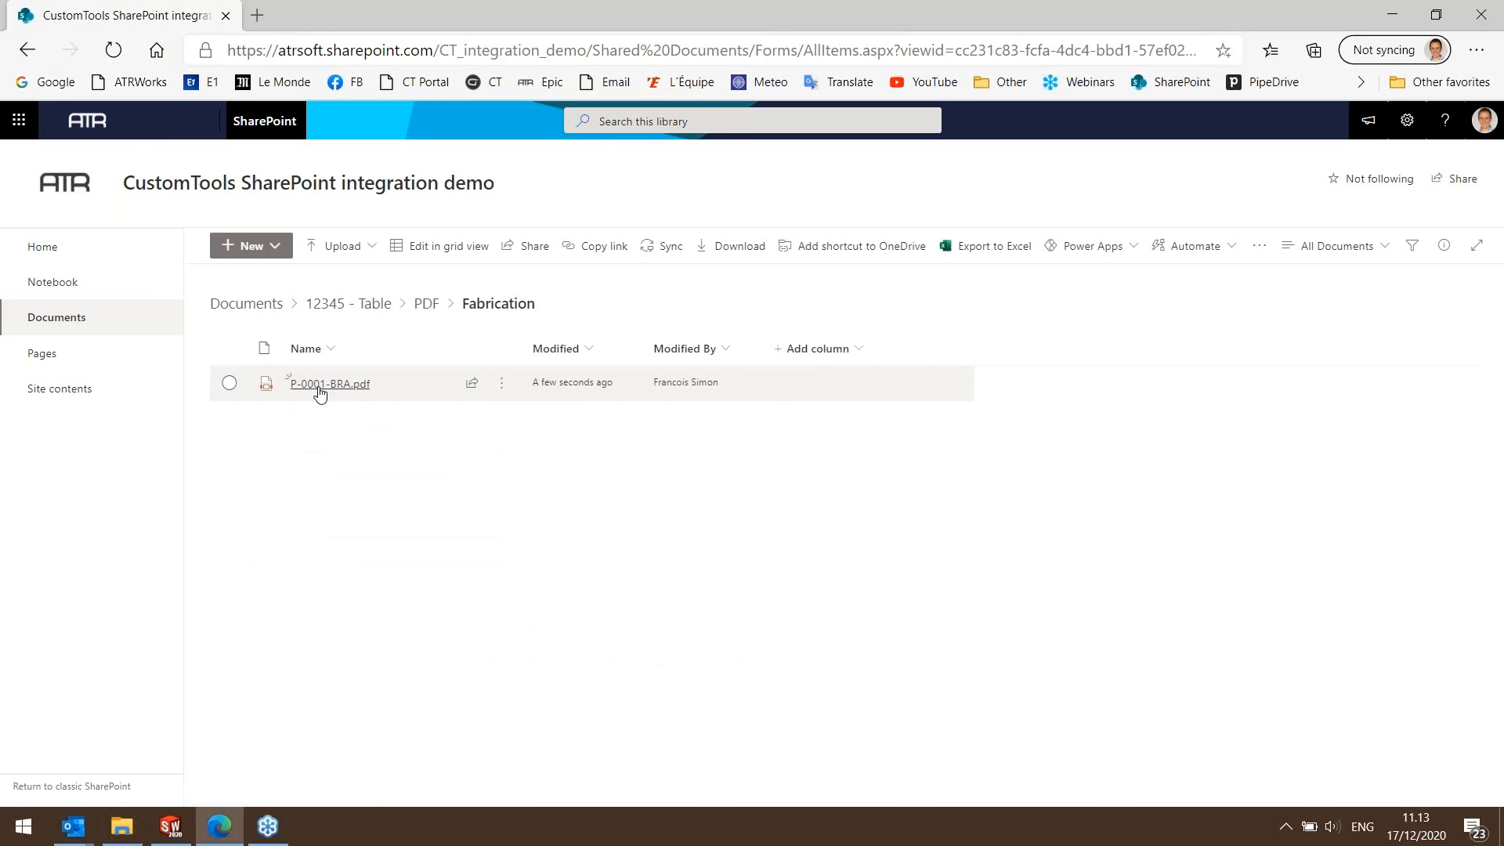
pyautogui.click(321, 384)
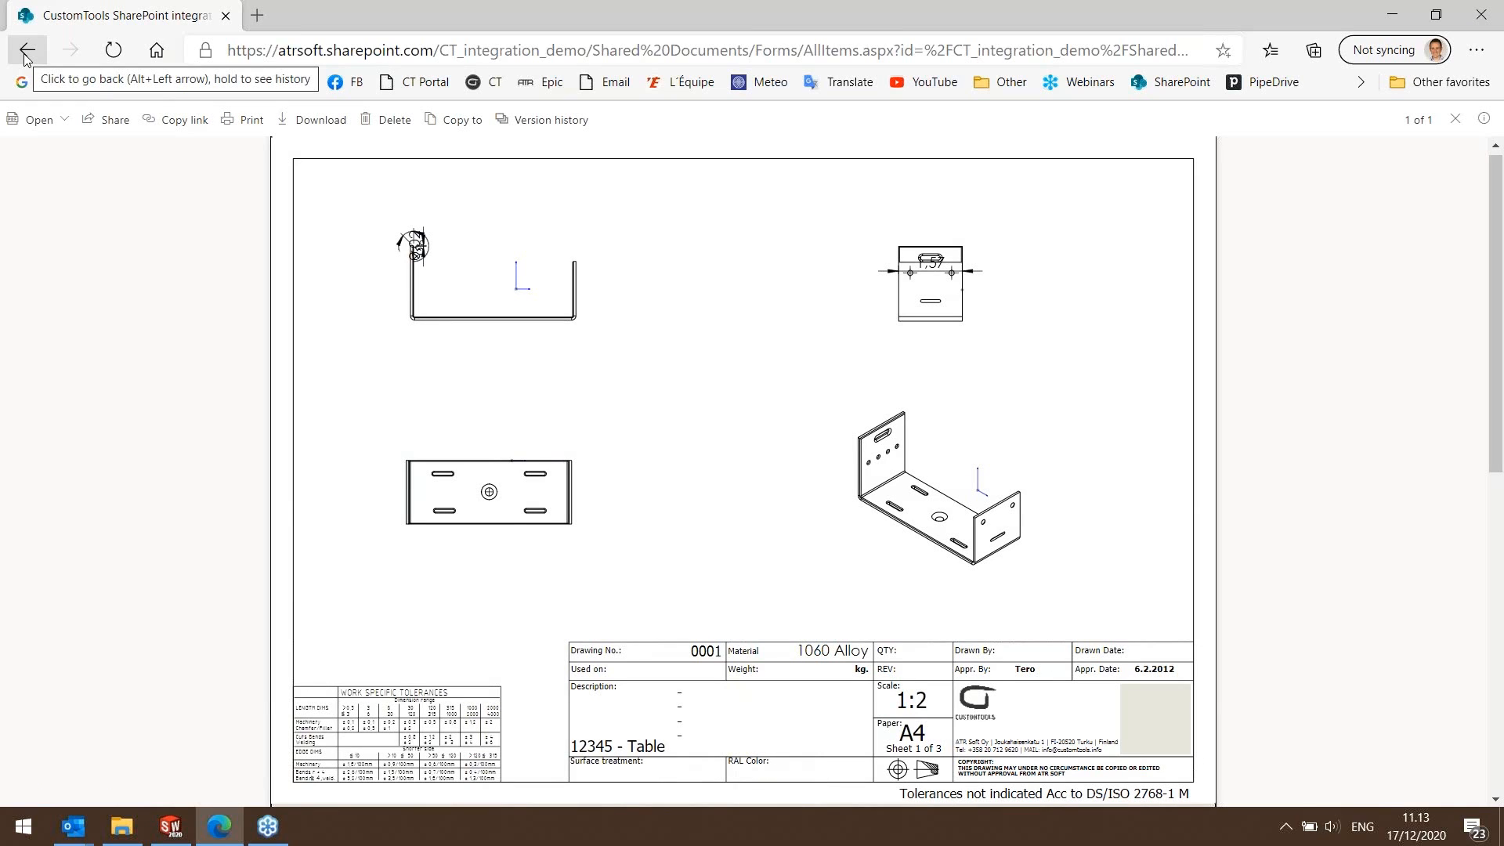
pyautogui.click(26, 52)
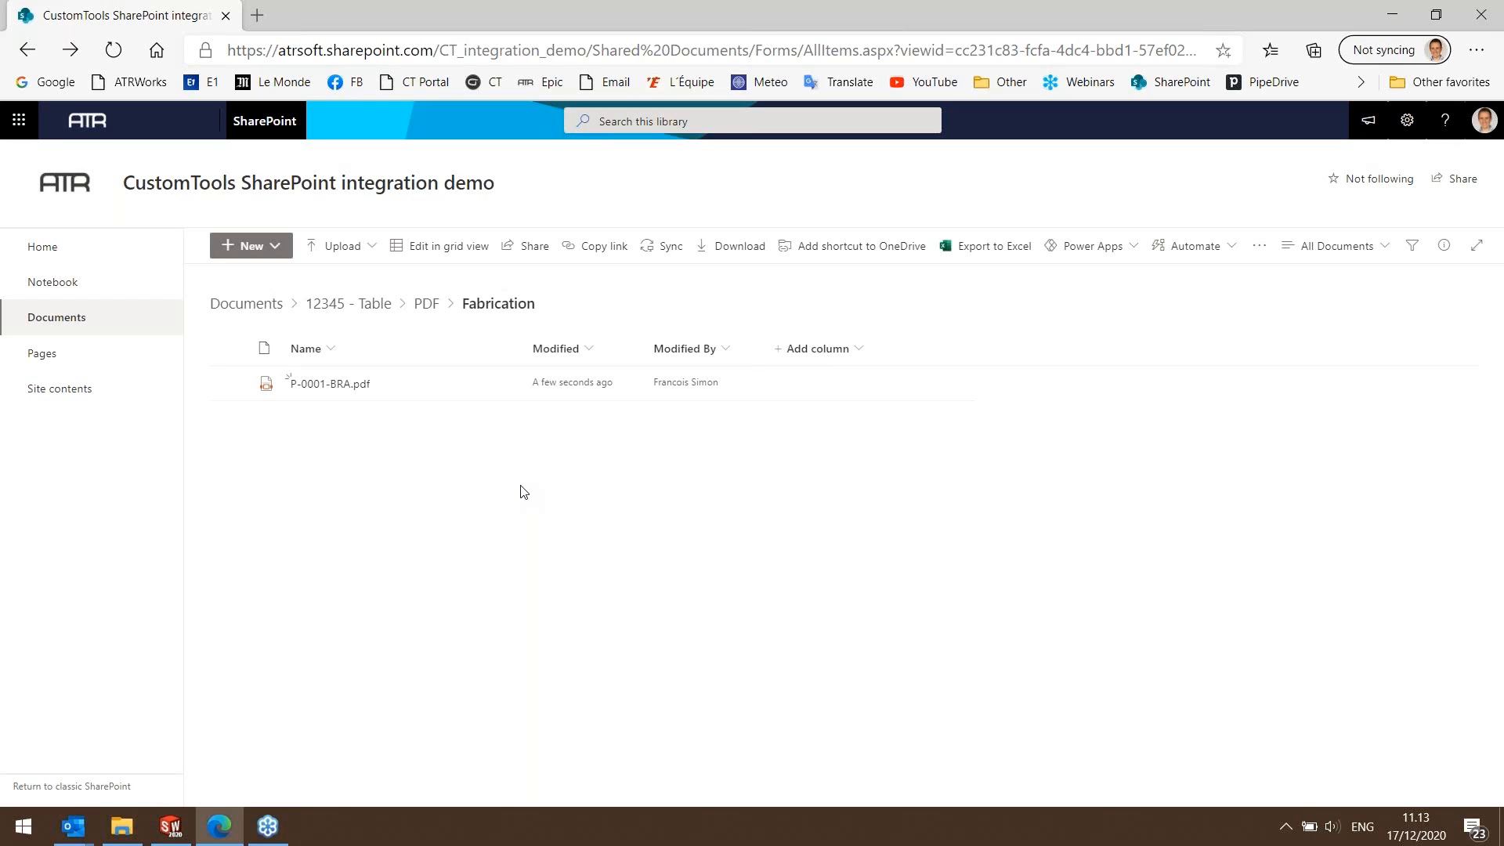
# Review the version history of P-0001-BRA.pdf and close it.
pyautogui.click(502, 386)
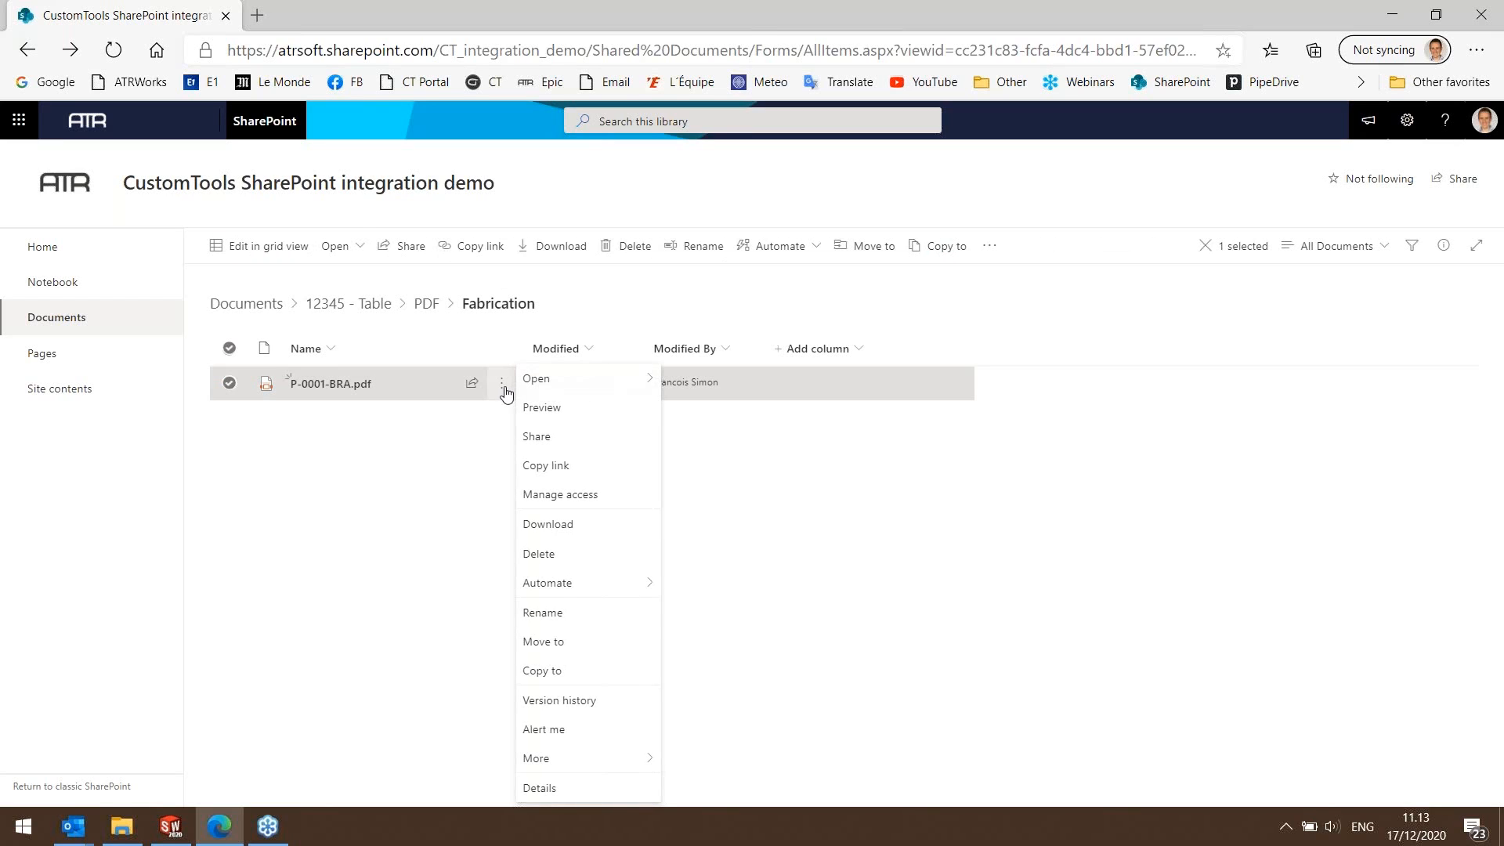
pyautogui.click(557, 699)
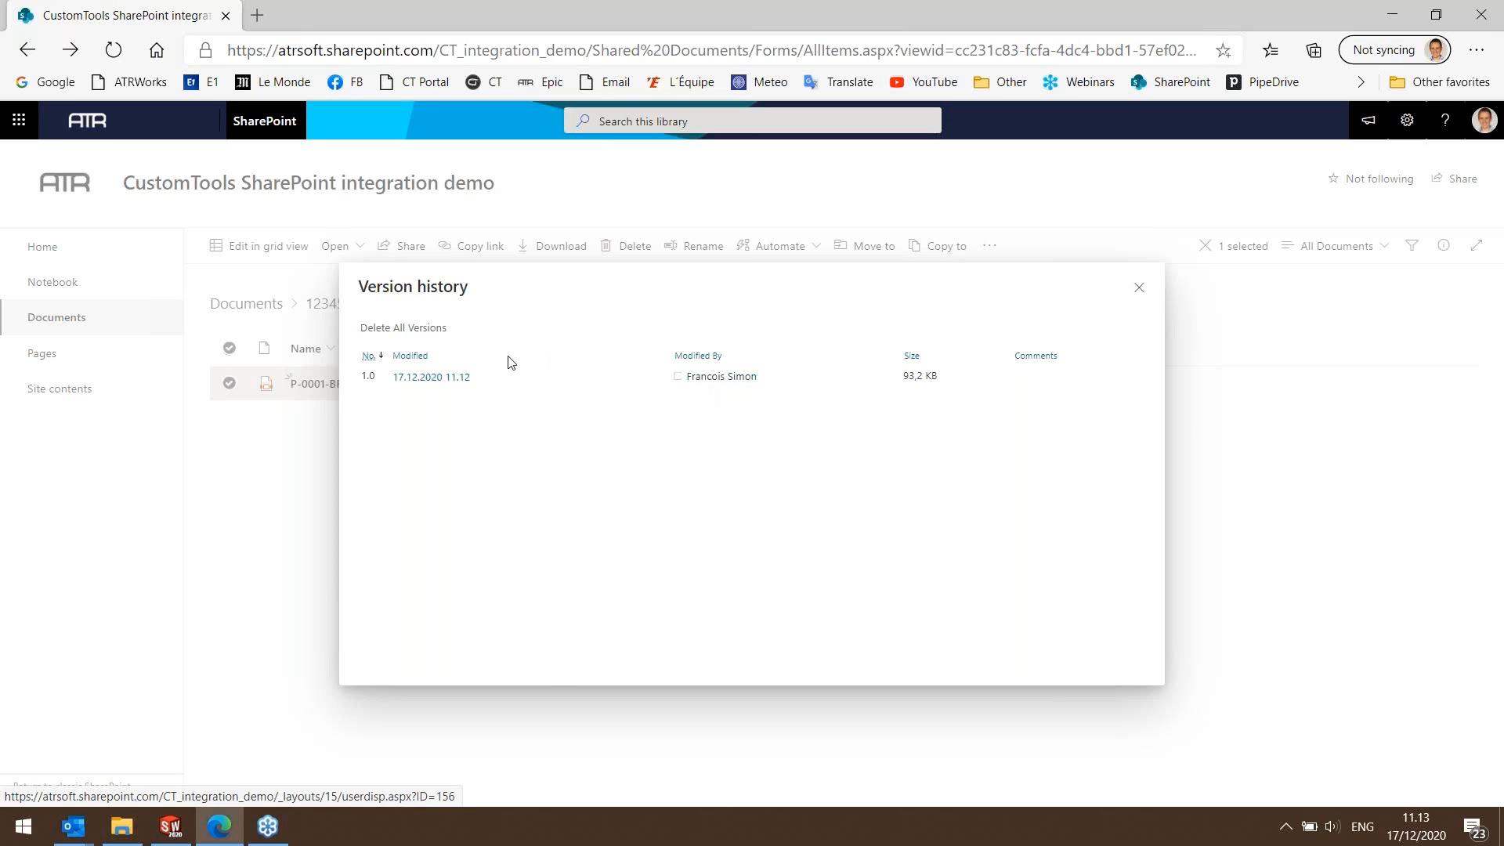
pyautogui.click(1138, 288)
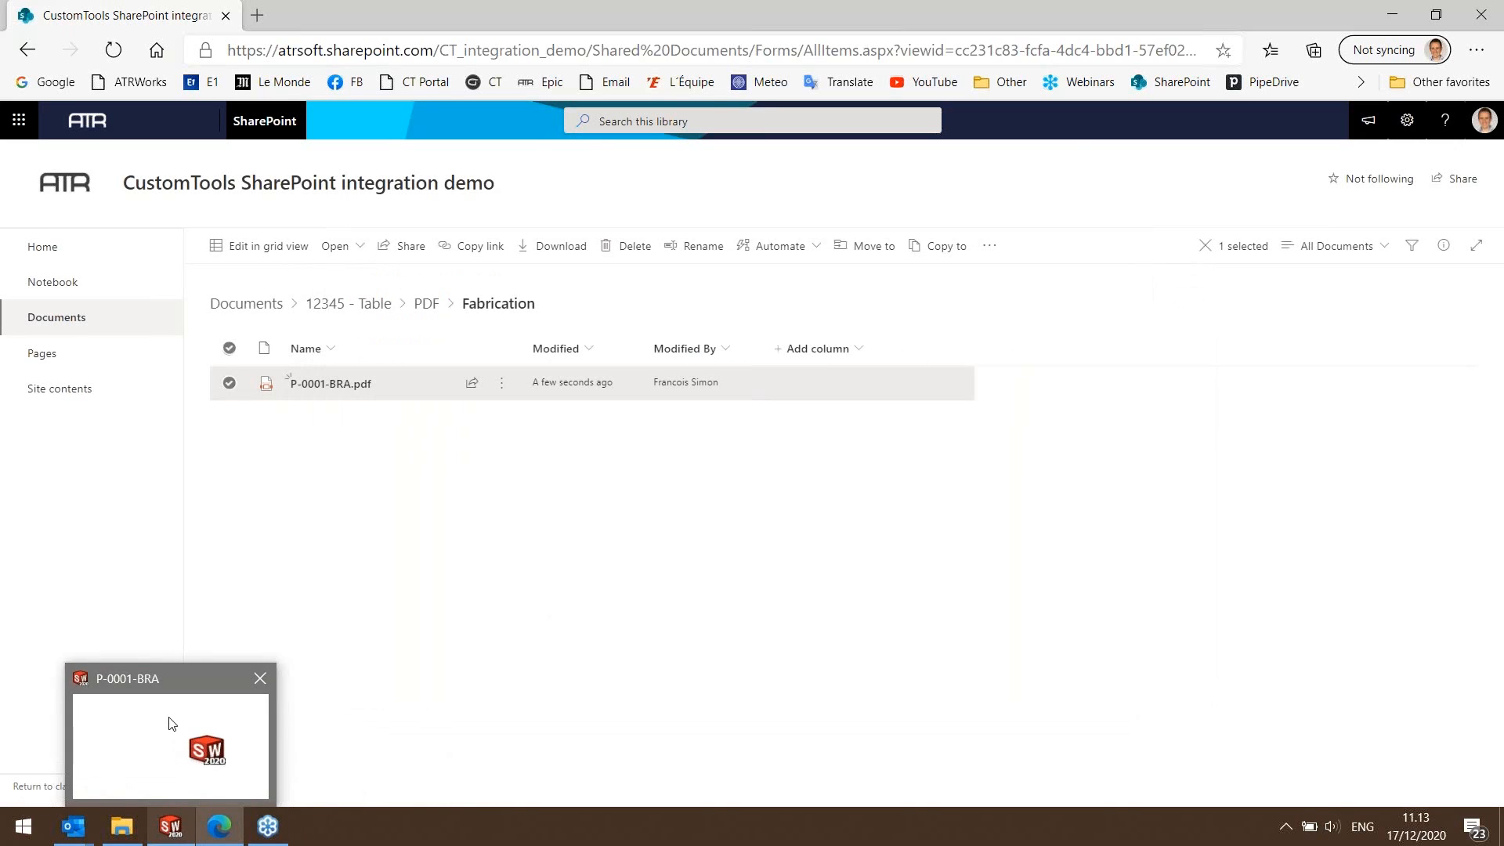
# Return to SOLIDWORKS and sketch a circle of about 6 mm radius on the bracket's base face, near the taller flange.
pyautogui.click(177, 835)
pyautogui.scroll(-3, 712, 420)
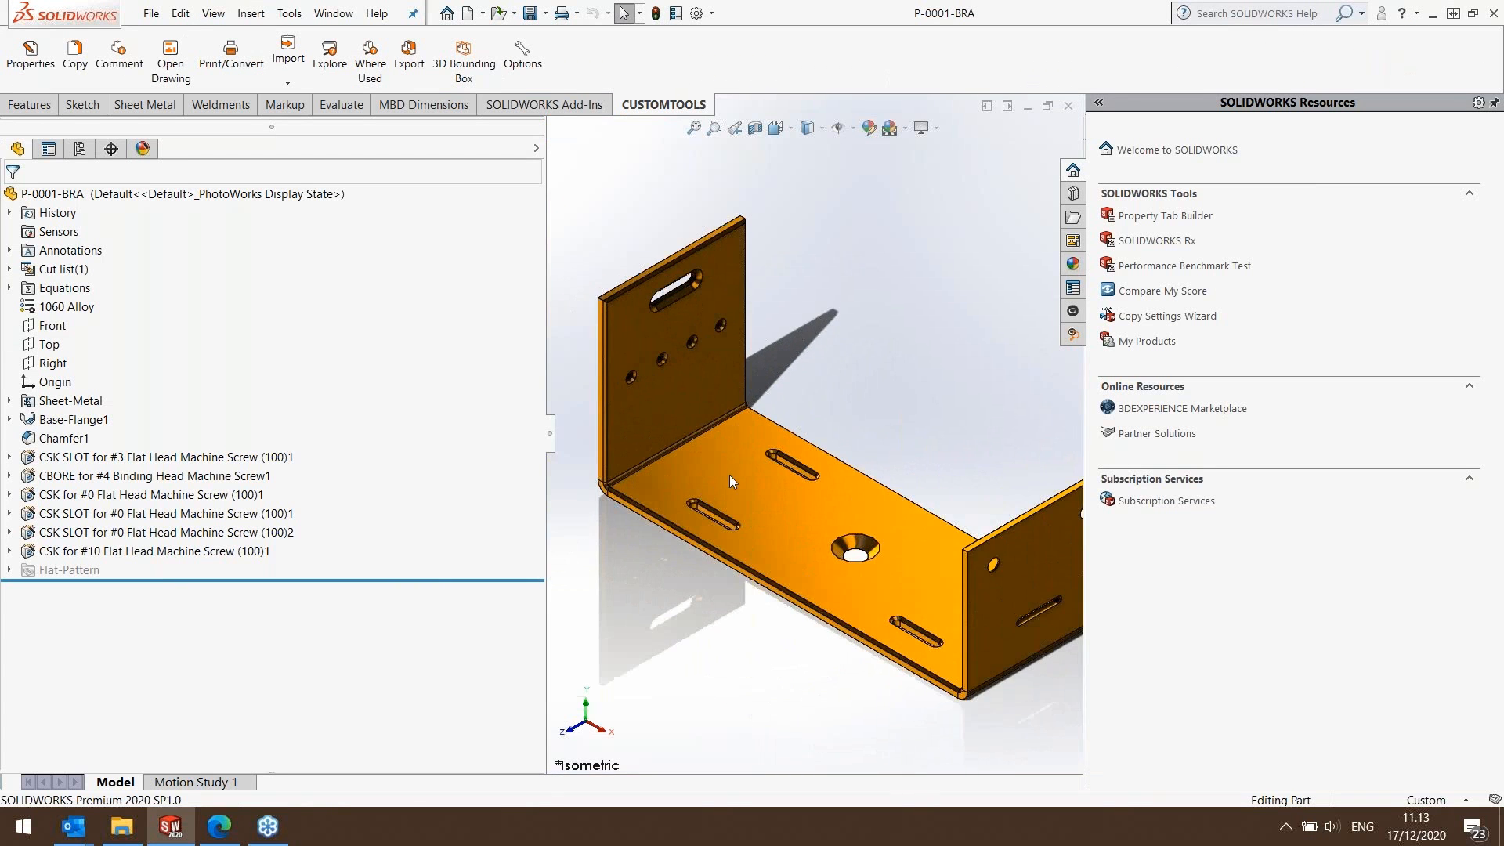
pyautogui.click(81, 106)
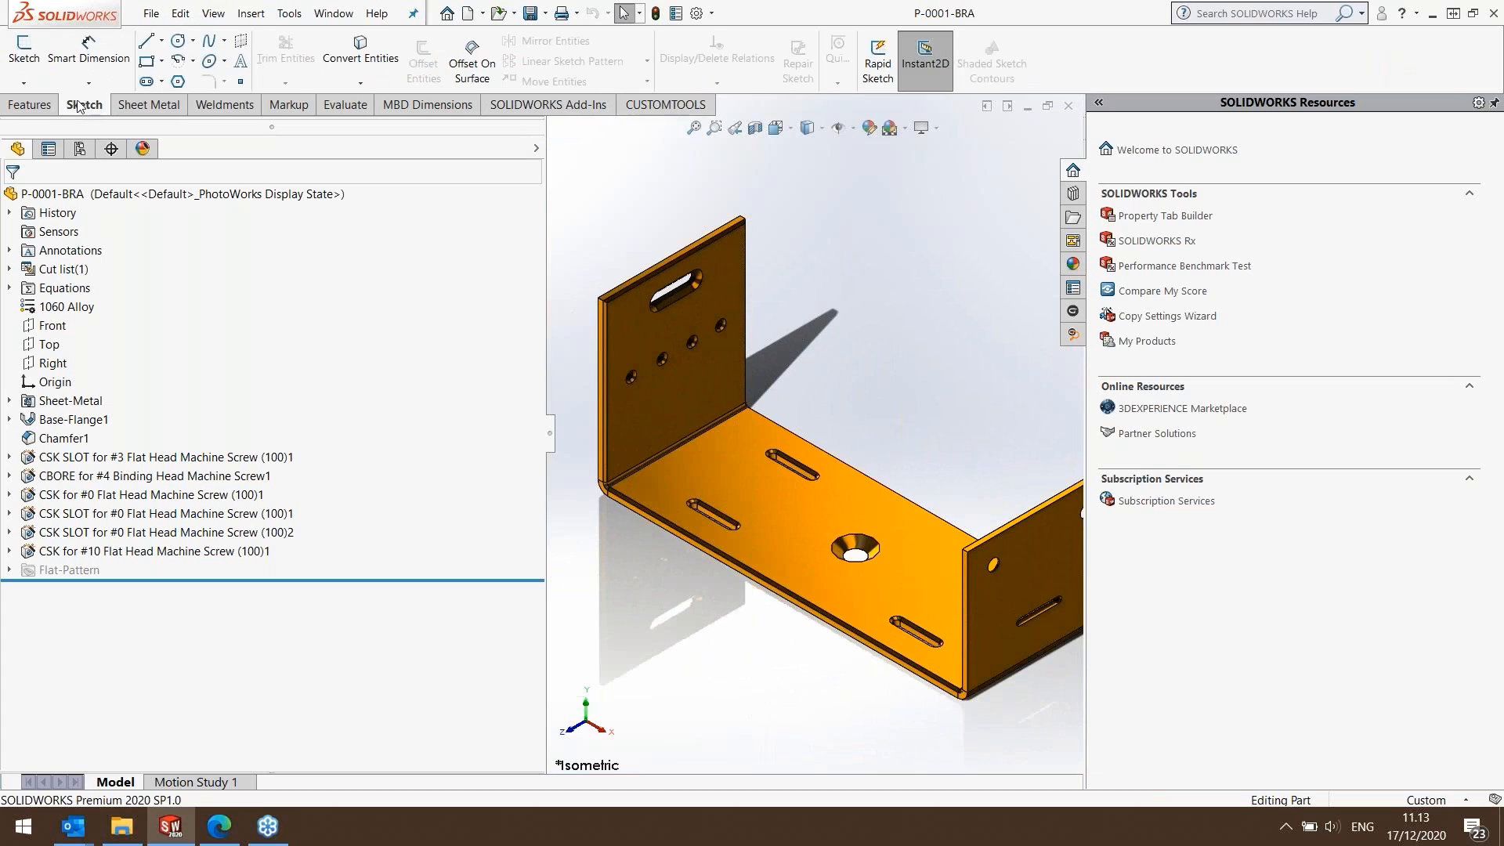
pyautogui.click(178, 41)
pyautogui.click(724, 468)
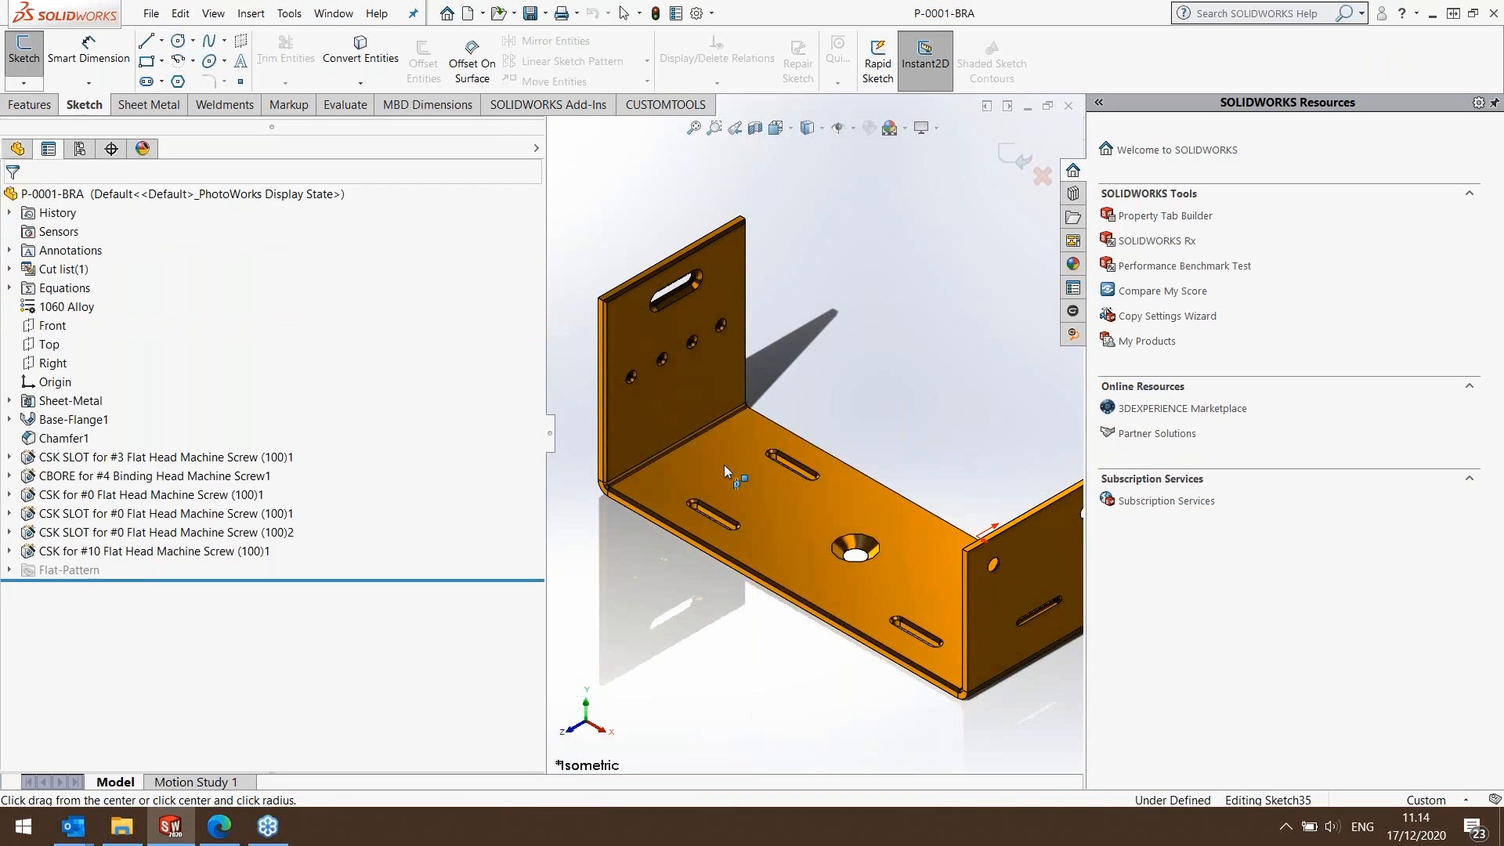
pyautogui.click(724, 463)
pyautogui.click(702, 476)
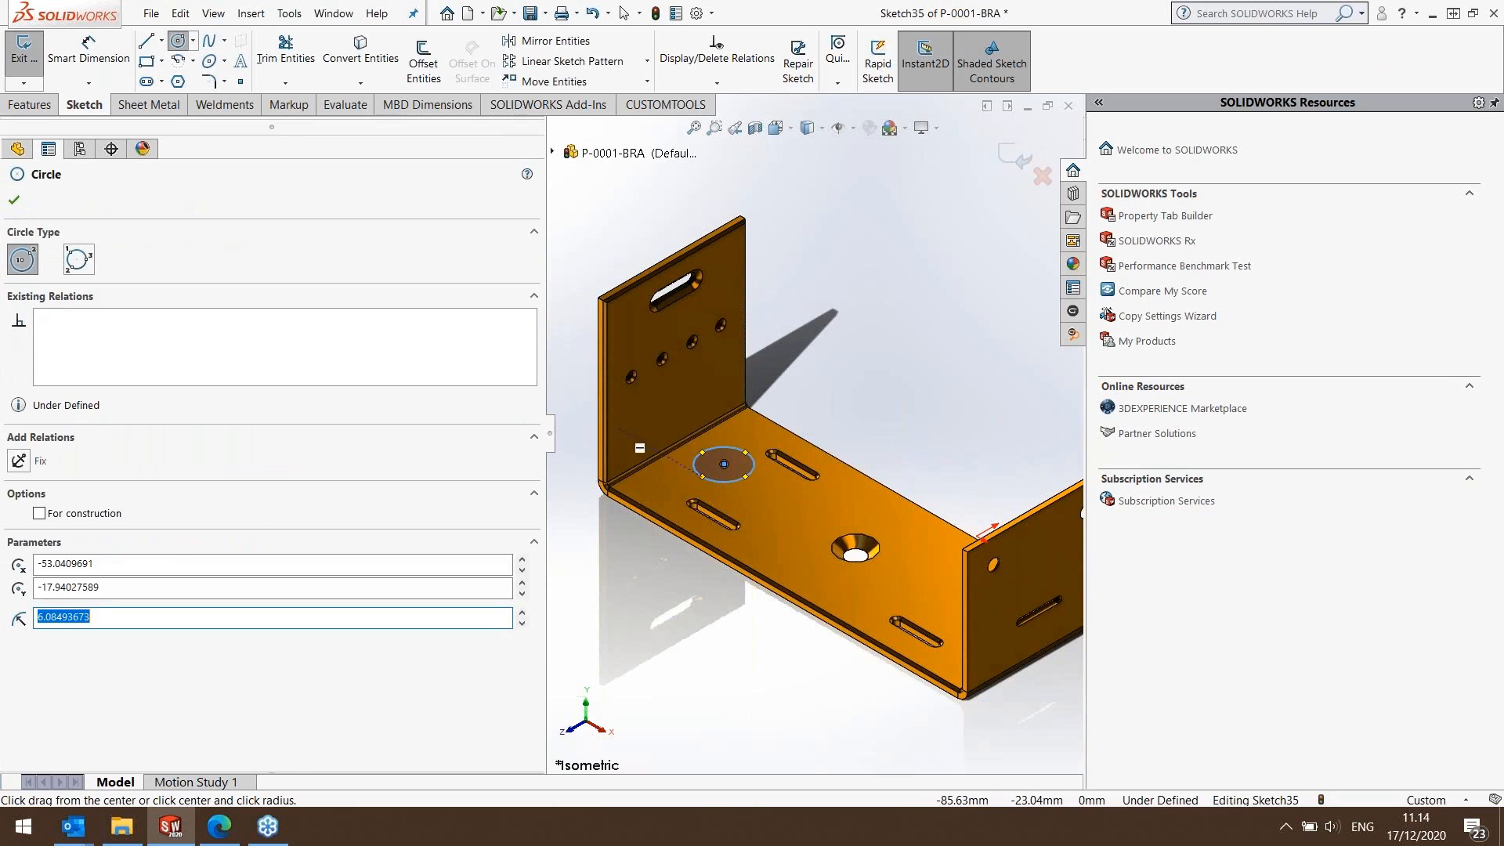
pyautogui.click(14, 200)
# Cut the sketched circle through the bracket's base with an Extruded Cut and save the part.
pyautogui.click(30, 105)
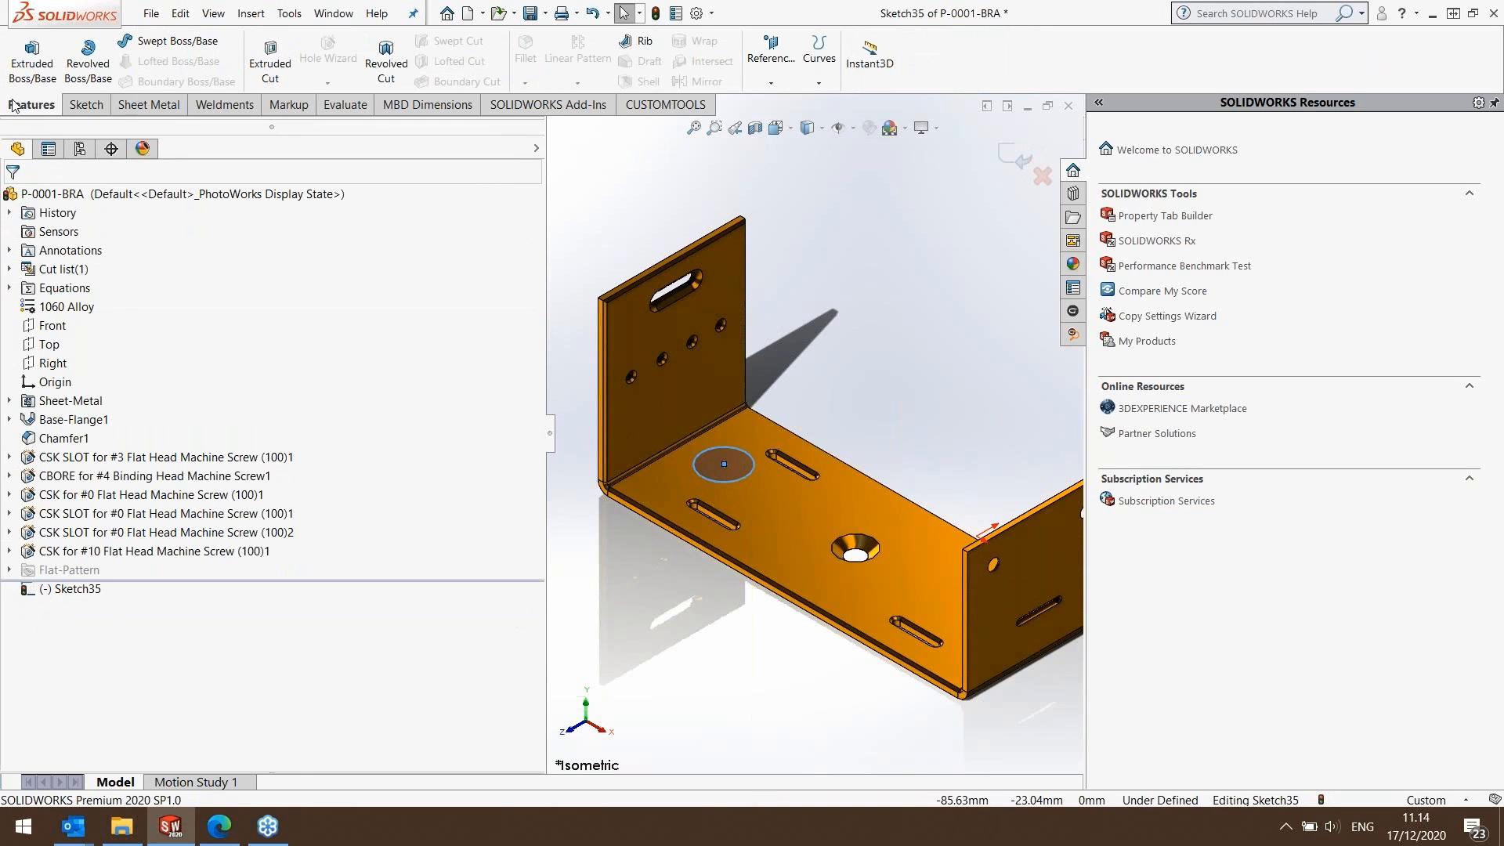
pyautogui.click(266, 51)
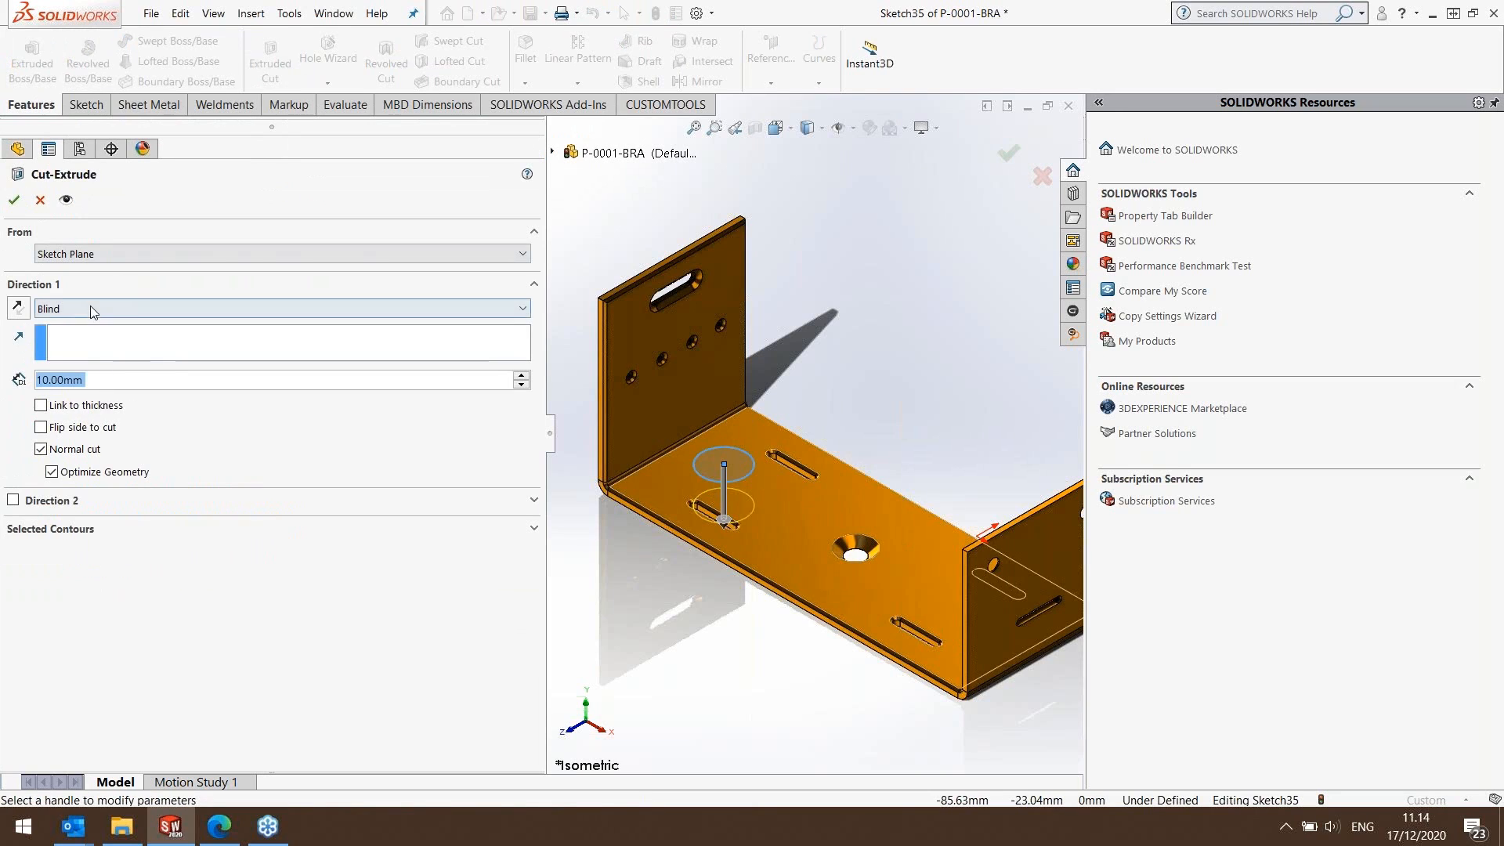
pyautogui.click(91, 307)
pyautogui.click(82, 344)
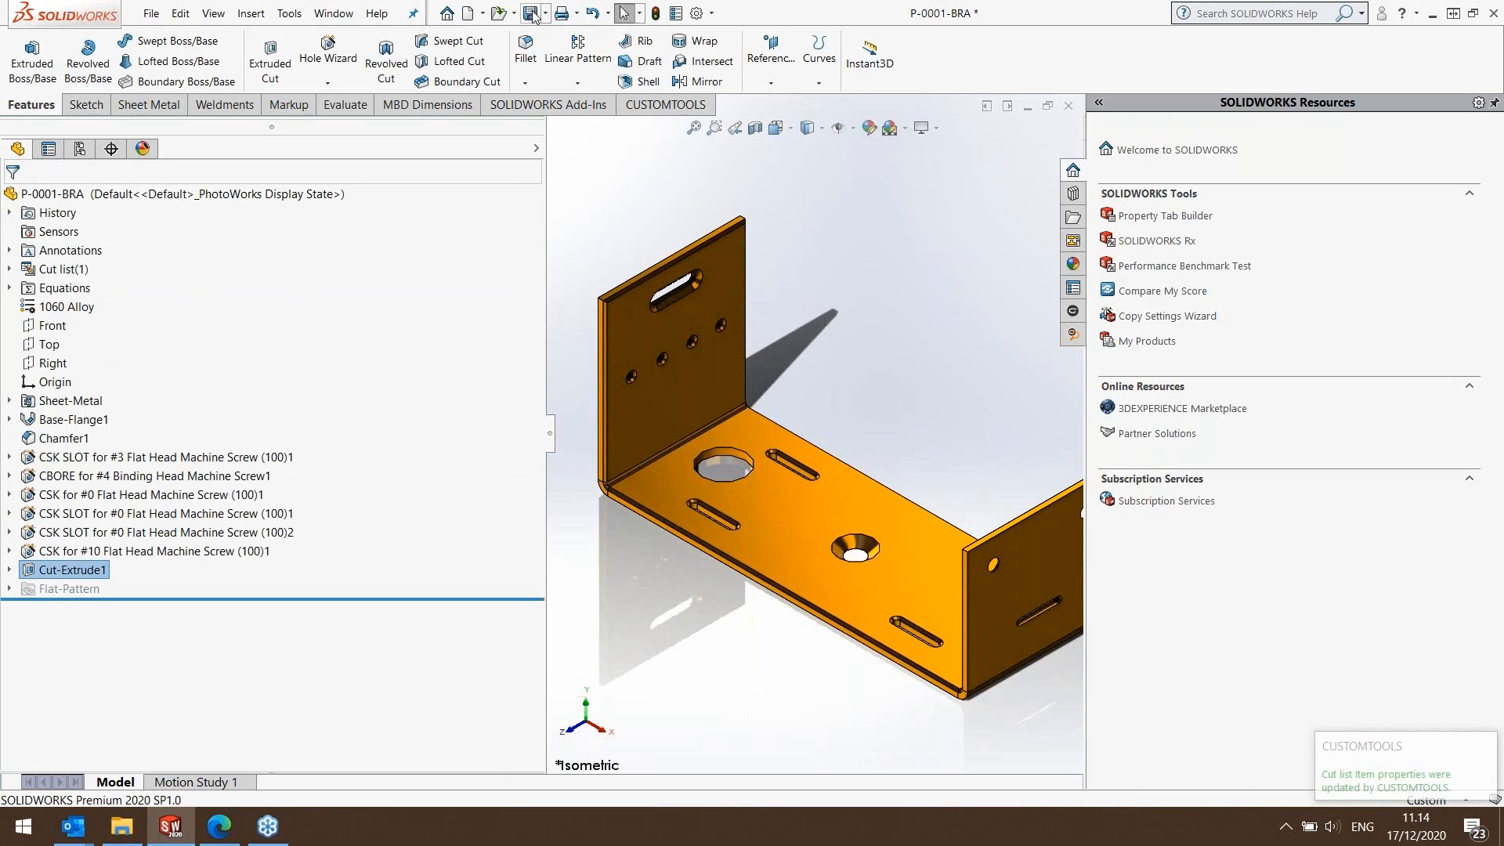
# Open the part's drawing with CUSTOMTOOLS, save it and close it.
pyautogui.click(664, 104)
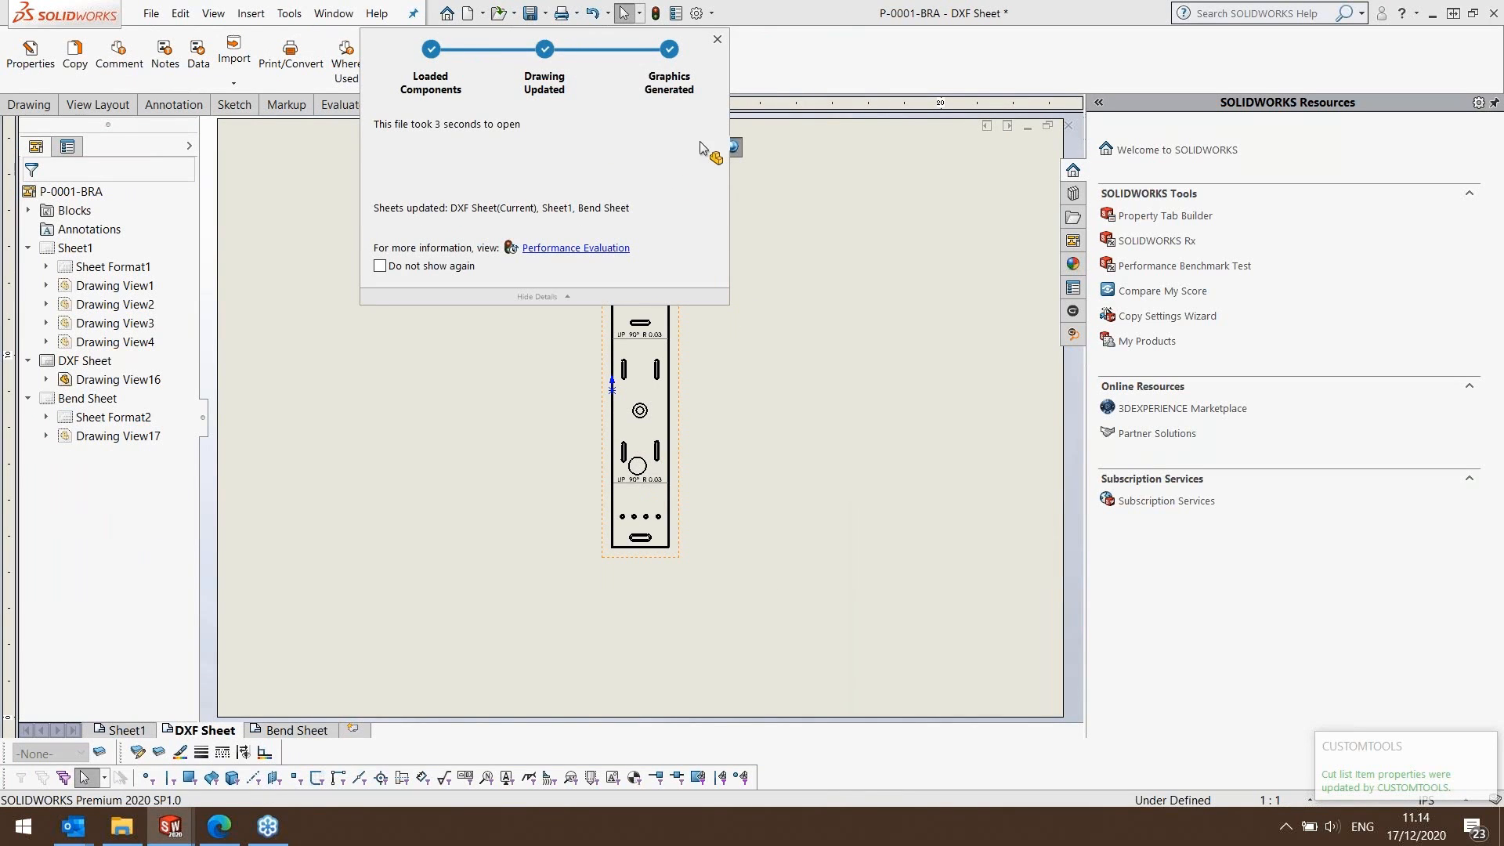
pyautogui.click(525, 12)
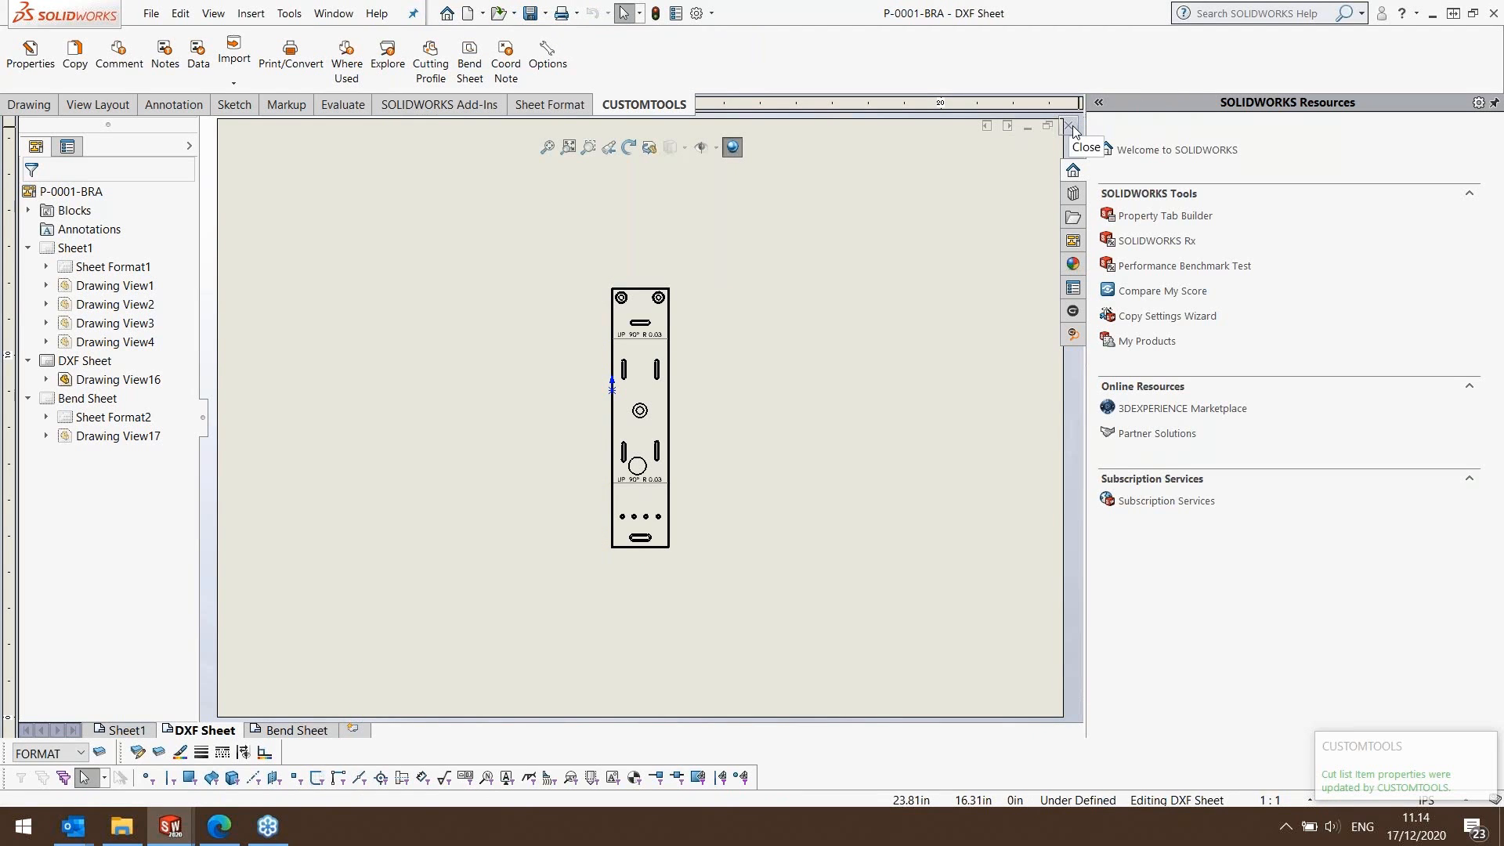
pyautogui.click(1070, 127)
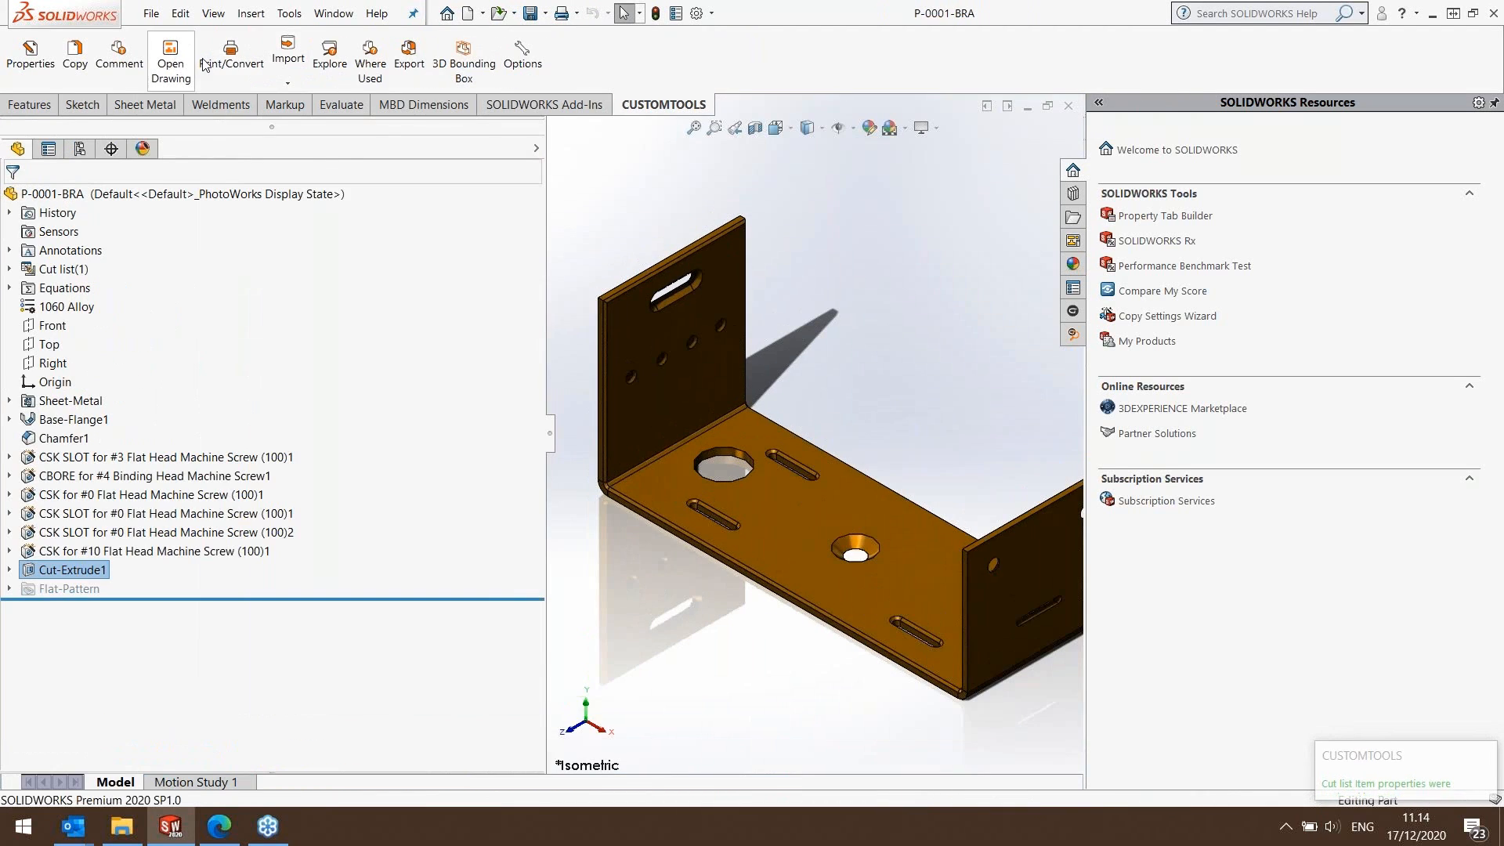
# Re-export the modified P-0001-BRA drawing with the Export to SharePoint batch template, using the local file version.
pyautogui.click(231, 64)
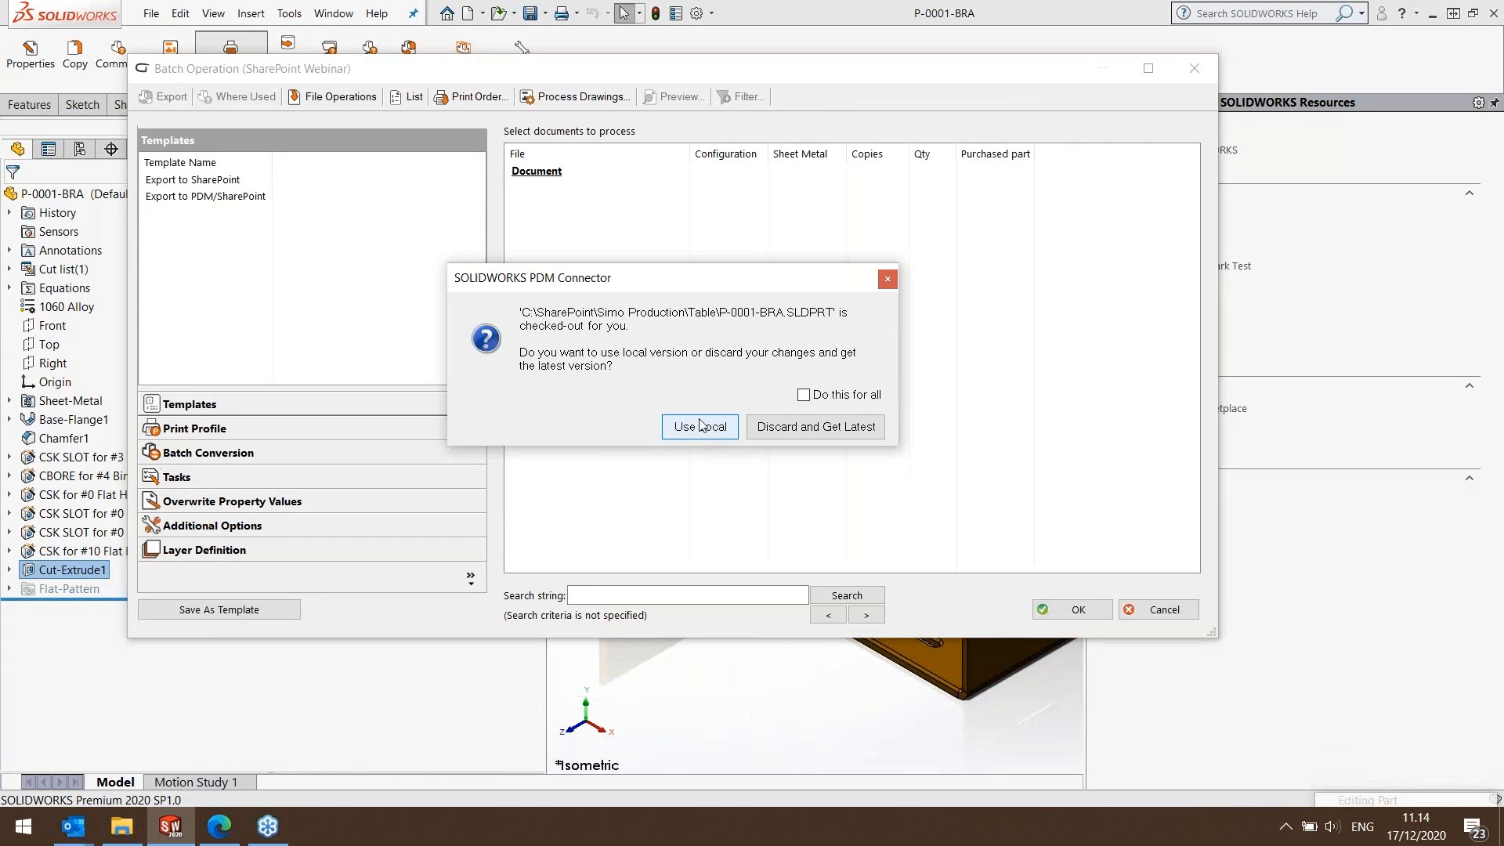
pyautogui.press('Return')
pyautogui.click(200, 180)
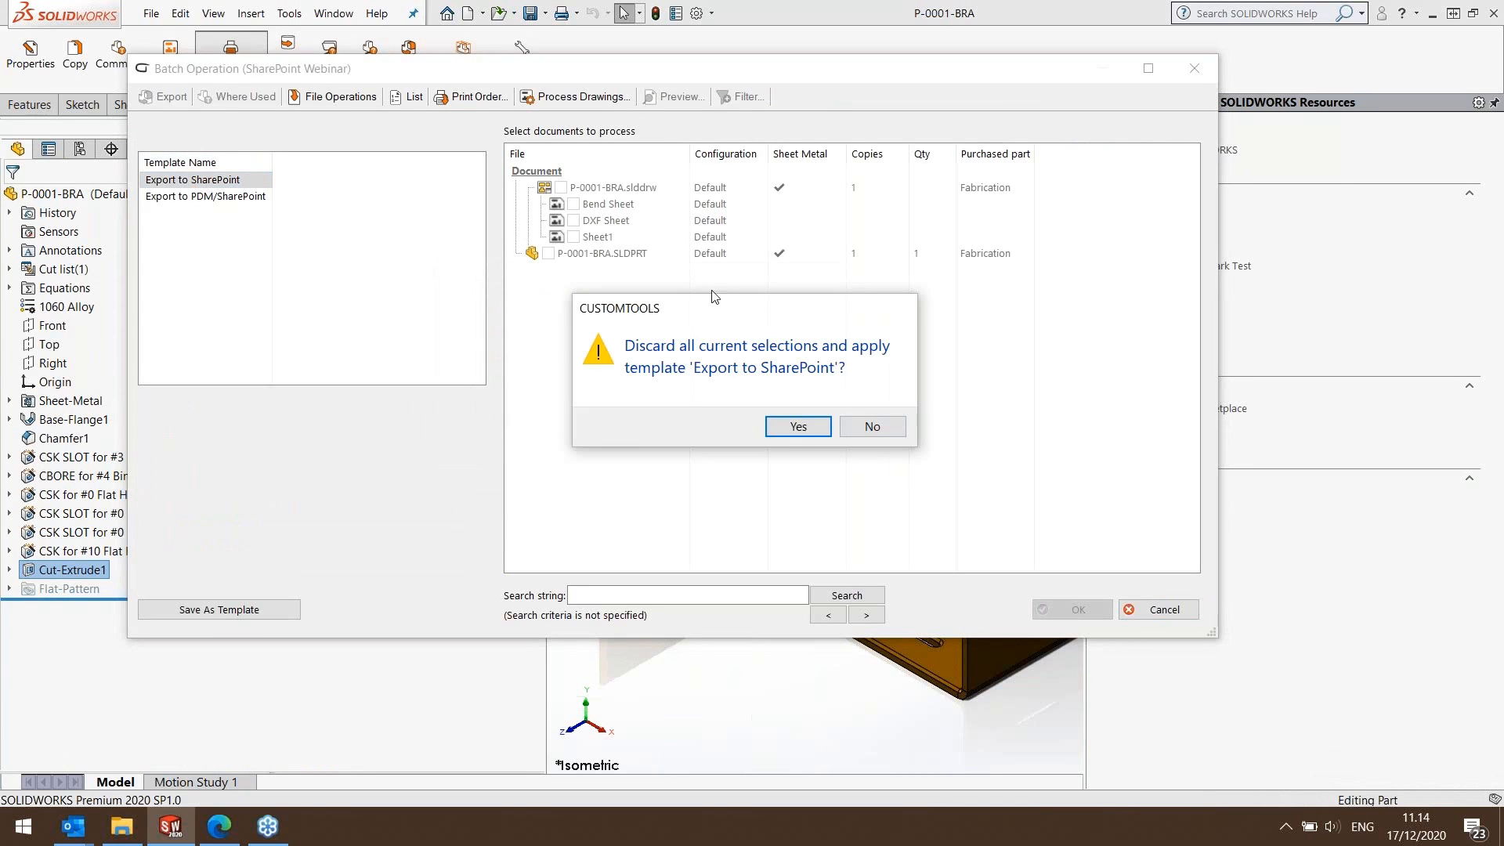
pyautogui.click(798, 426)
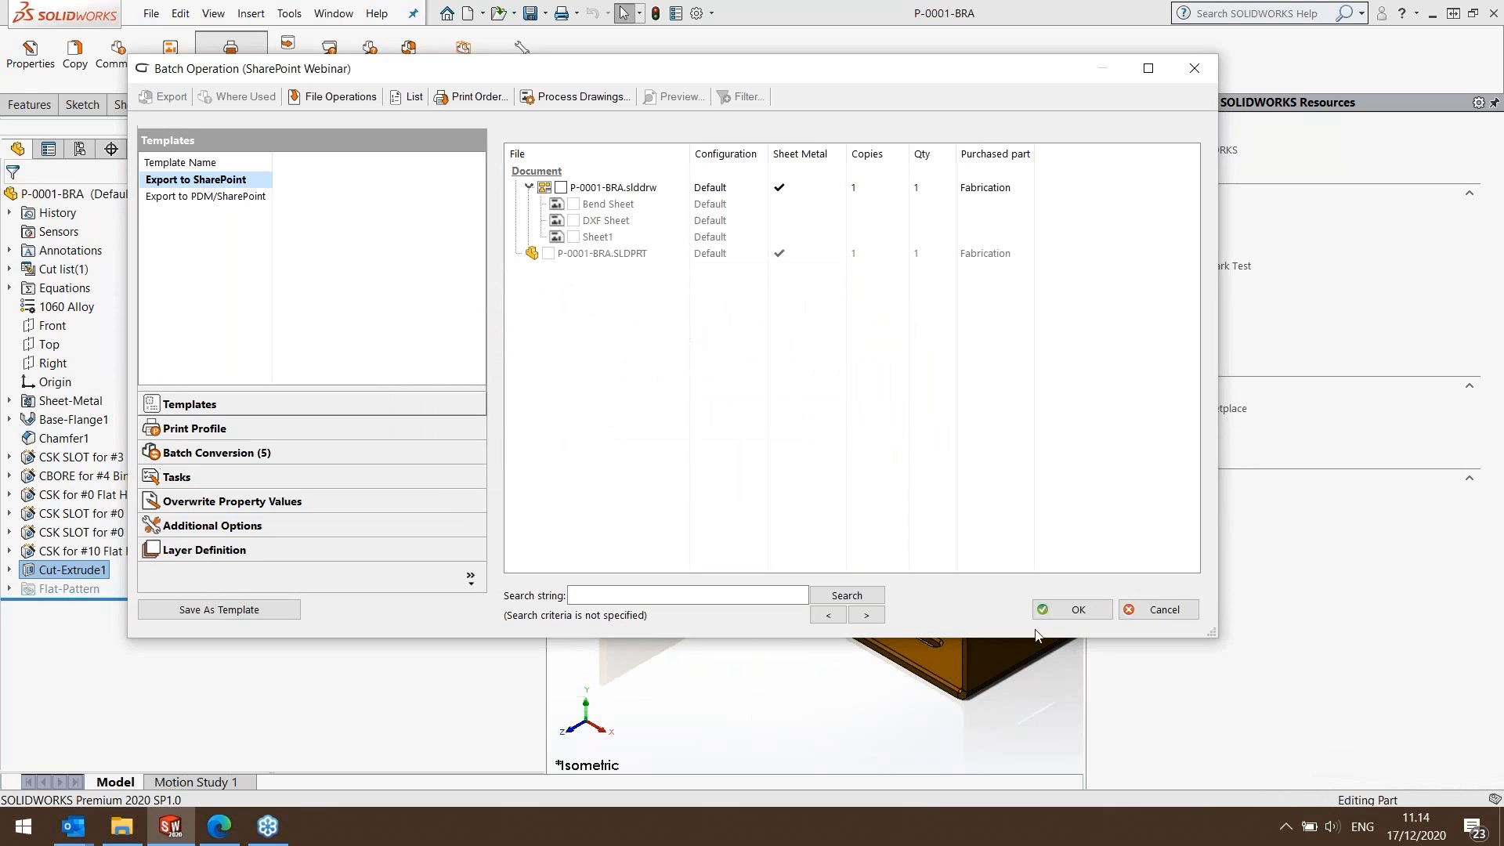
pyautogui.click(1059, 610)
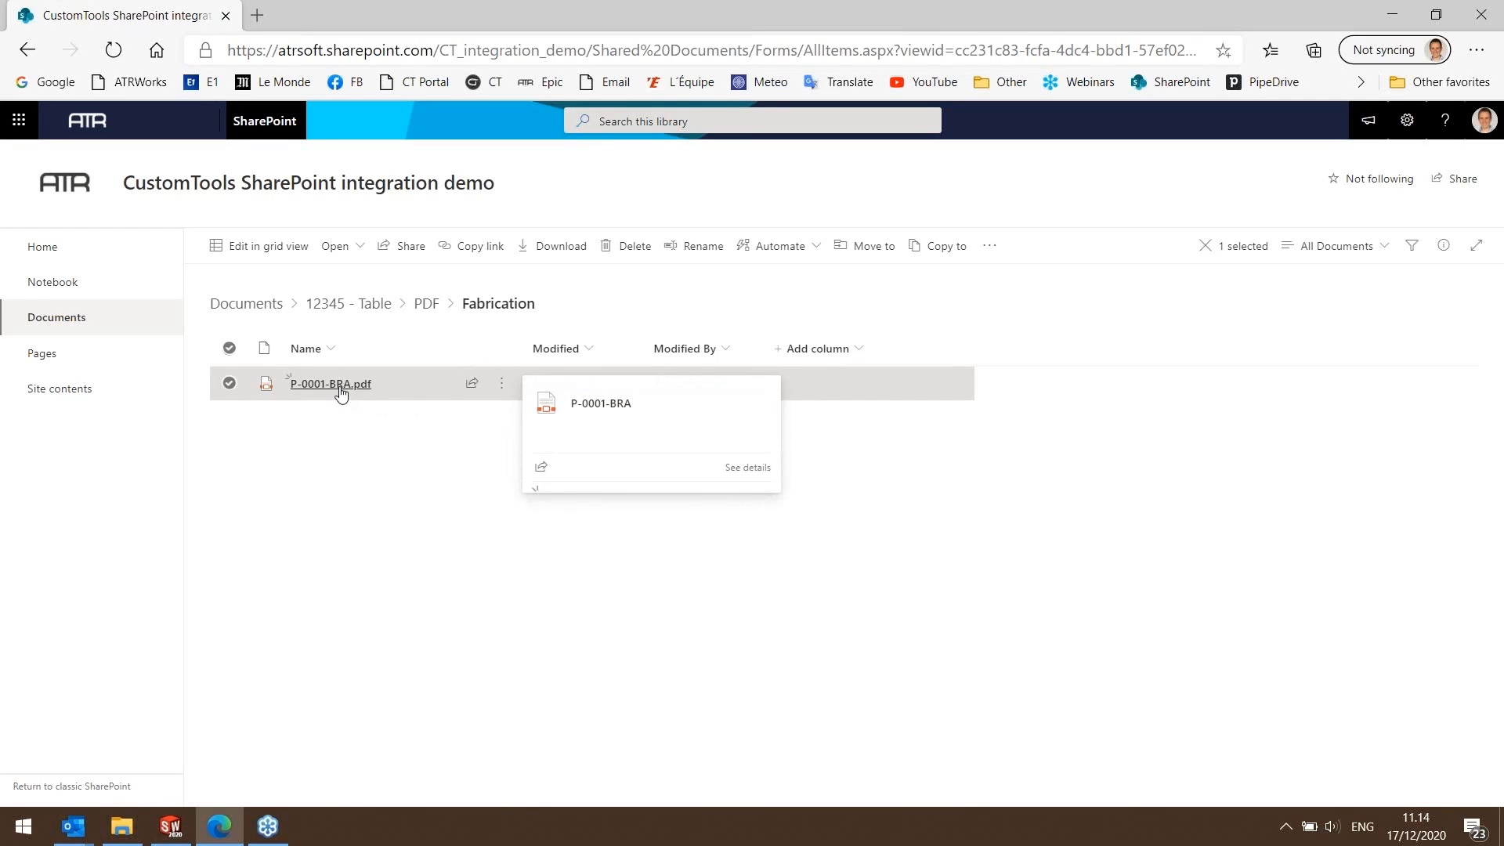
# View the re-exported P-0001-BRA.pdf in the Fabrication folder and open its previous version from the version history.
pyautogui.click(337, 385)
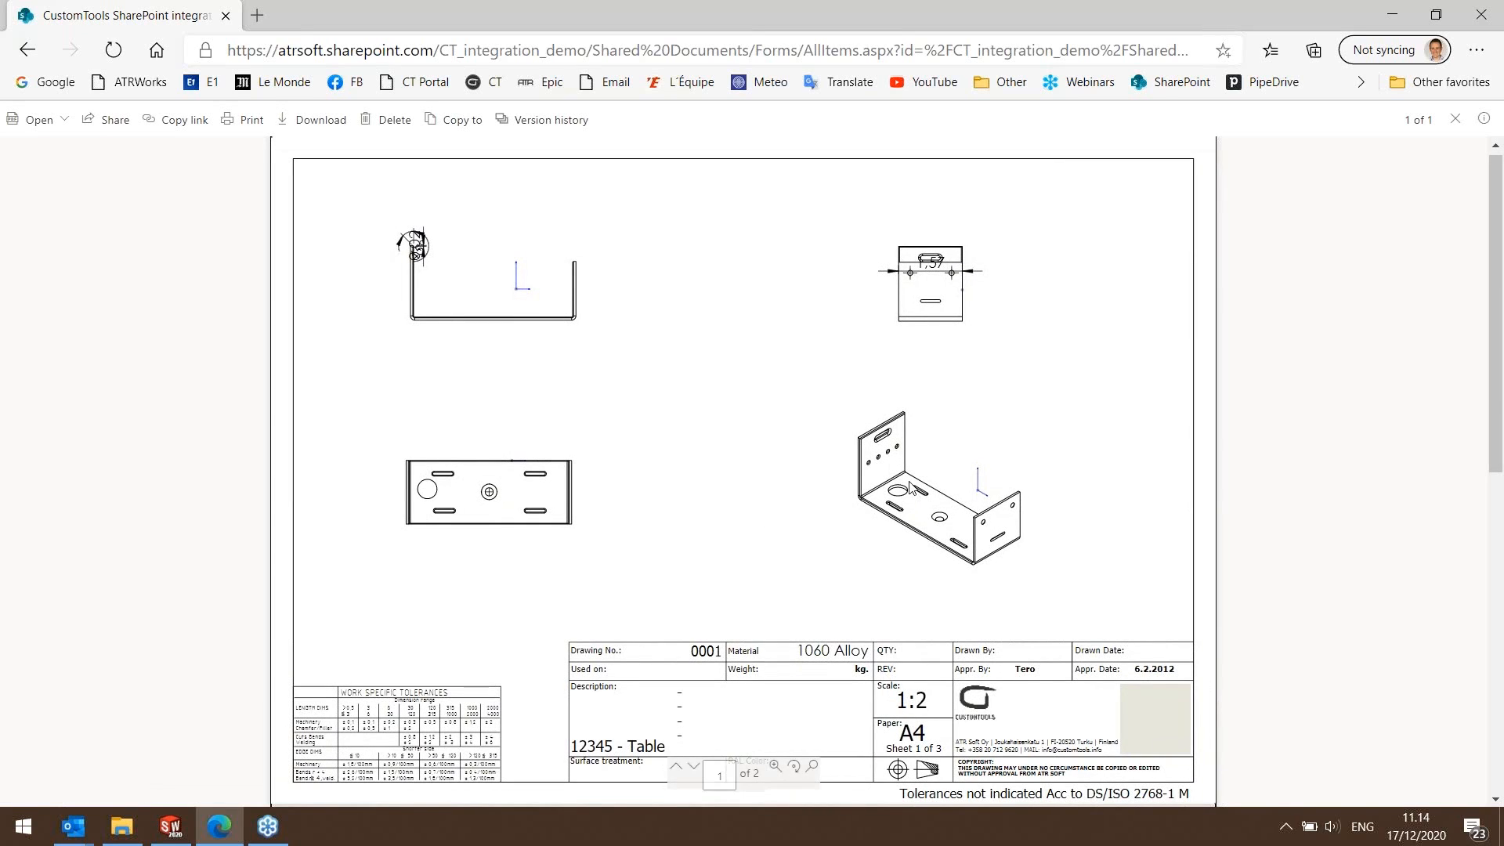
pyautogui.click(27, 50)
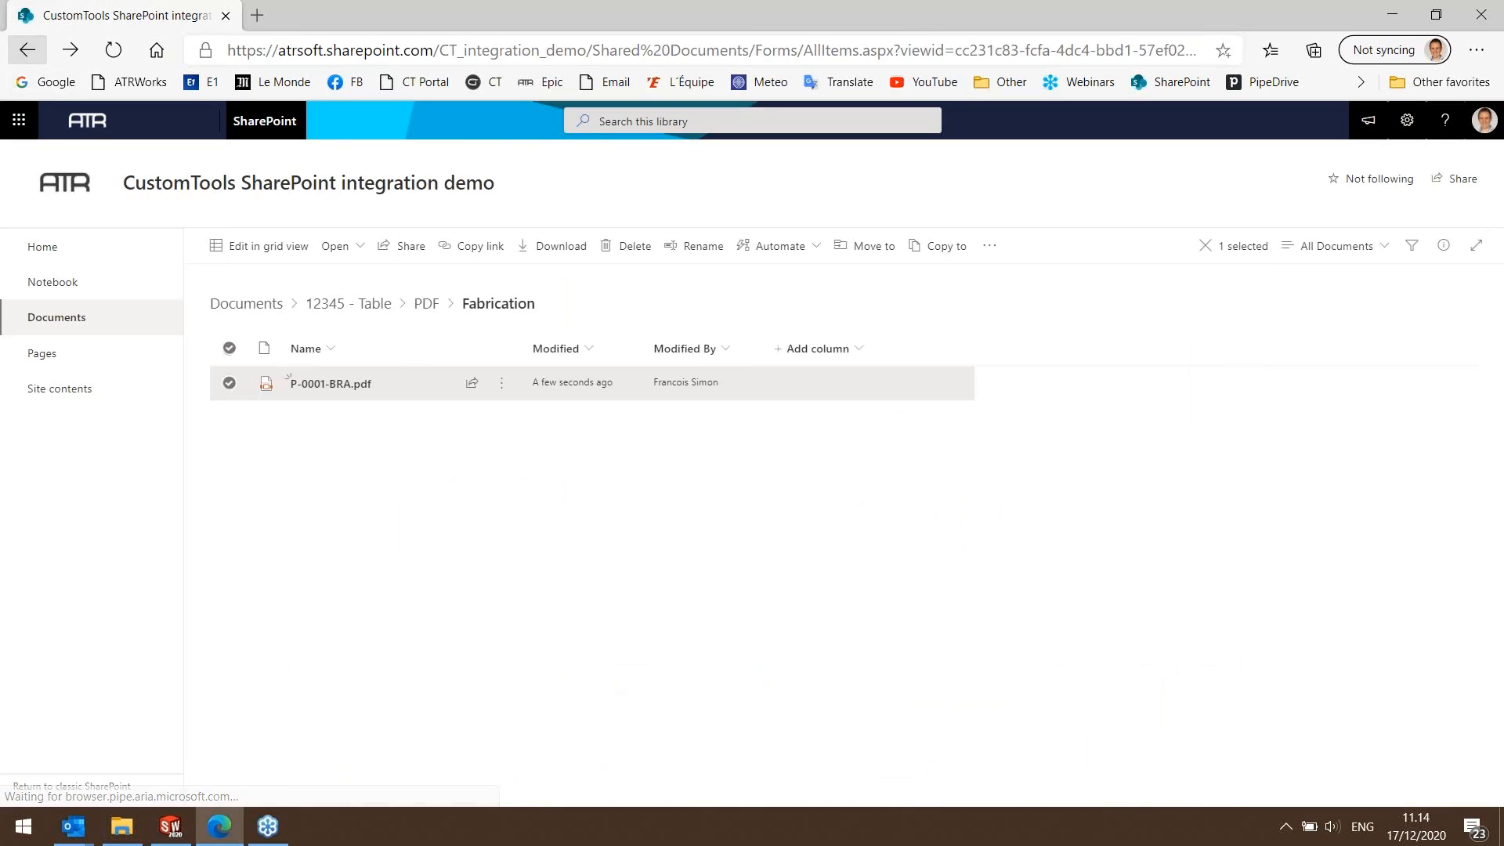
pyautogui.click(501, 383)
pyautogui.click(560, 700)
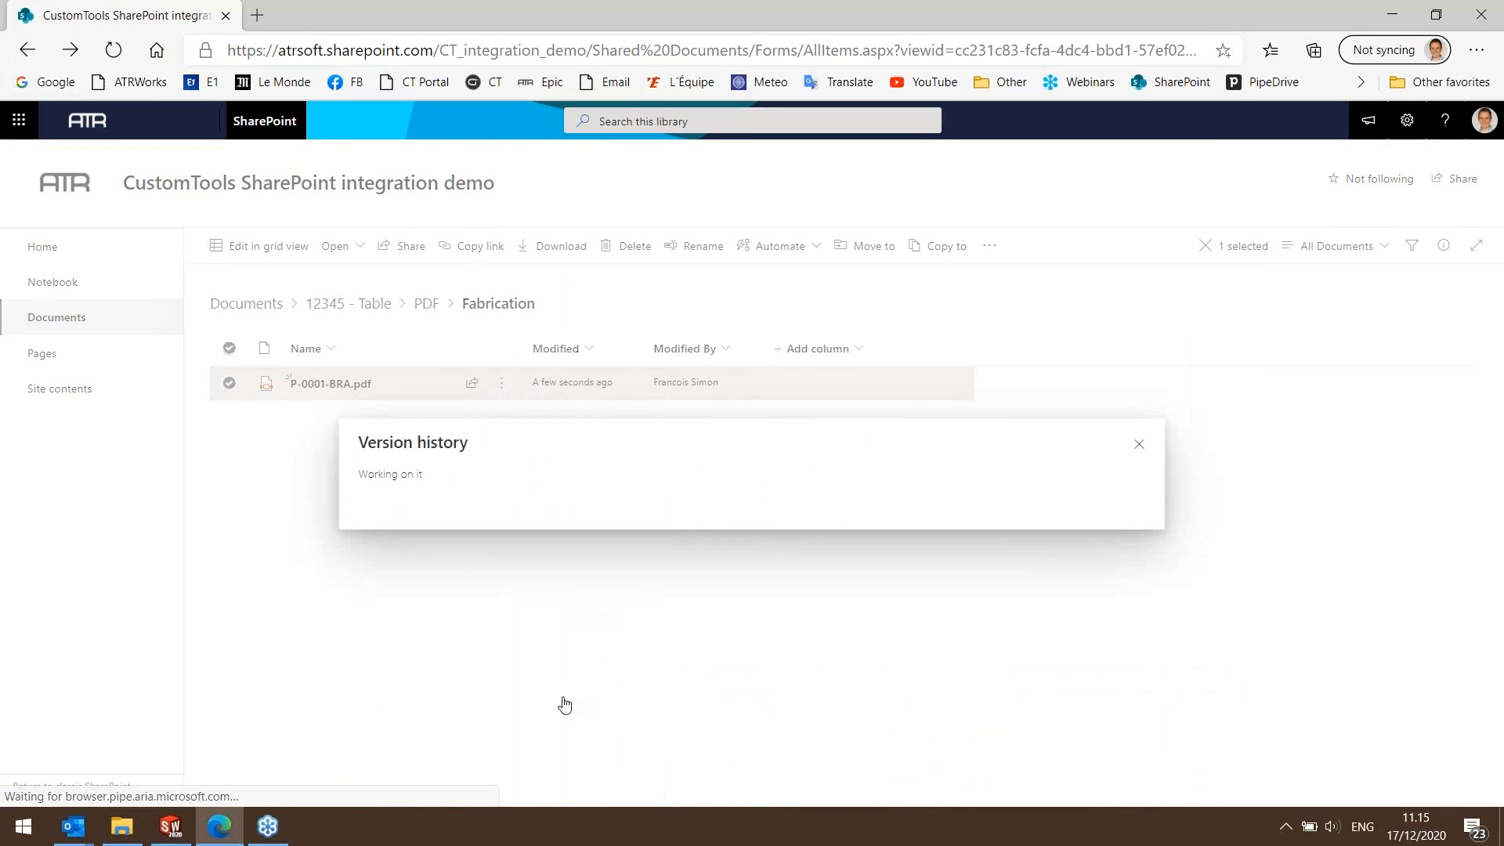
pyautogui.click(433, 402)
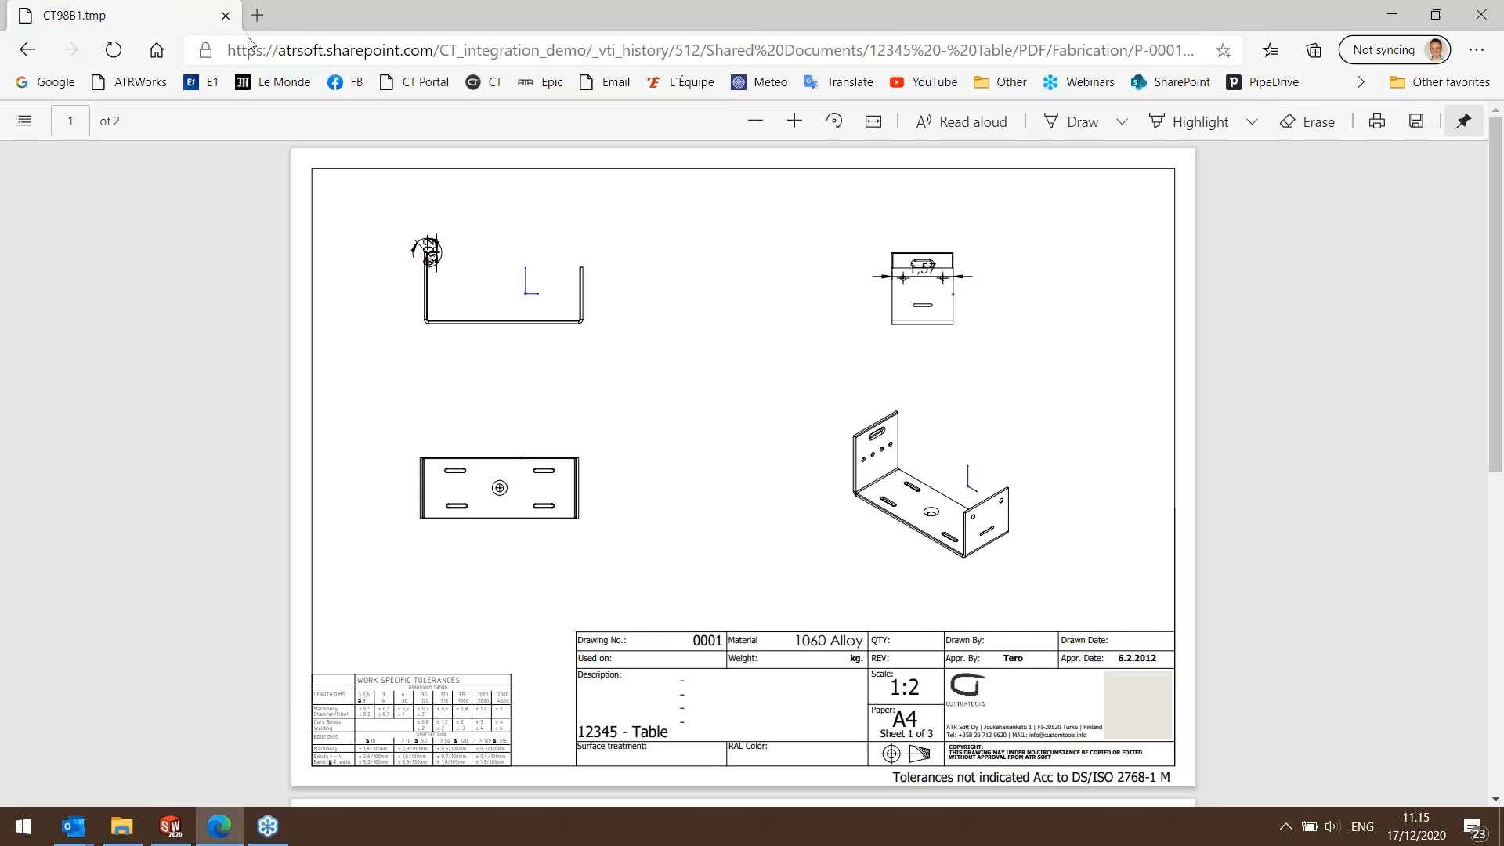
pyautogui.click(28, 50)
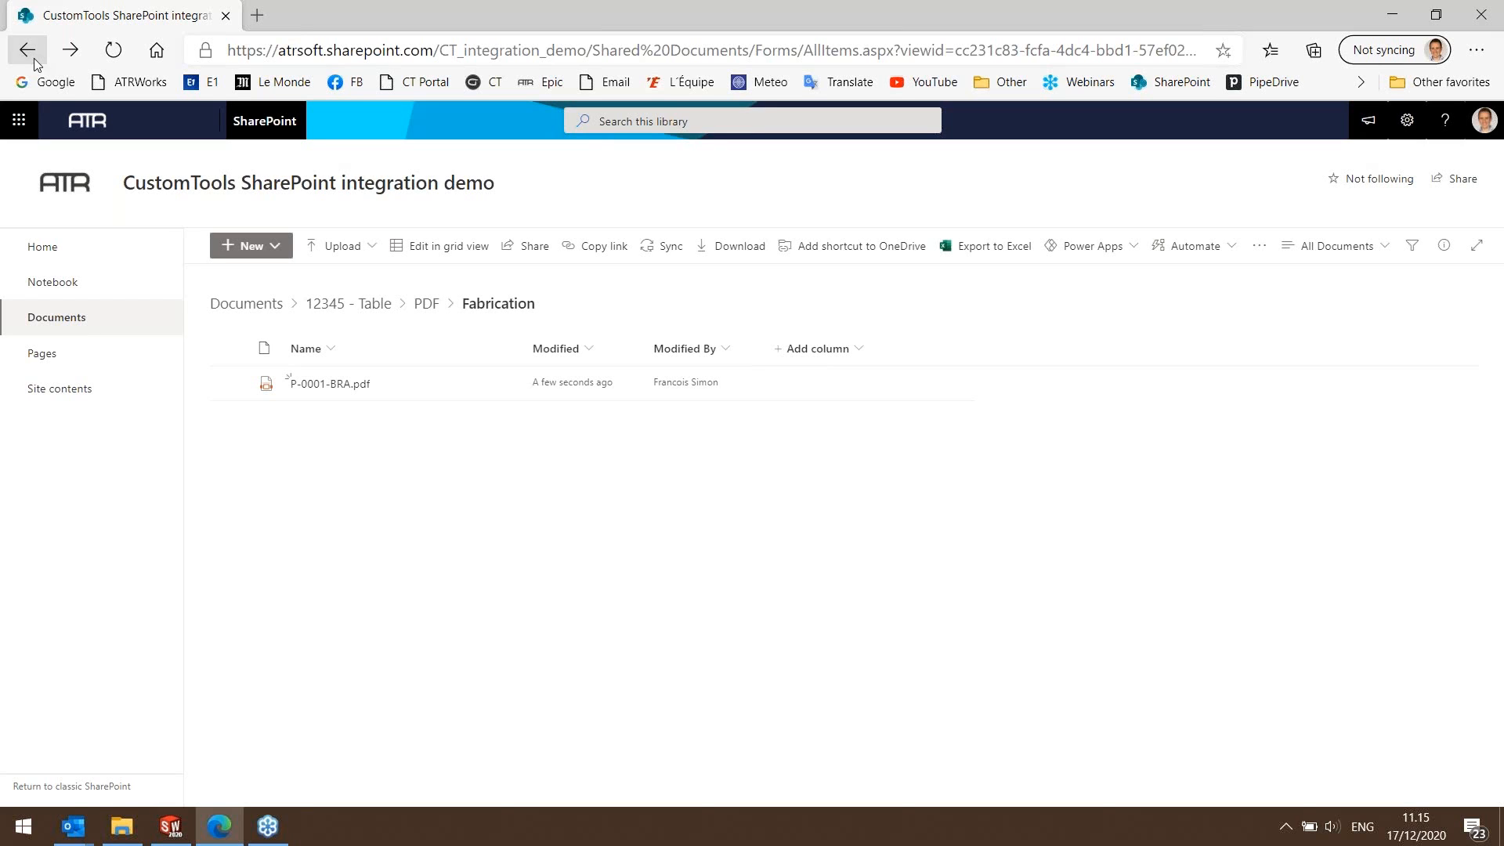
# Switch to SOLIDWORKS and delete the Export to PDM/SharePoint batch operation template from the CUSTOMTOOLS profile options.
pyautogui.moveTo(173, 835)
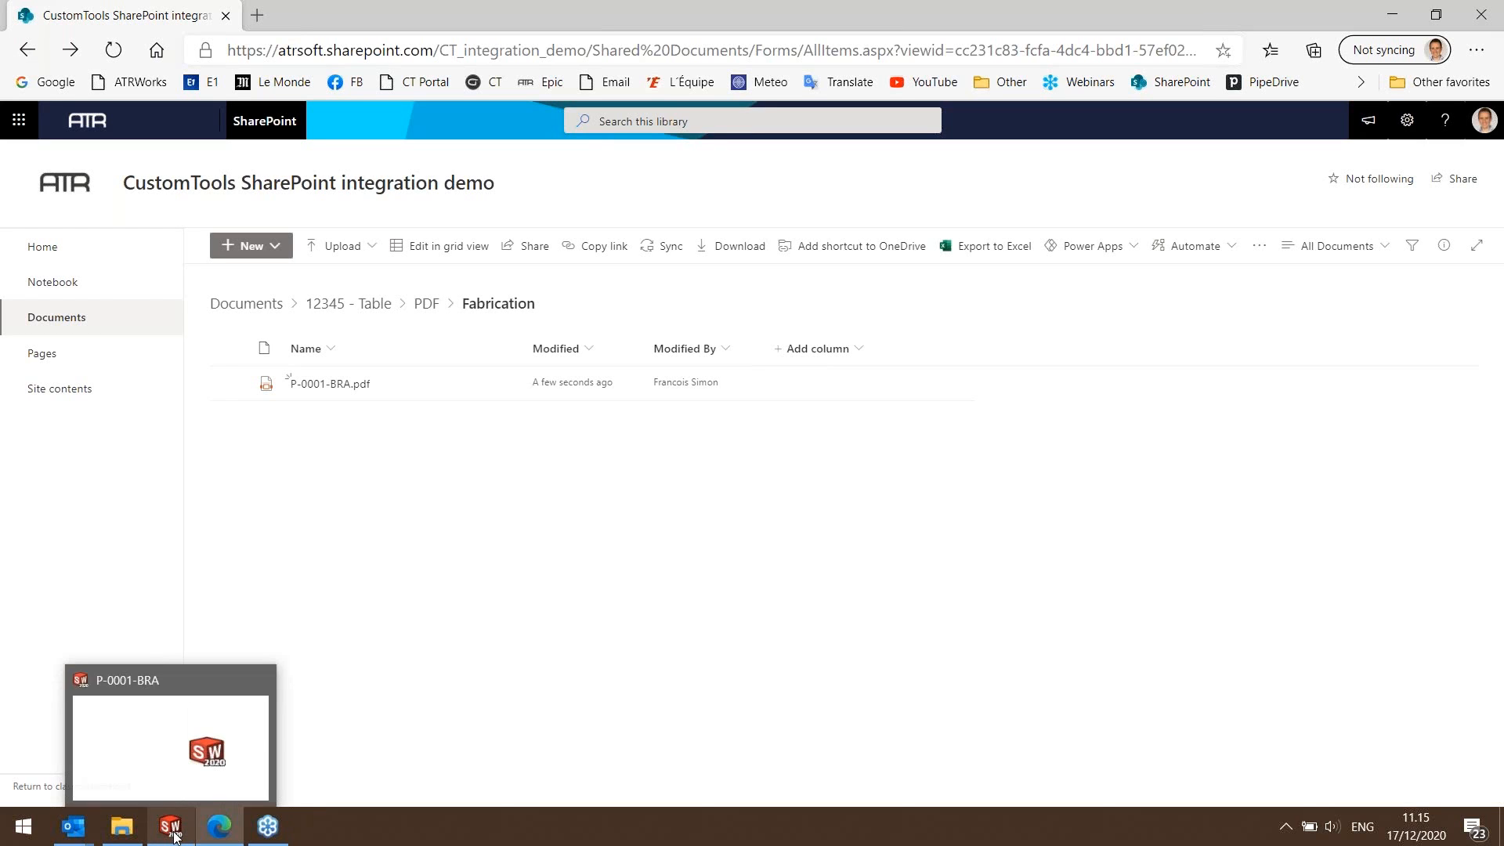
pyautogui.click(188, 764)
pyautogui.click(524, 52)
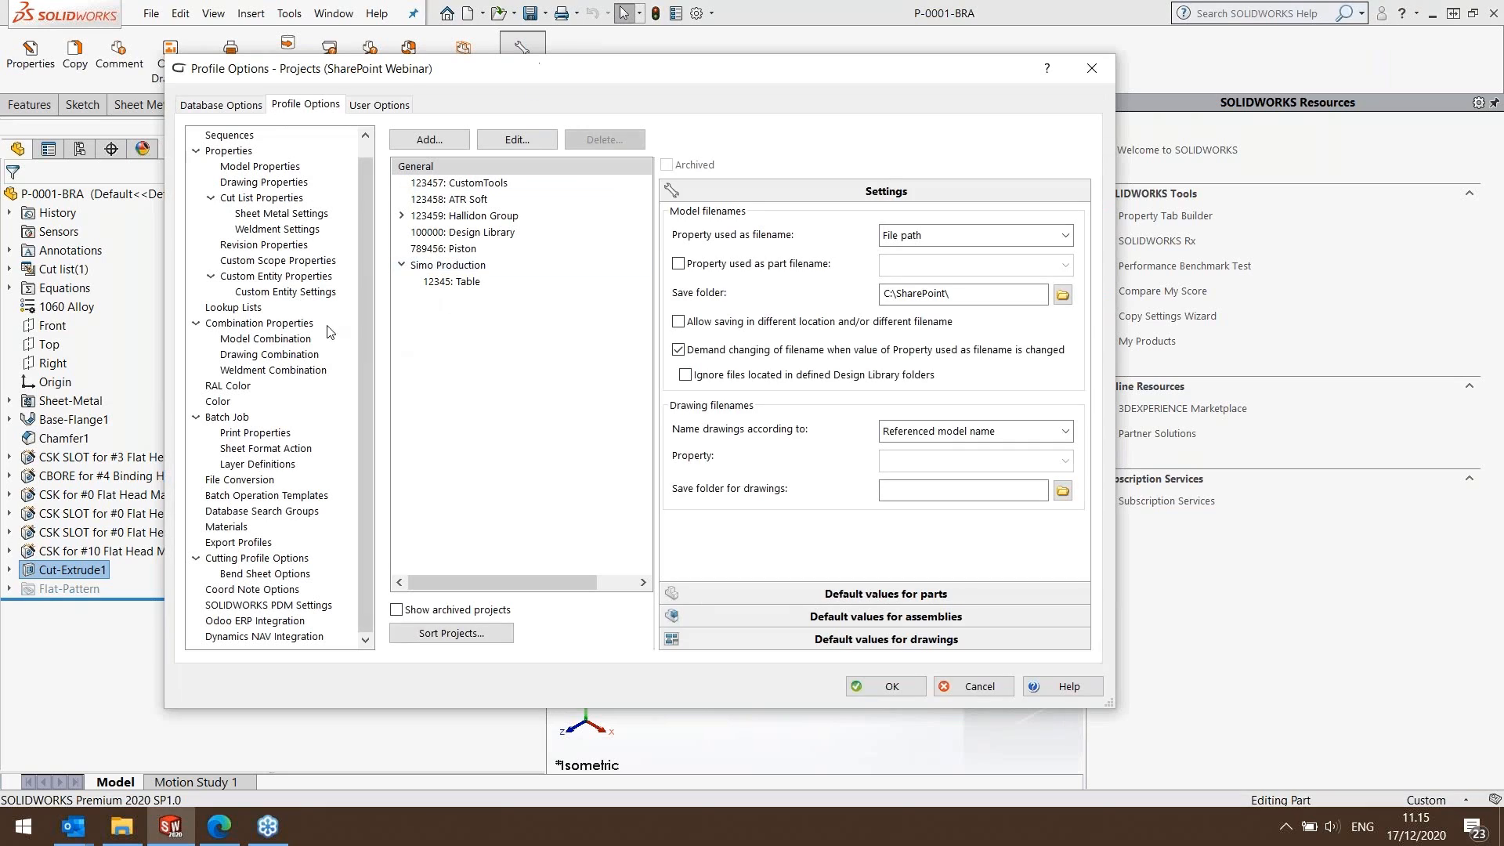
pyautogui.click(259, 496)
pyautogui.click(451, 171)
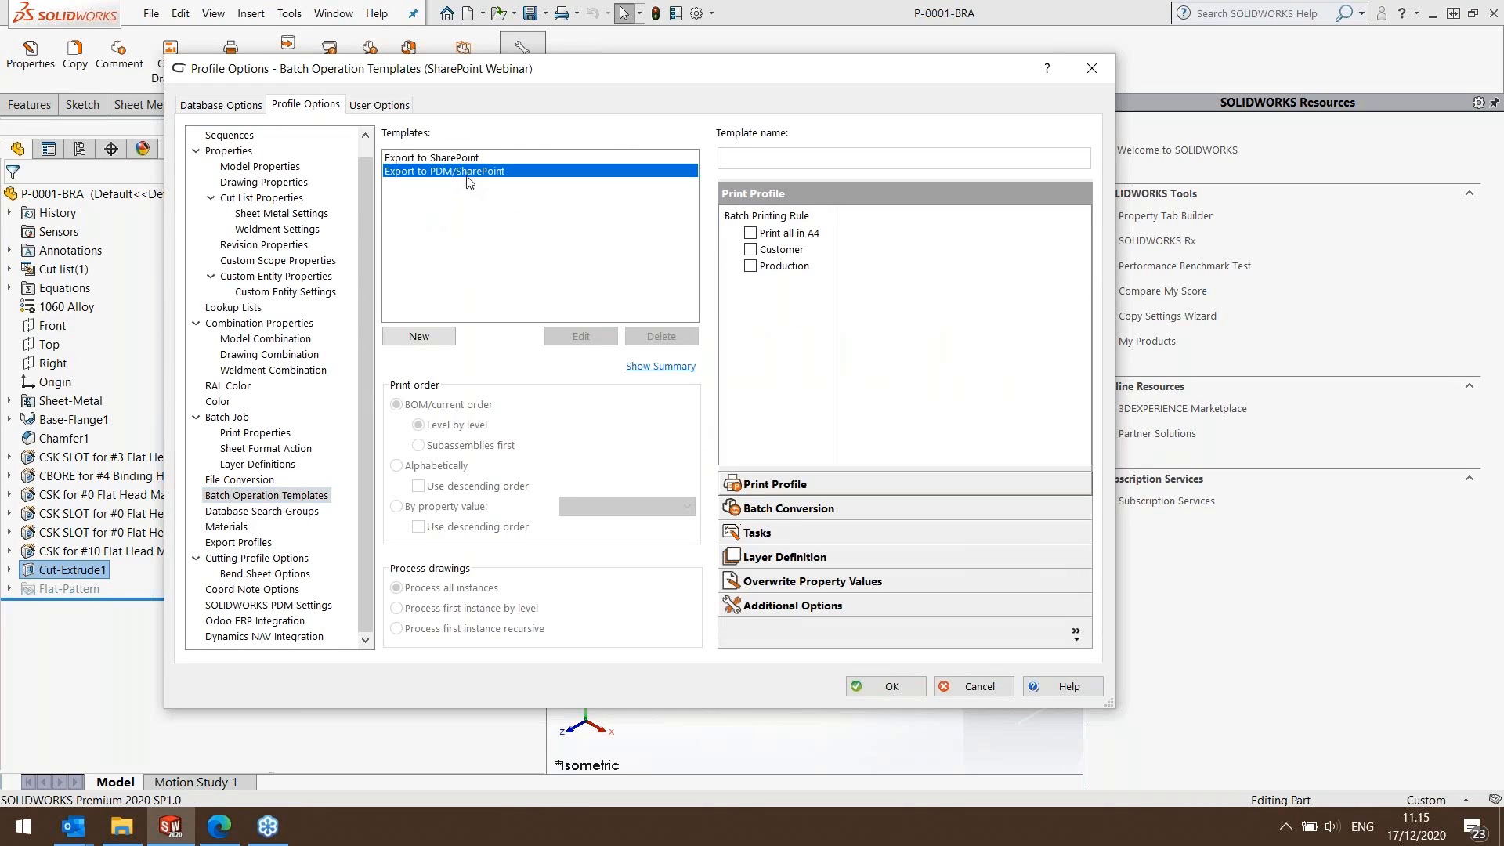
pyautogui.click(661, 336)
pyautogui.click(782, 435)
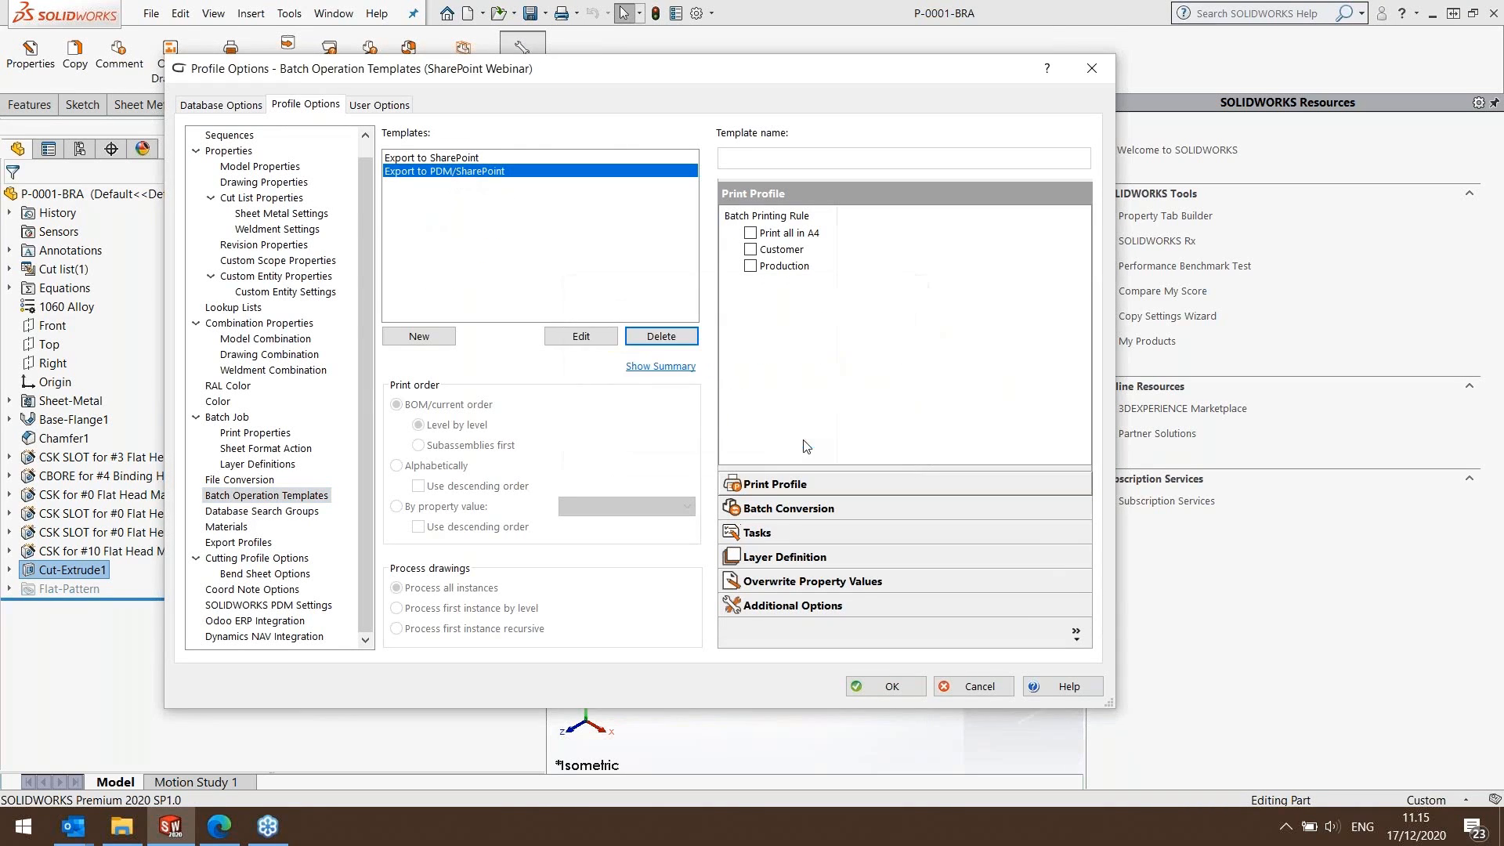
# Add a file conversion rule named DXF with the Dxf (*.dxf) file type, applied to parts.
pyautogui.click(251, 480)
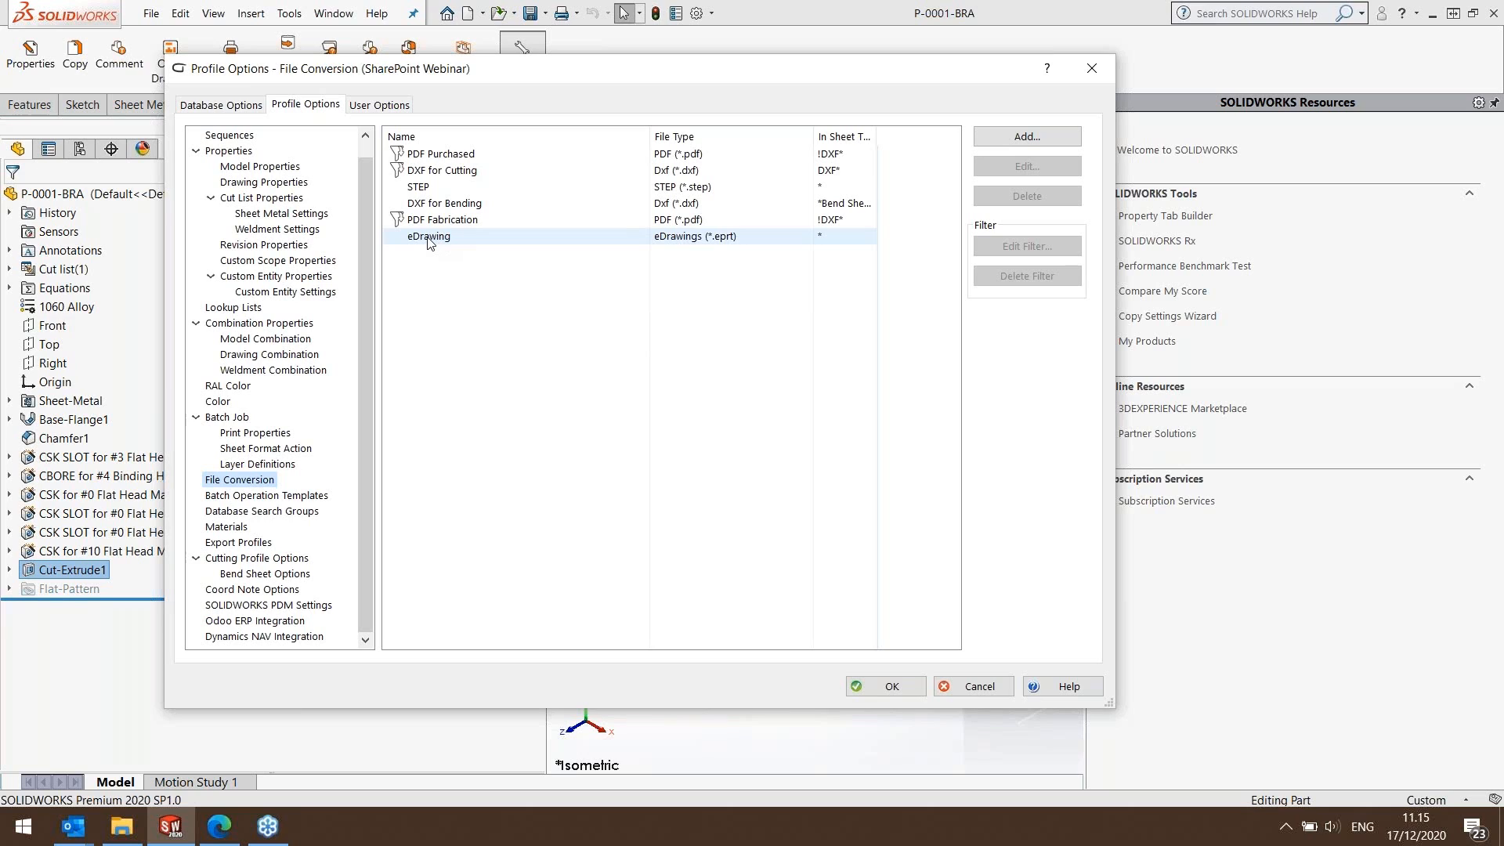
pyautogui.click(1028, 135)
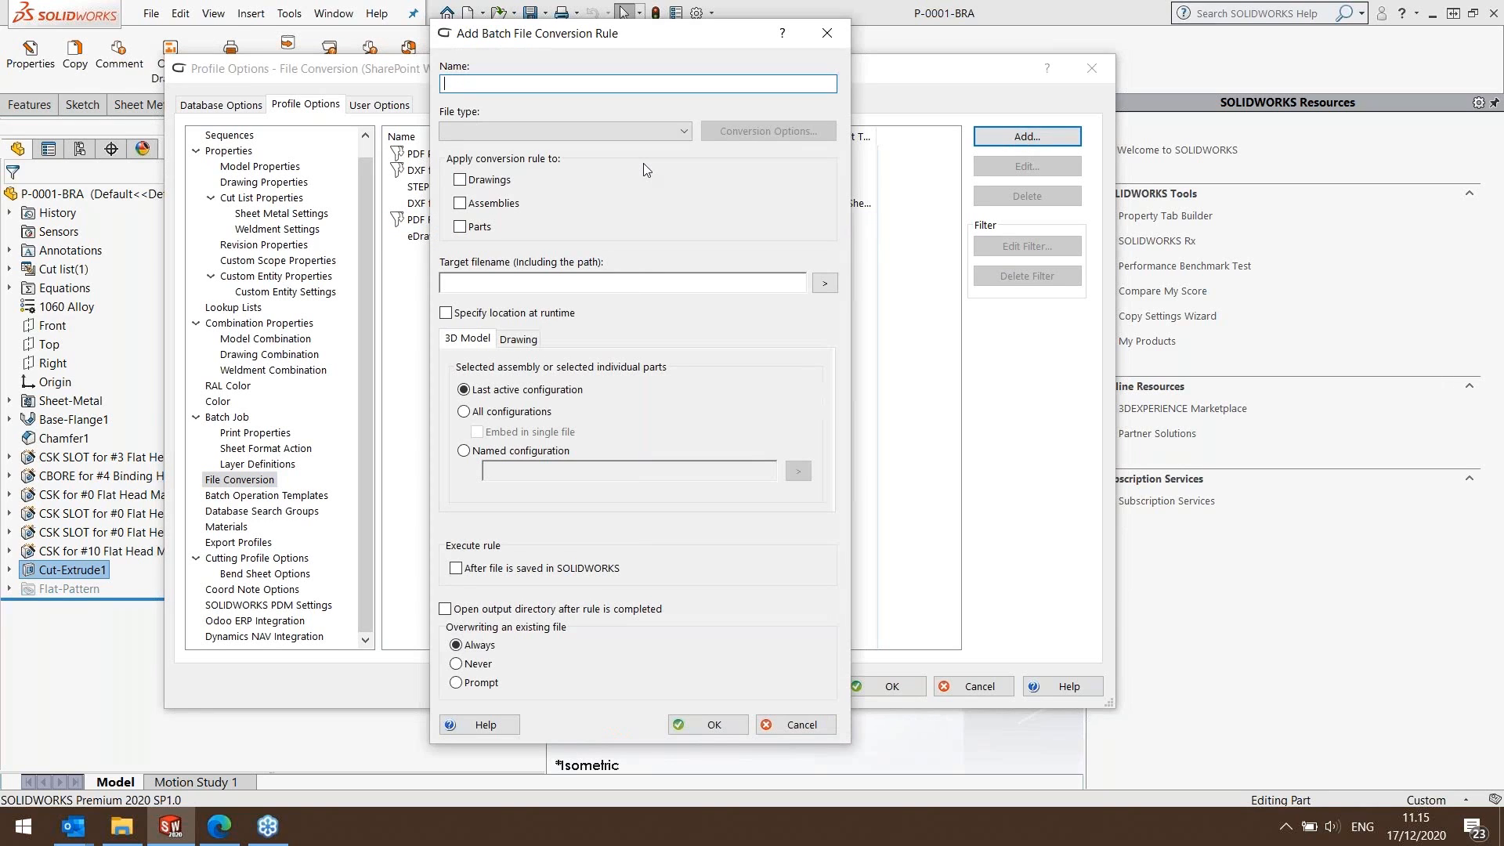
pyautogui.write('DF')
pyautogui.click(568, 131)
pyautogui.click(513, 235)
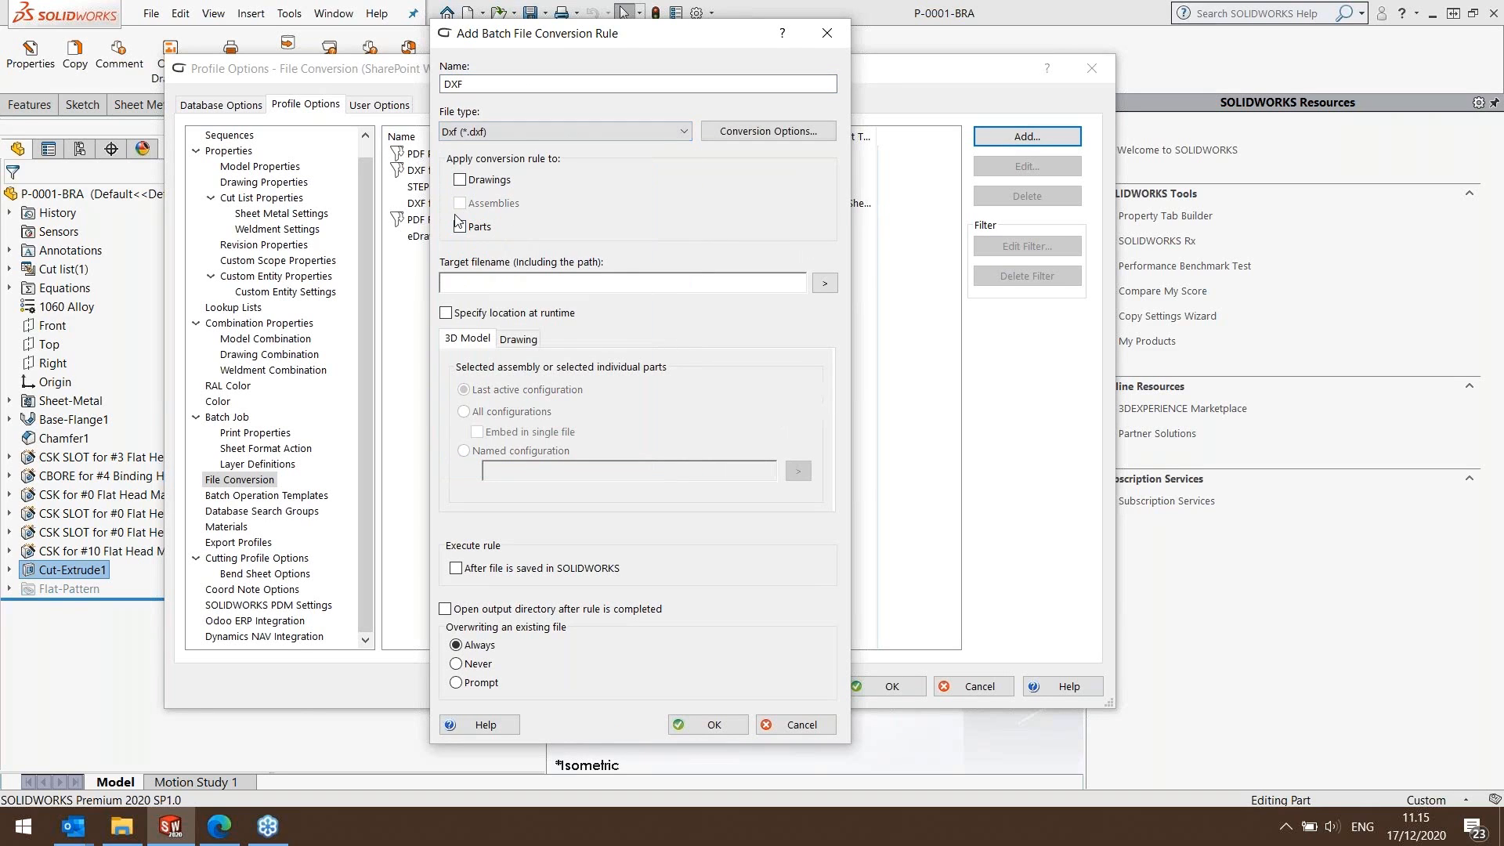
# Set the DXF rule's target to source path, \DXF\, material, \, thickness followed by mm\, and source filename, and save the rule.
pyautogui.click(829, 289)
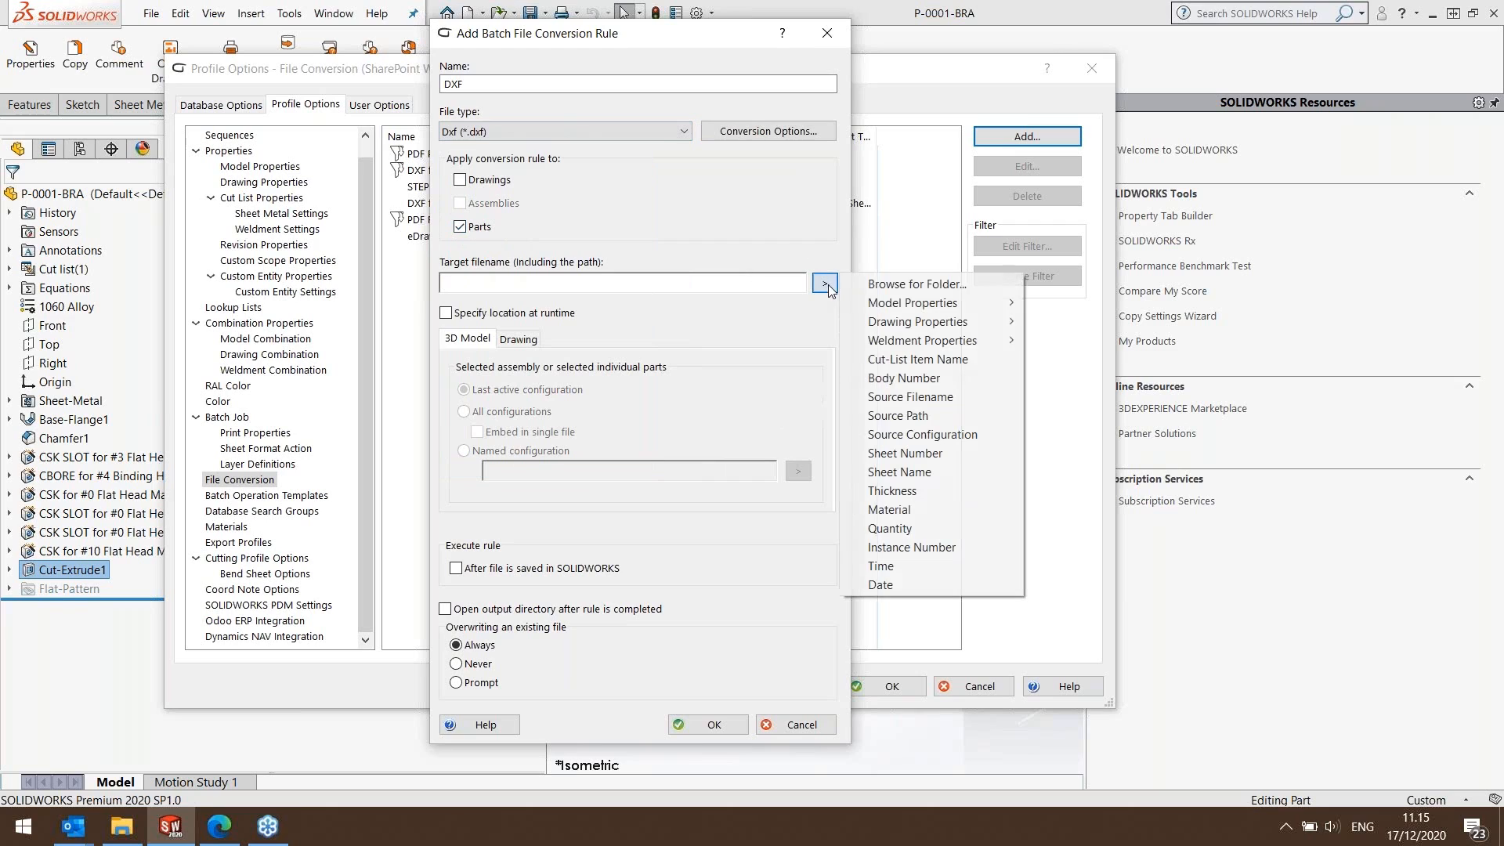
pyautogui.click(925, 414)
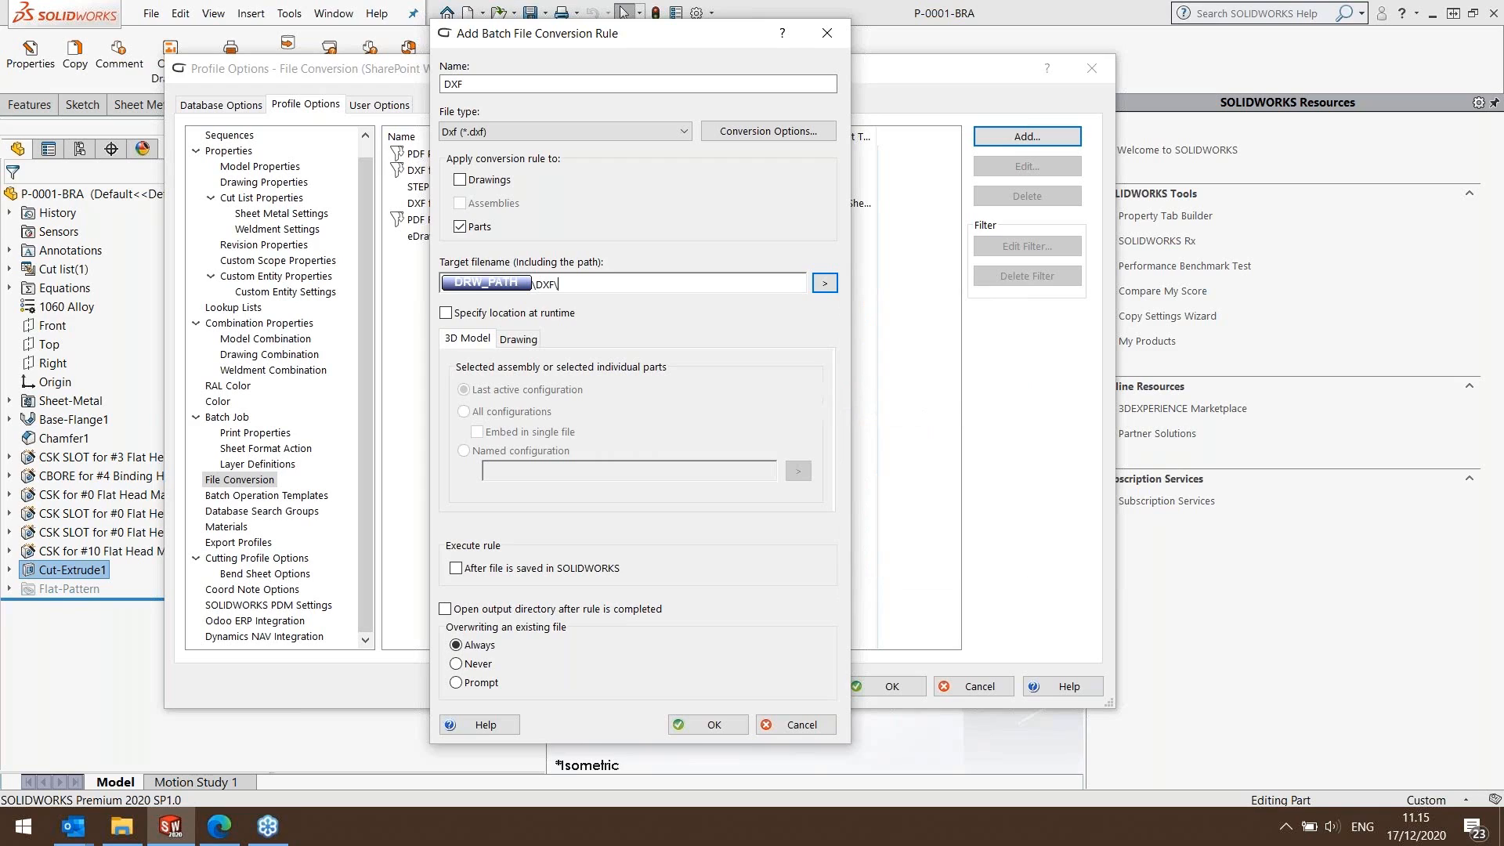
pyautogui.click(825, 286)
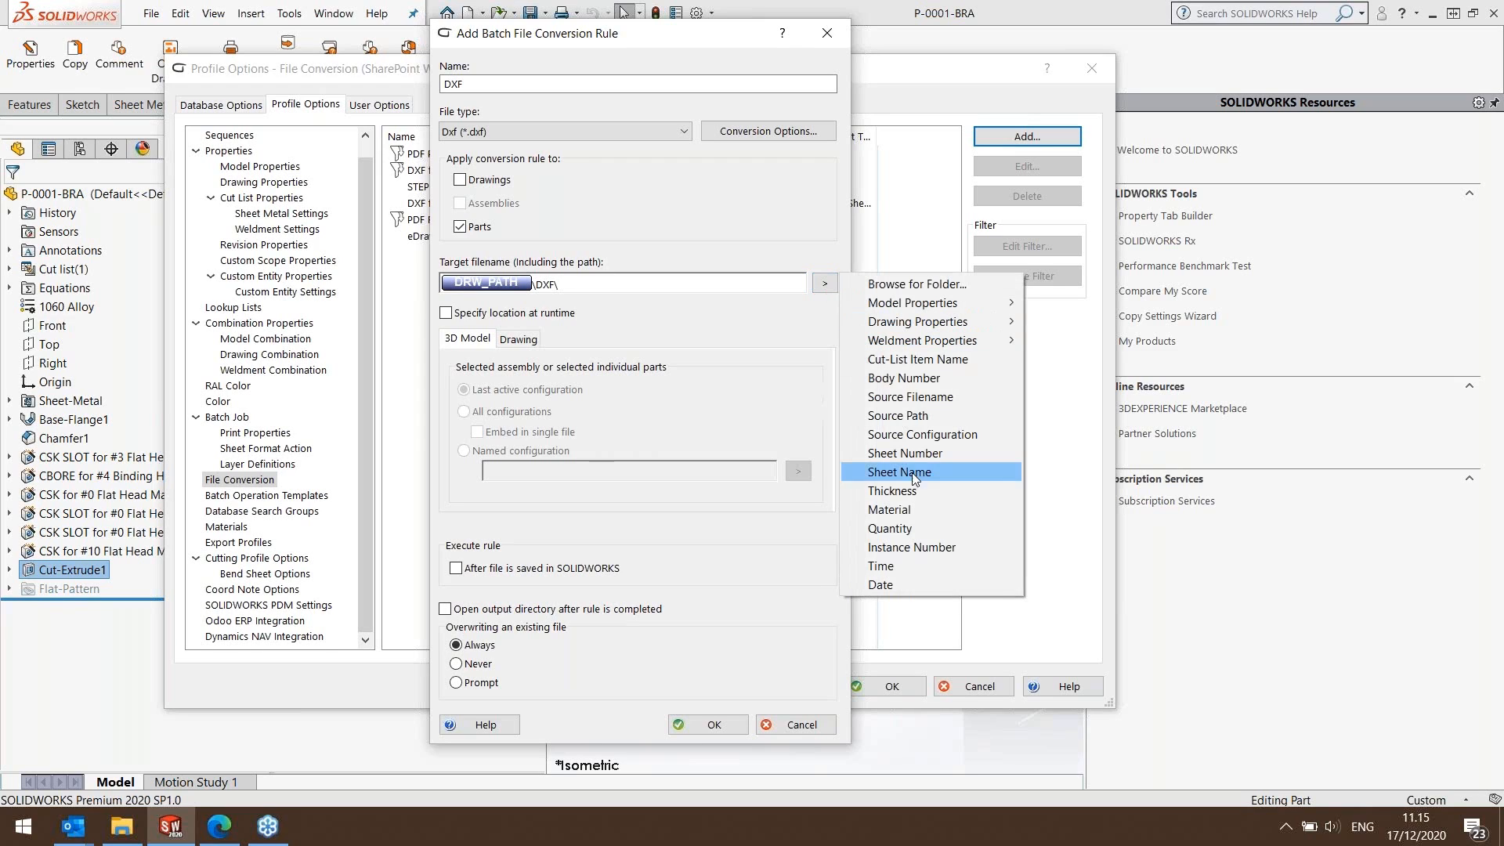
pyautogui.click(895, 510)
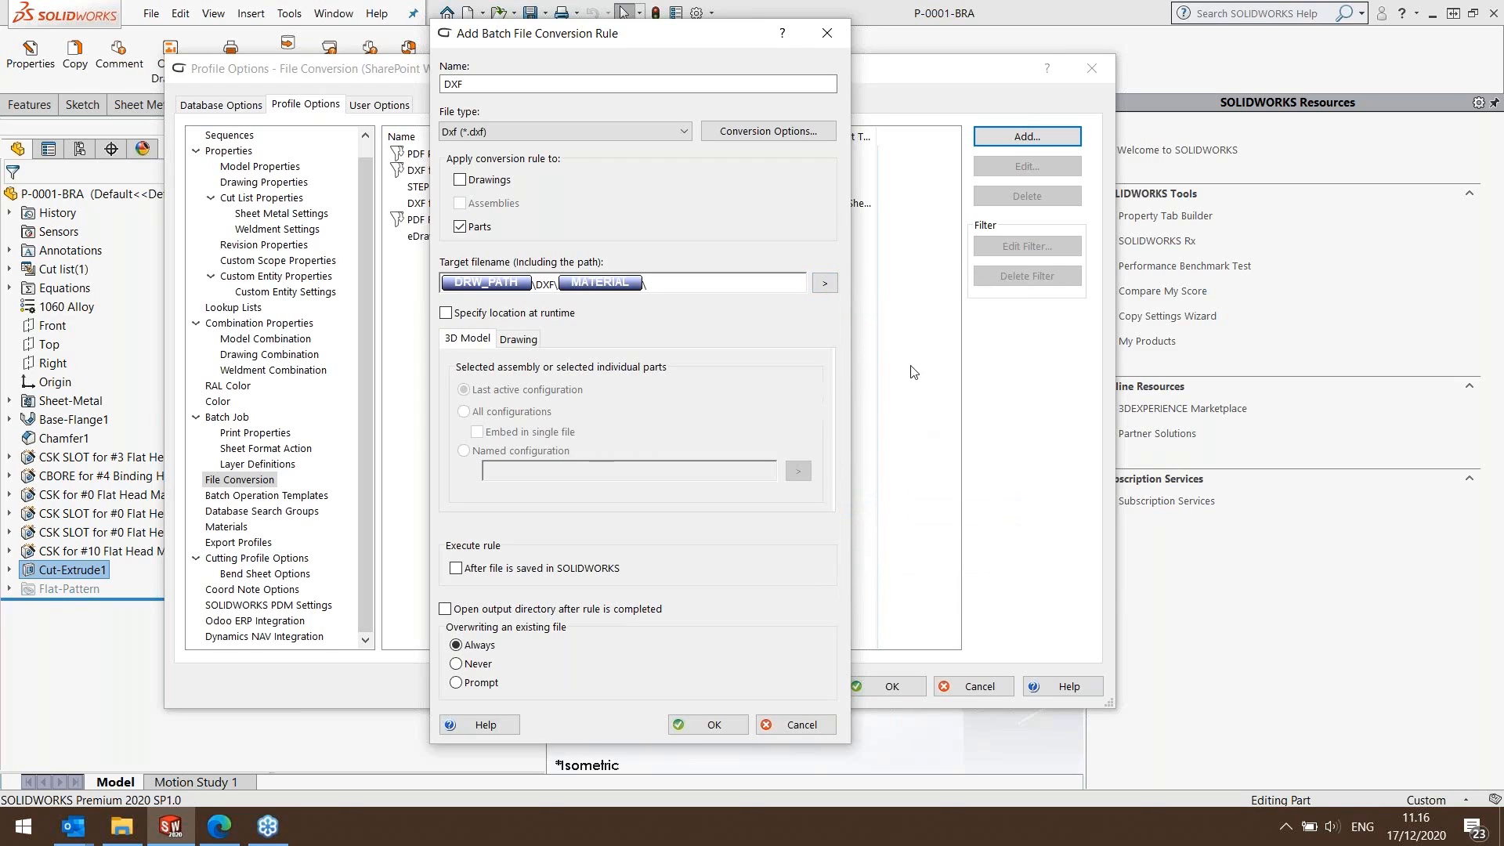
pyautogui.click(824, 282)
pyautogui.click(905, 499)
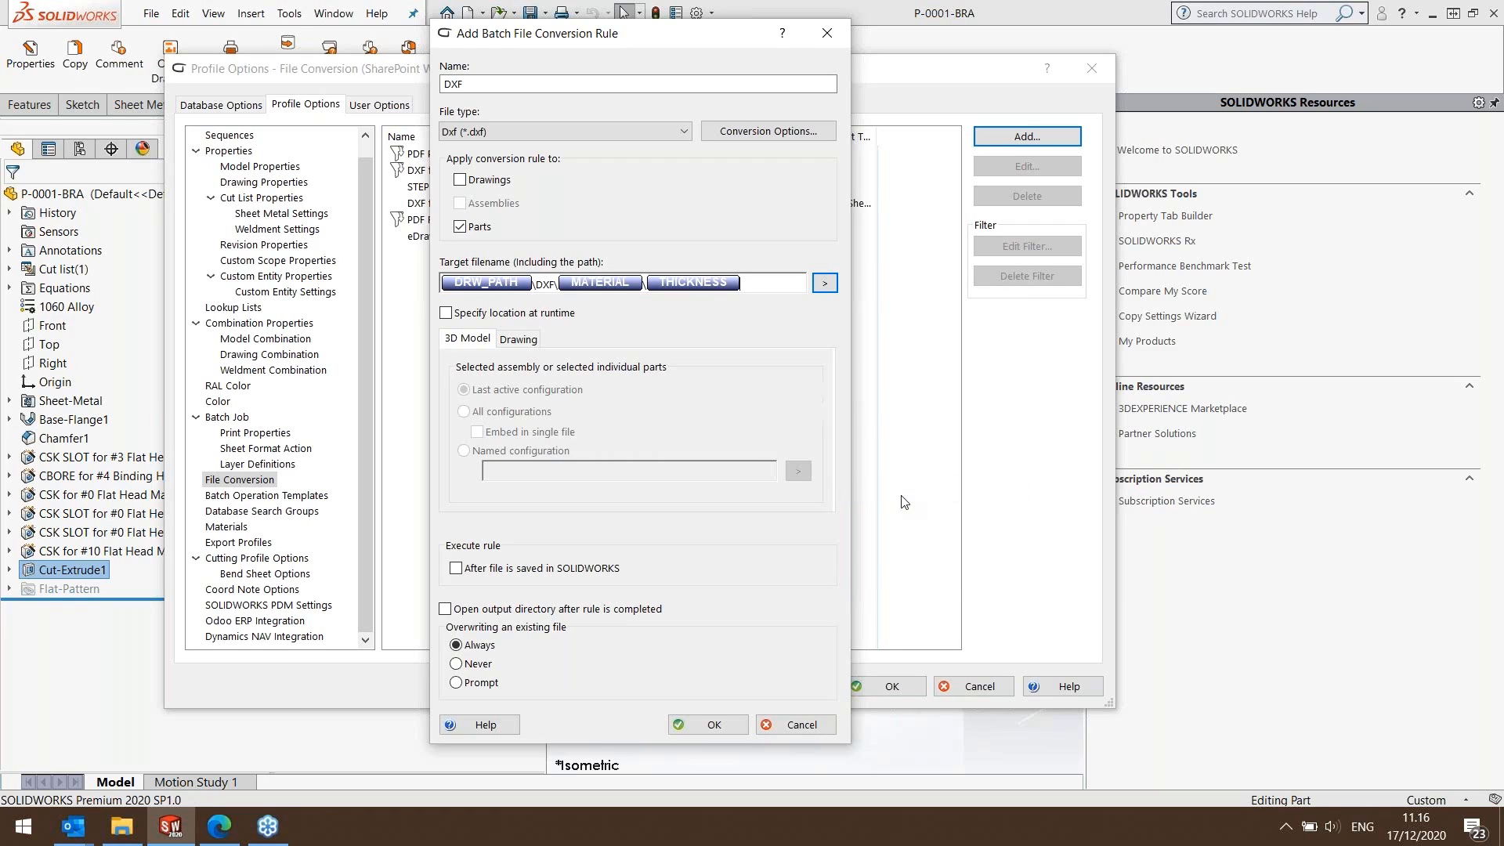
pyautogui.write('mm\\')
pyautogui.click(826, 285)
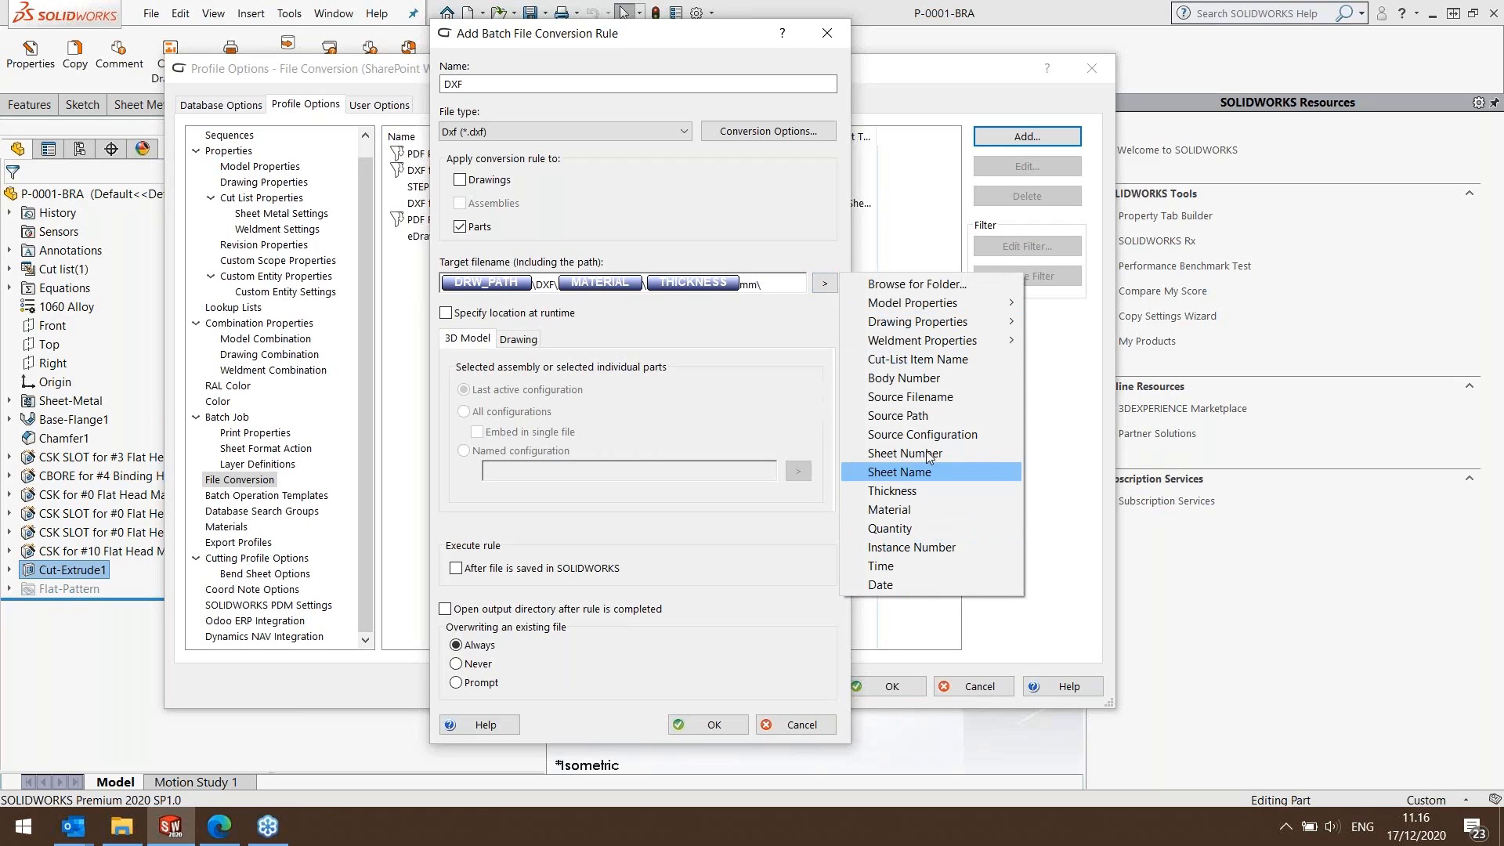
pyautogui.click(920, 397)
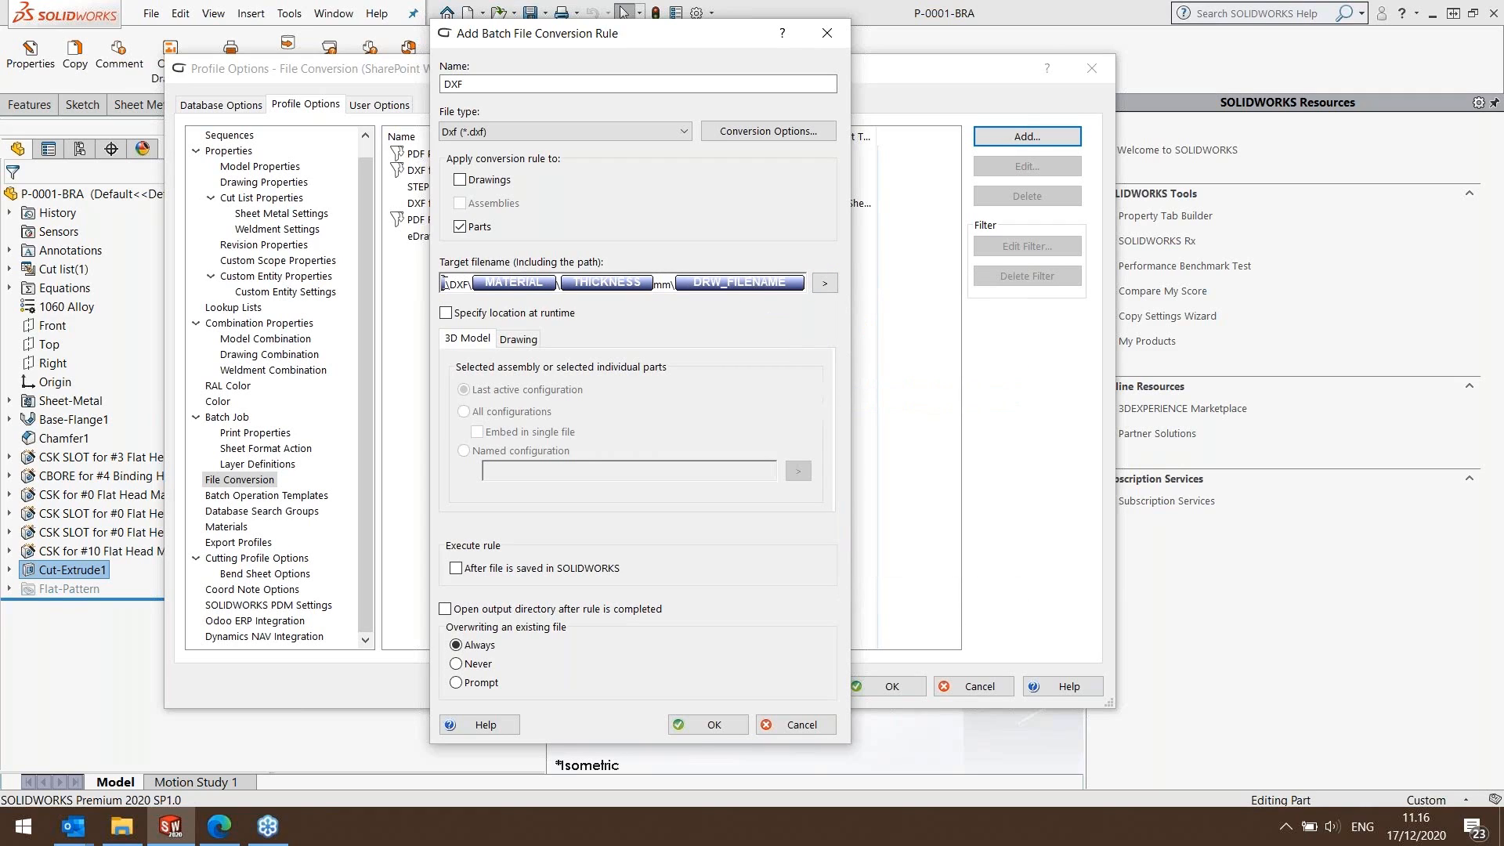
pyautogui.moveTo(461, 281); pyautogui.dragTo(372, 272)
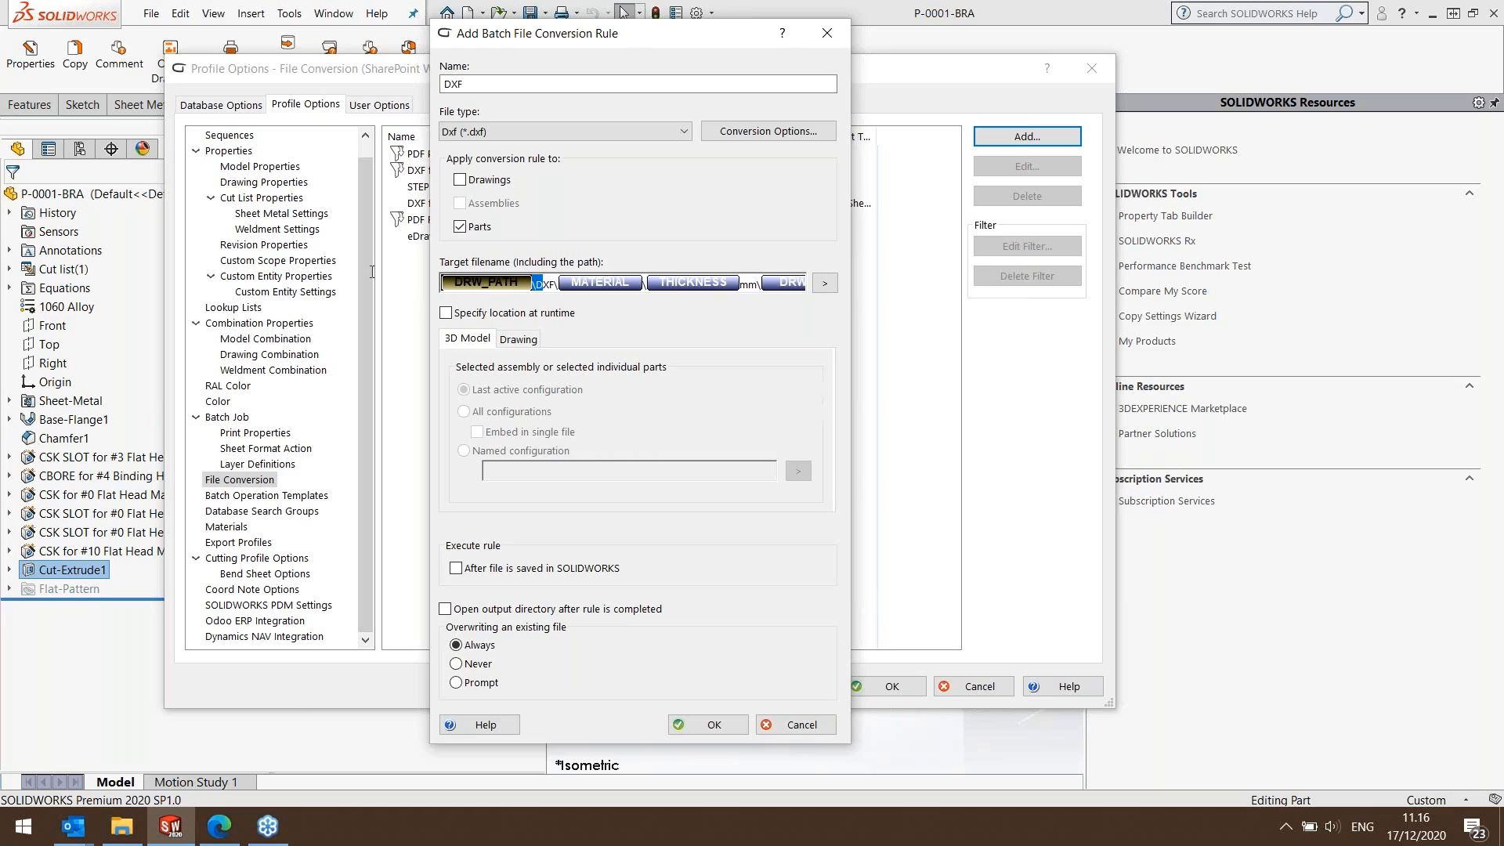
pyautogui.click(705, 726)
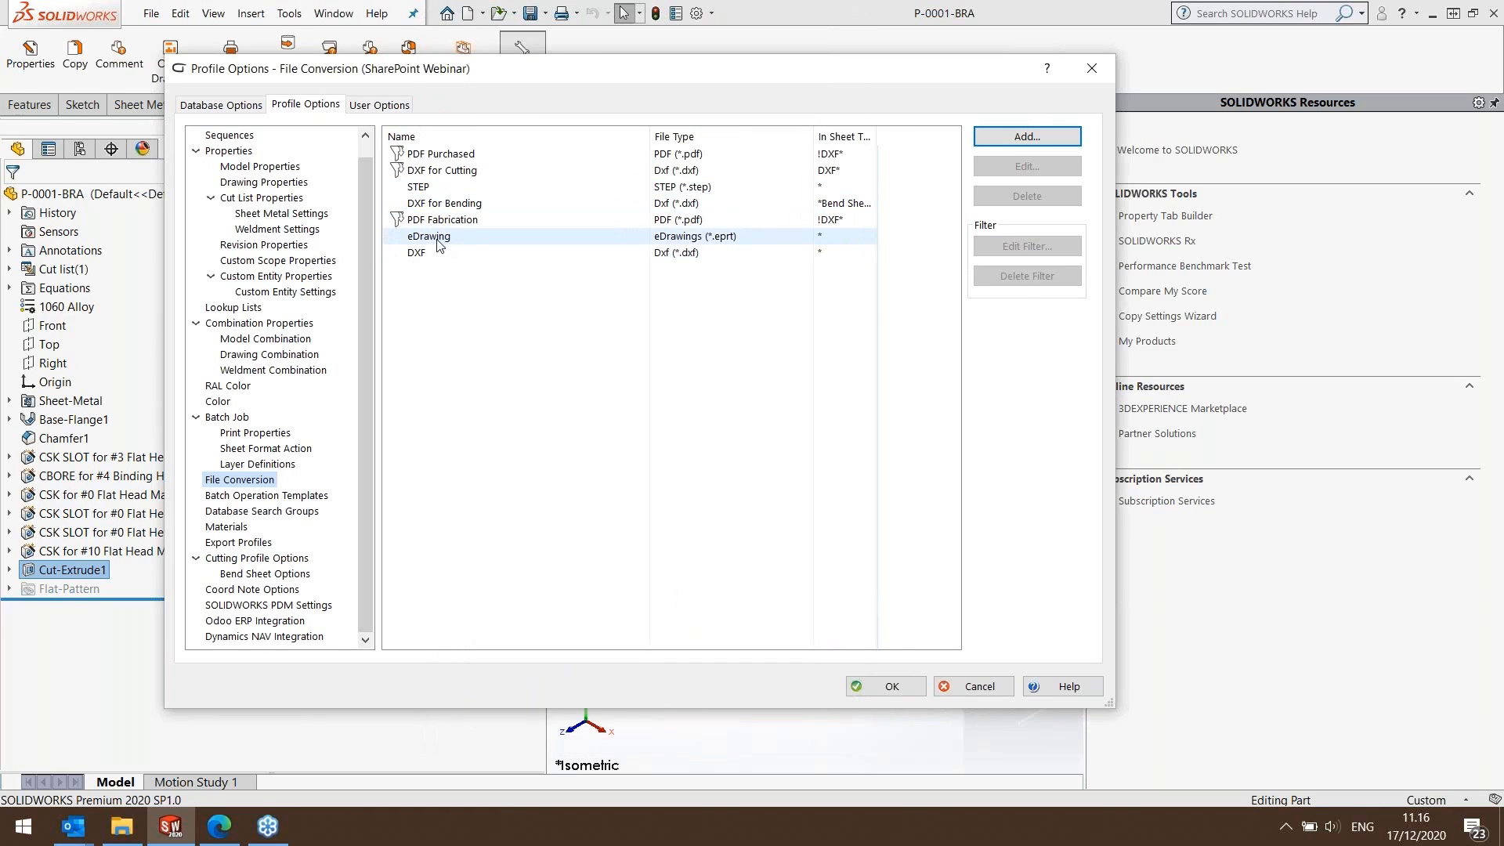
# Create and save a batch operation template named Export to SharePoint & PDM with the eDrawing and DXF part conversions enabled.
pyautogui.click(267, 497)
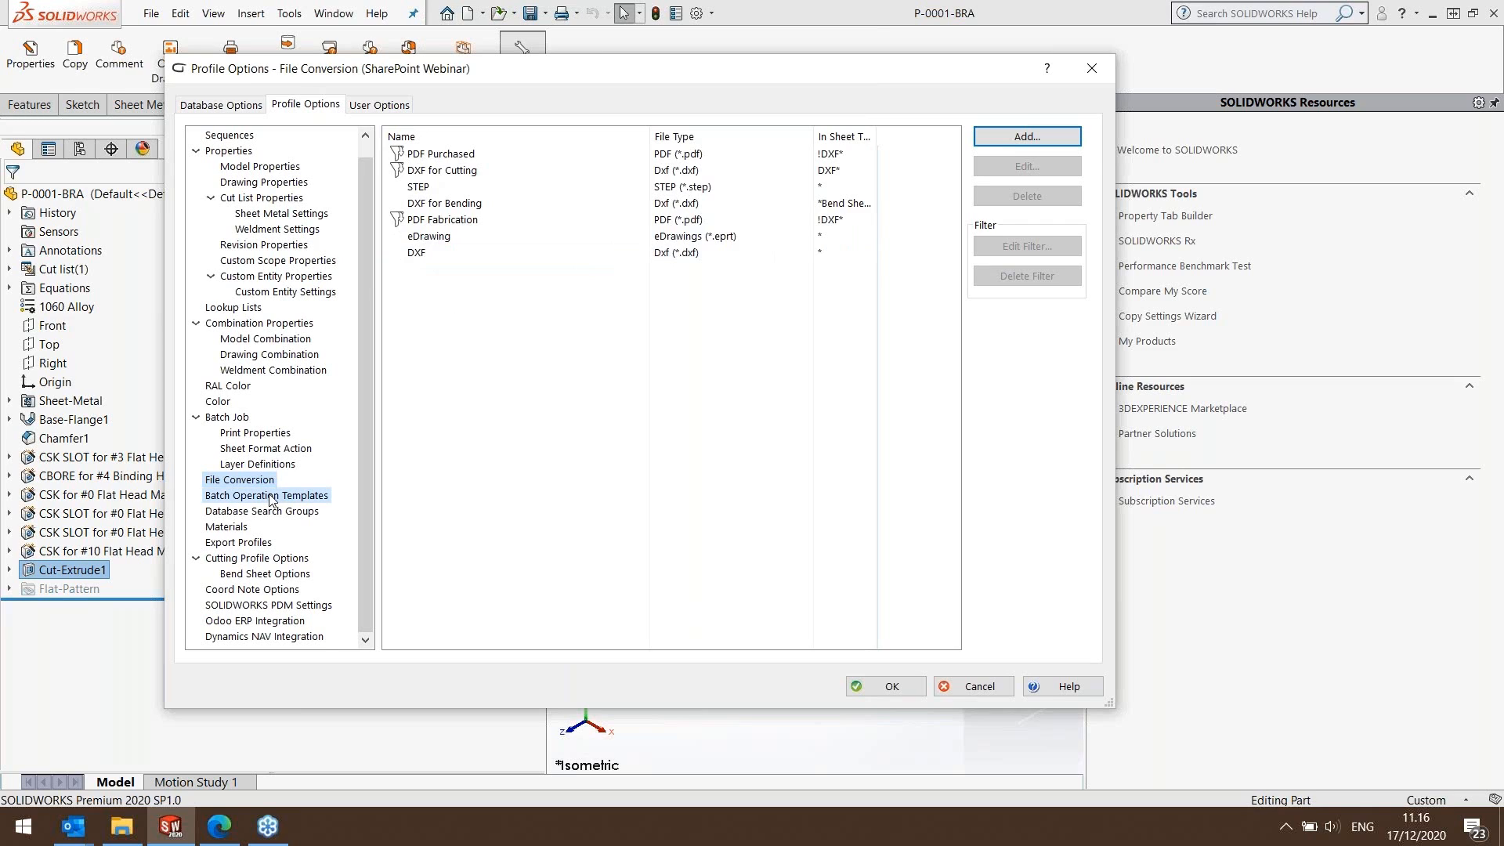
pyautogui.click(419, 337)
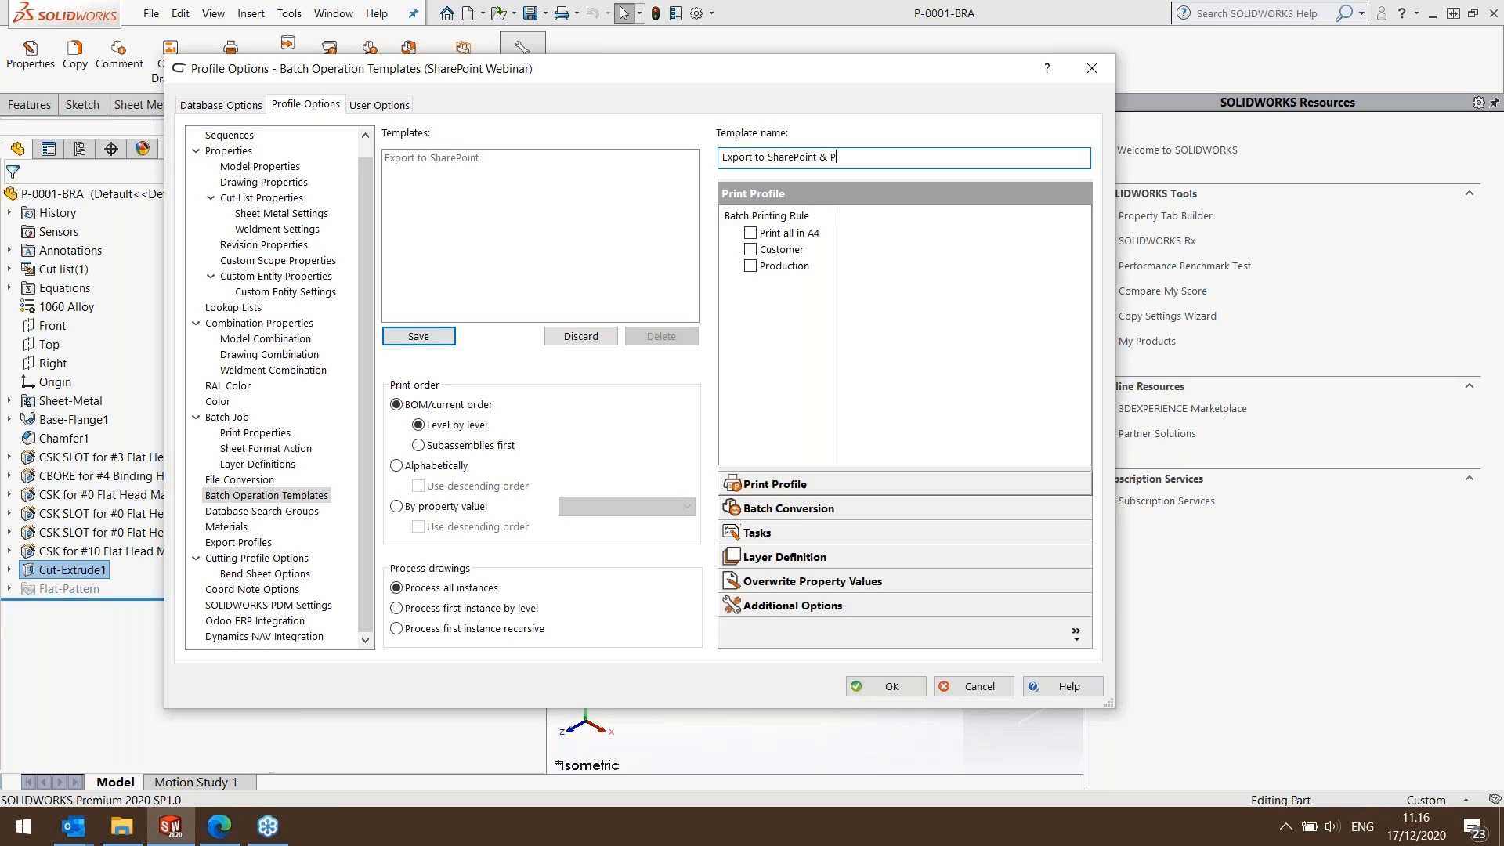
pyautogui.click(791, 509)
pyautogui.click(752, 318)
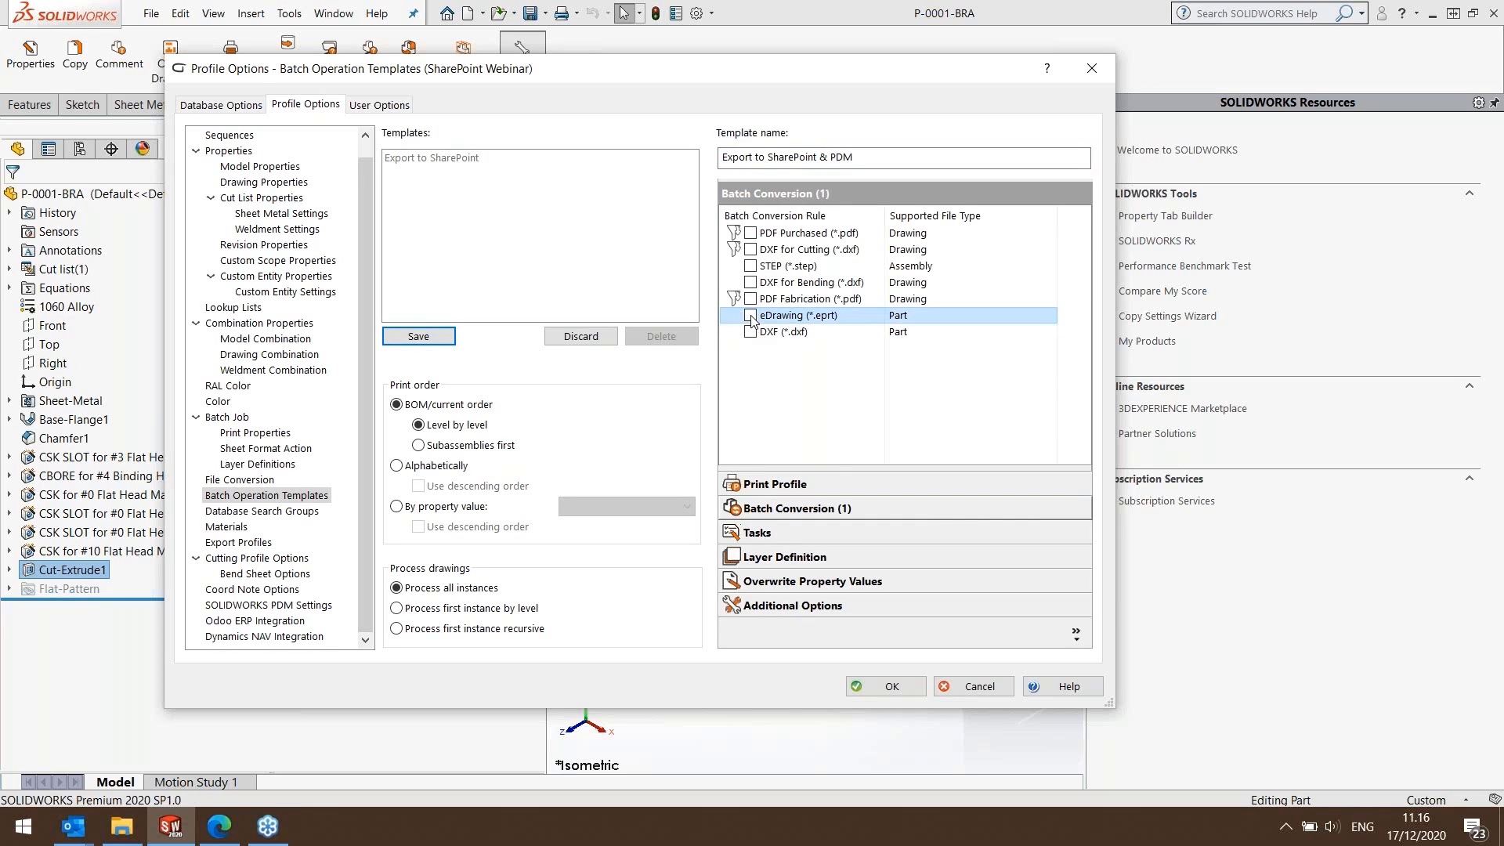
pyautogui.click(752, 332)
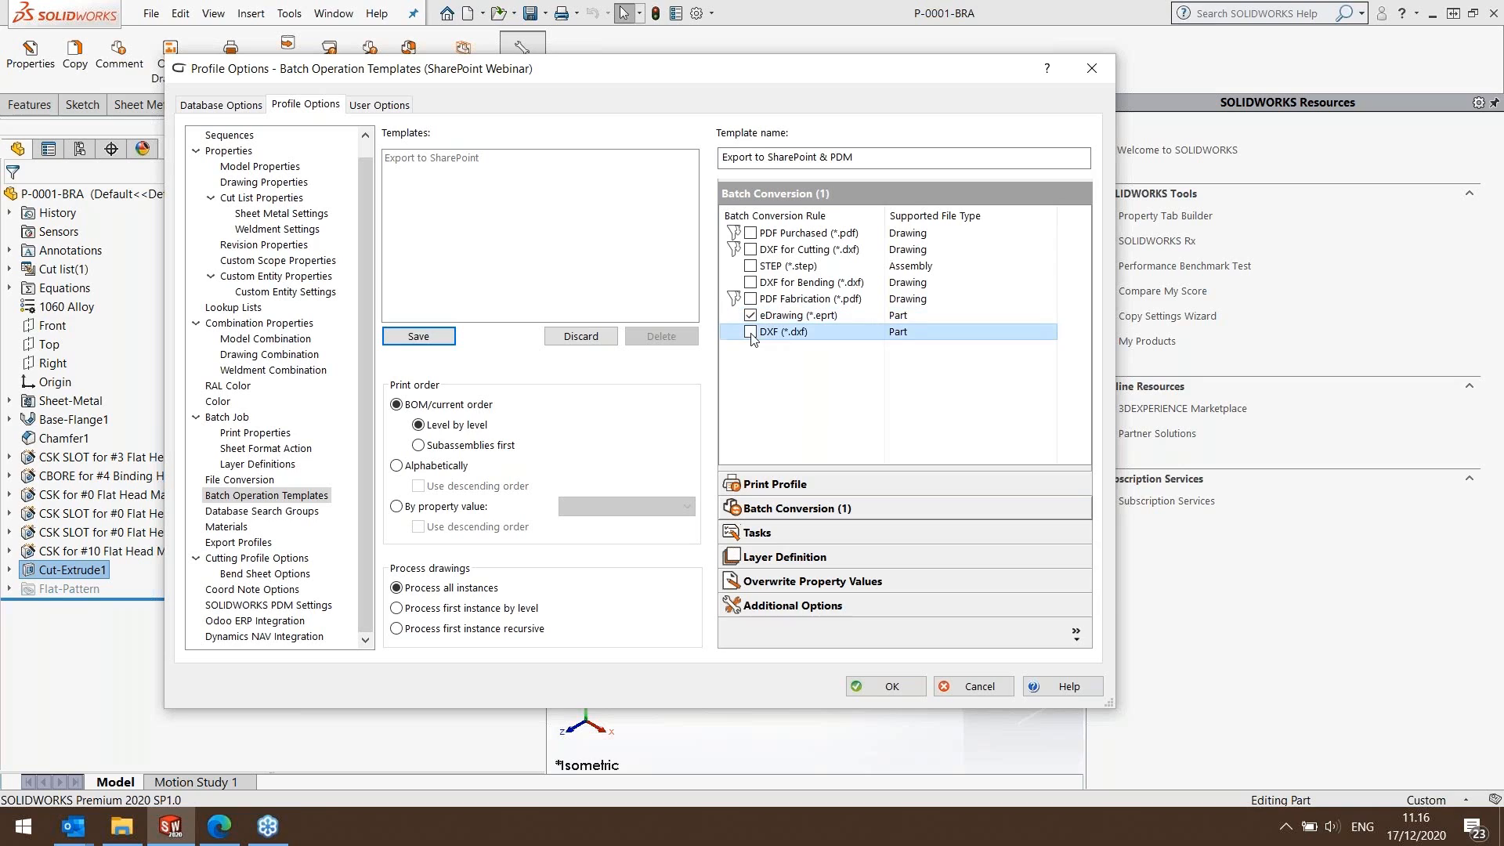
pyautogui.click(887, 687)
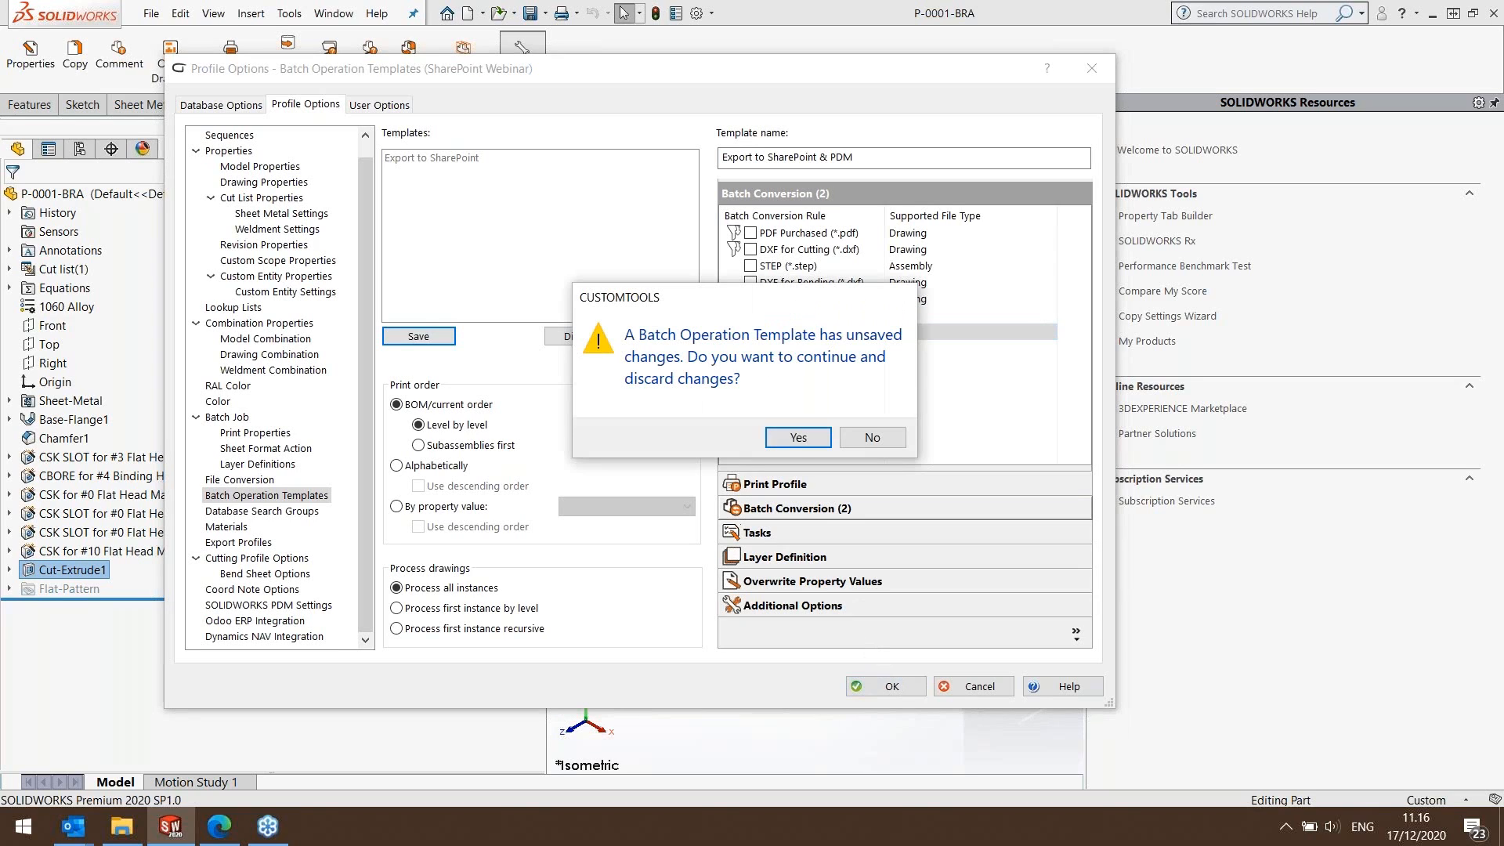
pyautogui.click(799, 438)
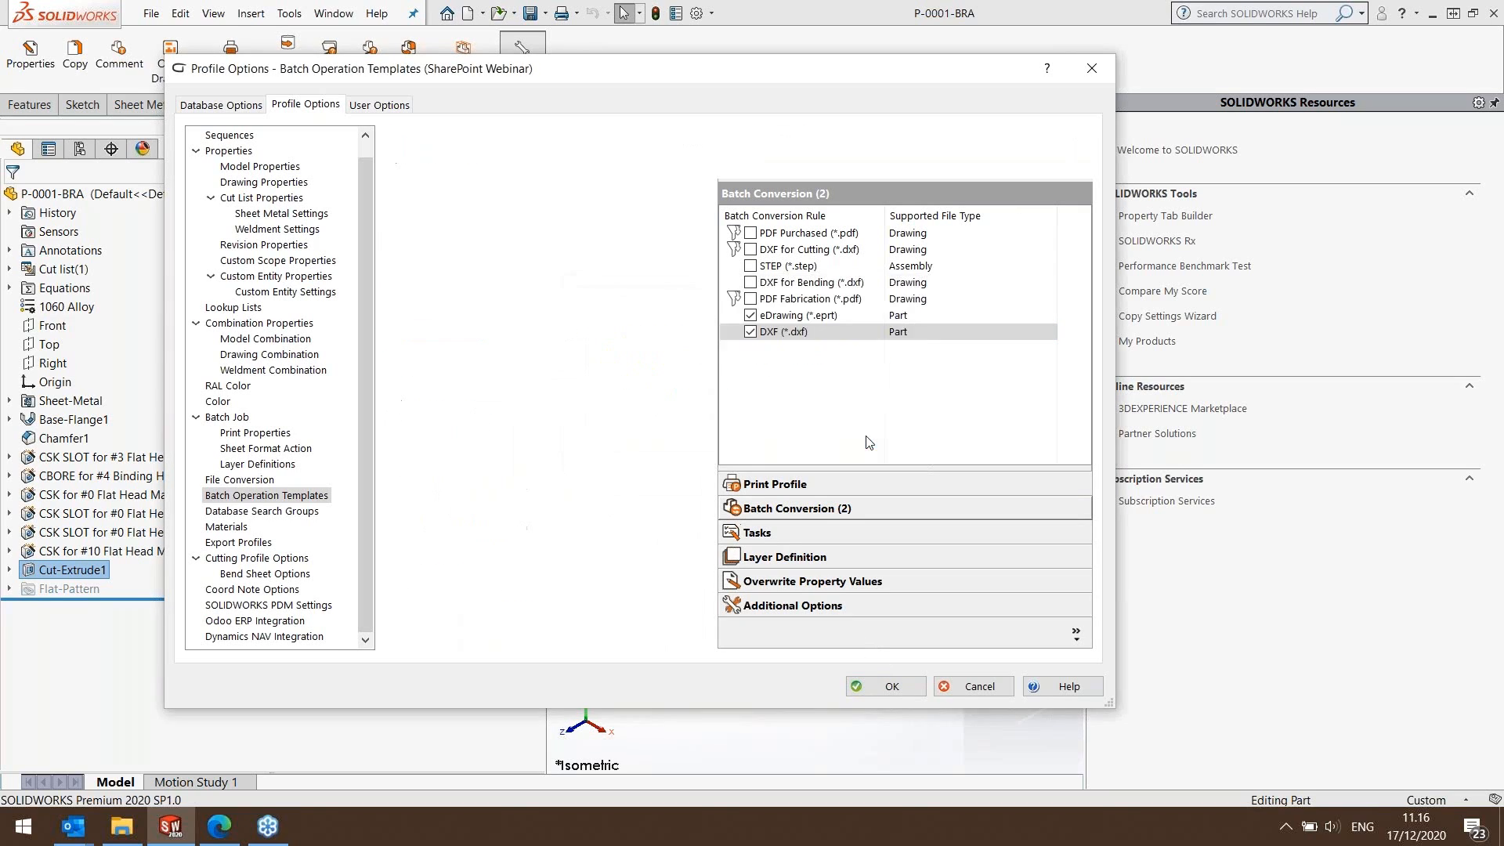
pyautogui.click(417, 337)
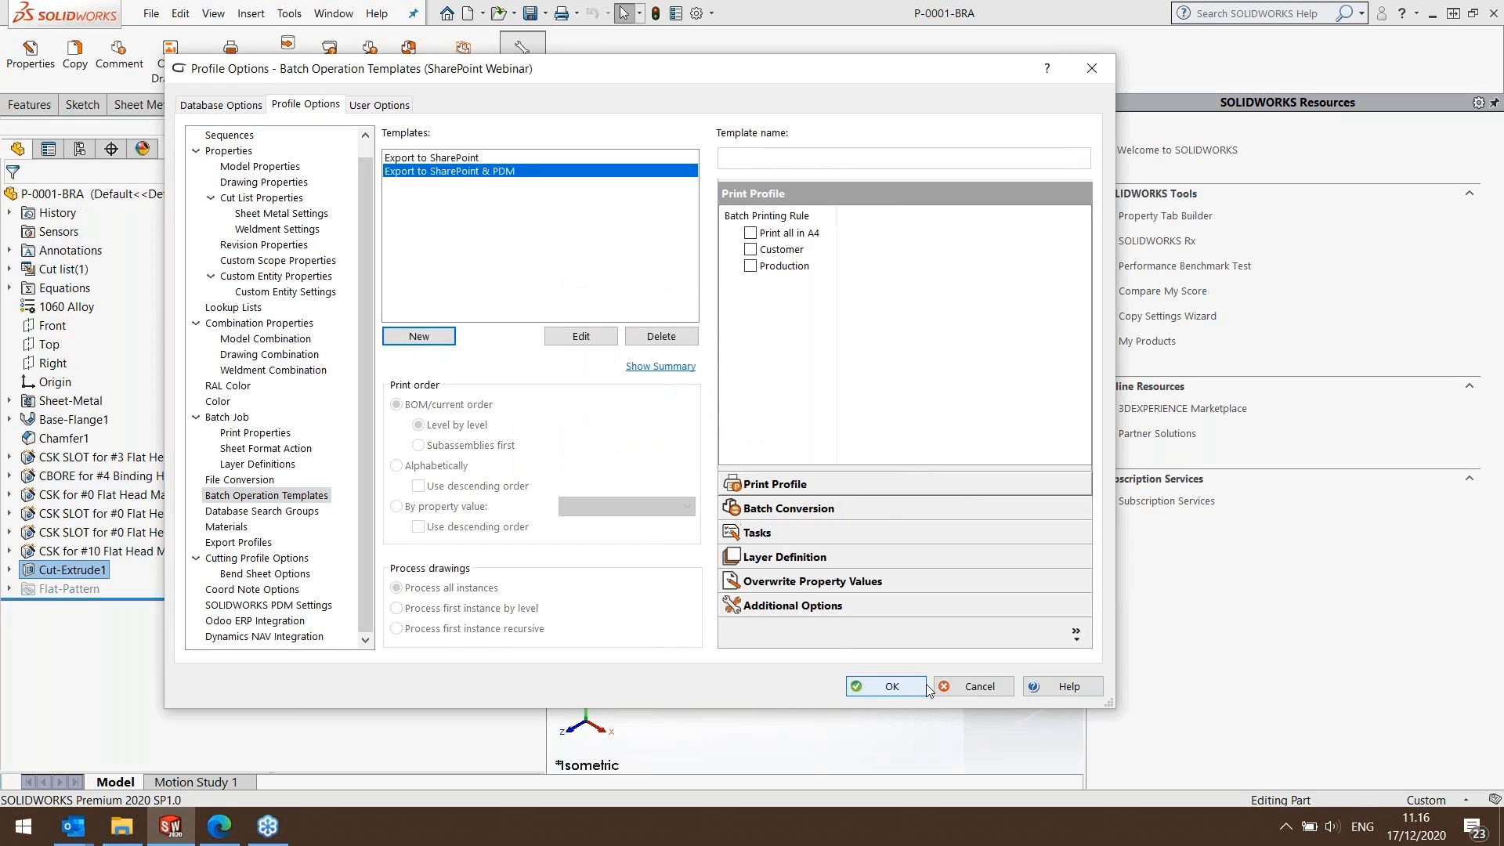
pyautogui.click(891, 686)
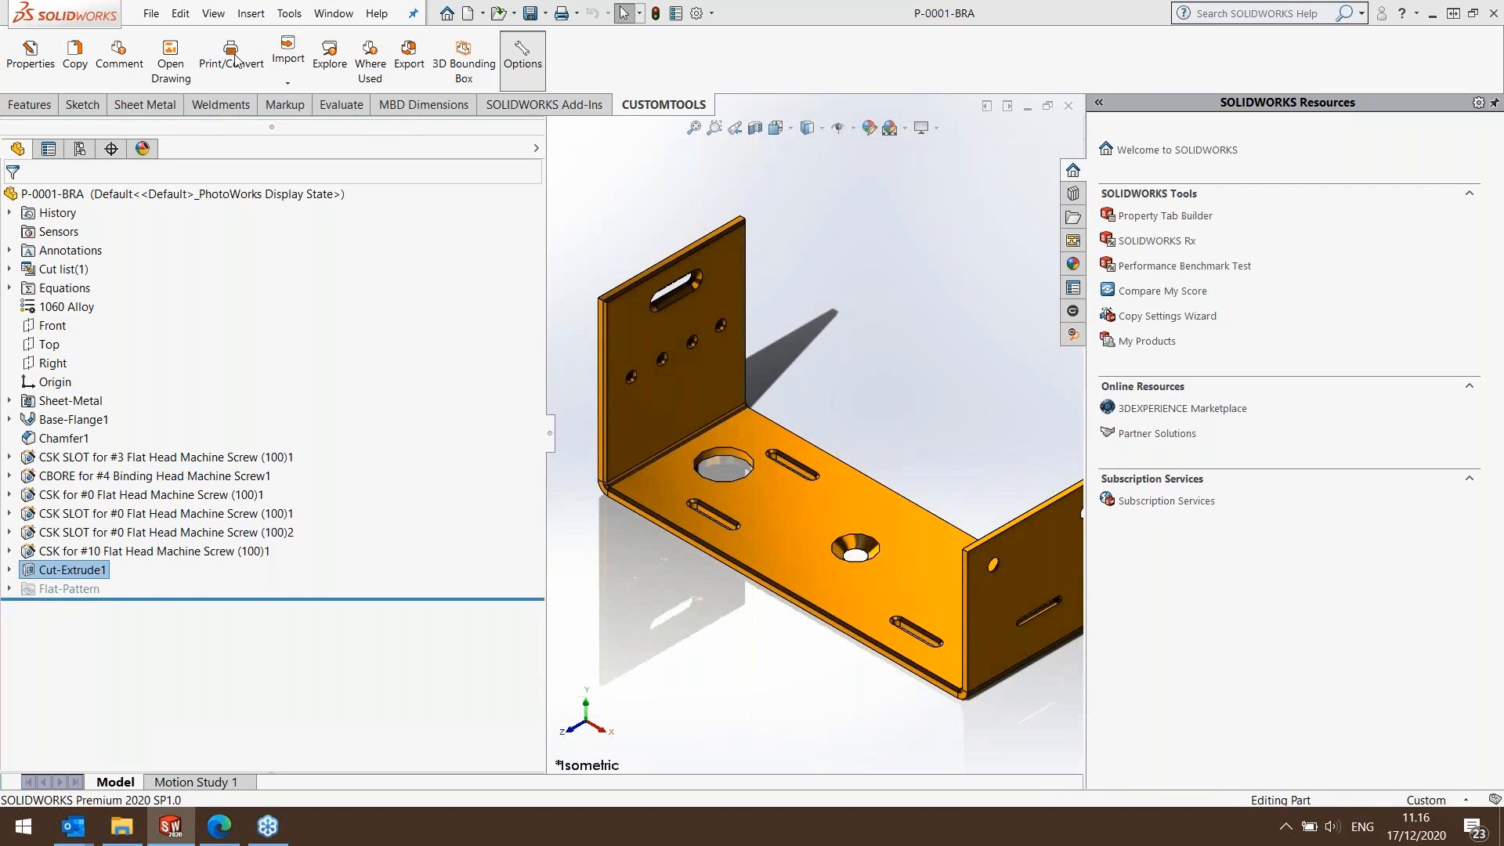
# Run the Export to SharePoint & PDM batch template on P-0001-BRA.SLDPRT using the local version, checking its eDrawing and DXF rules.
pyautogui.click(233, 56)
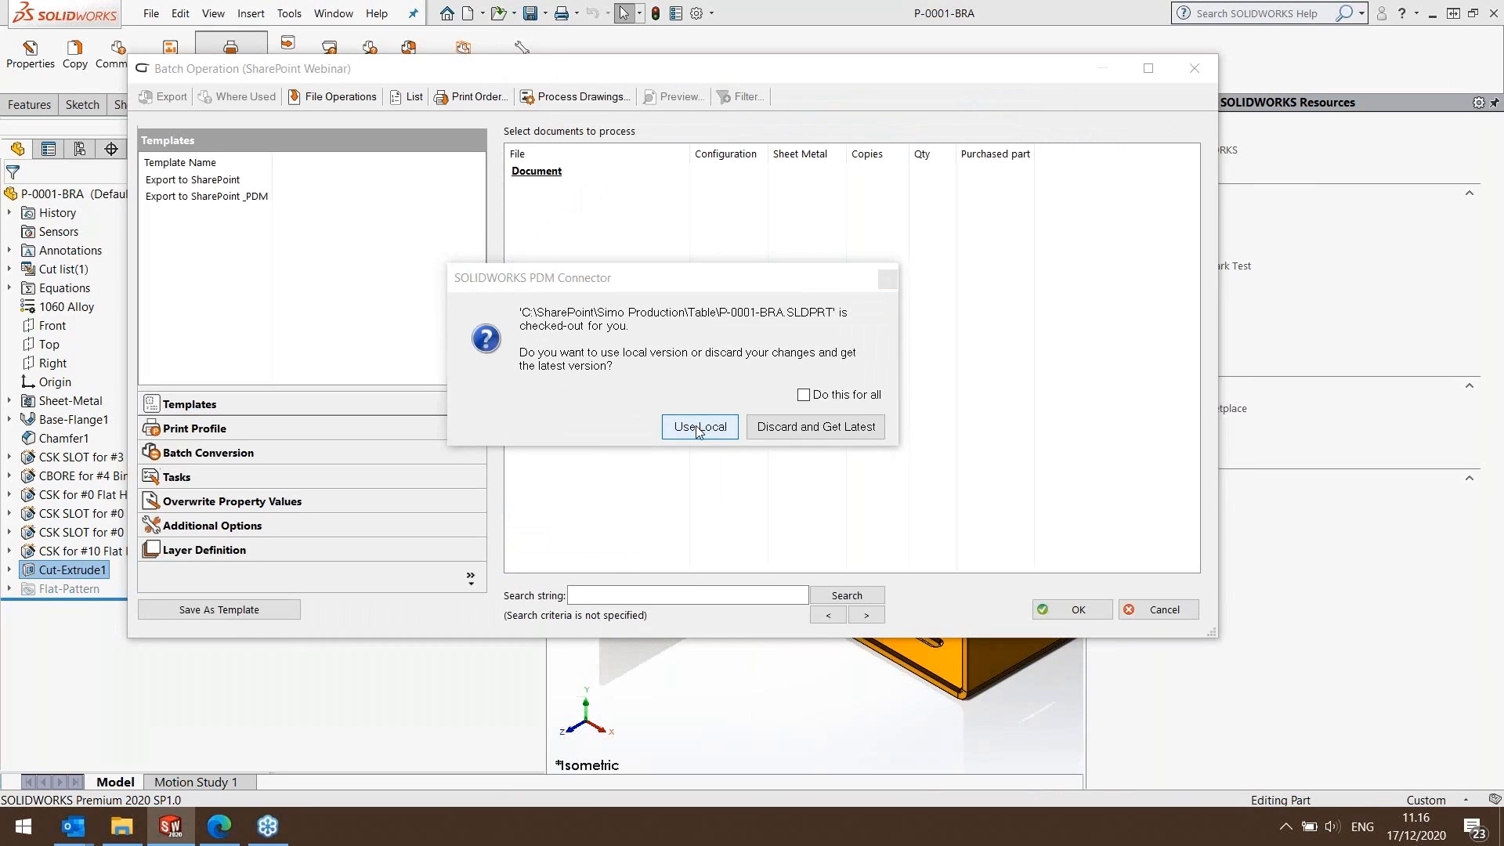
pyautogui.click(699, 426)
pyautogui.click(201, 198)
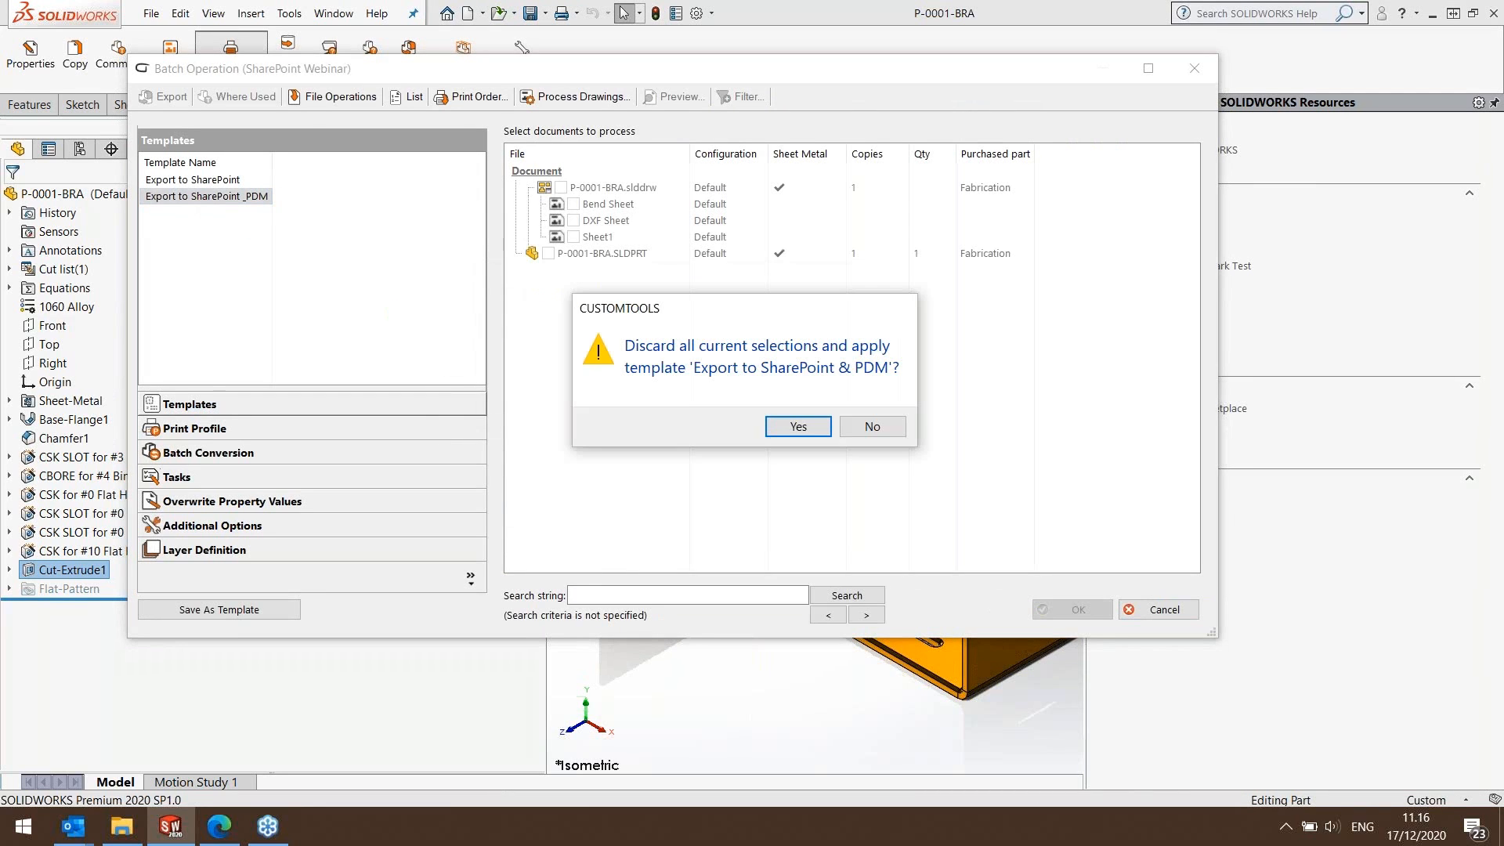
pyautogui.click(798, 428)
pyautogui.click(207, 452)
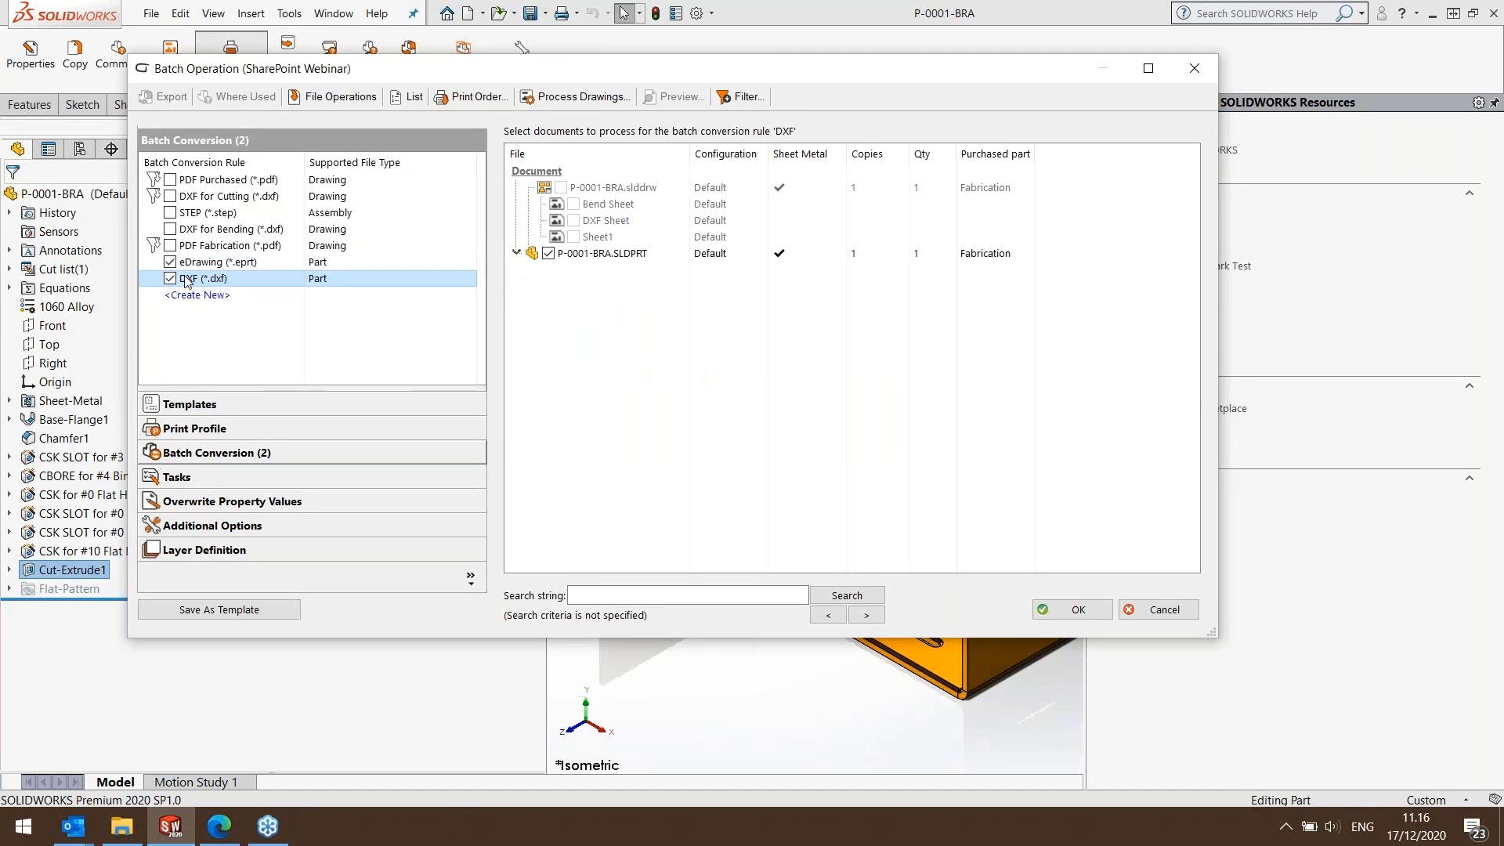
pyautogui.click(199, 264)
pyautogui.click(1065, 610)
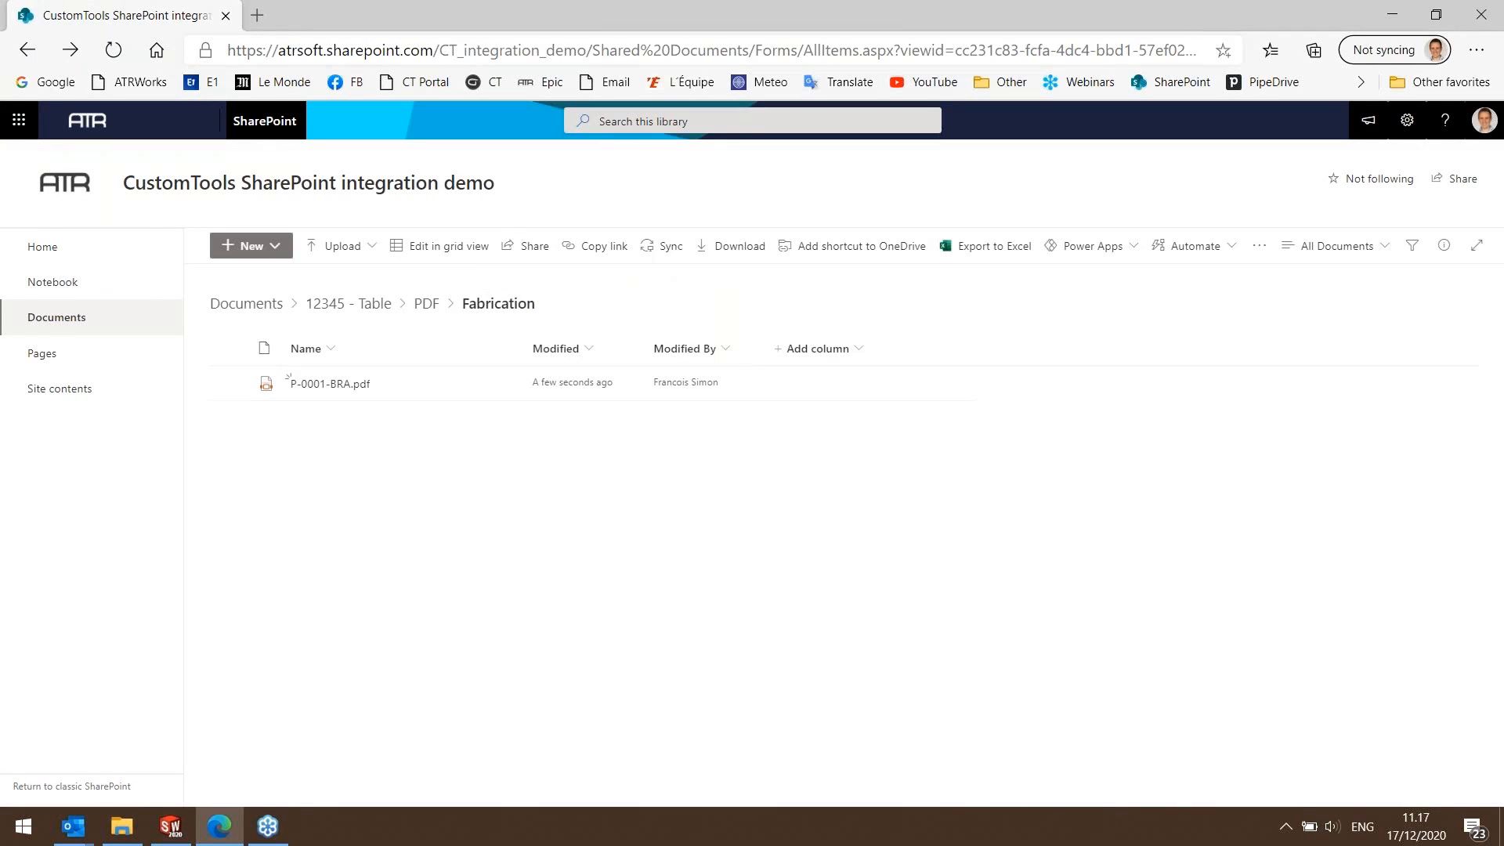
# Open the Fabrication folder under eDrawing in the 12345 - Table project to check the exported eDrawing part.
pyautogui.click(25, 50)
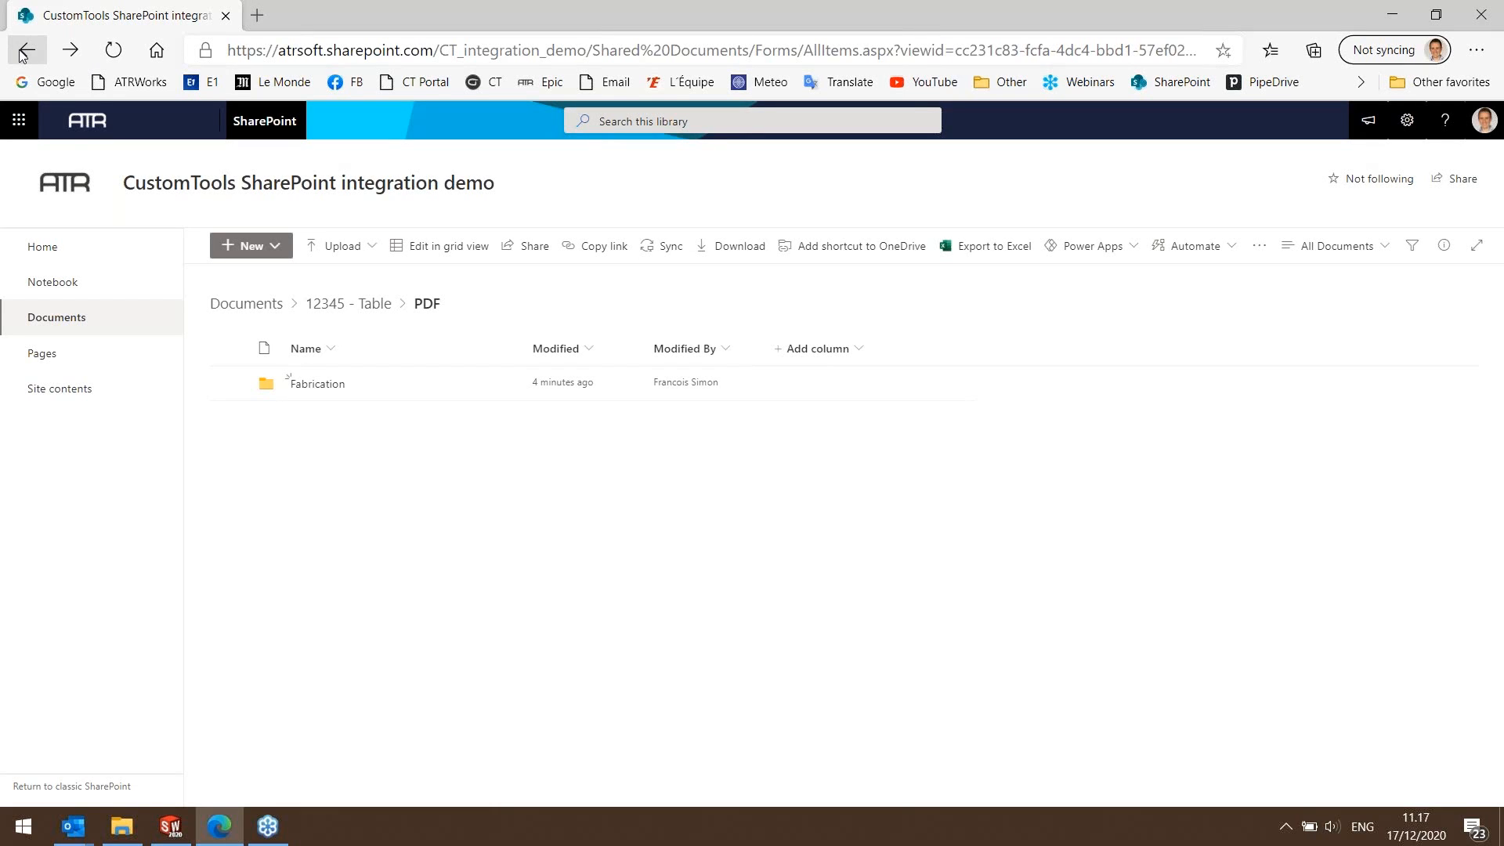
pyautogui.click(26, 50)
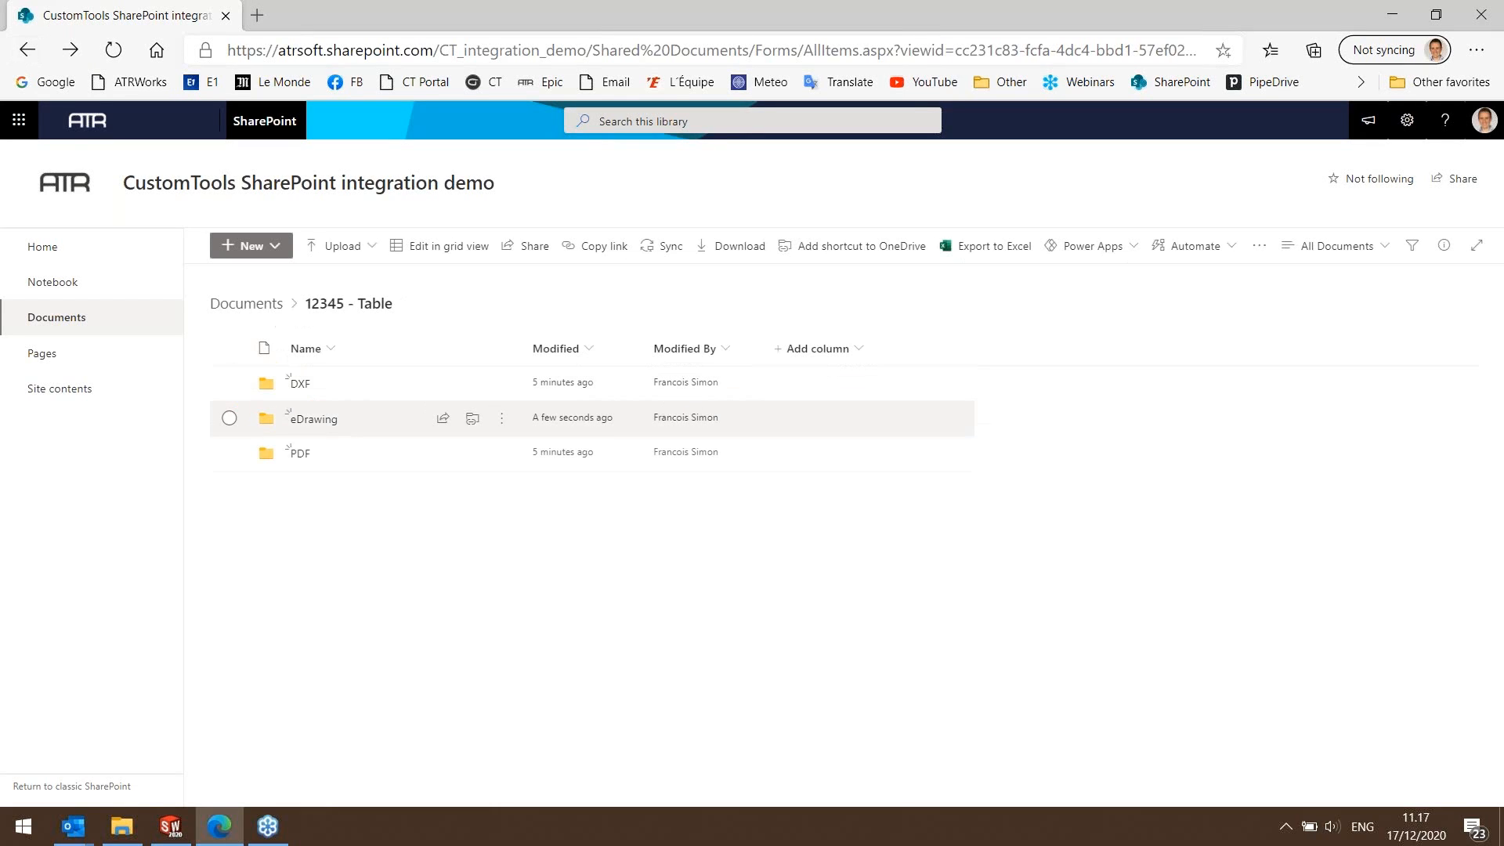
pyautogui.click(317, 420)
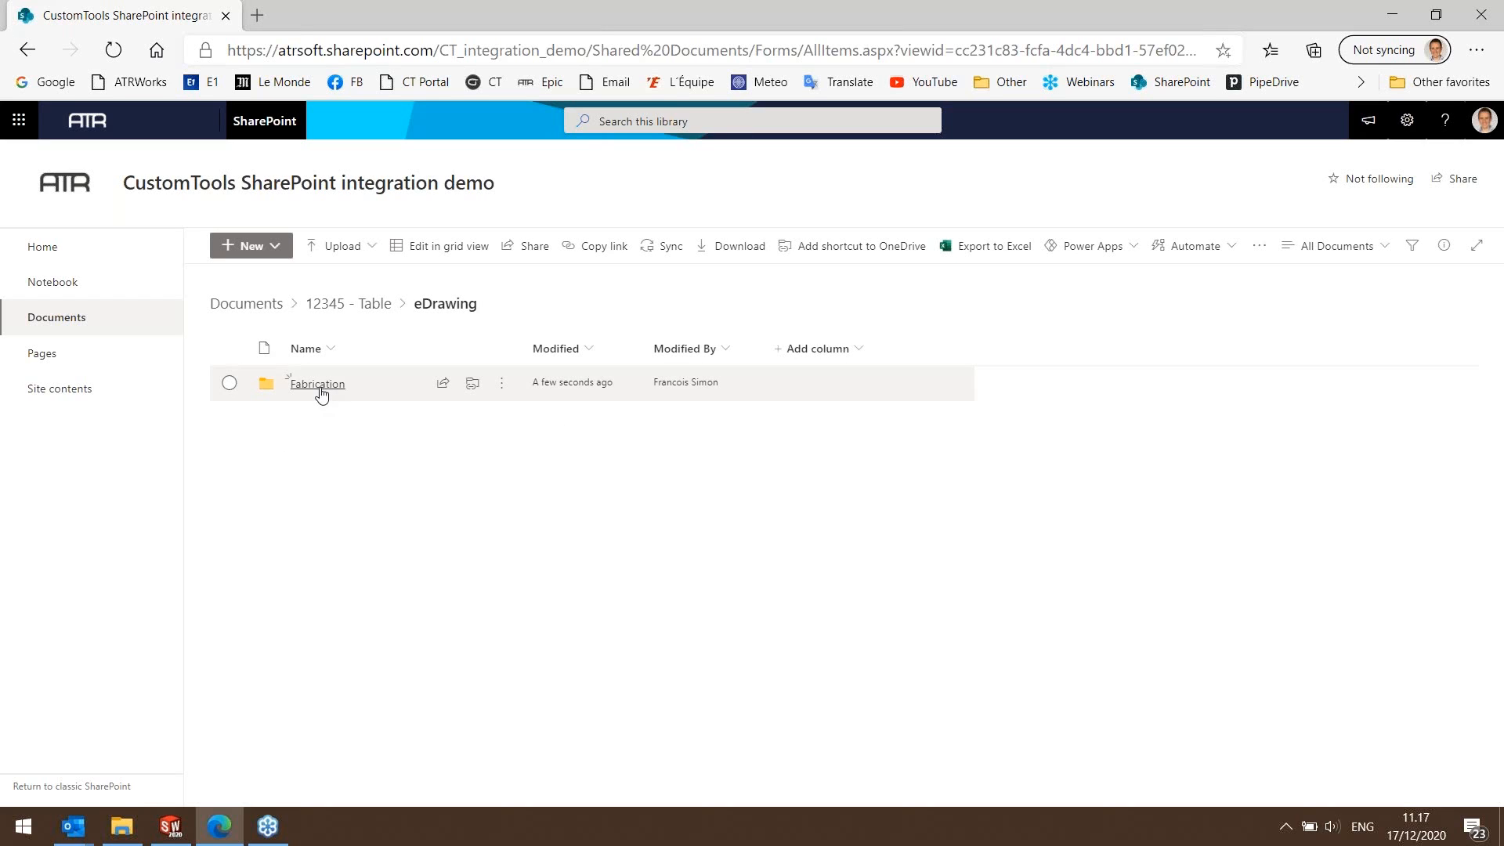
pyautogui.click(319, 386)
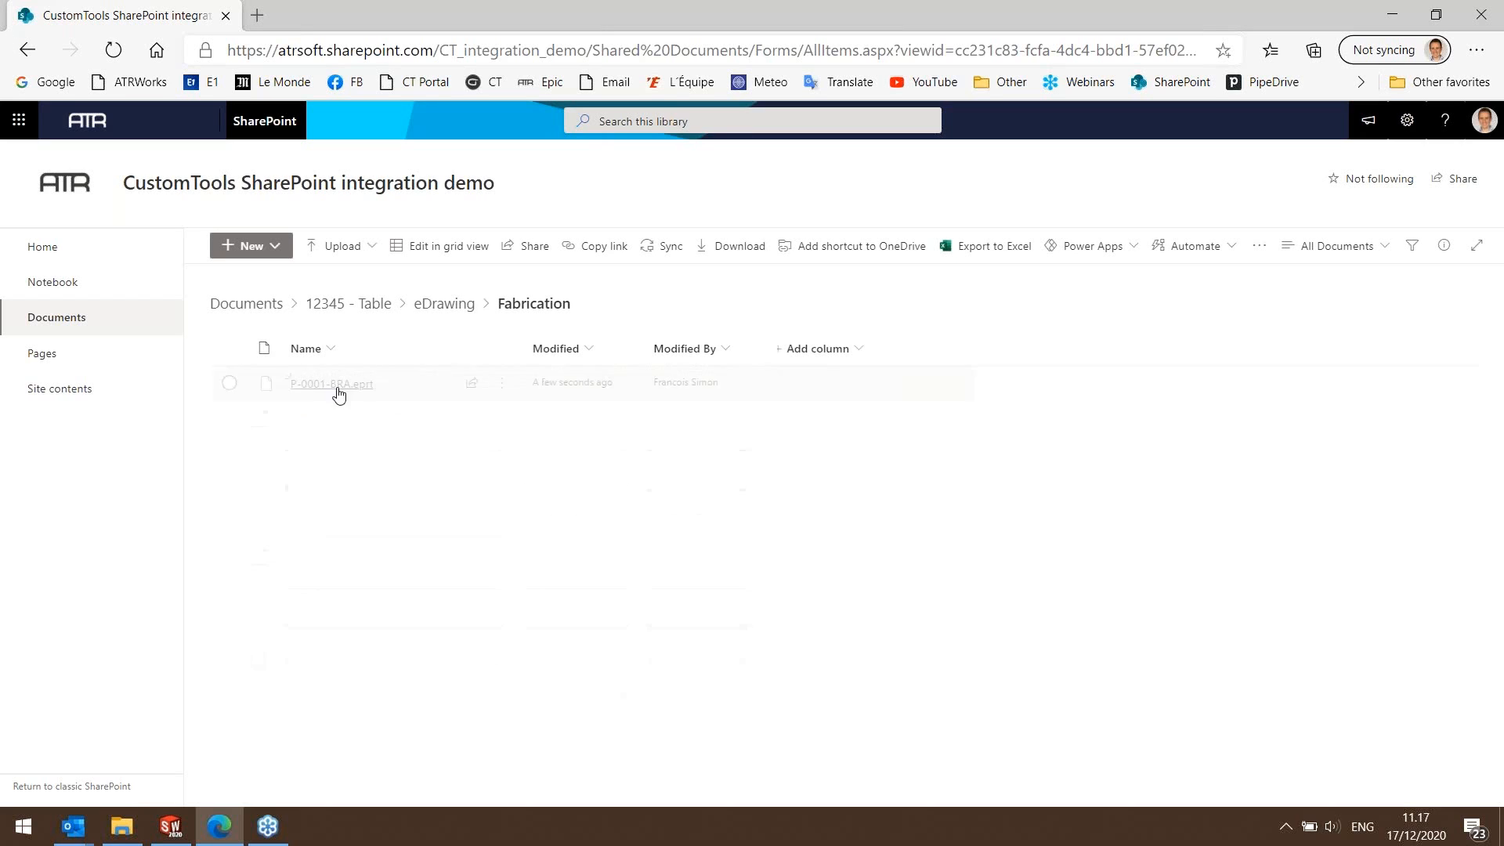
# Switch to File Explorer, refresh the Table folder and open DXF\1060 Alloy\2mm to check the exported DXF.
pyautogui.click(122, 826)
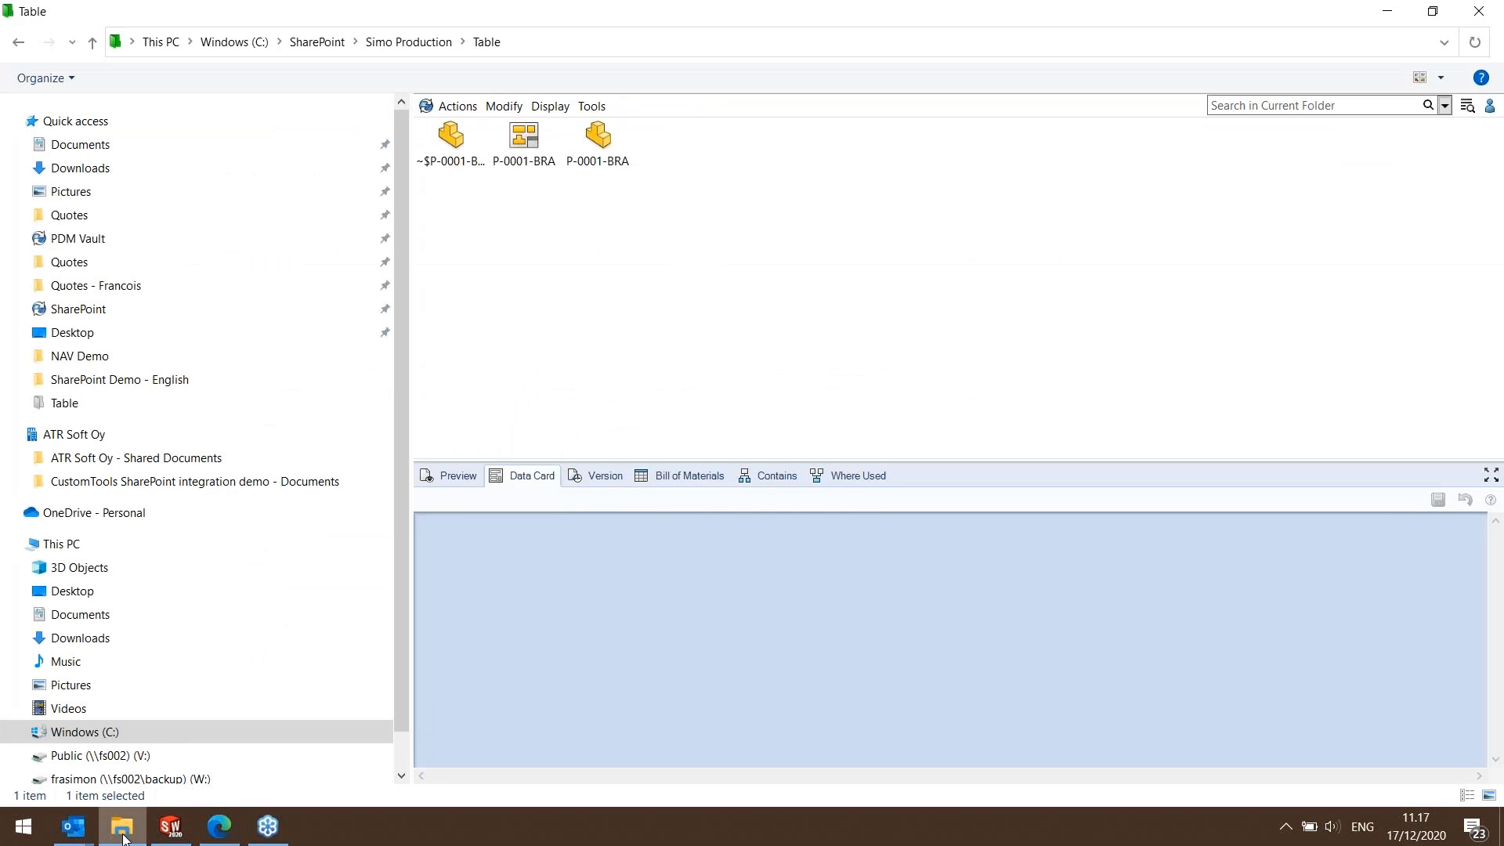
pyautogui.rightClick(598, 282)
pyautogui.click(642, 342)
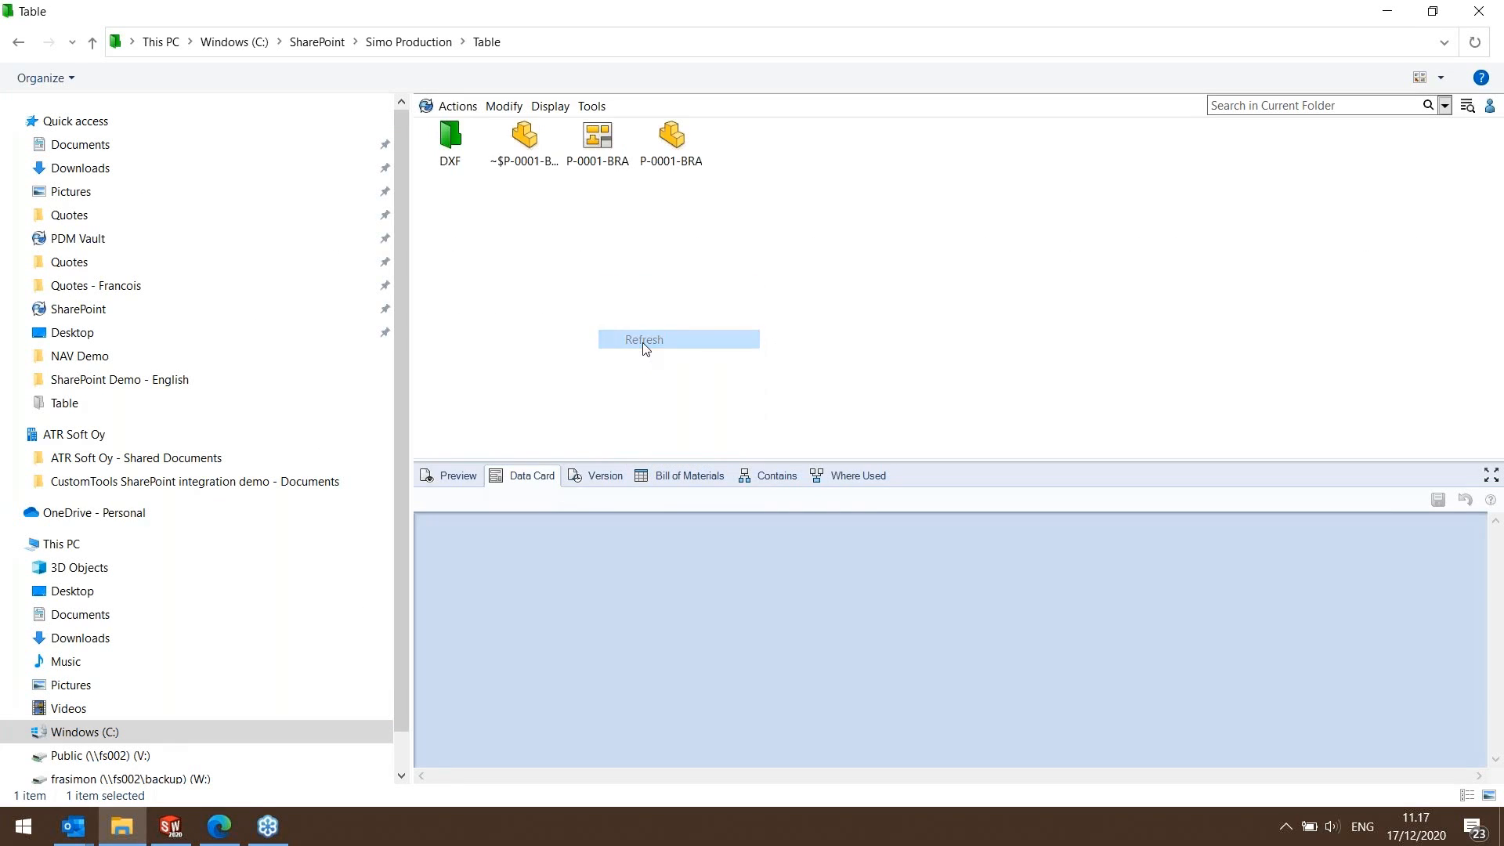
pyautogui.doubleClick(450, 135)
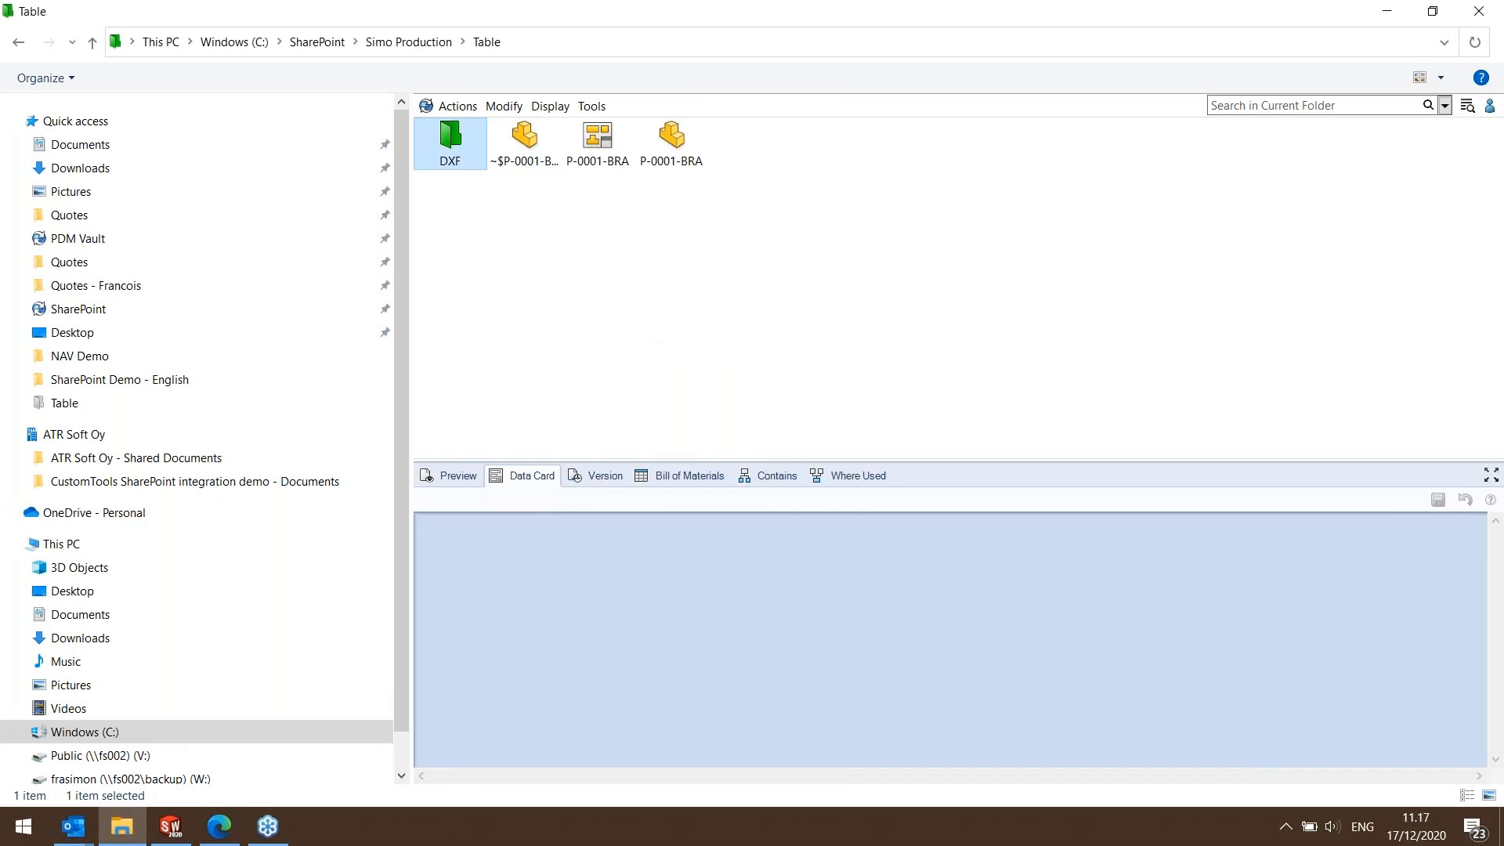
pyautogui.doubleClick(452, 141)
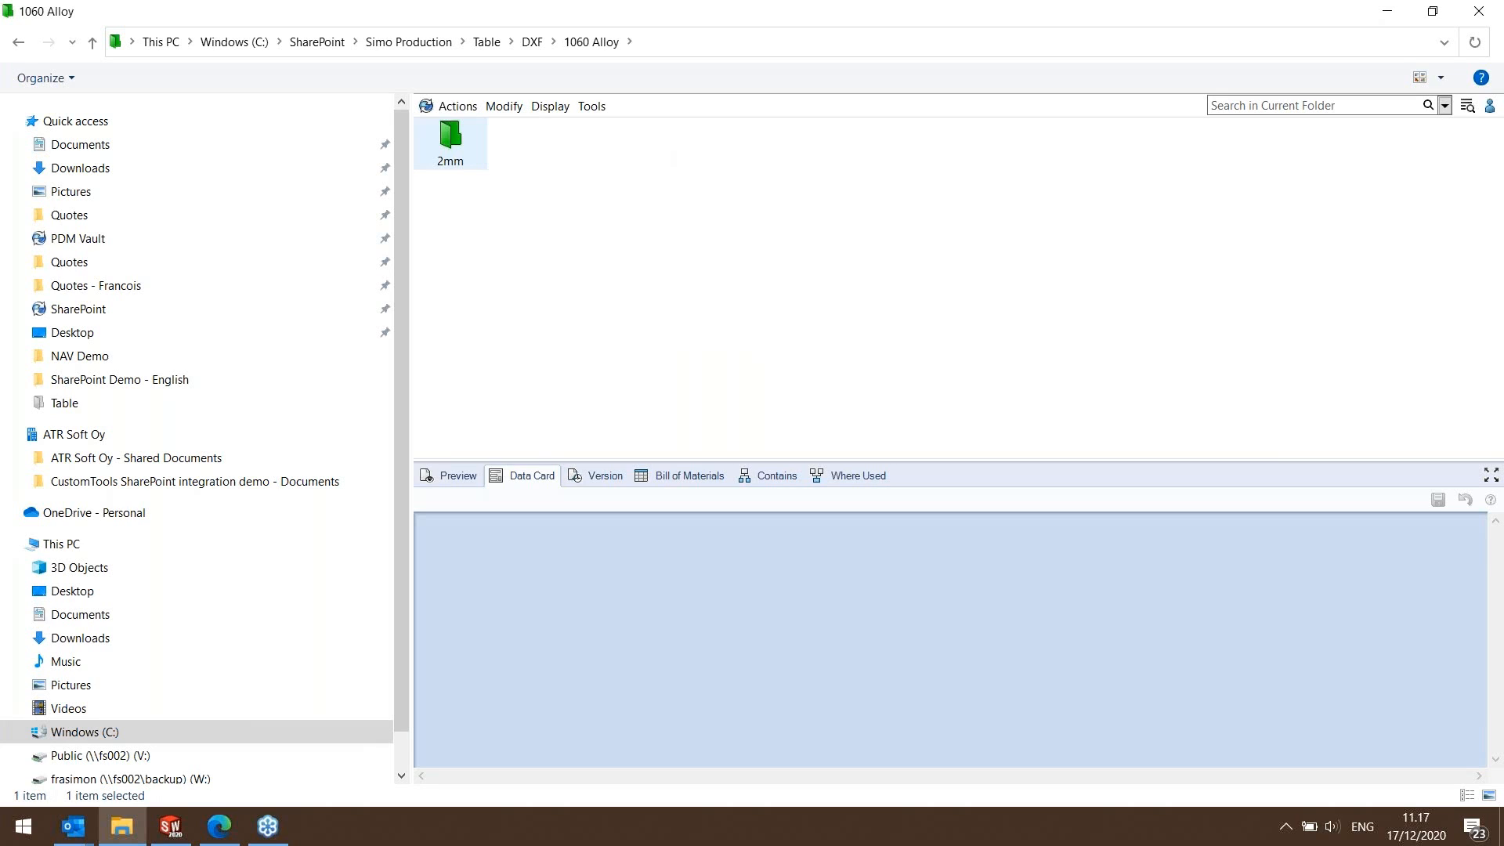
pyautogui.doubleClick(451, 139)
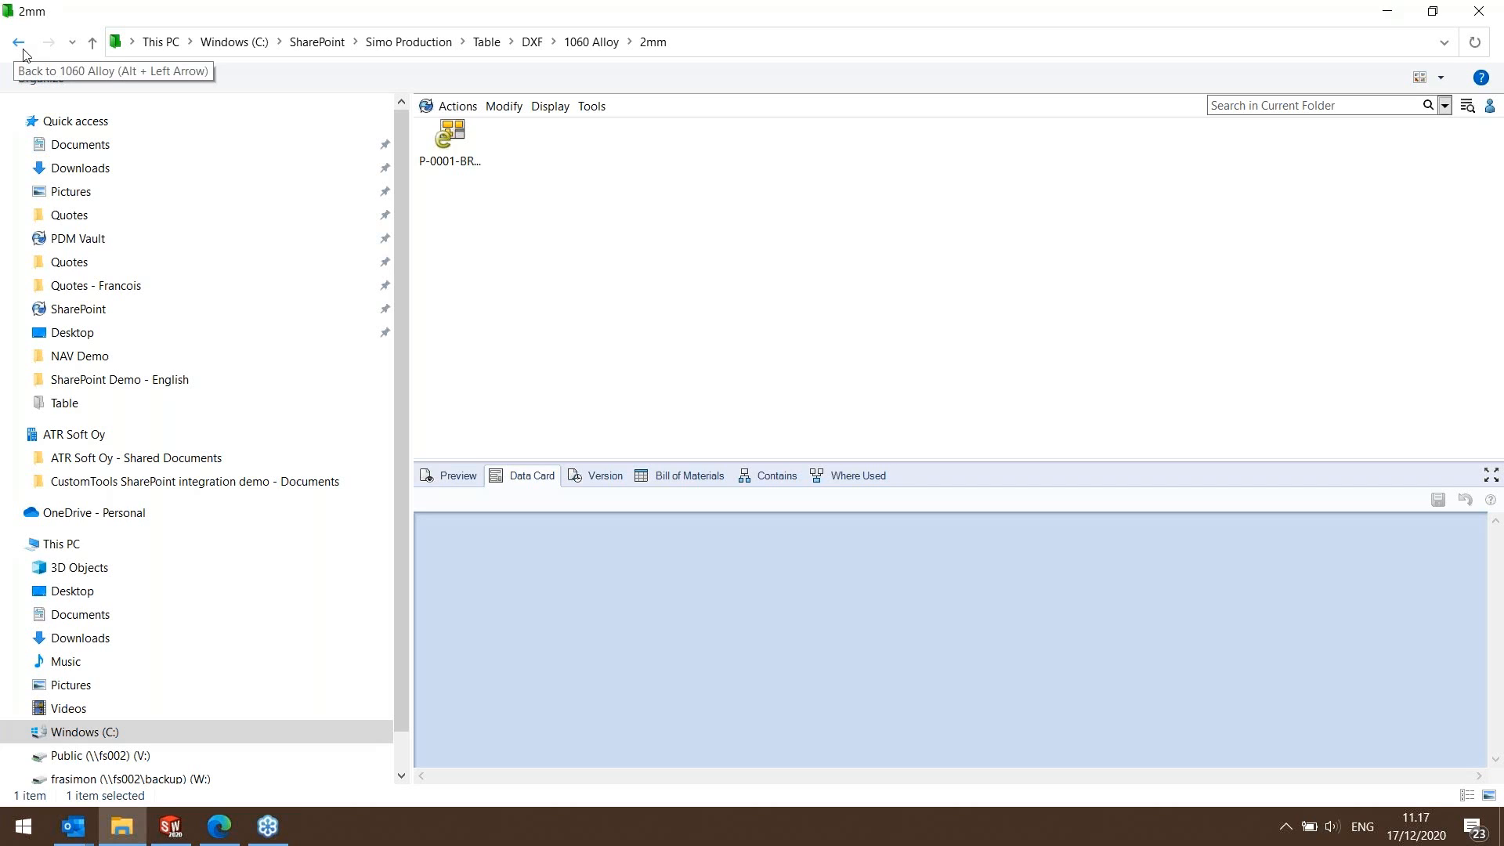
# Switch to Outlook to view the file-sharing notification for 000001, and minimize the window.
pyautogui.click(79, 831)
pyautogui.click(82, 760)
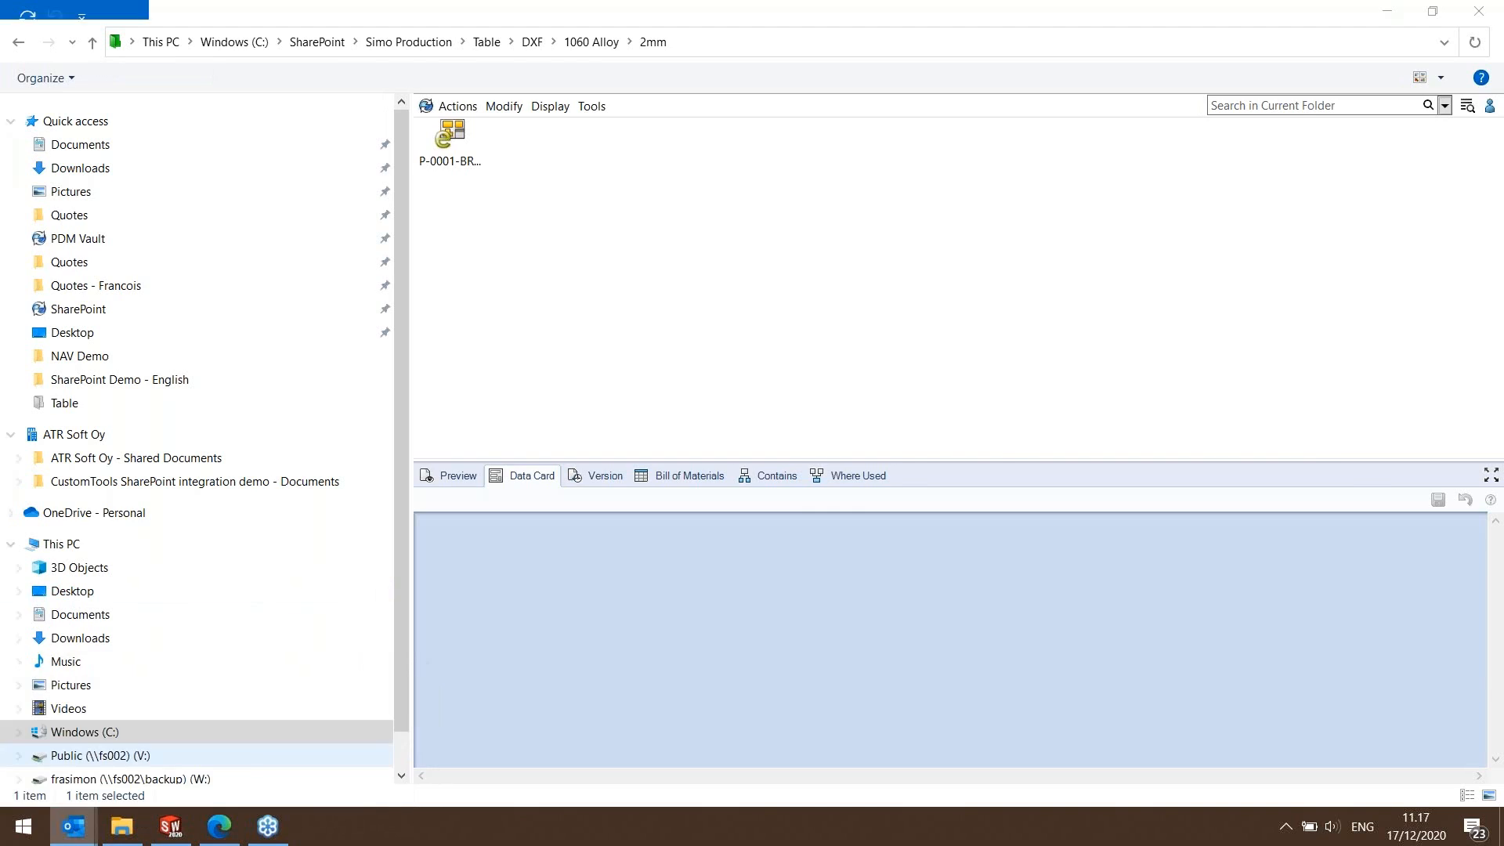
pyautogui.click(516, 270)
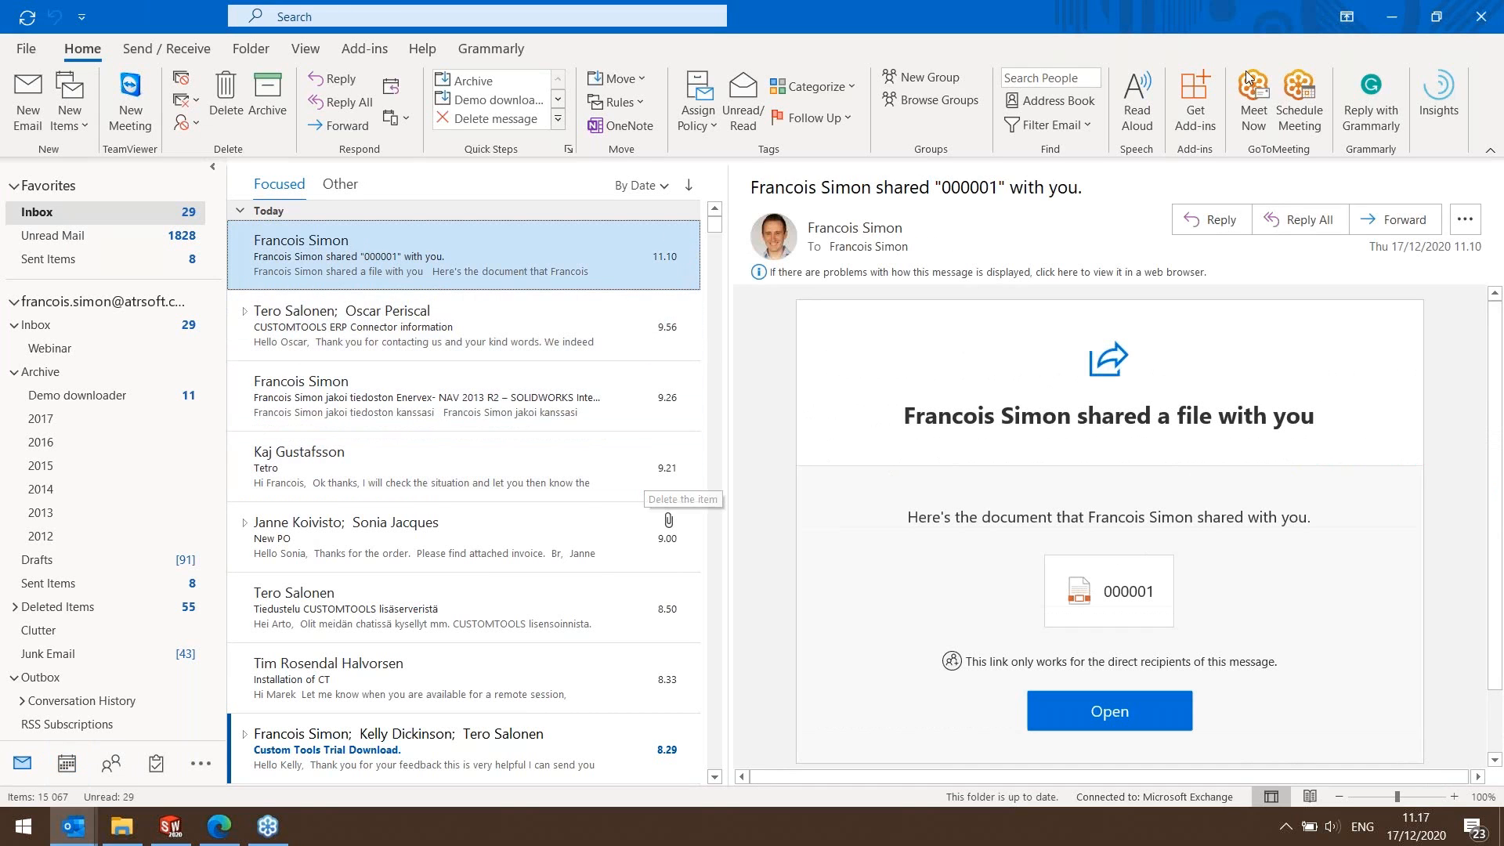
pyautogui.click(1391, 16)
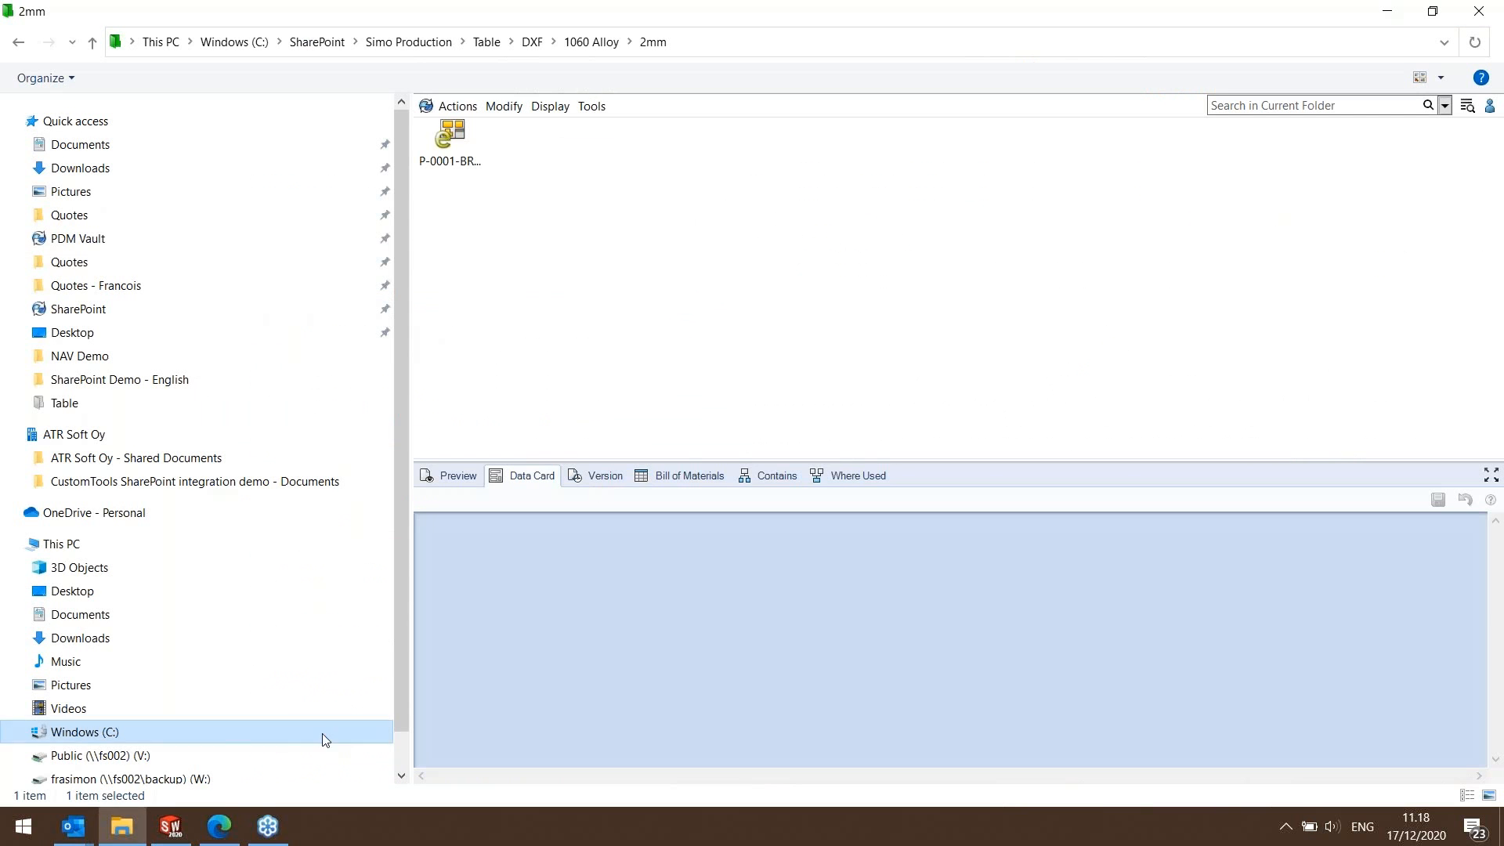
# Switch back to SharePoint in the browser and review the Automate and Power Automate options for P-0001-BRA.eprt.
pyautogui.click(213, 834)
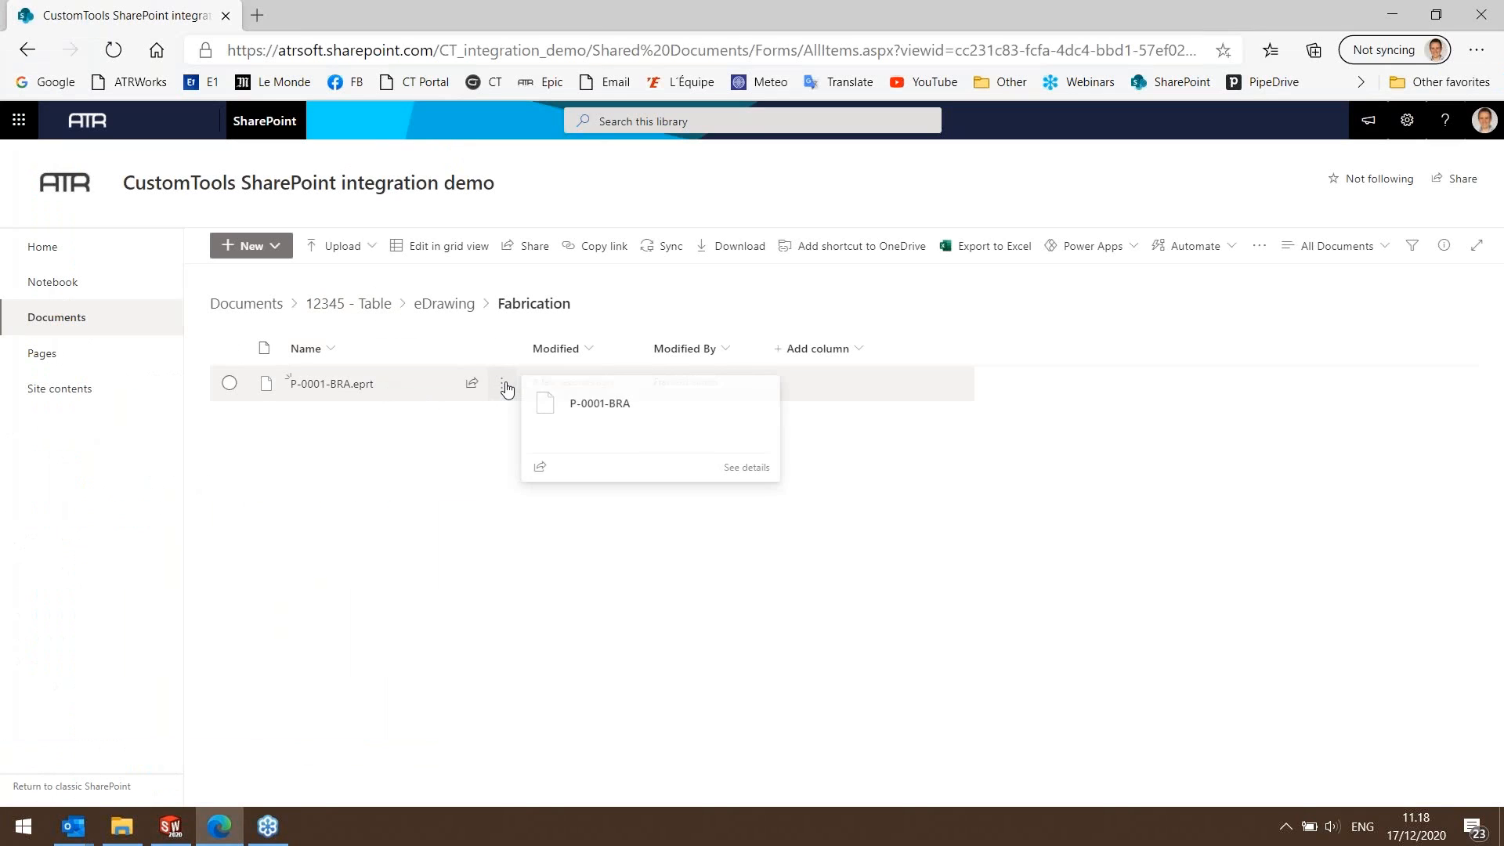
pyautogui.click(503, 386)
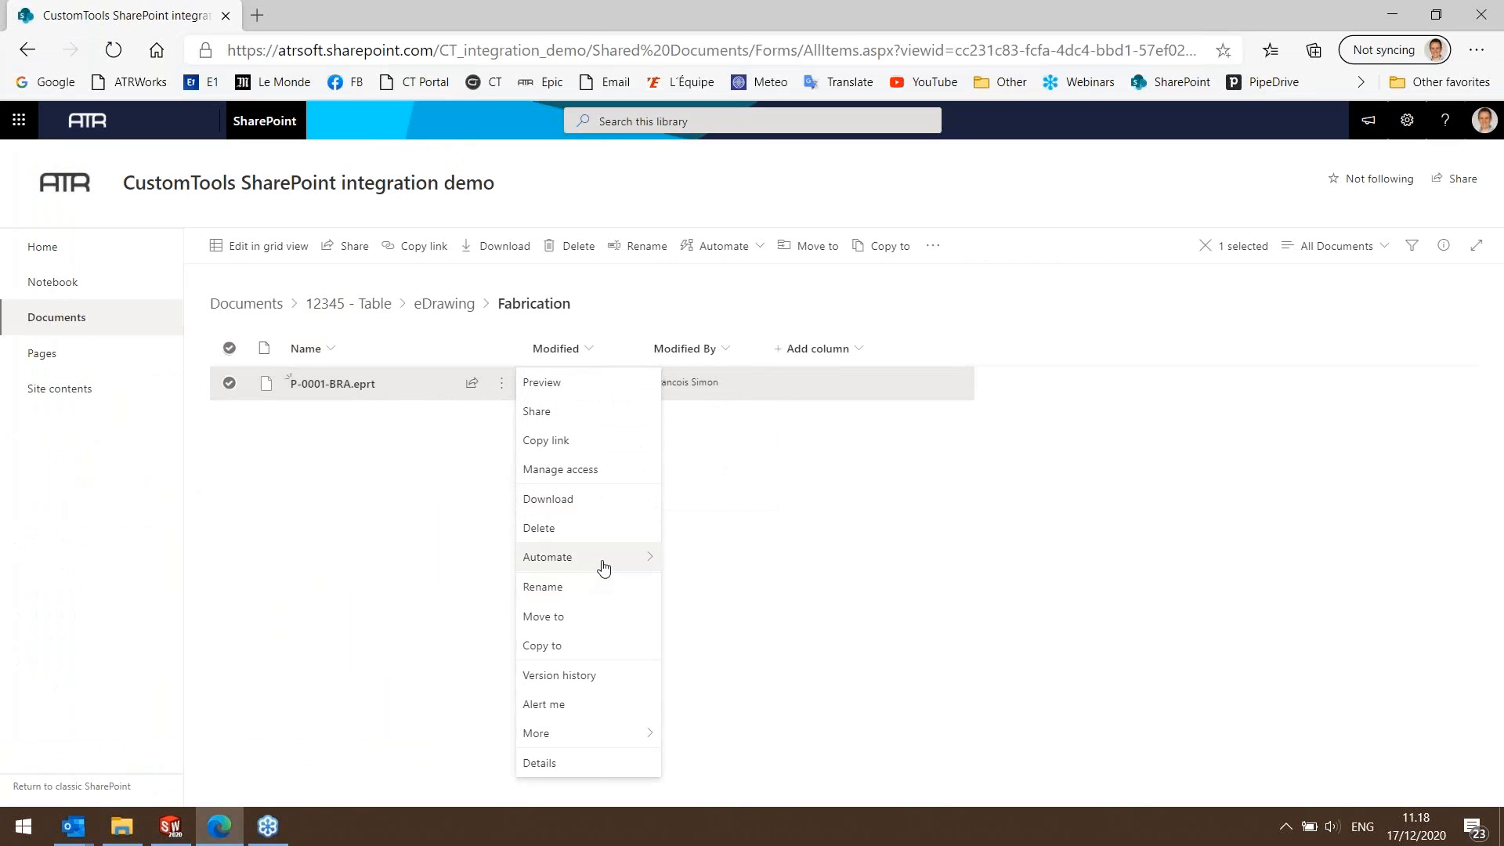
pyautogui.moveTo(603, 566)
pyautogui.moveTo(752, 592)
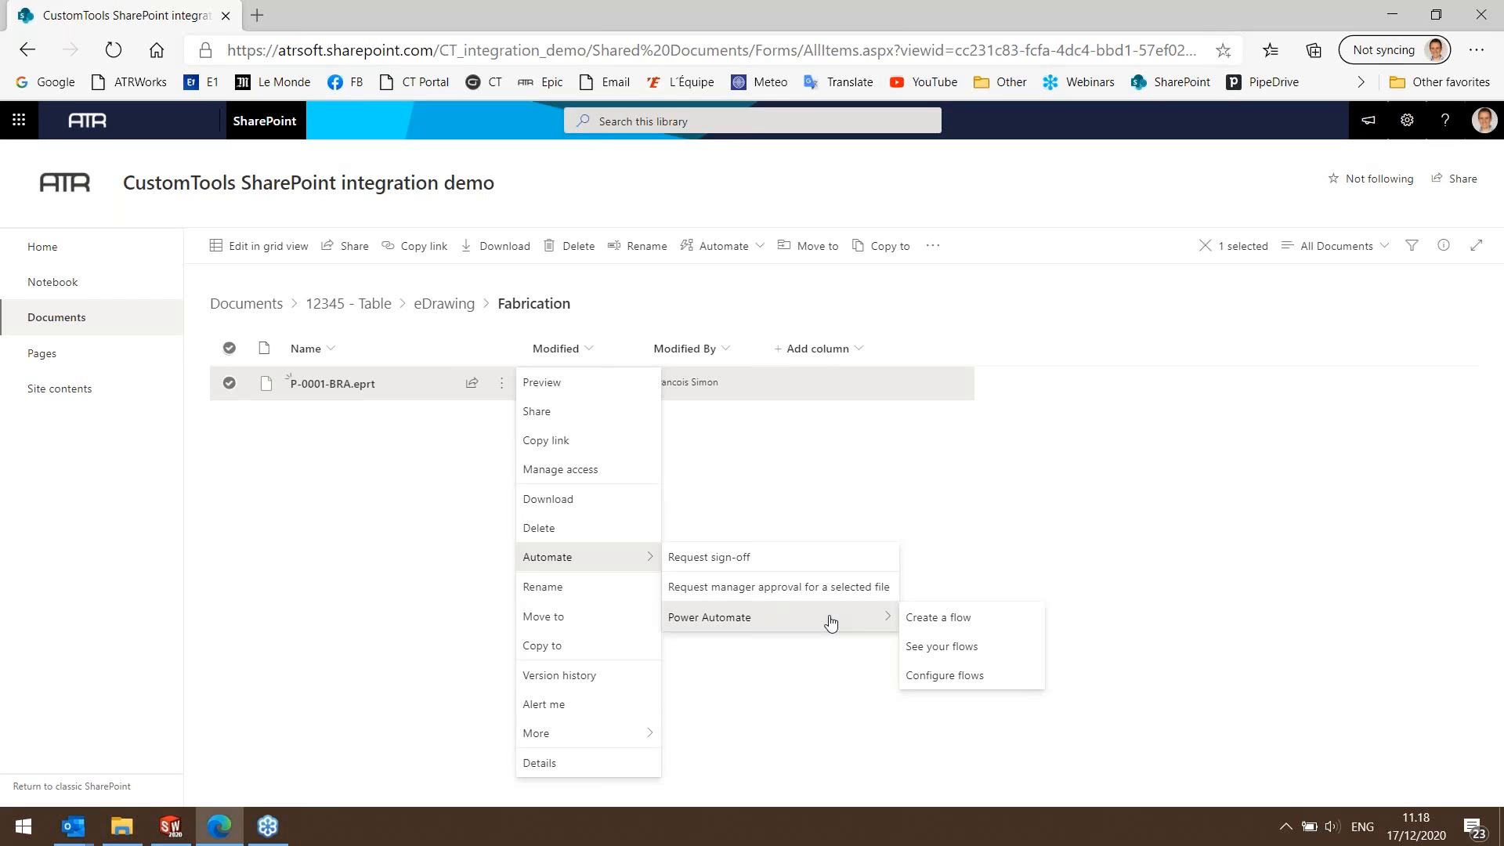
pyautogui.click(885, 491)
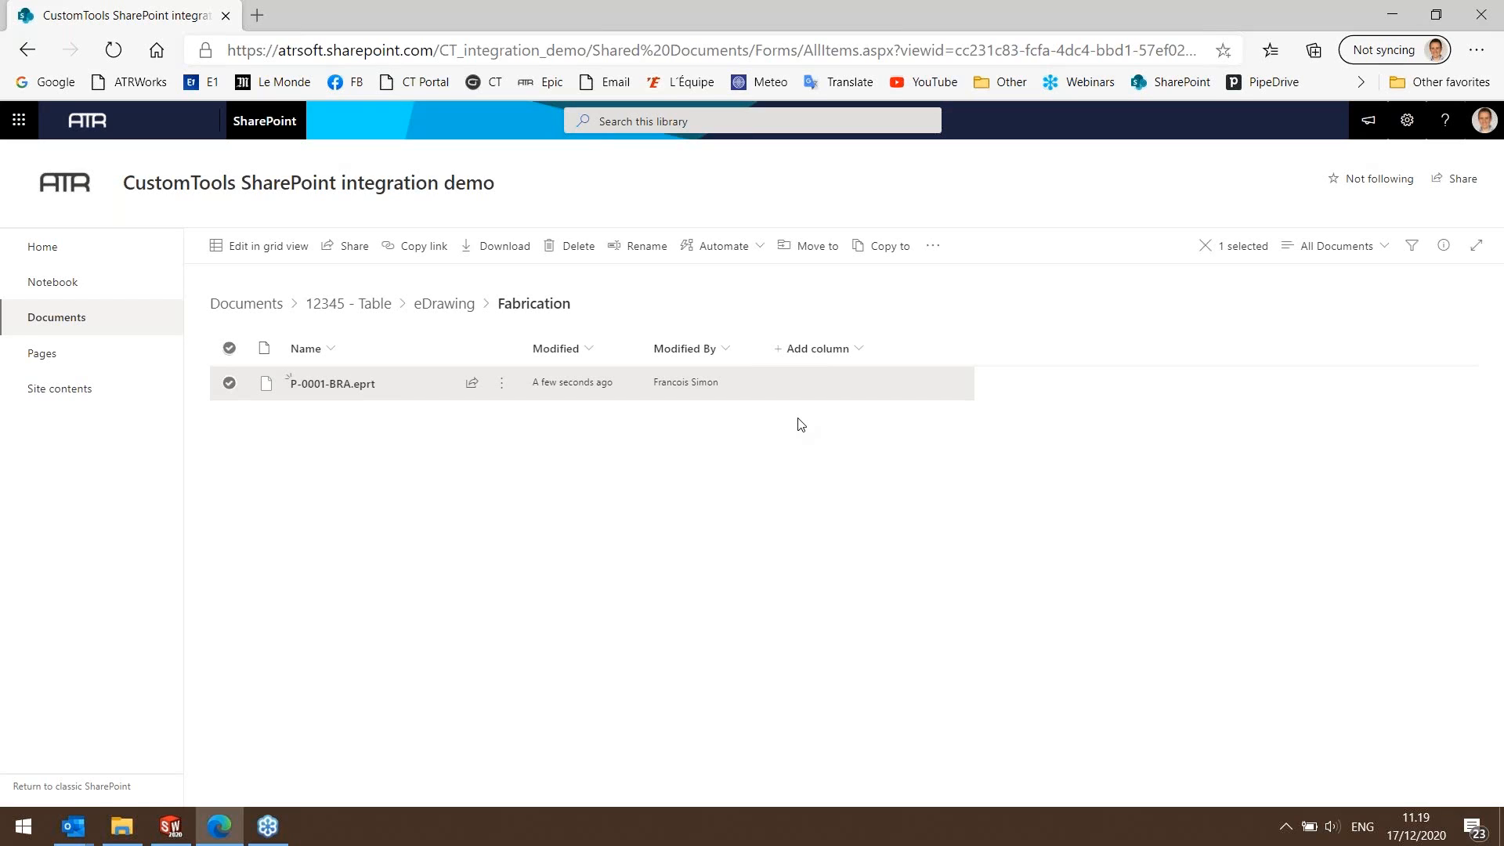
# Search the library for acme from the eDrawing Fabrication folder, and clear the search text.
pyautogui.click(652, 121)
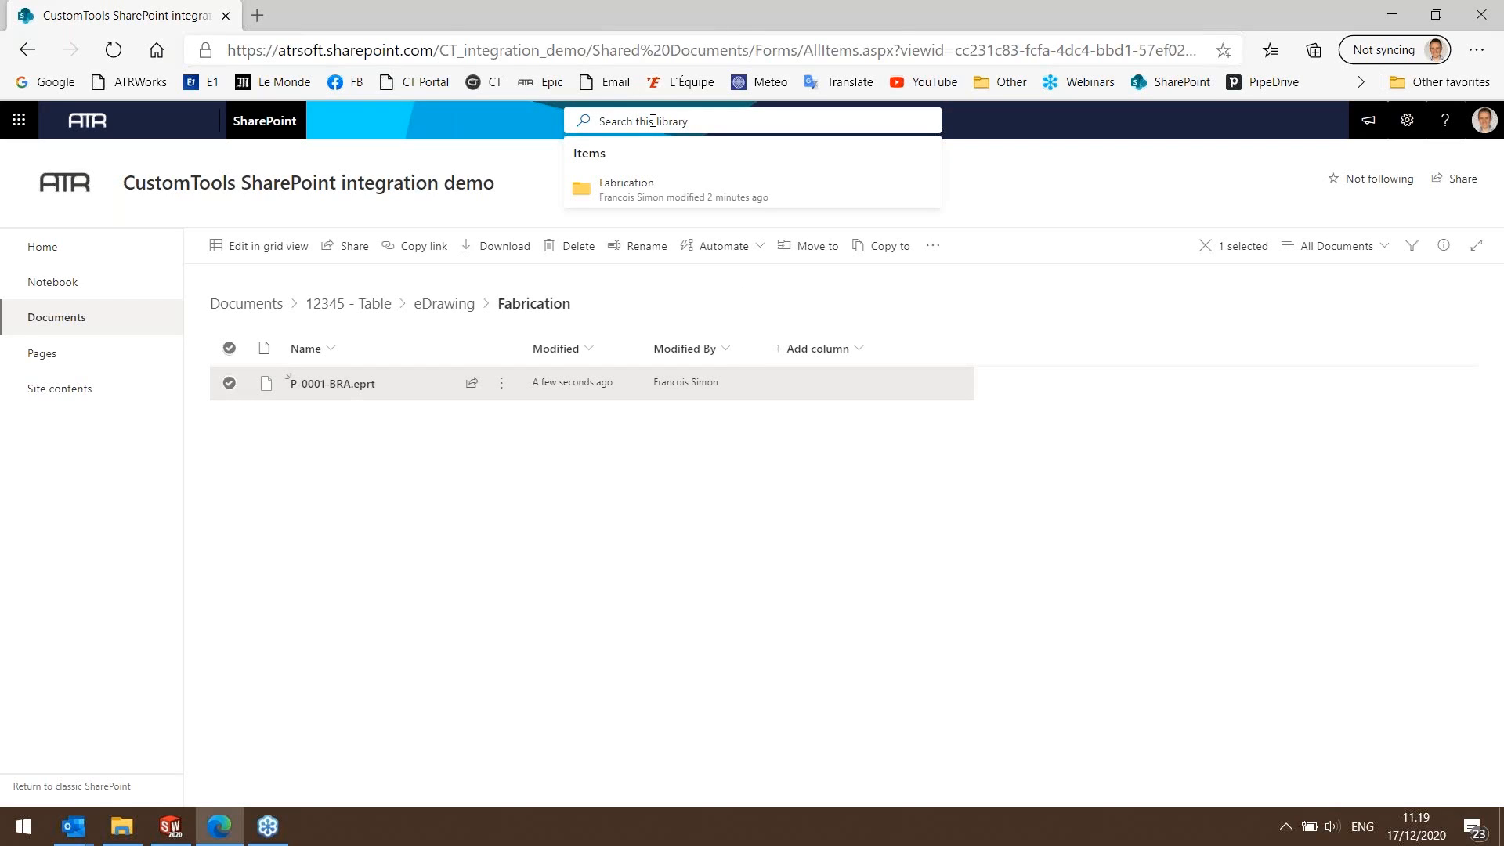
pyautogui.write('acme')
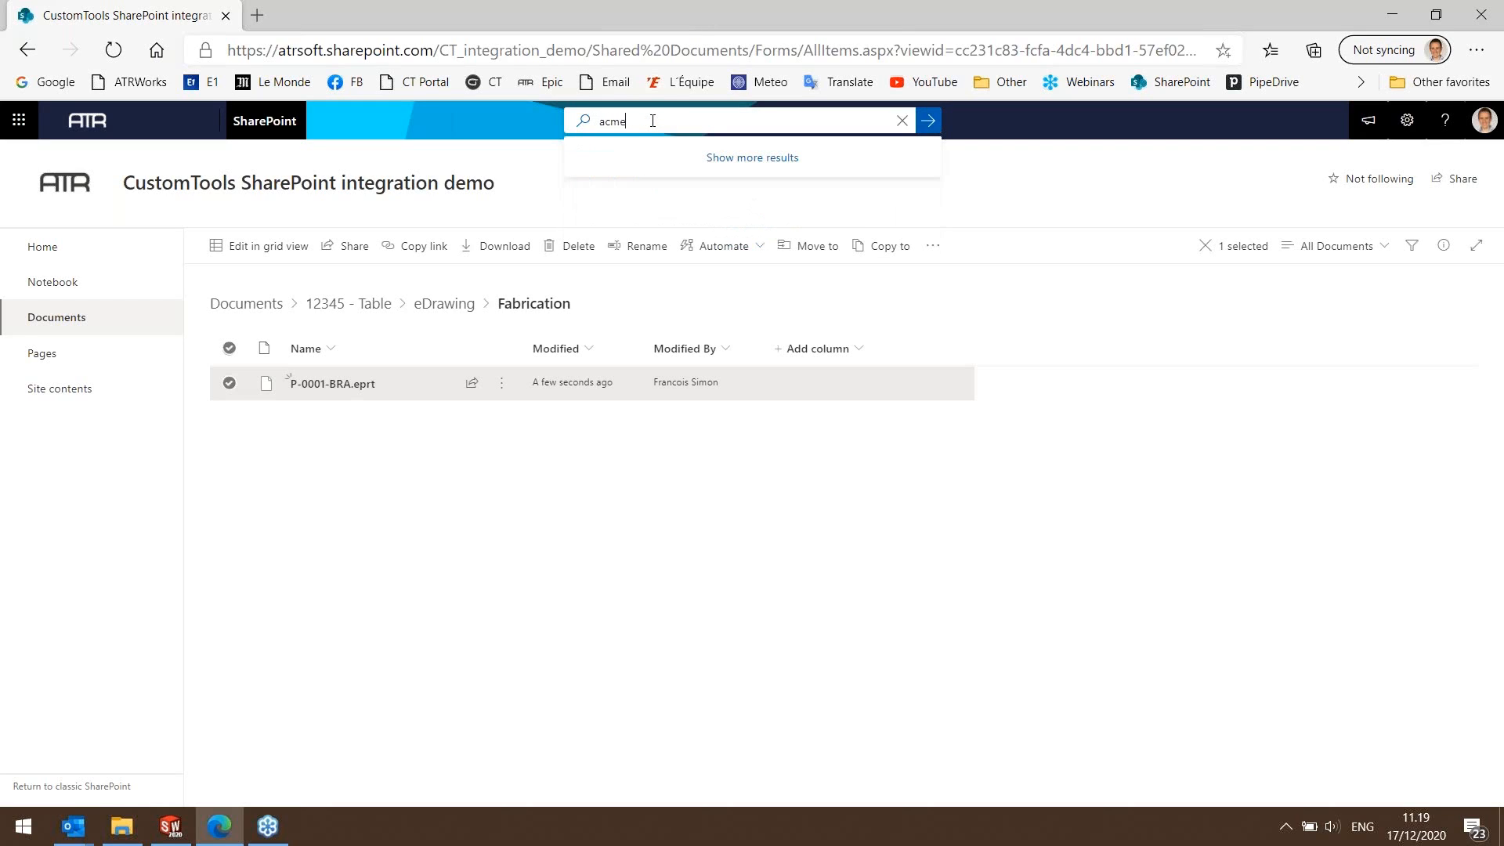
pyautogui.press('BackSpace')
pyautogui.press('BackSpace')
pyautogui.press('BackSpace')
pyautogui.press('BackSpace')
pyautogui.write('f')
pyautogui.press('BackSpace')
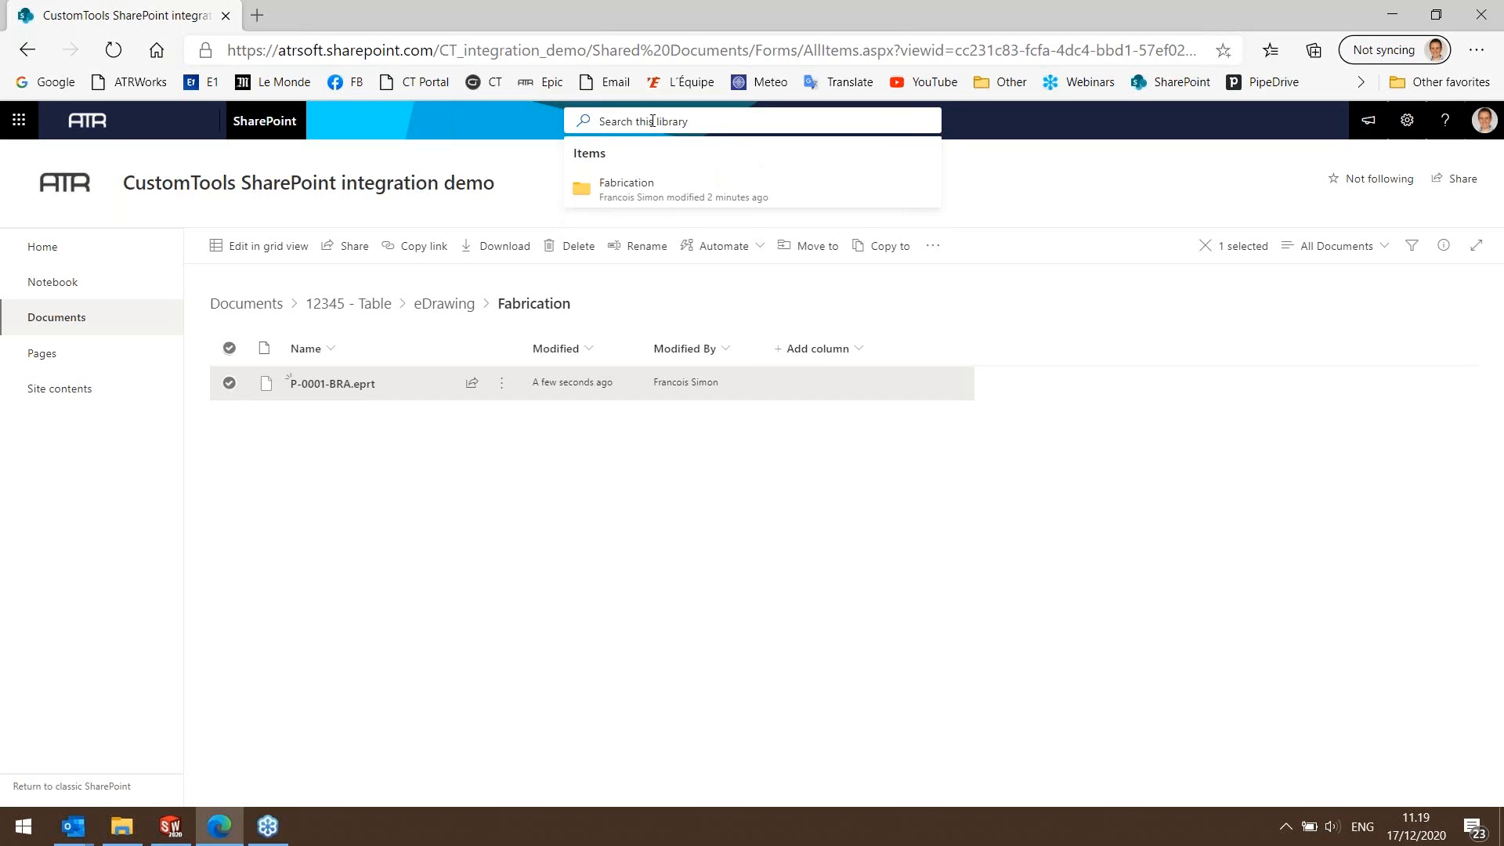
# Search the library for 000 from the eDrawing Fabrication folder, and clear the search text.
pyautogui.write('0001')
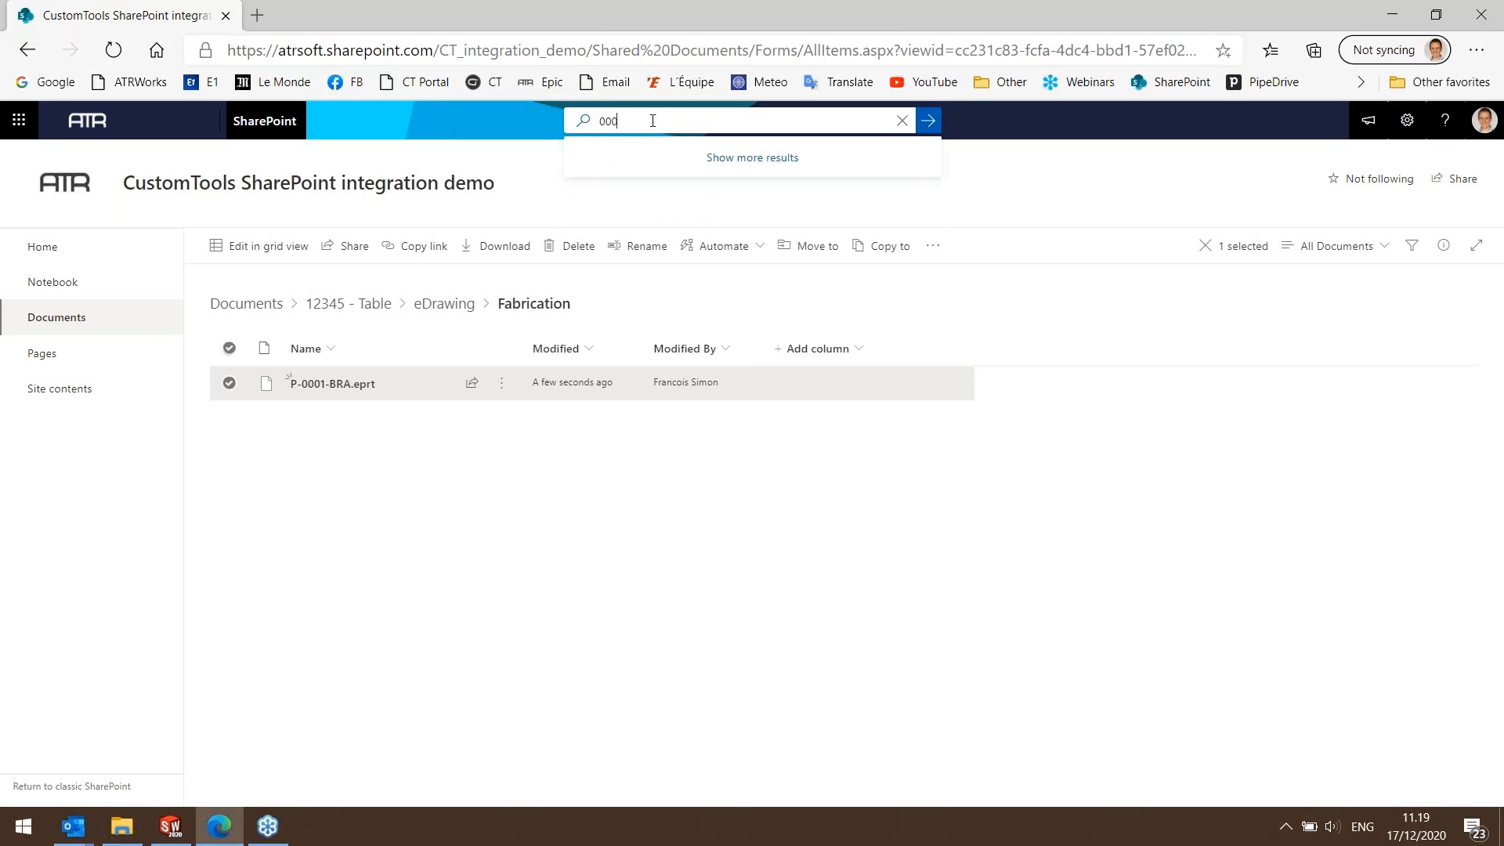
pyautogui.press('BackSpace')
pyautogui.press('BackSpace')
pyautogui.press('BackSpace')
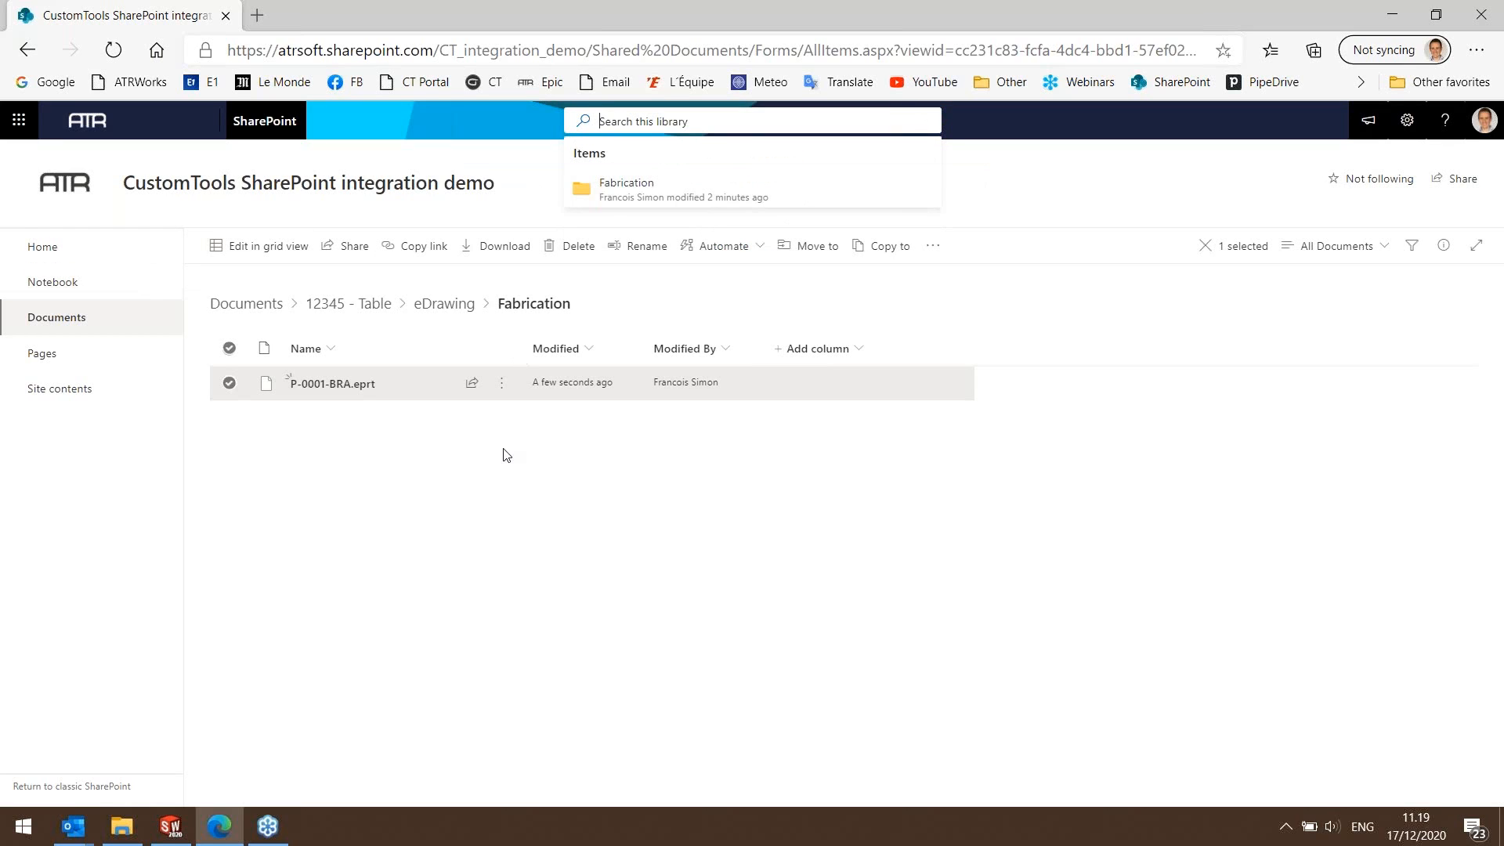
# Return to the 12345 - Table folder, search the library for 123, open the matching project folder and redisplay the search suggestions.
pyautogui.click(27, 50)
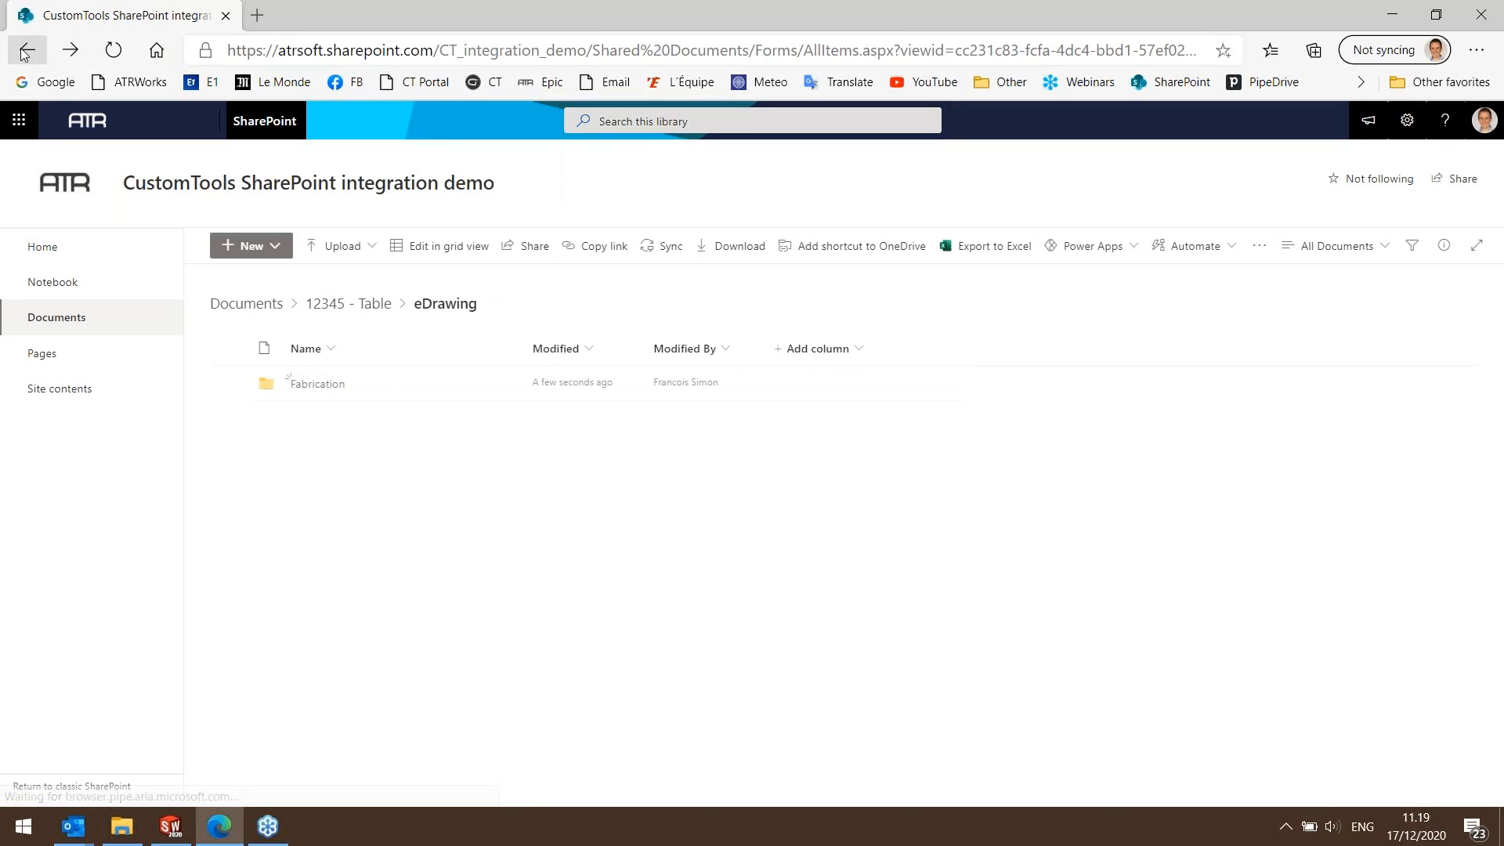
pyautogui.click(25, 51)
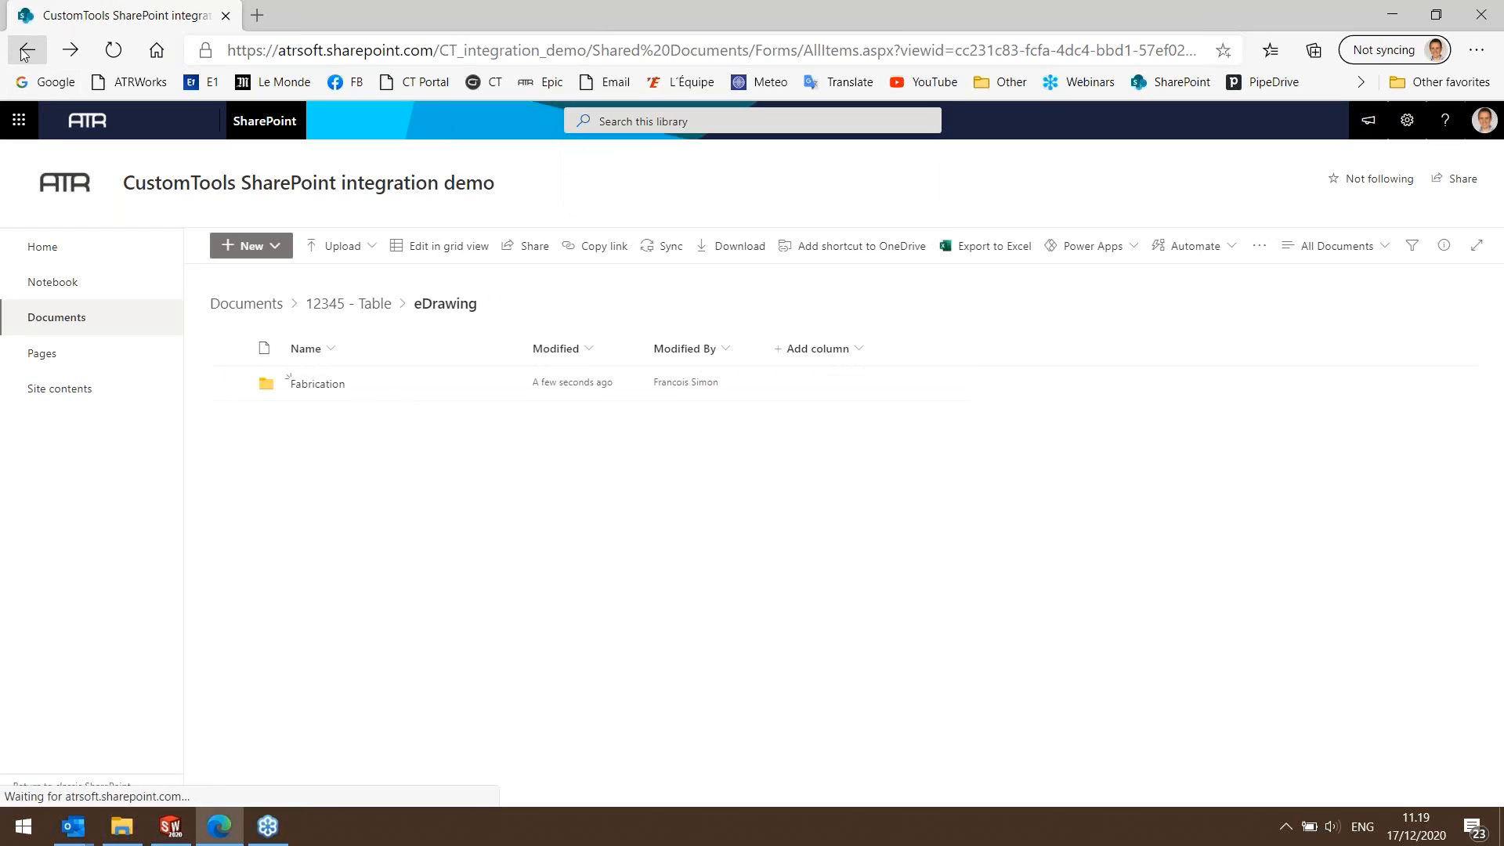
pyautogui.click(614, 121)
pyautogui.write('1')
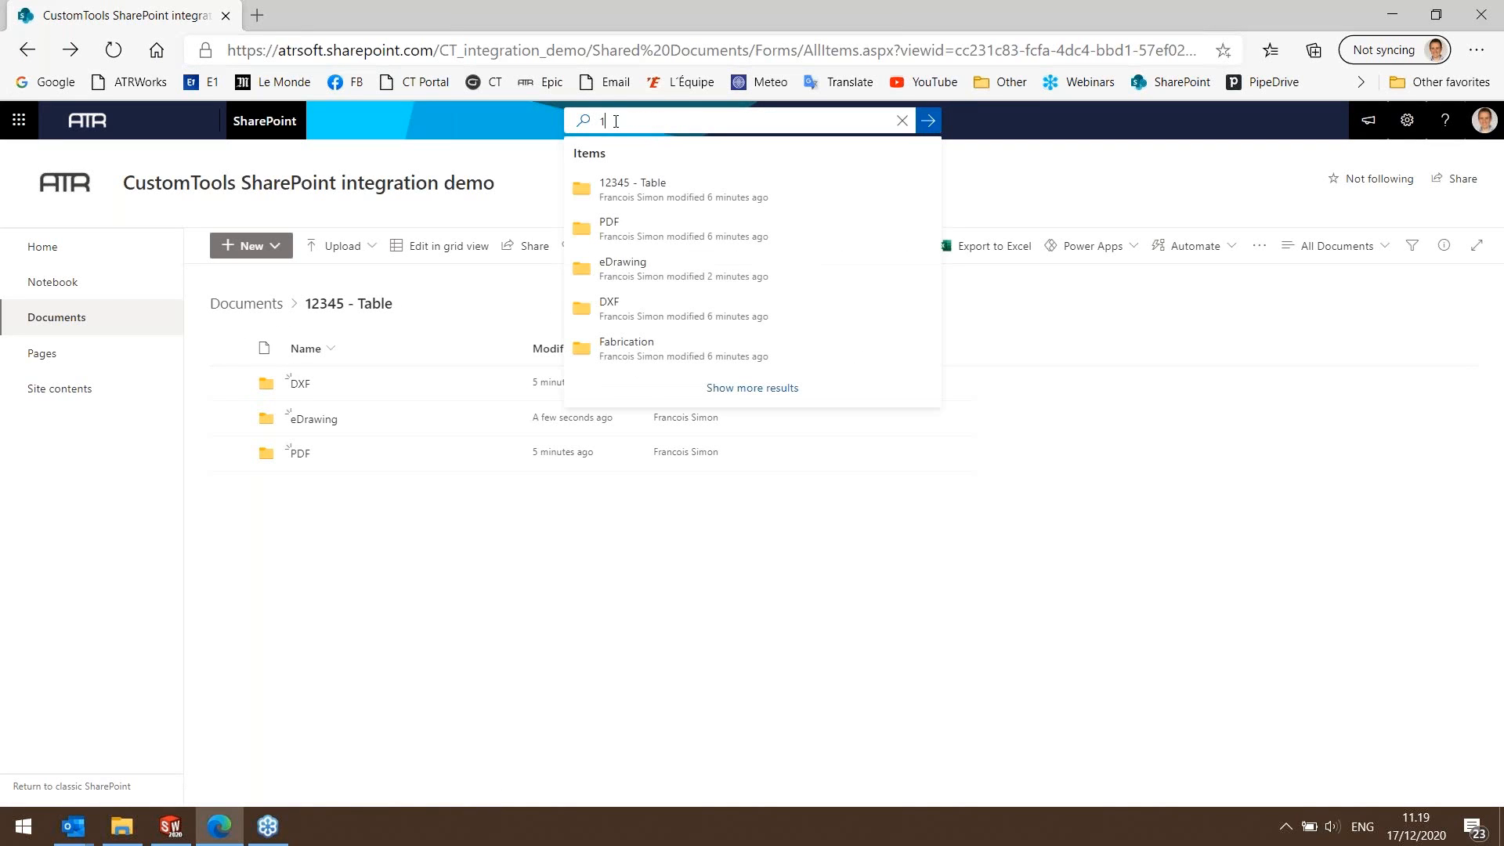
pyautogui.write('23')
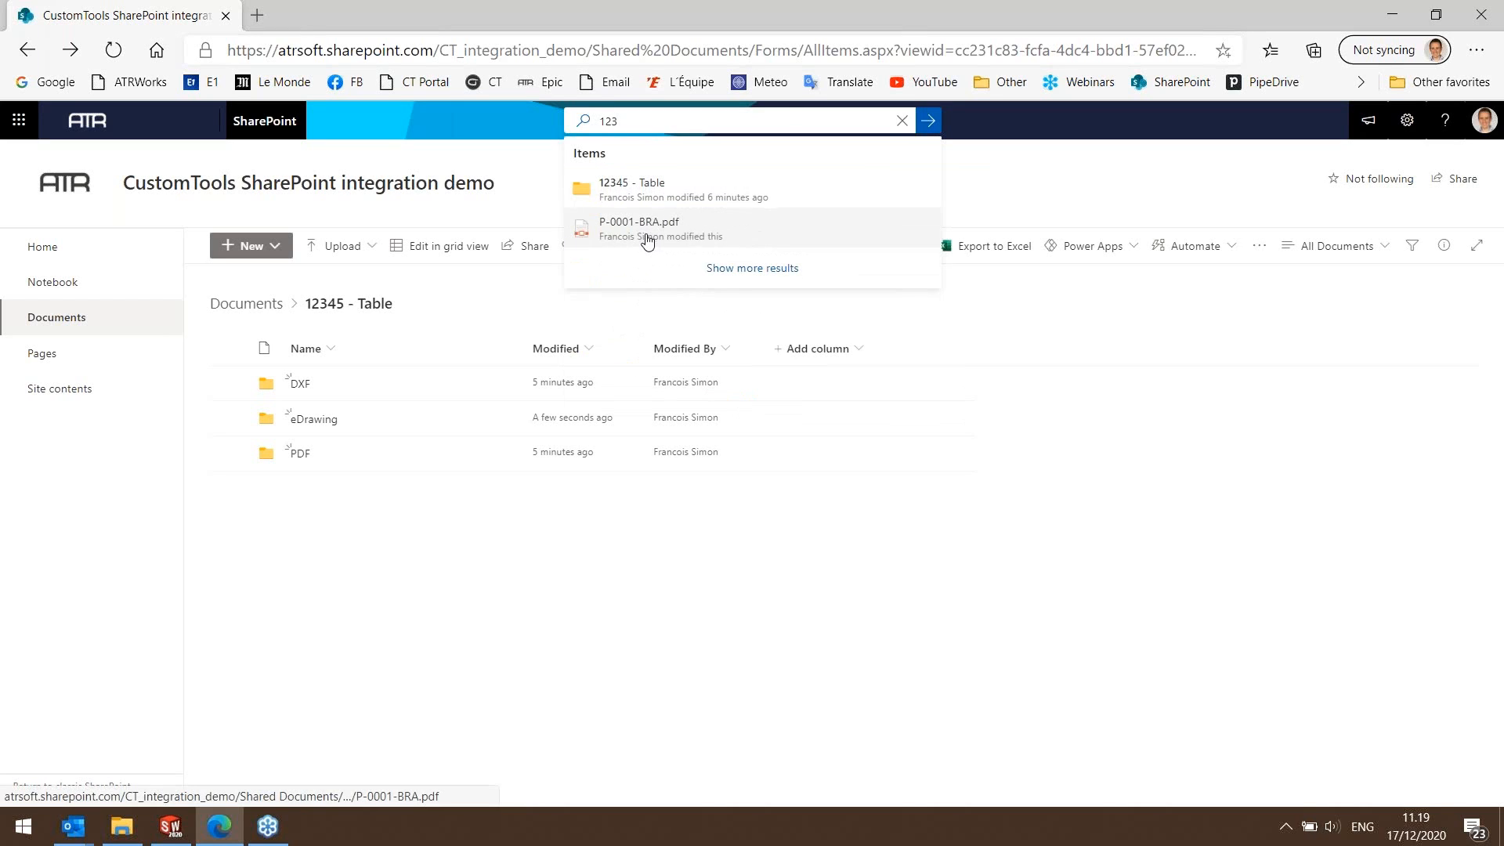
pyautogui.click(636, 187)
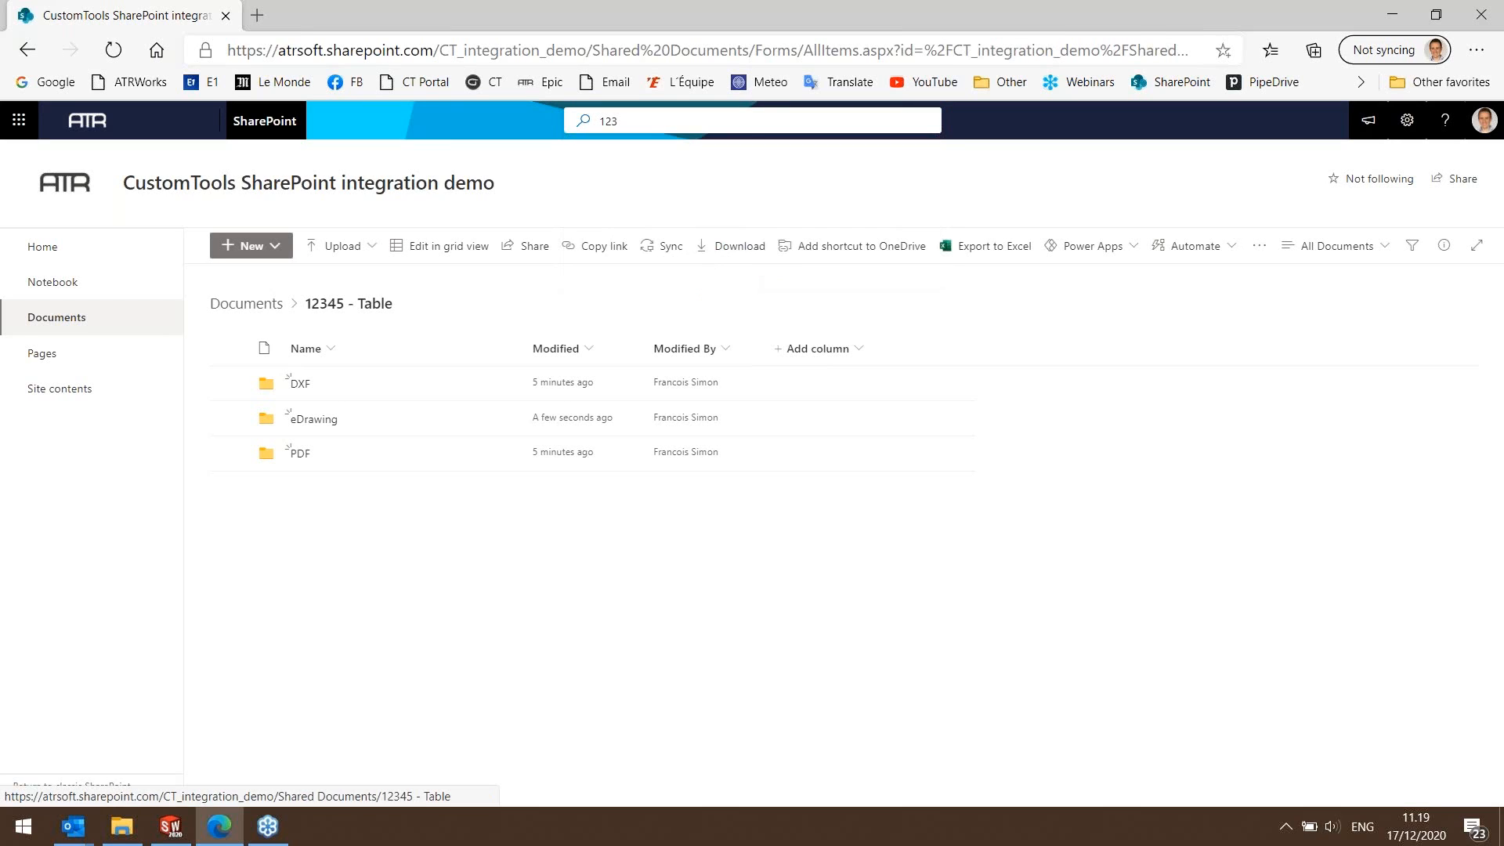
pyautogui.click(651, 117)
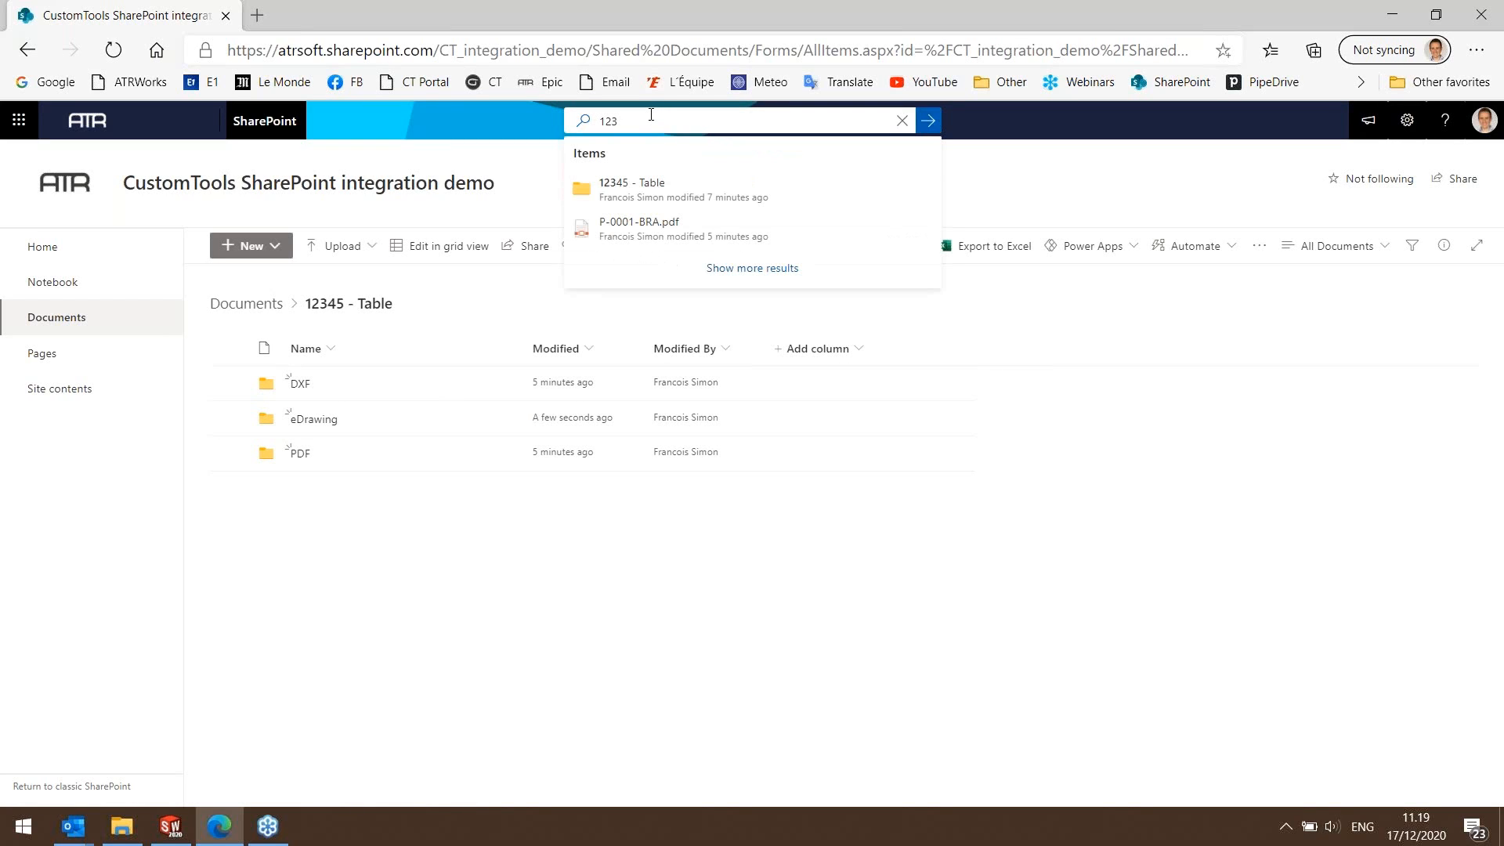